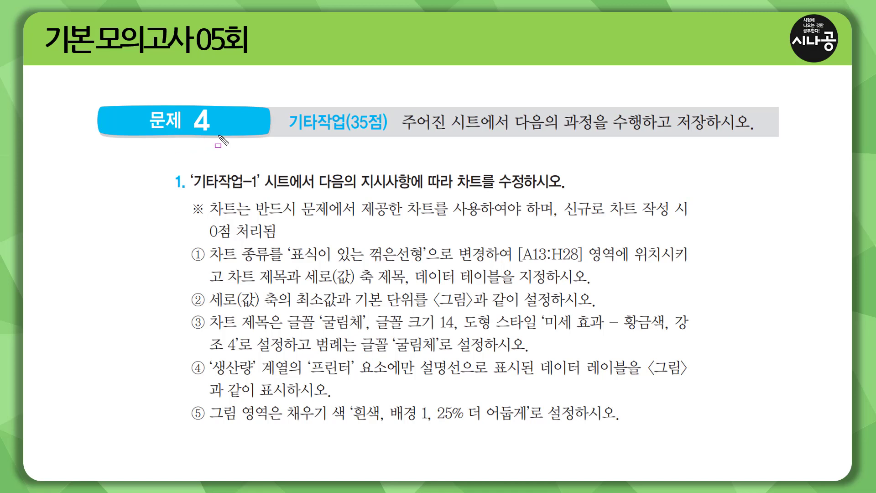
mouse_move(289, 132)
left_mouse_down()
mouse_move(354, 137)
mouse_move(346, 106)
left_mouse_up()
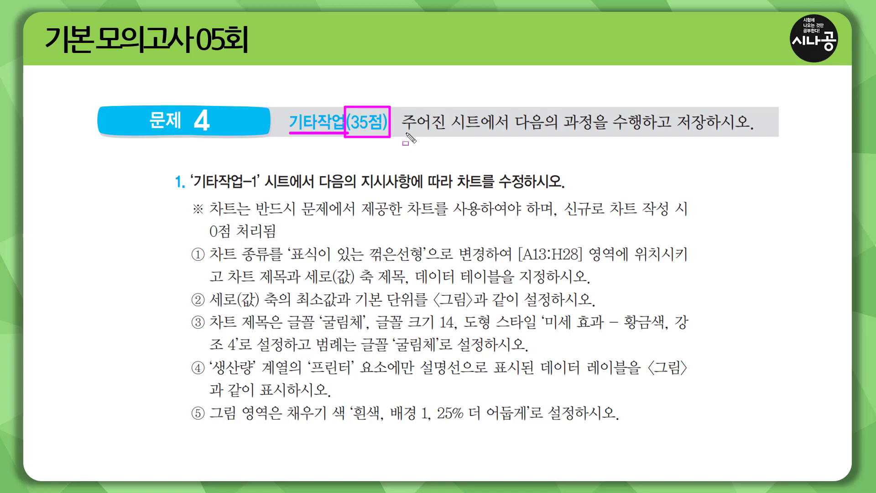
mouse_move(404, 133)
left_mouse_down()
mouse_move(693, 135)
mouse_move(761, 109)
mouse_move(760, 136)
left_mouse_up()
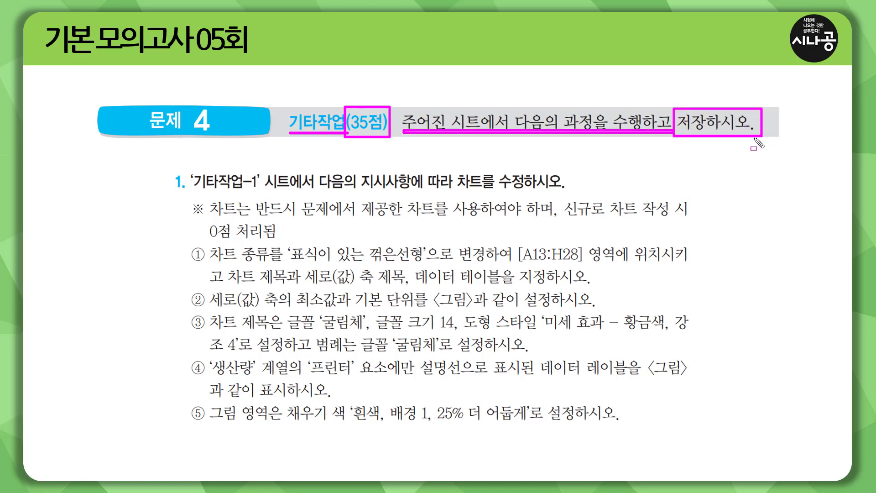
key("Escape")
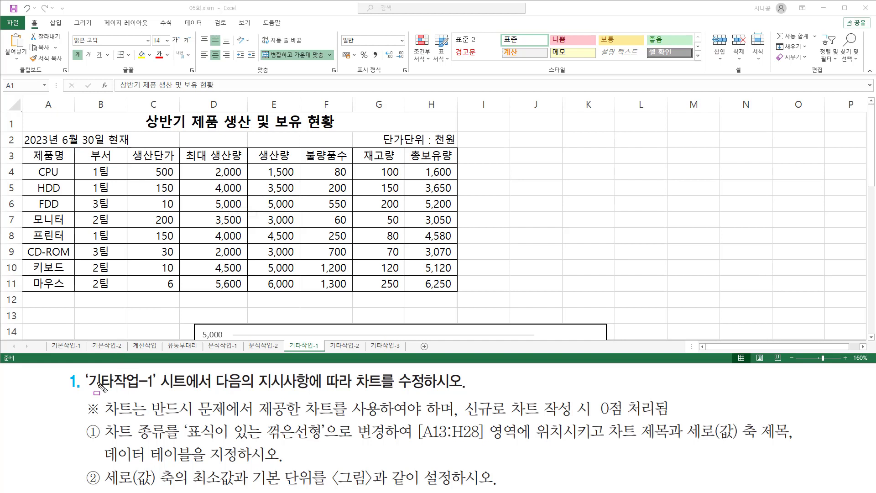
left_click_drag(87, 389, 159, 390)
left_click_drag(354, 389, 422, 390)
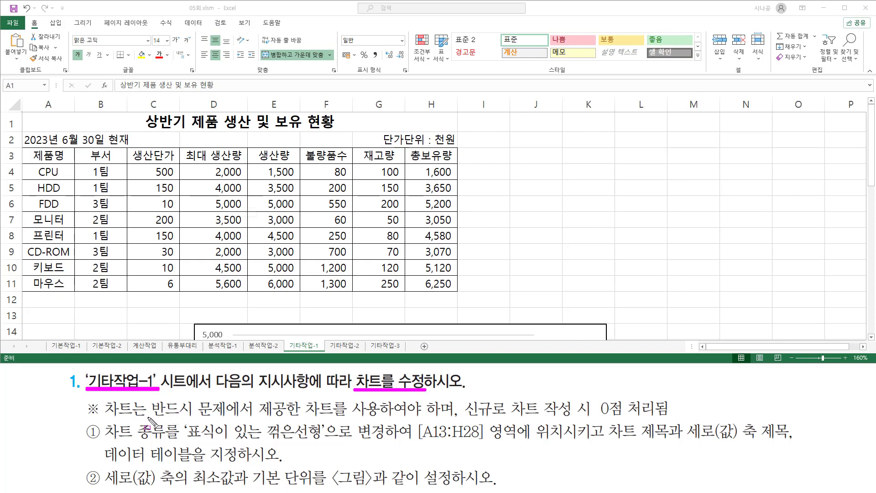
left_click_drag(148, 416, 379, 416)
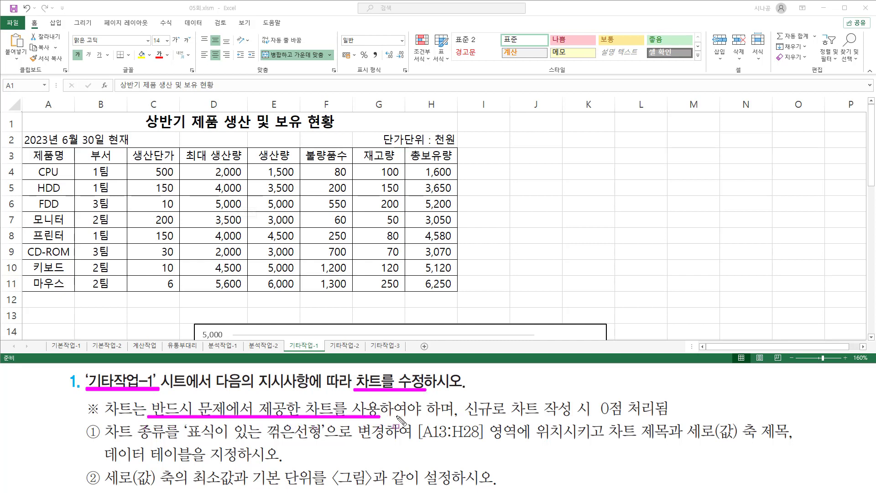
mouse_move(463, 399)
left_mouse_down()
mouse_move(465, 416)
mouse_move(672, 417)
left_mouse_up()
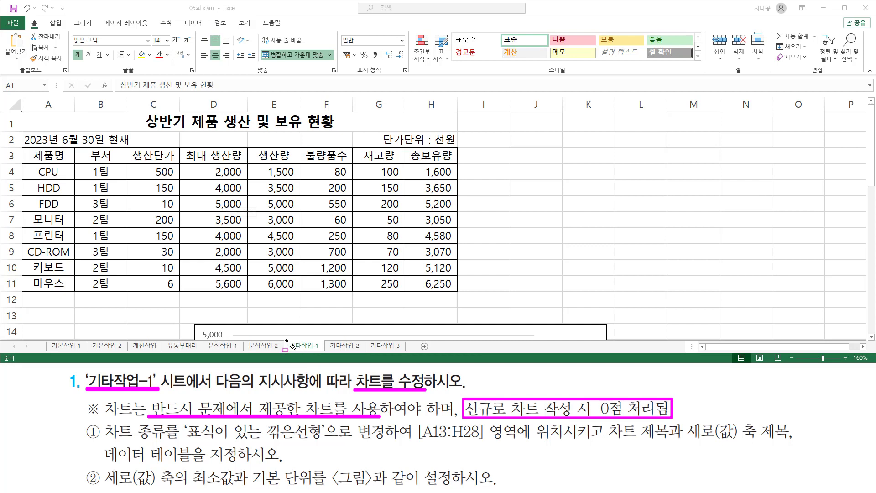
left_click_drag(286, 340, 325, 351)
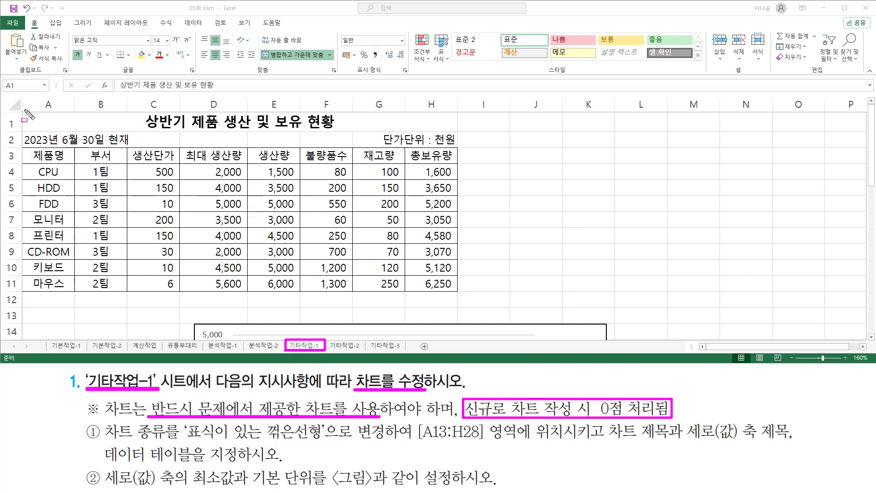
left_click_drag(19, 111, 463, 297)
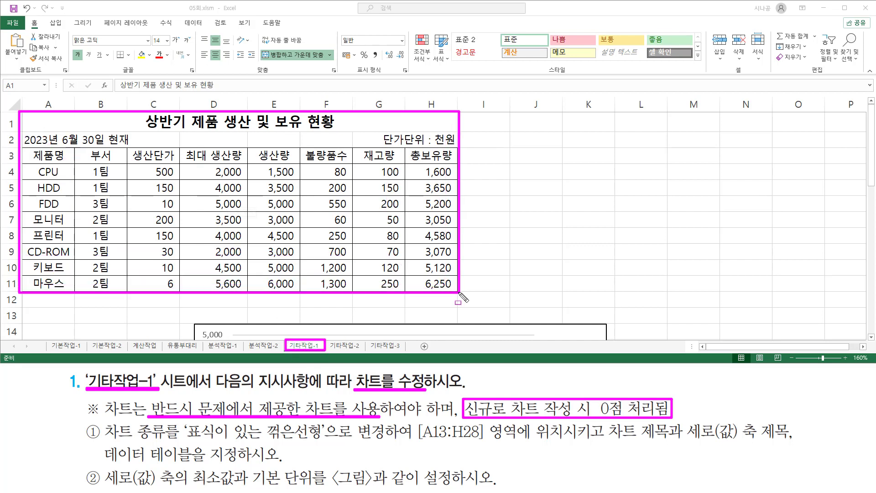
key("Escape")
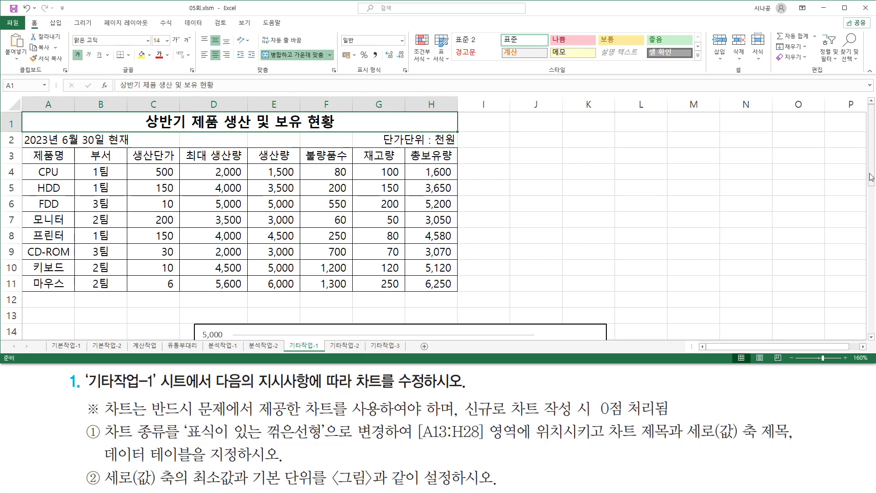
mouse_move(871, 177)
left_mouse_down()
mouse_move(859, 314)
mouse_move(867, 171)
left_mouse_up()
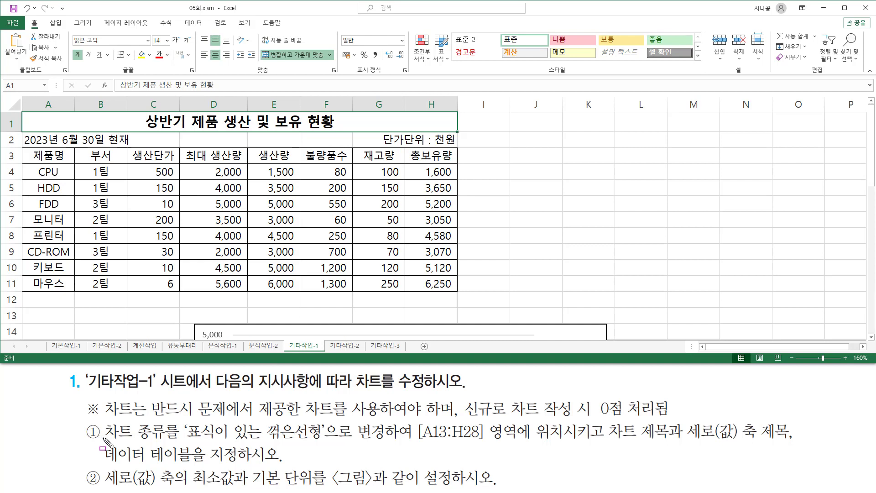
mouse_move(105, 442)
left_mouse_down()
mouse_move(390, 442)
mouse_move(413, 456)
left_mouse_up()
key("Escape")
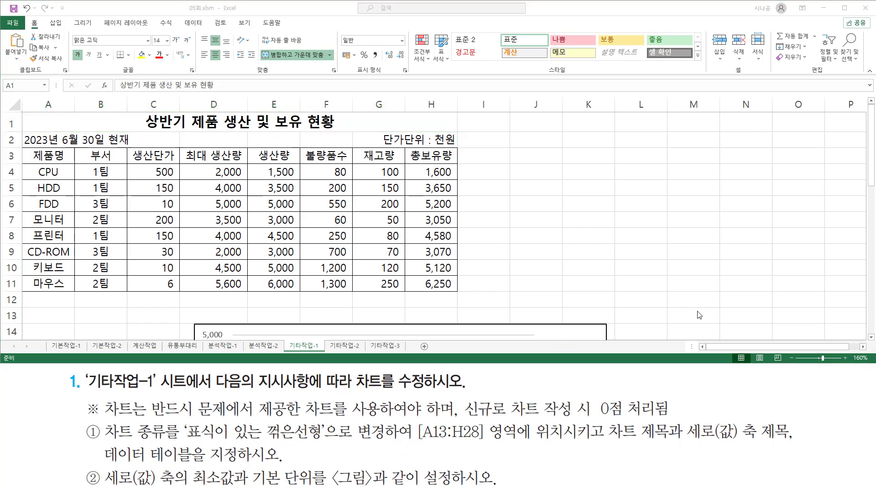
Select the whole column chart below the table on the 기타작업-1 sheet and open its Change Chart Type settings.
left_click_drag(871, 178, 871, 278)
left_click(588, 256)
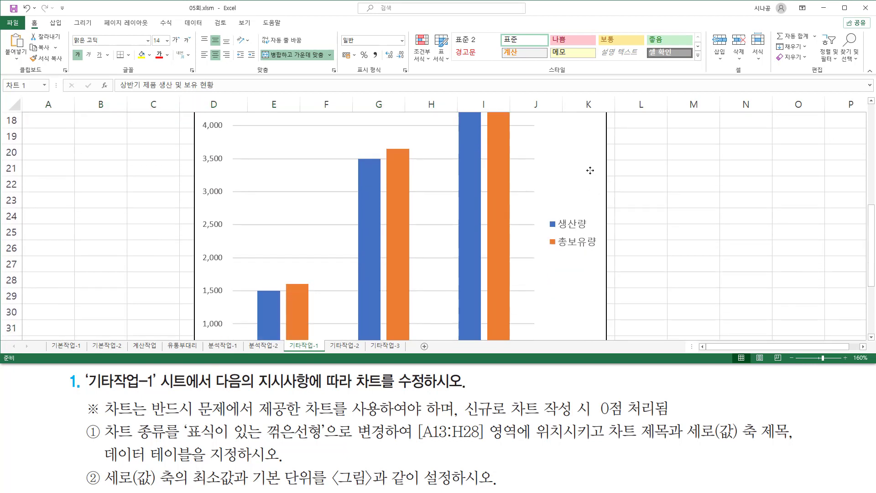
left_click_drag(560, 128, 584, 184)
left_click_drag(564, 294, 588, 323)
key("Escape")
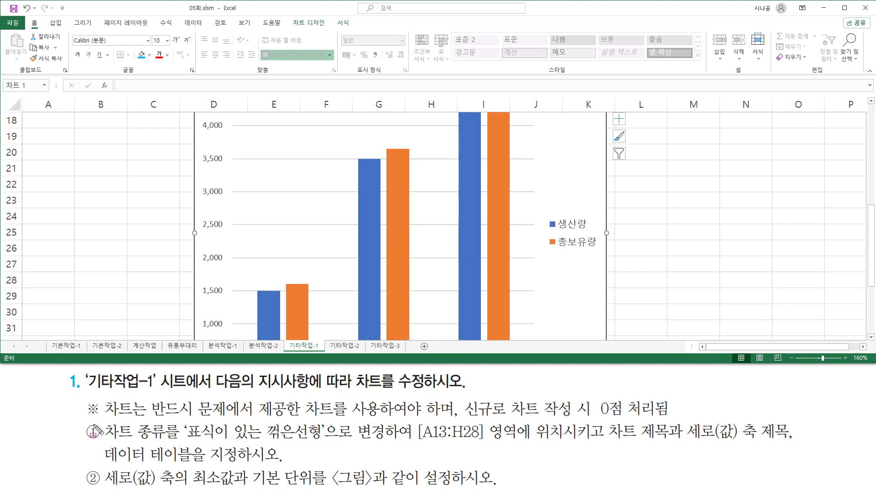
left_click_drag(100, 418, 165, 443)
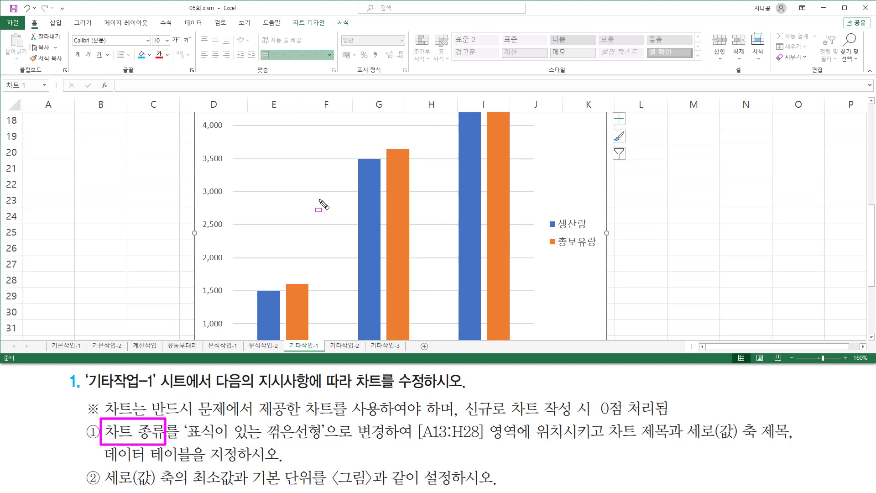
left_click_drag(291, 15, 328, 30)
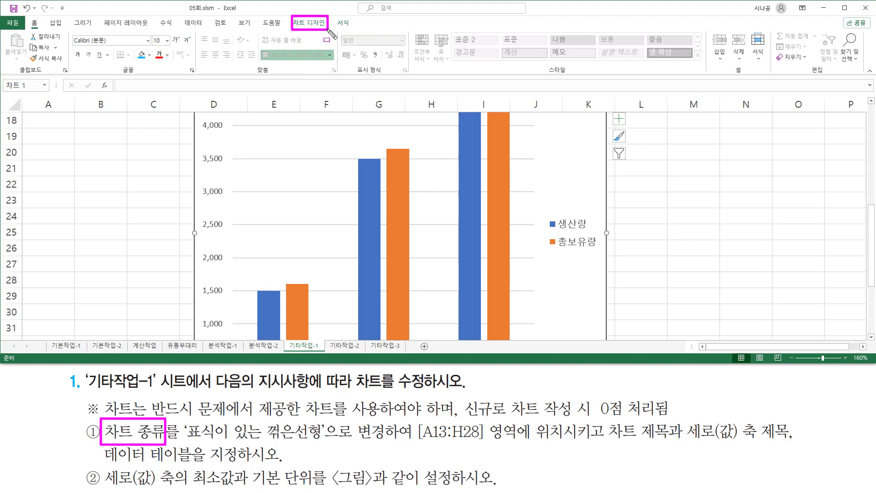
key("Escape")
left_click(316, 25)
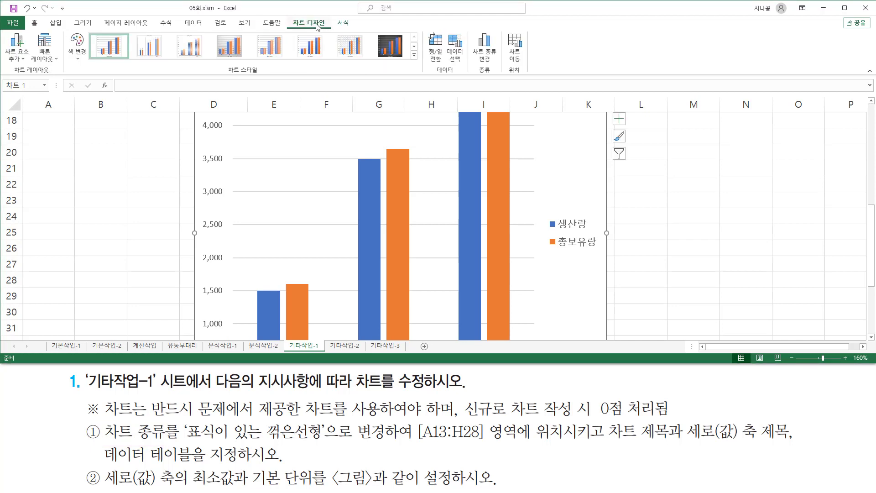
left_click_drag(475, 75, 497, 74)
left_click_drag(472, 31, 500, 66)
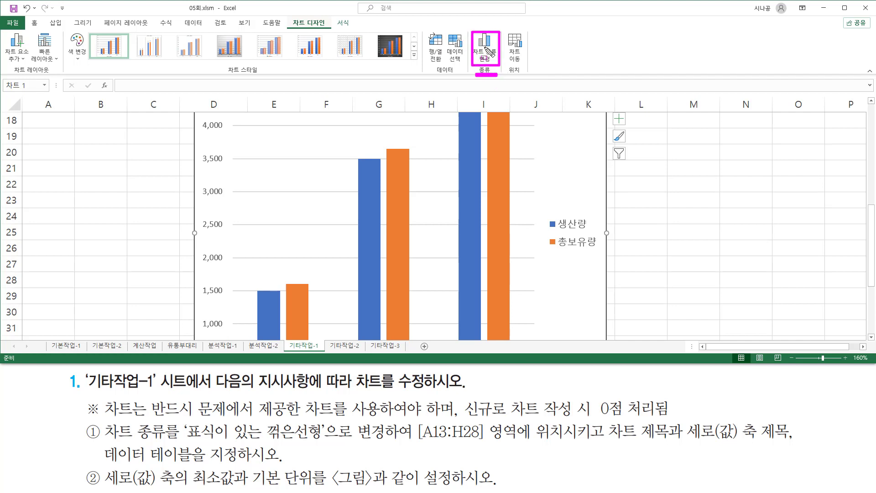
key("Escape")
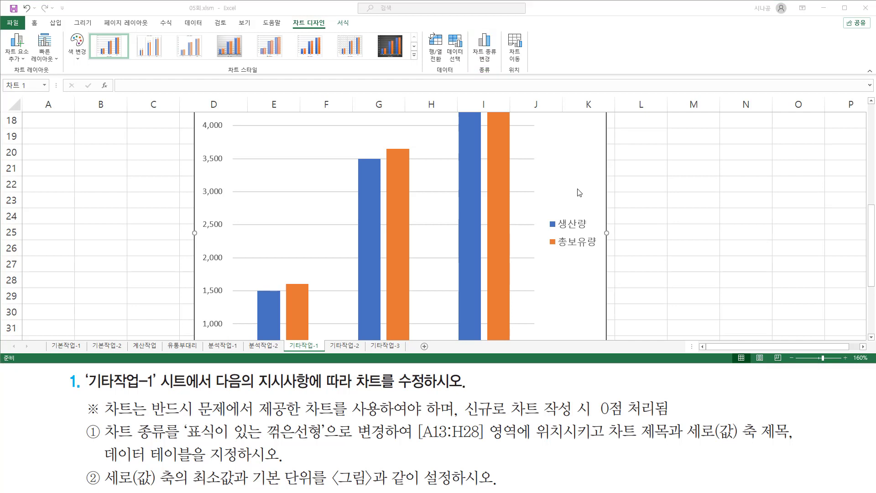
right_click(574, 165)
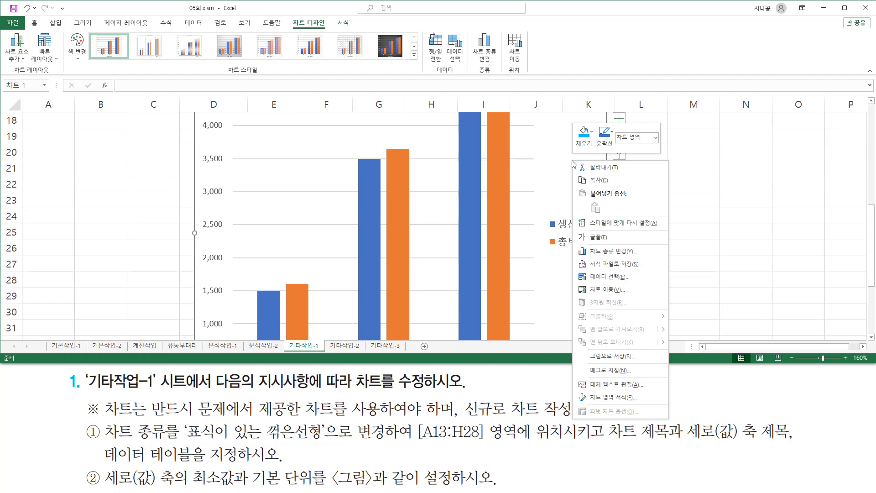
left_click(605, 252)
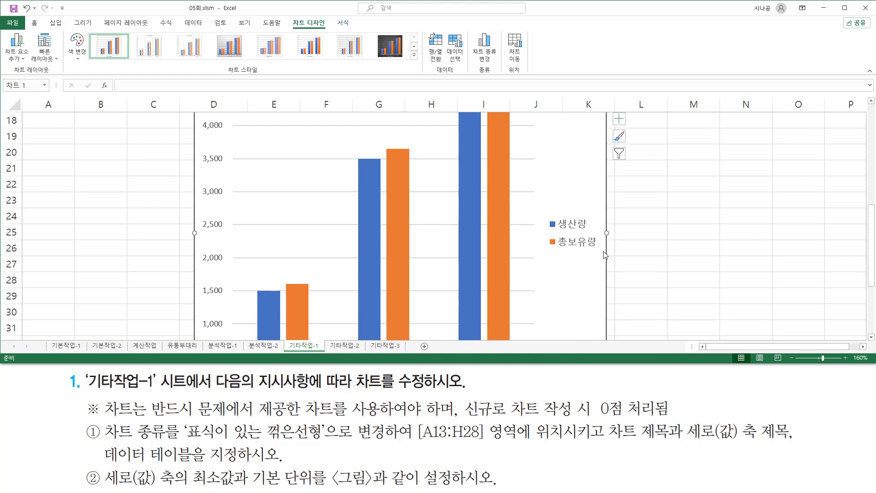
Change the chart type to the line chart with markers (표식이 있는 꺾은선형).
left_click_drag(349, 52, 381, 79)
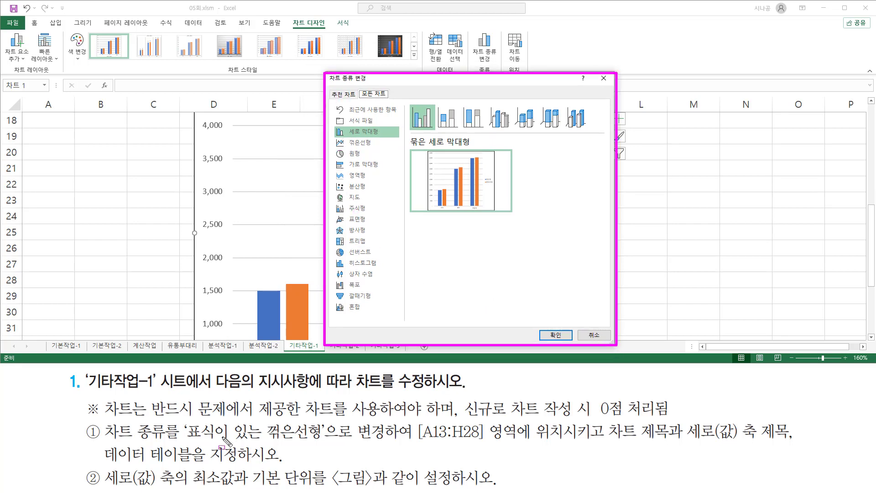
left_click_drag(187, 442, 331, 442)
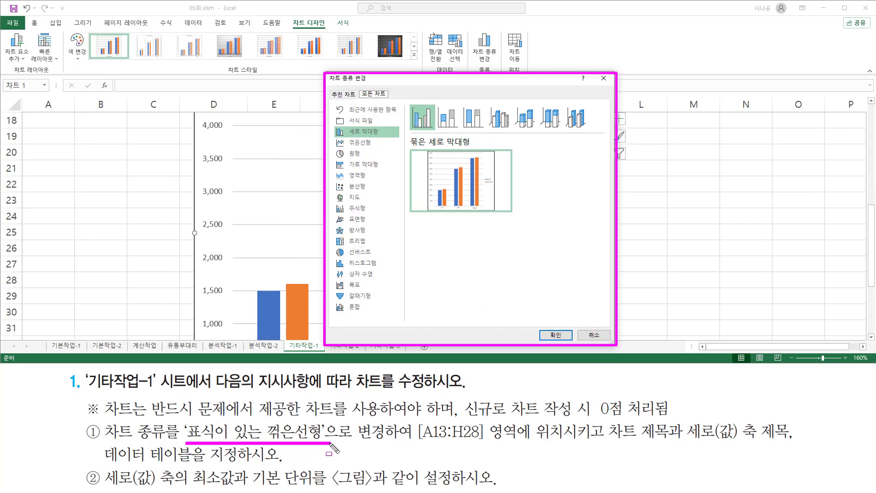
mouse_move(187, 421)
left_mouse_down()
mouse_move(306, 442)
mouse_move(387, 442)
left_mouse_up()
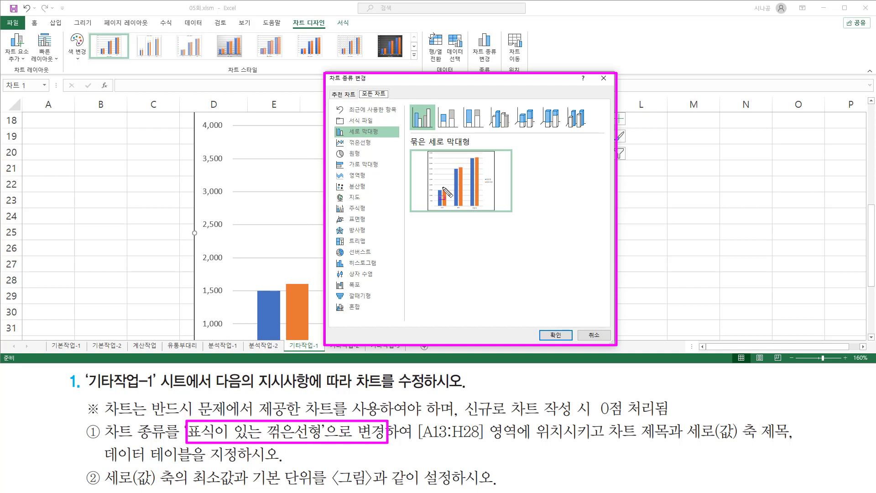
left_click_drag(332, 147, 387, 147)
key("Escape")
left_click(370, 144)
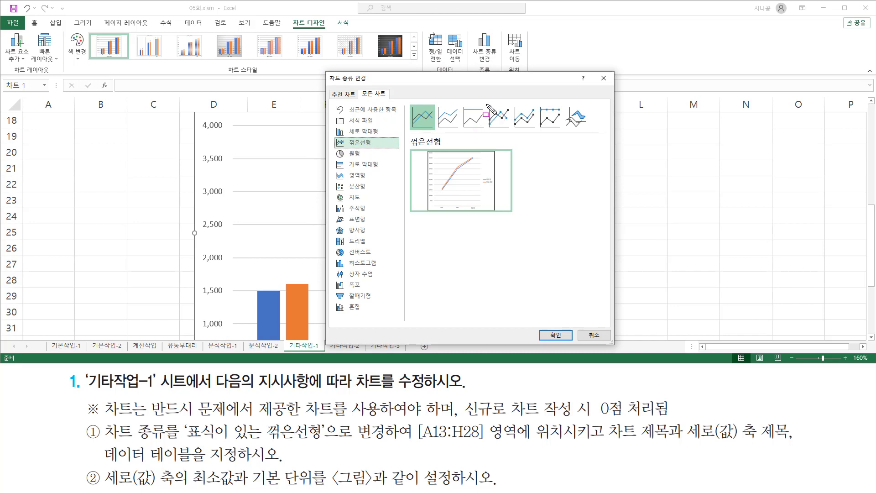
left_click_drag(485, 103, 509, 130)
key("Escape")
left_click(503, 118)
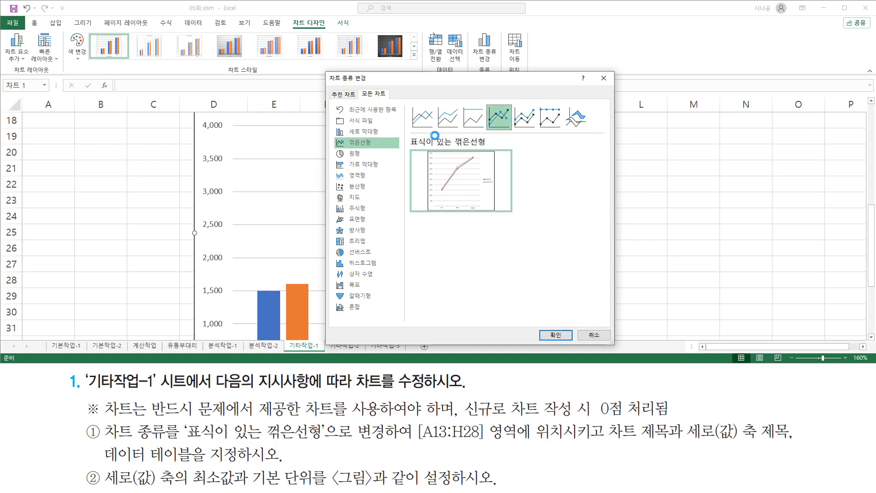
left_click_drag(407, 135, 492, 149)
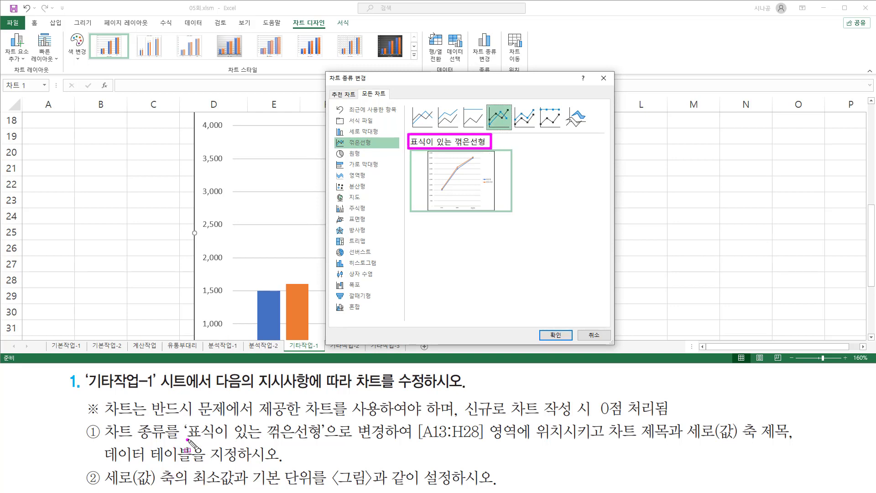
left_click_drag(188, 439, 325, 440)
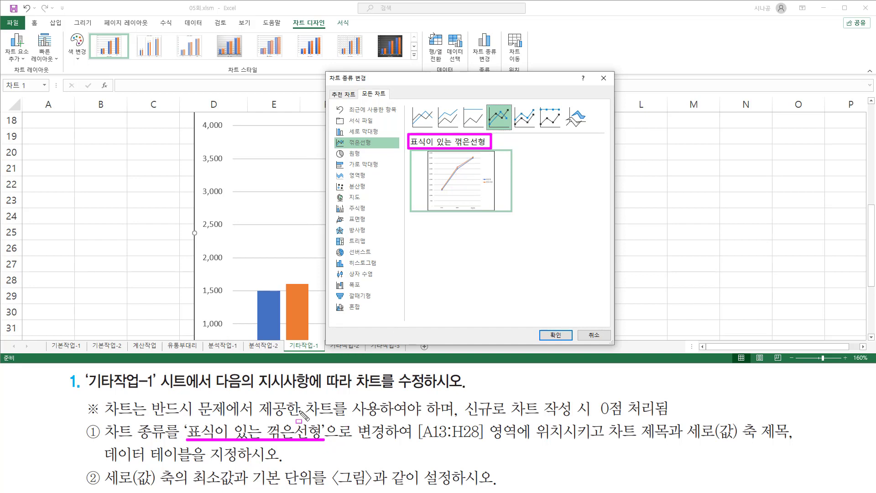
left_click_drag(543, 325, 569, 341)
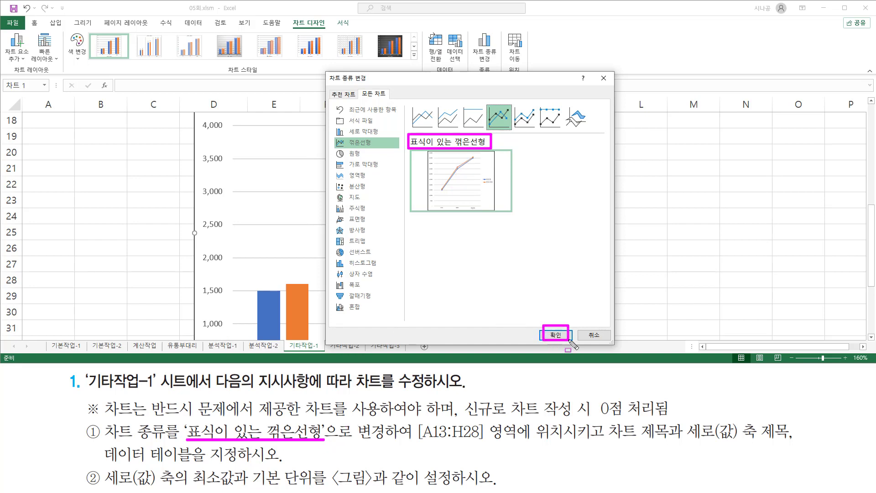
key("Escape")
left_click(555, 335)
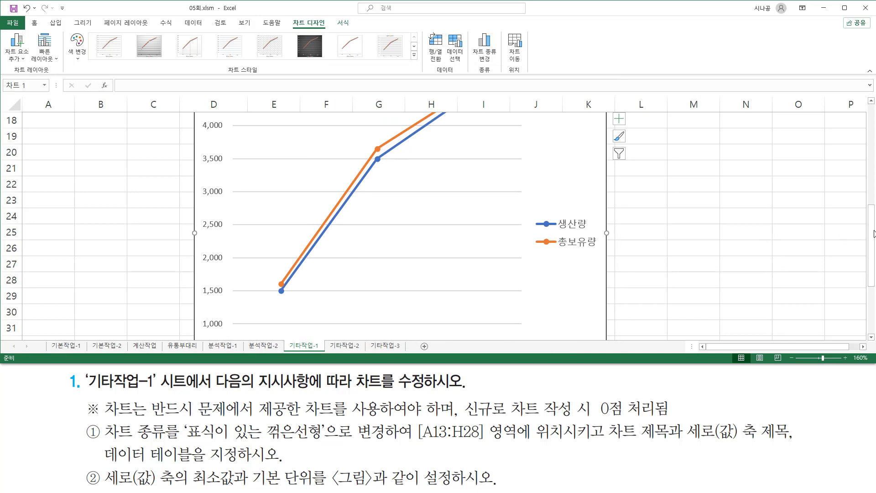
Move the line chart so its upper-left corner aligns with the upper-left corner of cell A13.
left_click_drag(874, 234, 872, 200)
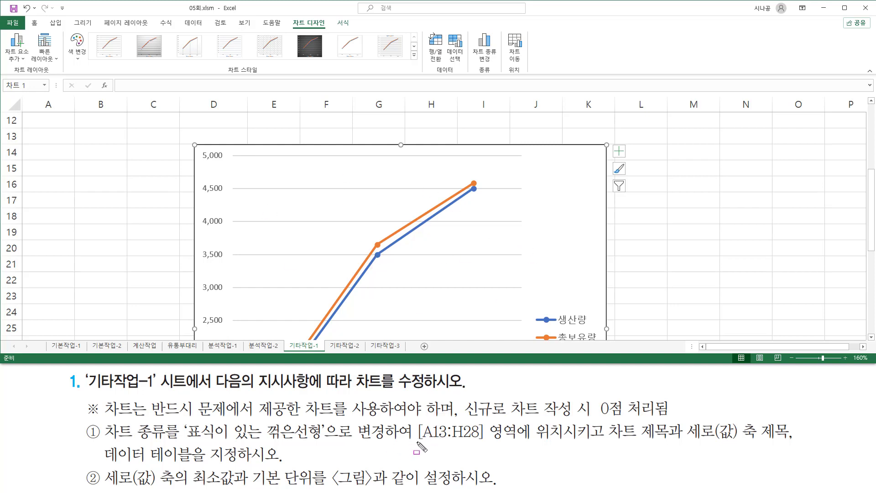
mouse_move(417, 442)
left_mouse_down()
mouse_move(609, 443)
mouse_move(606, 474)
left_mouse_up()
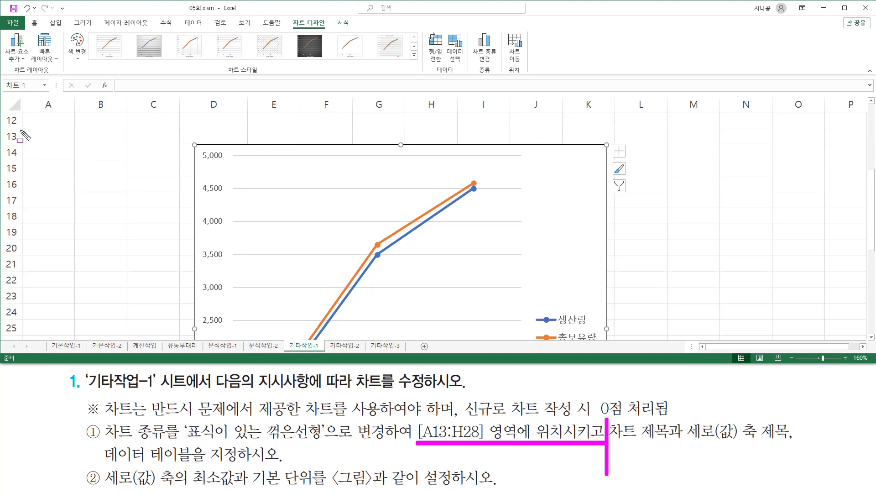
mouse_move(22, 129)
left_mouse_down()
mouse_move(485, 328)
mouse_move(452, 327)
left_mouse_up()
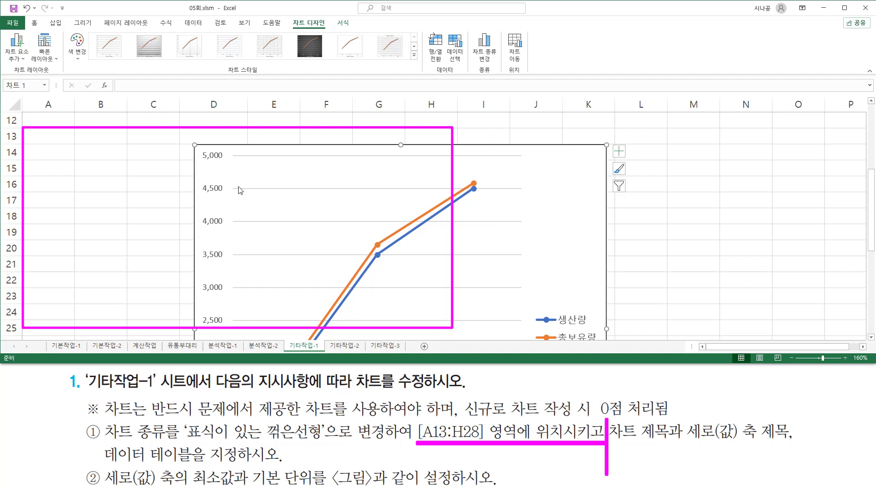
mouse_move(201, 147)
left_mouse_down()
mouse_move(91, 127)
mouse_move(33, 130)
left_mouse_up()
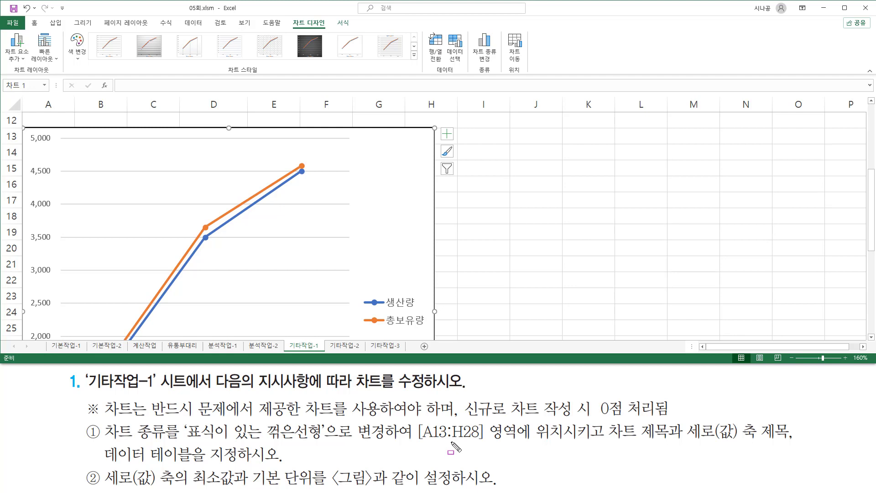
Resize the line chart so its lower-right corner aligns with the lower-right corner of cell H28.
left_click_drag(450, 442, 482, 442)
key("Escape")
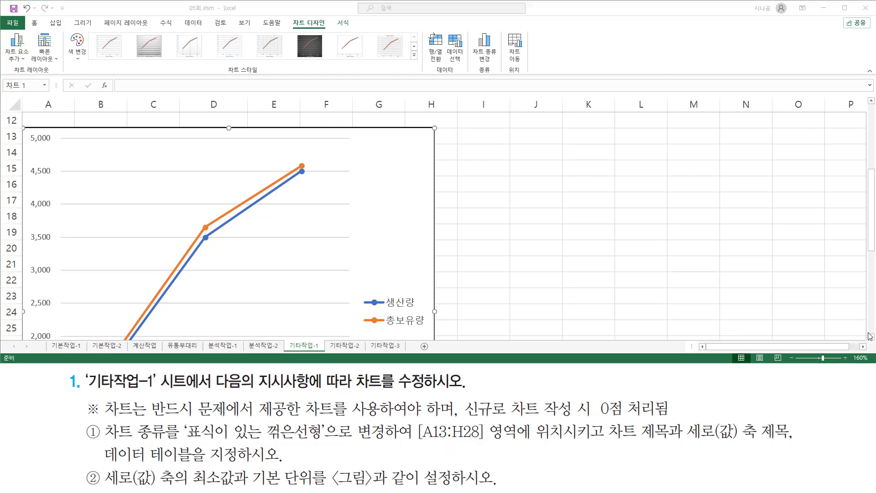
left_click(871, 338)
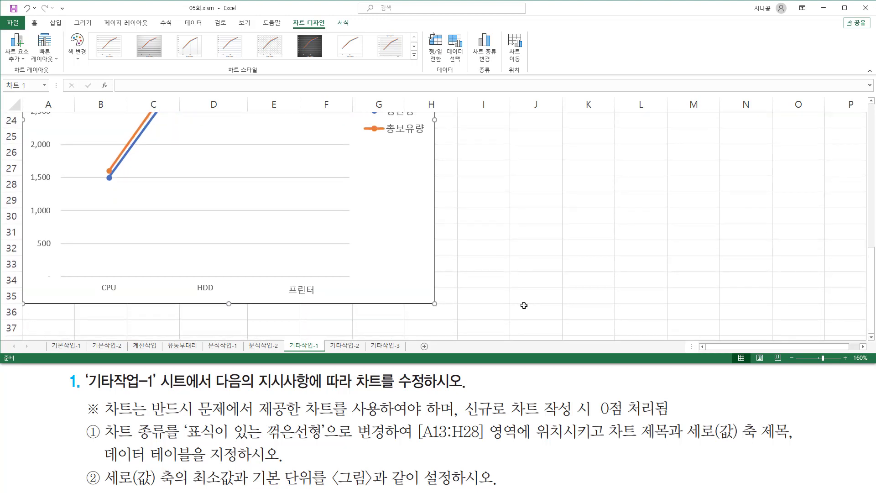
left_click_drag(426, 296, 444, 315)
key("Escape")
left_click_drag(435, 303, 457, 191)
left_click_drag(869, 274, 870, 210)
left_click_drag(871, 182, 874, 208)
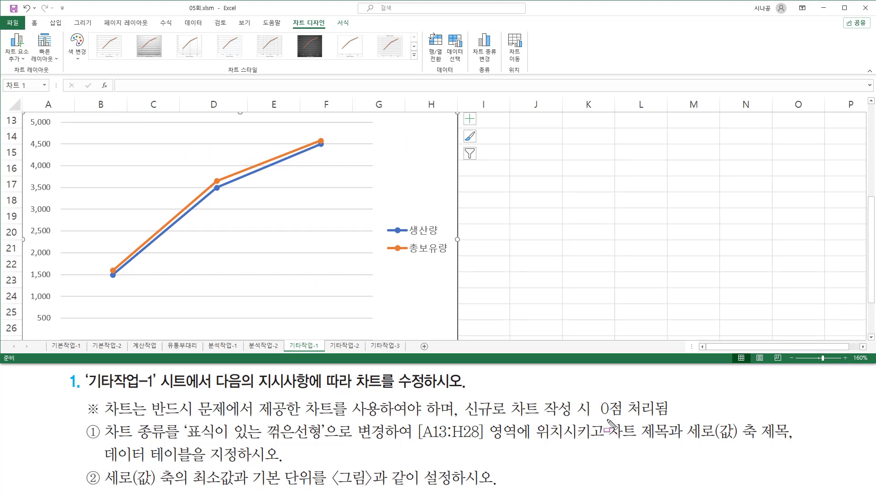
Review the task's requirements for the chart title, vertical axis title and data table against the current chart's vertical axis and lower area.
left_click_drag(607, 420, 606, 457)
left_click_drag(609, 441, 788, 442)
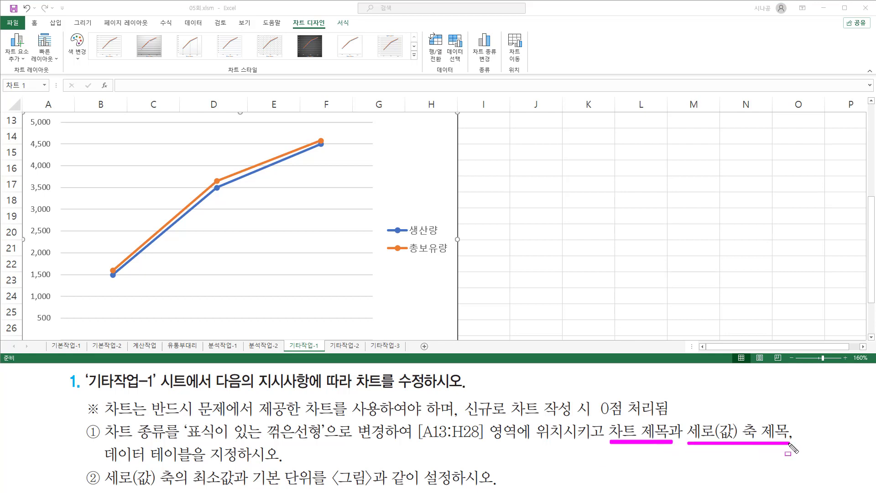
left_click_drag(104, 462, 193, 463)
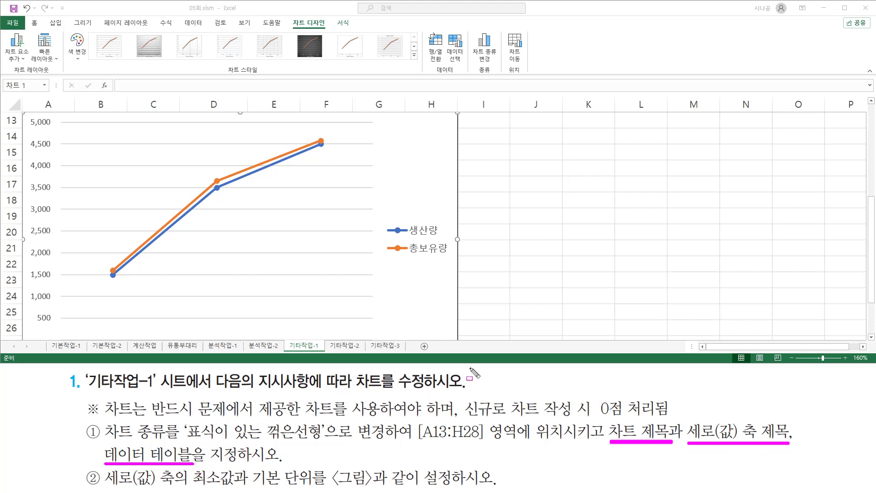
key("Escape")
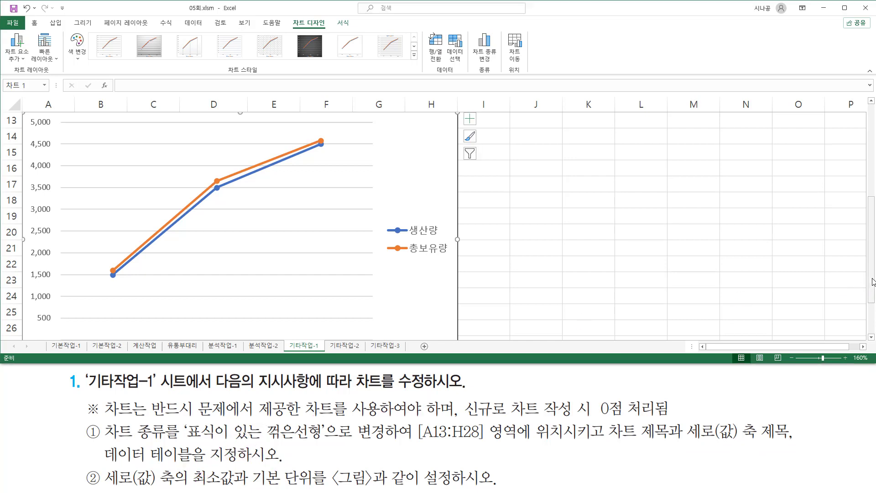
scroll(256, 123, "up", 1)
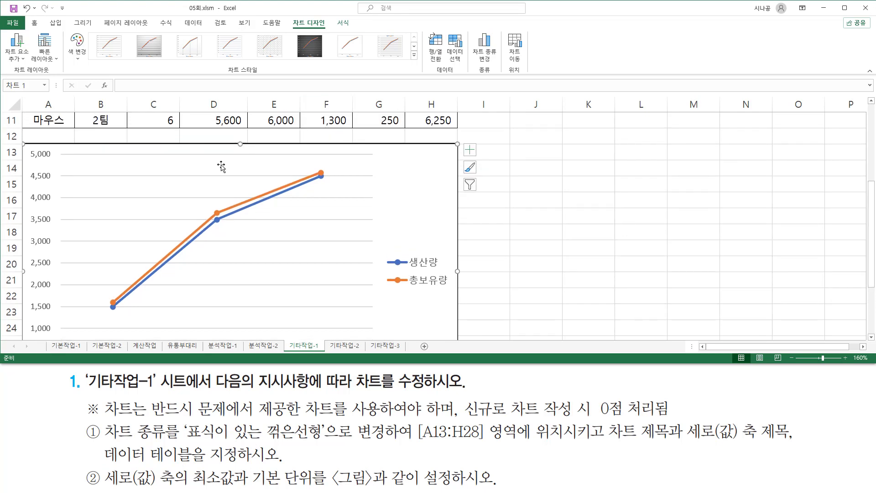
key("ctrl+2")
left_click_drag(25, 151, 25, 344)
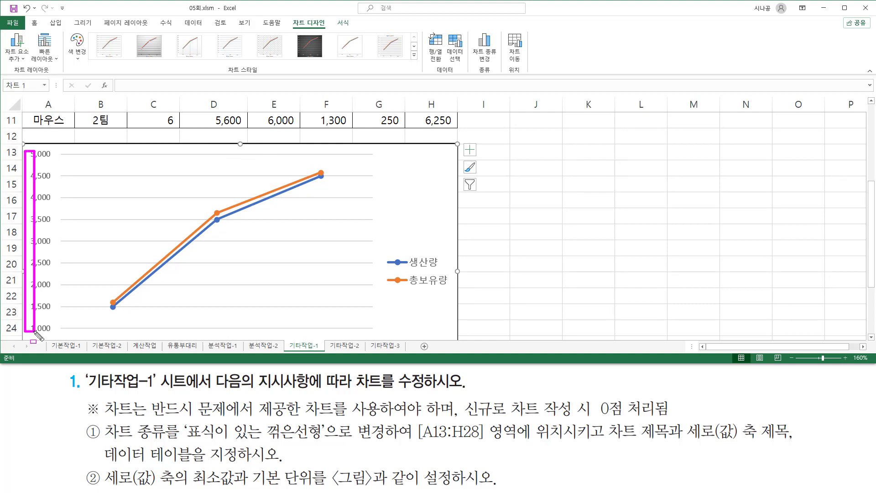
key("Escape")
left_click_drag(874, 243, 873, 288)
key("ctrl+2")
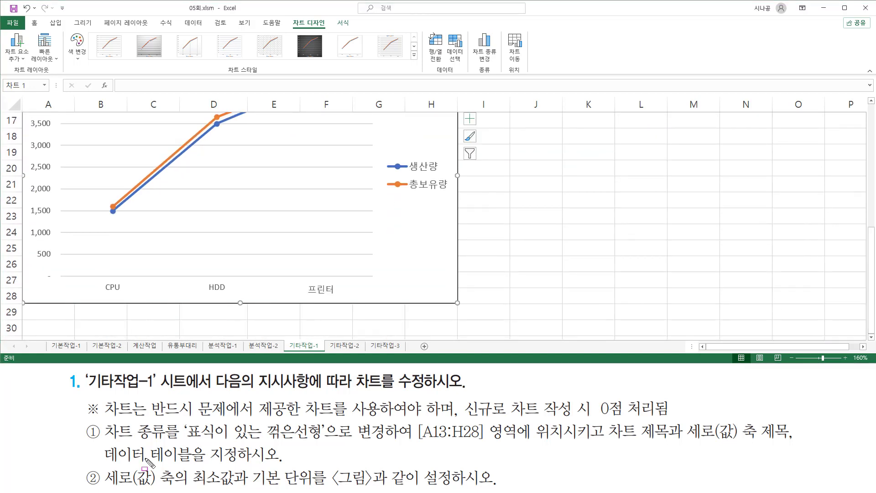
left_click_drag(106, 463, 188, 464)
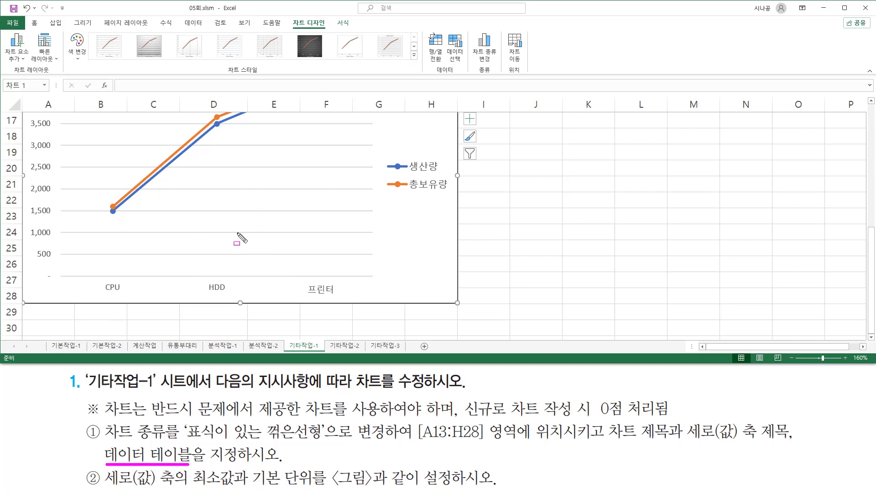
key("Escape")
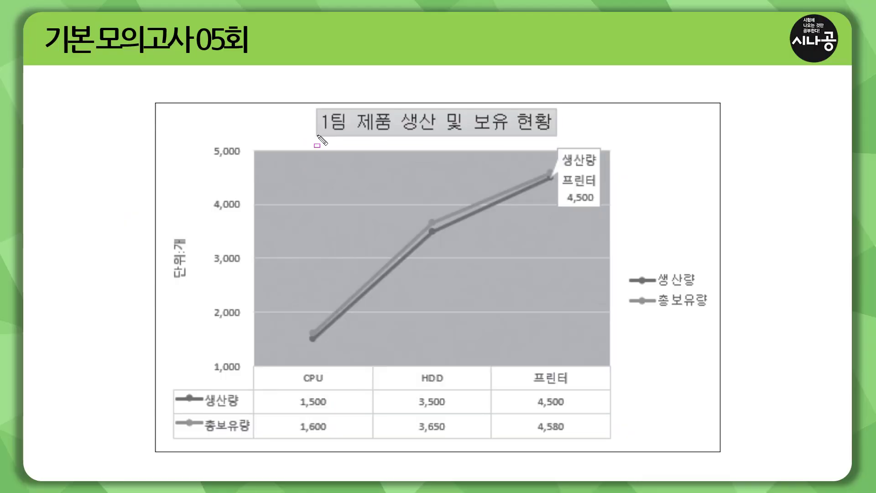
mouse_move(317, 135)
left_mouse_down()
mouse_move(550, 137)
mouse_move(559, 107)
left_mouse_up()
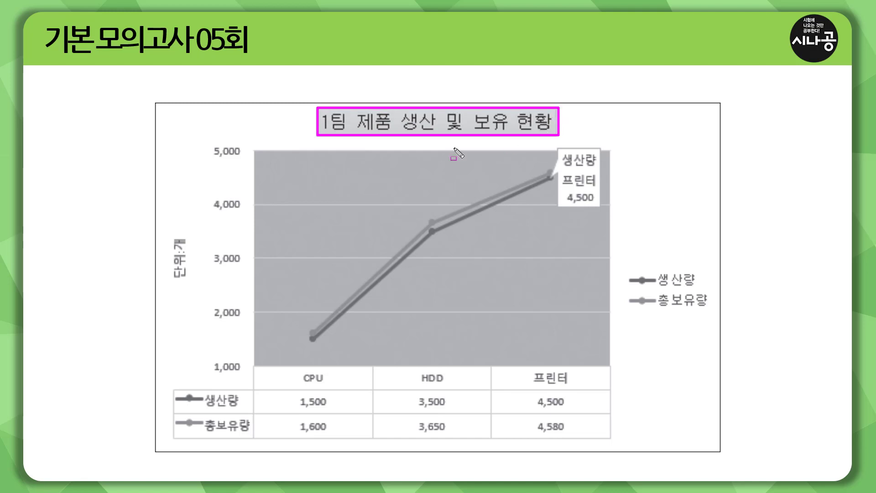
mouse_move(171, 235)
left_mouse_down()
mouse_move(175, 294)
mouse_move(194, 284)
left_mouse_up()
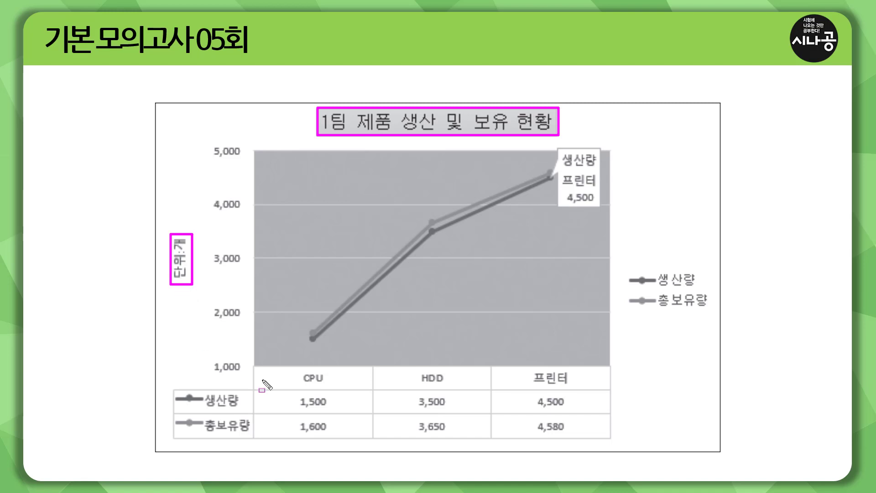
left_click_drag(171, 398, 611, 449)
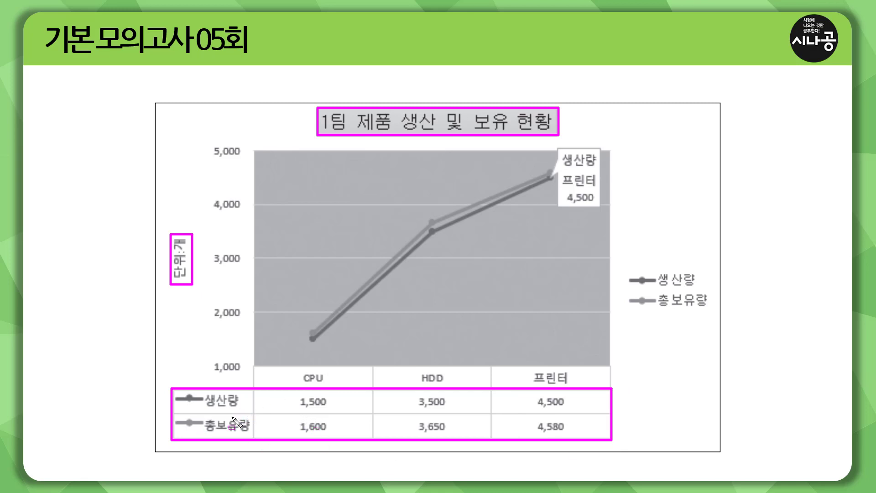
key("Escape")
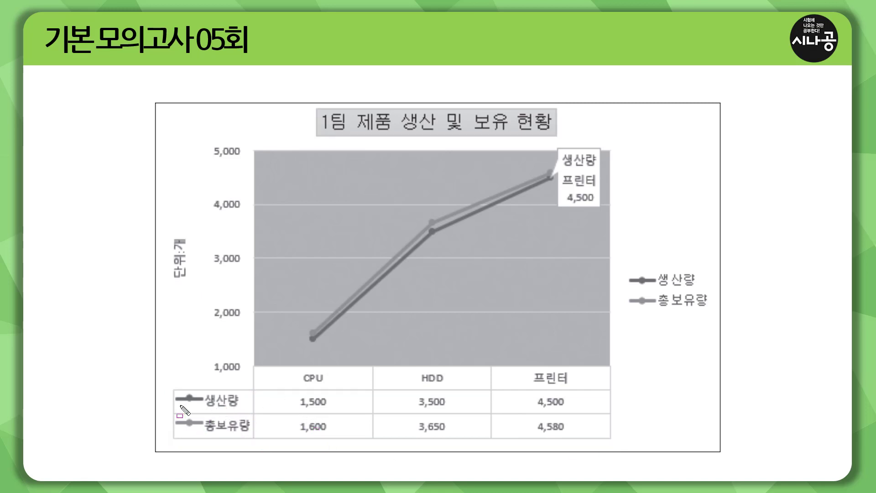
mouse_move(173, 391)
left_mouse_down()
mouse_move(202, 404)
mouse_move(196, 426)
mouse_move(205, 435)
left_mouse_up()
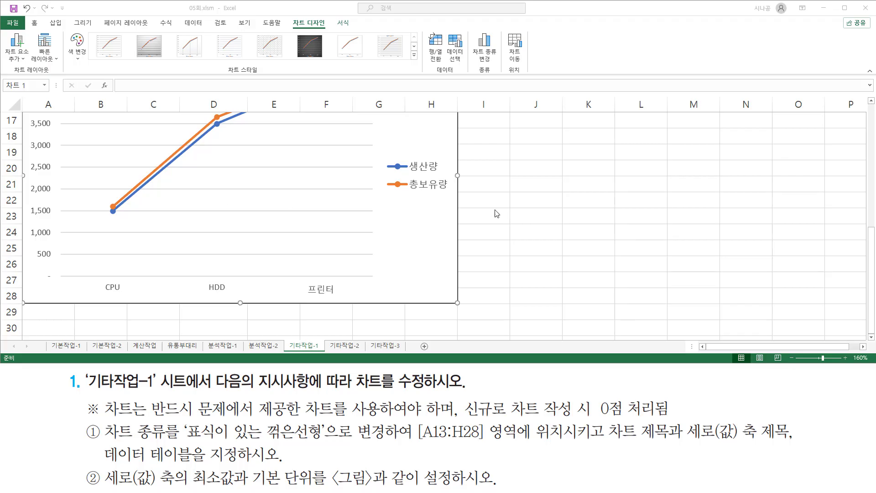
Add a chart title above the plot area of the line chart (차트 위).
left_click(445, 219)
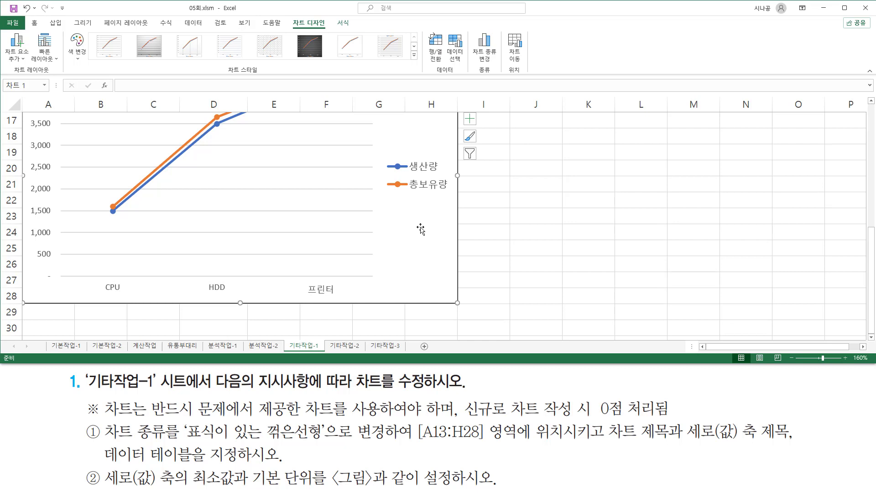
mouse_move(288, 14)
left_mouse_down()
mouse_move(299, 28)
mouse_move(330, 32)
left_mouse_up()
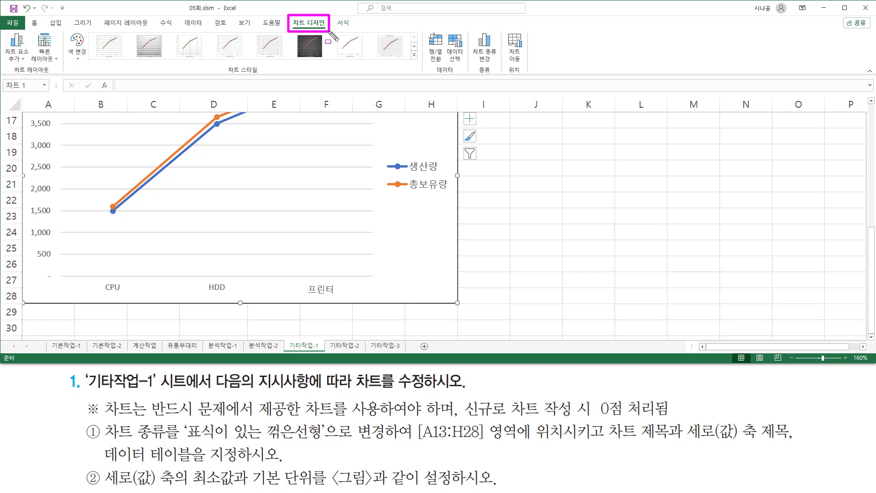
mouse_move(7, 74)
left_mouse_down()
mouse_move(57, 77)
mouse_move(57, 67)
left_mouse_up()
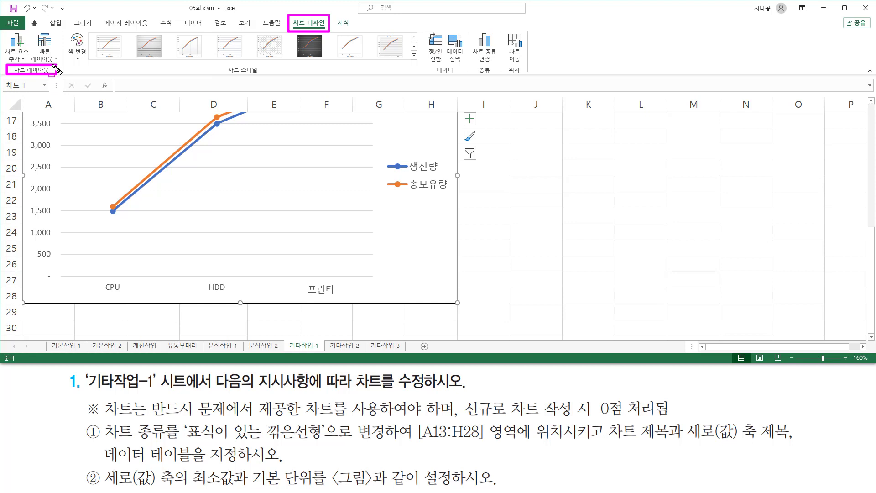
key("Escape")
left_click(17, 51)
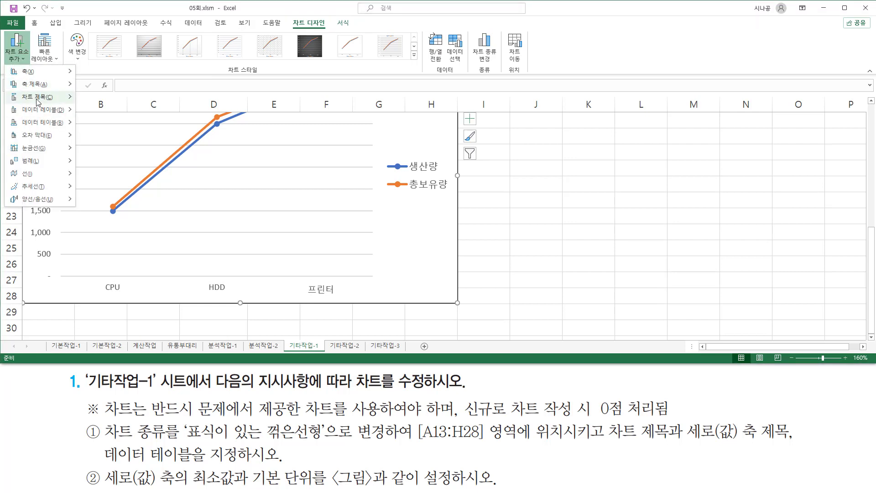
mouse_move(38, 101)
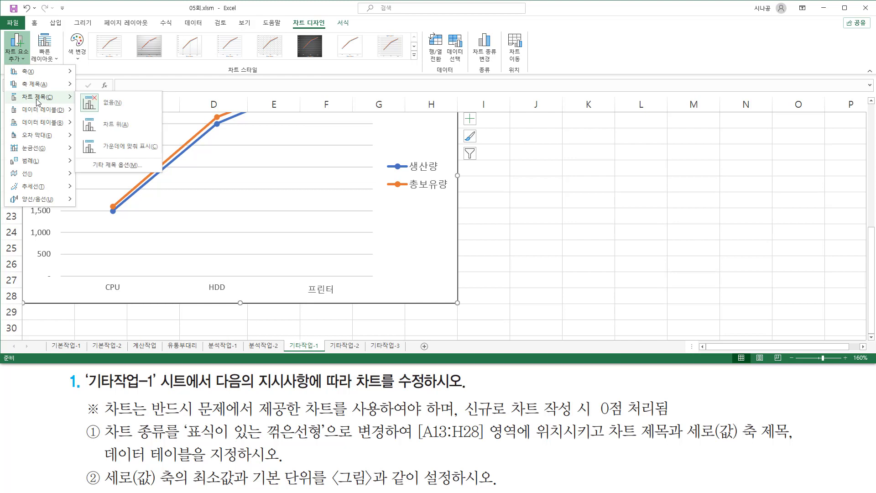
left_click(110, 127)
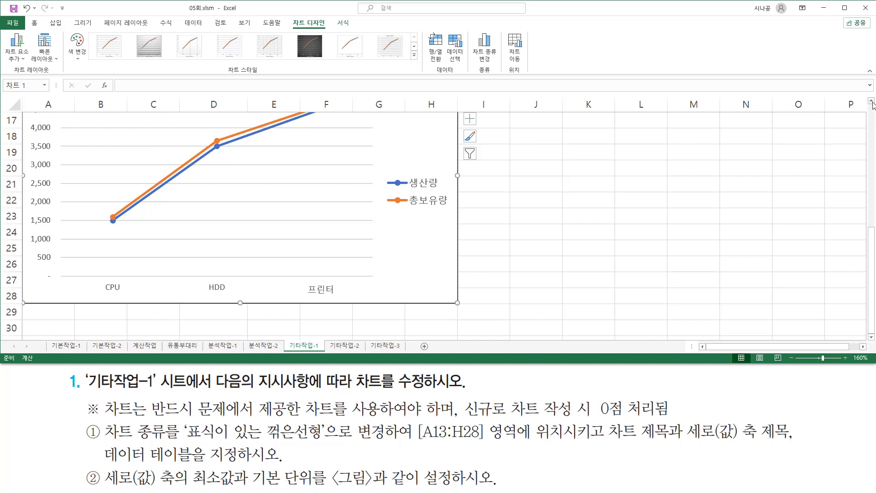
Set the chart title text to "1팀 제품 생산 및 보유 현황".
scroll(872, 104, "up", 3)
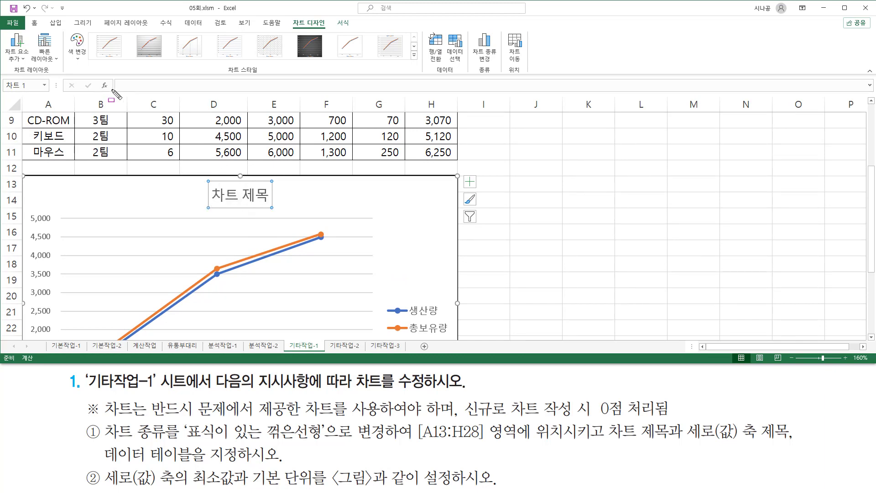
left_click_drag(114, 91, 210, 91)
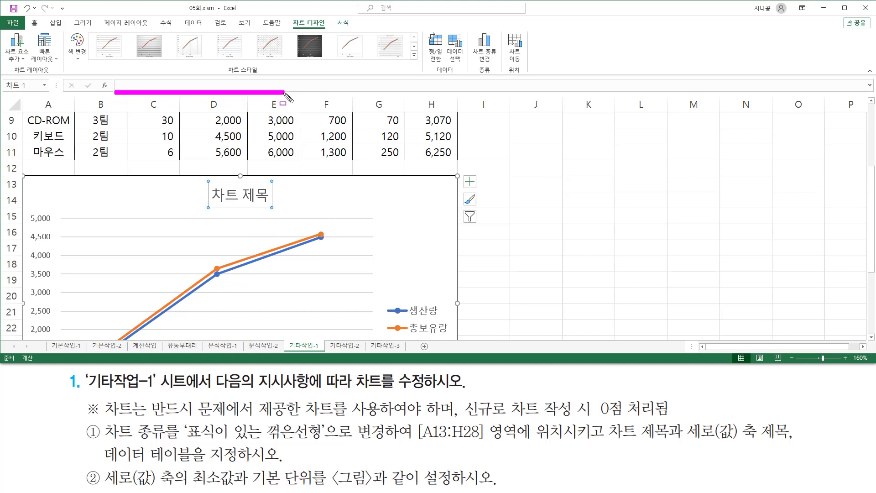
left_click(244, 85)
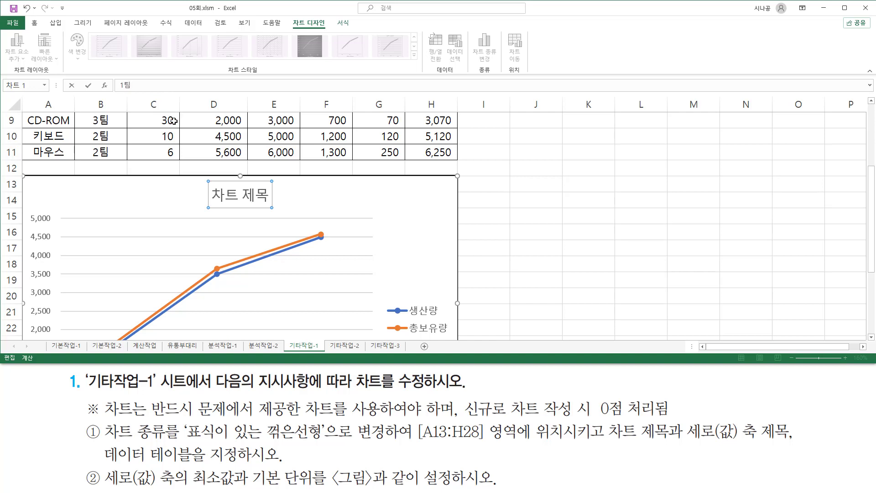
type("품 생사")
type("ㄴ 및 보유")
type(" 현황")
key("Return")
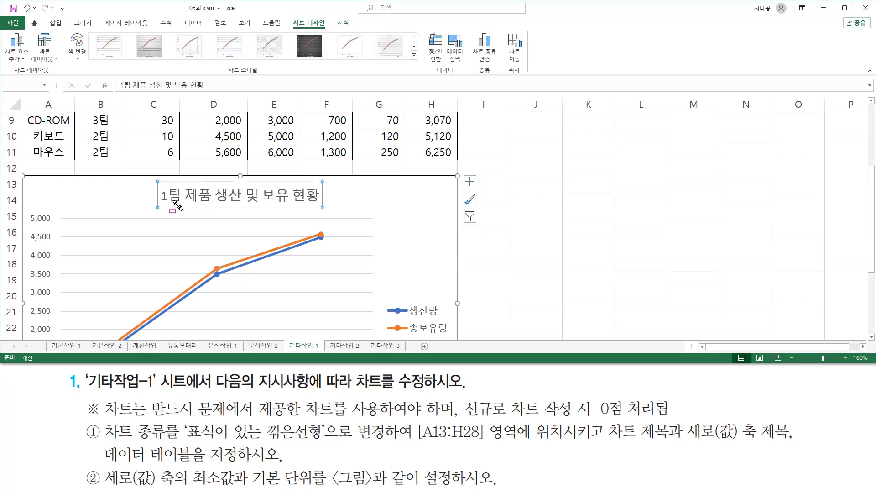
left_click_drag(154, 208, 326, 208)
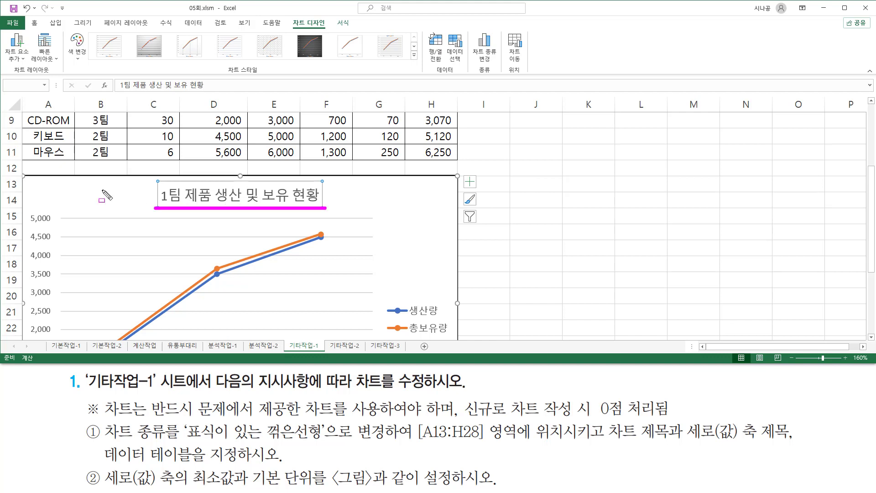
left_click(83, 189)
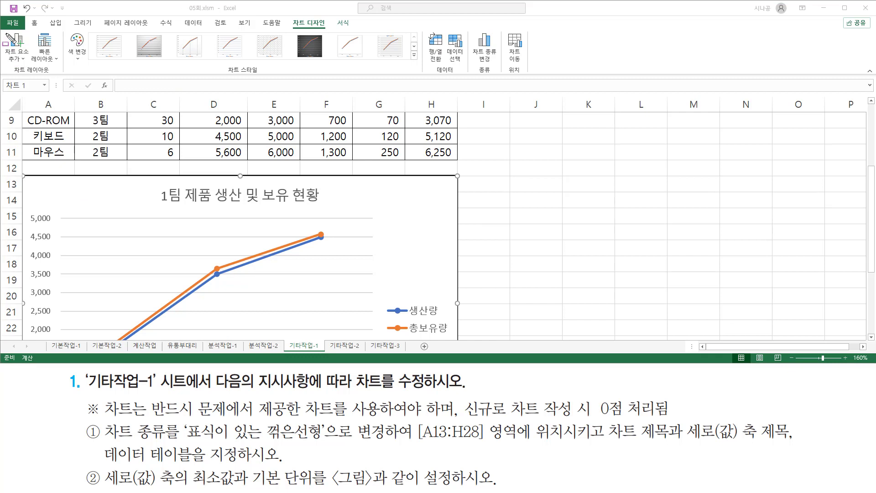
Add a primary vertical axis title (기본 세로) to the line chart.
mouse_move(5, 31)
left_mouse_down()
mouse_move(21, 69)
mouse_move(29, 69)
left_mouse_up()
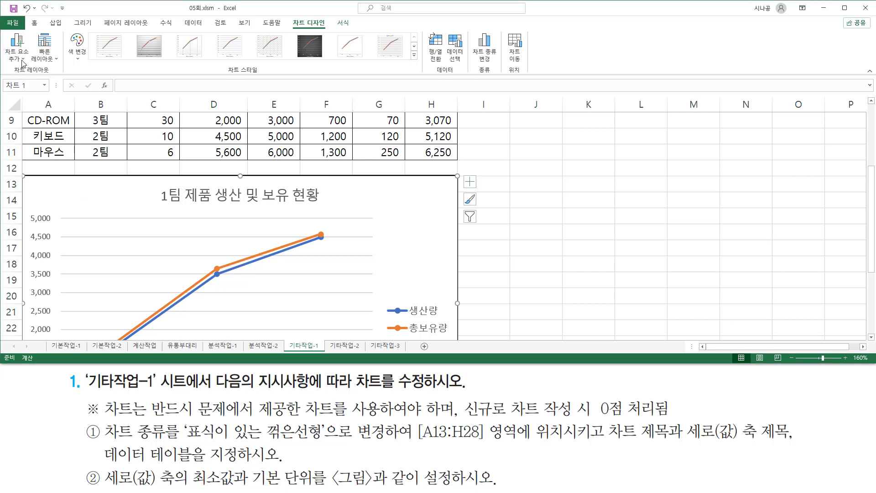
left_click(23, 58)
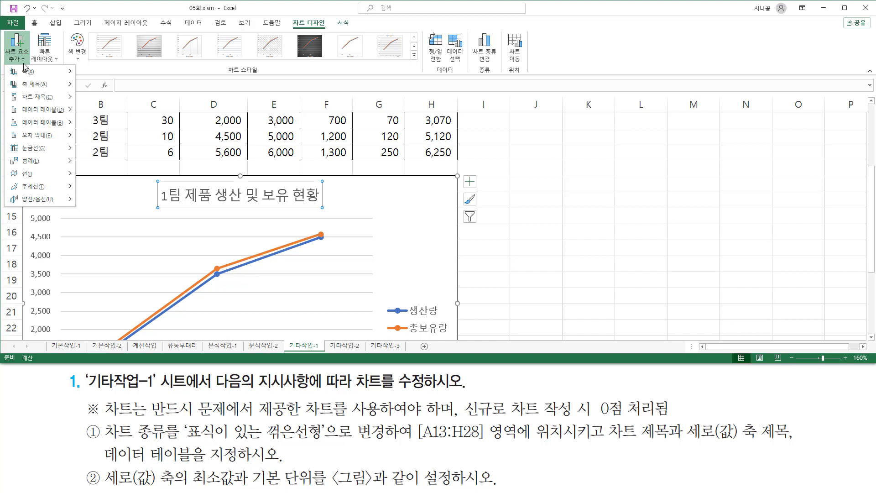
mouse_move(35, 85)
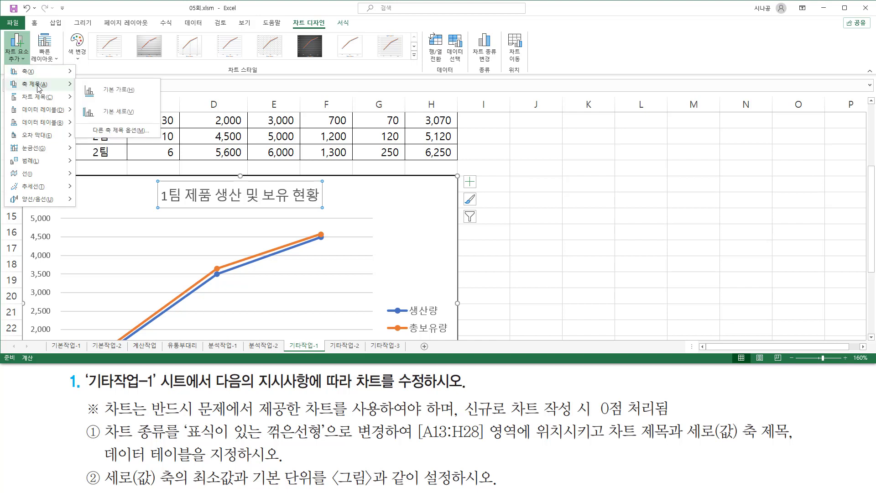
left_click(119, 113)
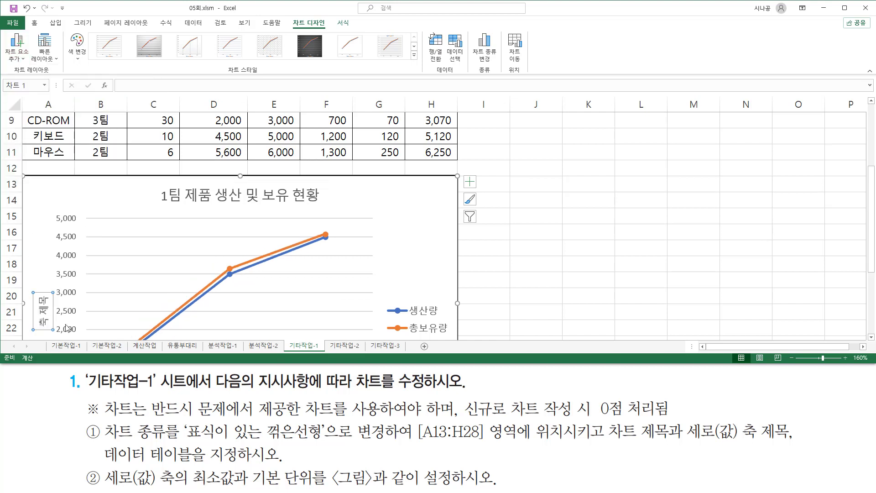
Set the line chart's vertical axis title text to "단위:개".
left_click_drag(31, 287, 58, 339)
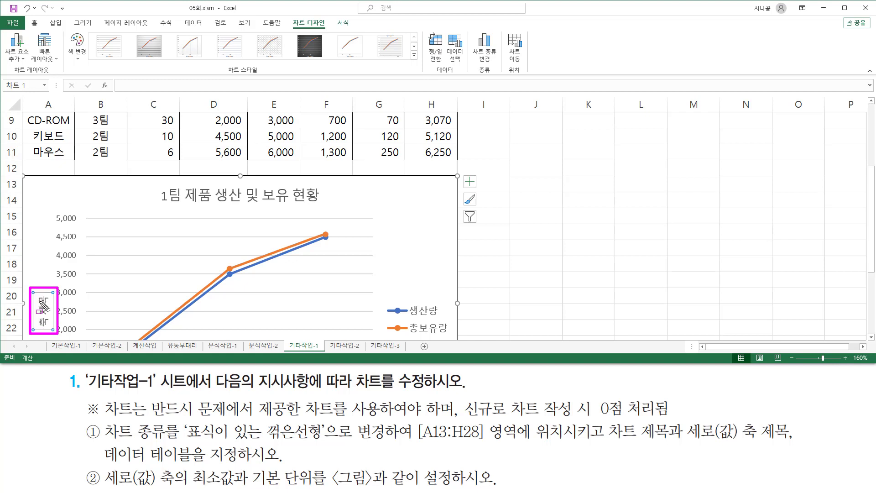
mouse_move(42, 296)
left_mouse_down()
mouse_move(40, 319)
mouse_move(47, 310)
left_mouse_up()
left_click_drag(115, 91, 273, 90)
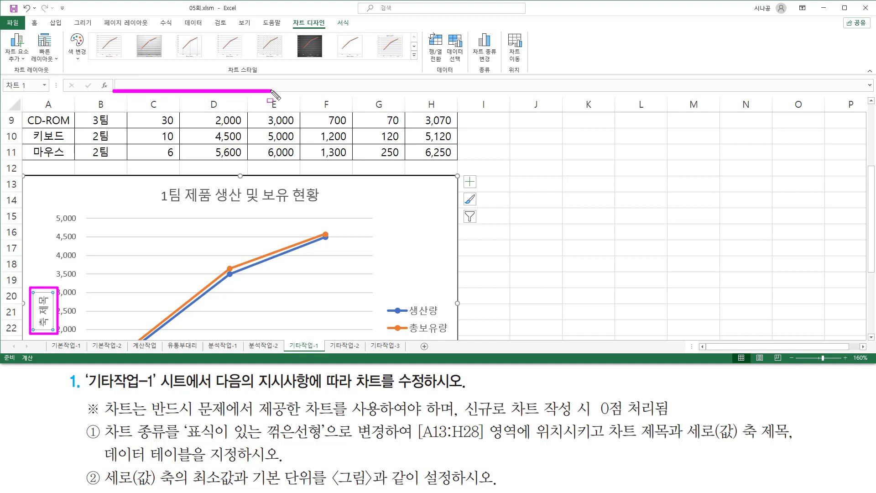
key("Escape")
left_click(201, 83)
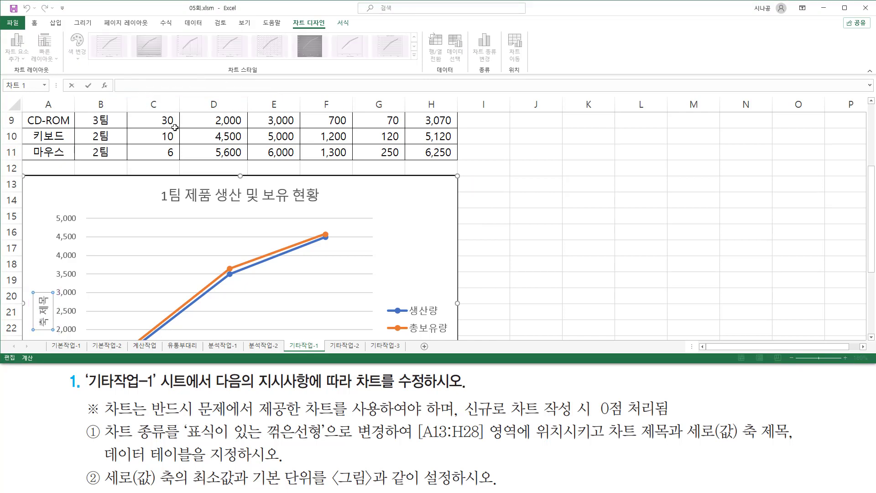
type("단위:개")
key("Return")
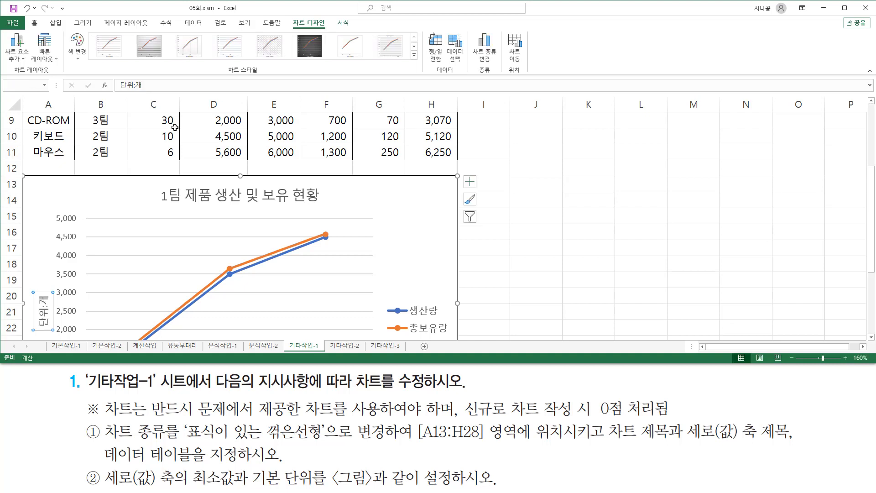
left_click_drag(30, 287, 60, 337)
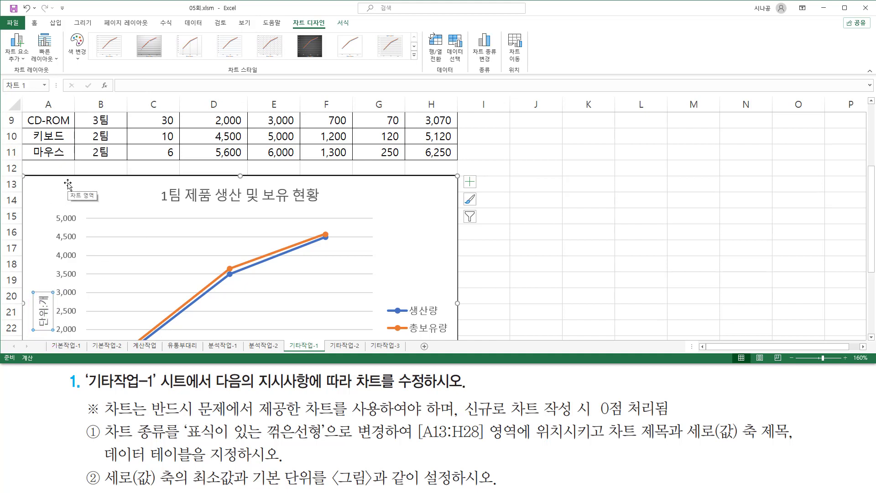
Add a data table with legend keys (범례 표지 포함) beneath the line chart's plot area.
left_click(15, 57)
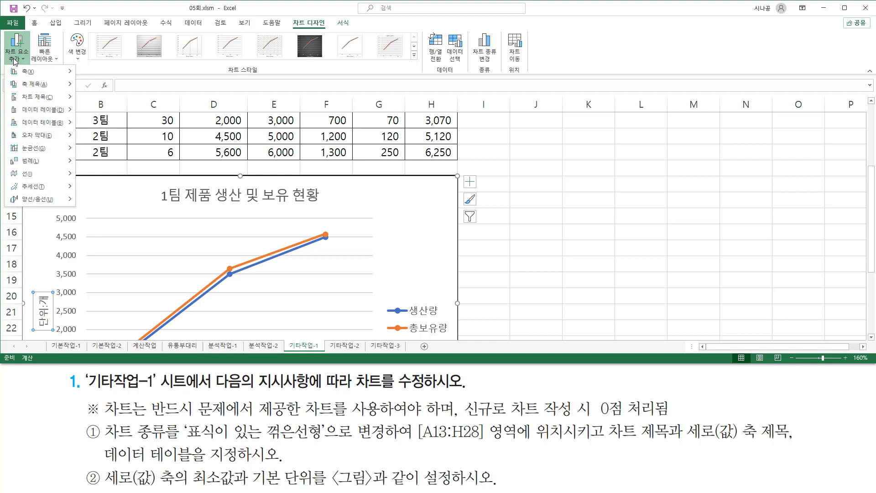
mouse_move(30, 126)
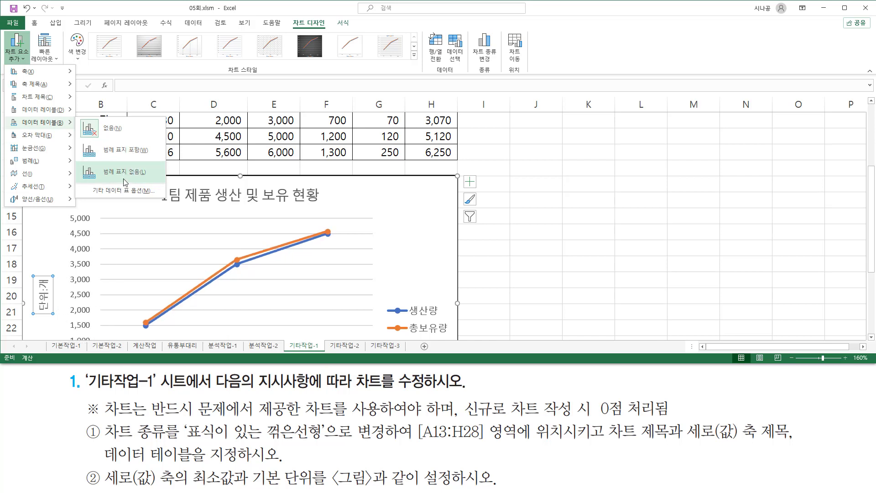
left_click(125, 153)
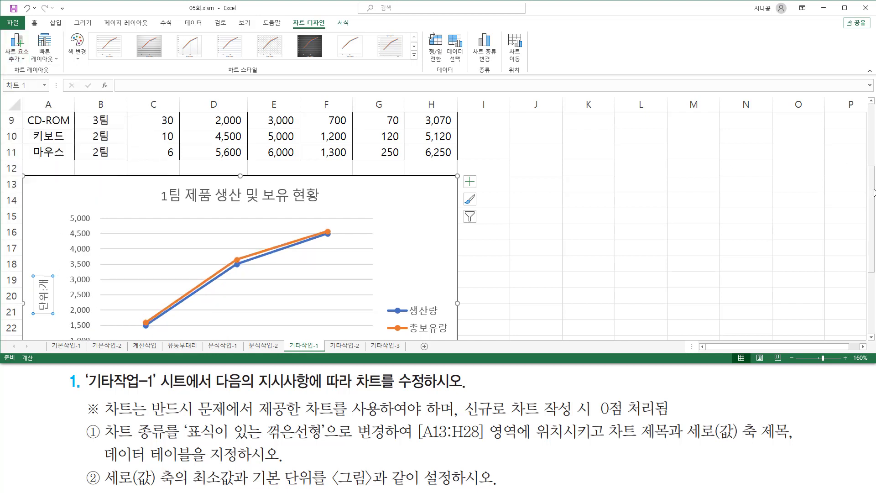
left_click_drag(869, 199, 868, 262)
mouse_move(37, 263)
left_mouse_down()
mouse_move(66, 289)
mouse_move(382, 312)
left_mouse_up()
key("Escape")
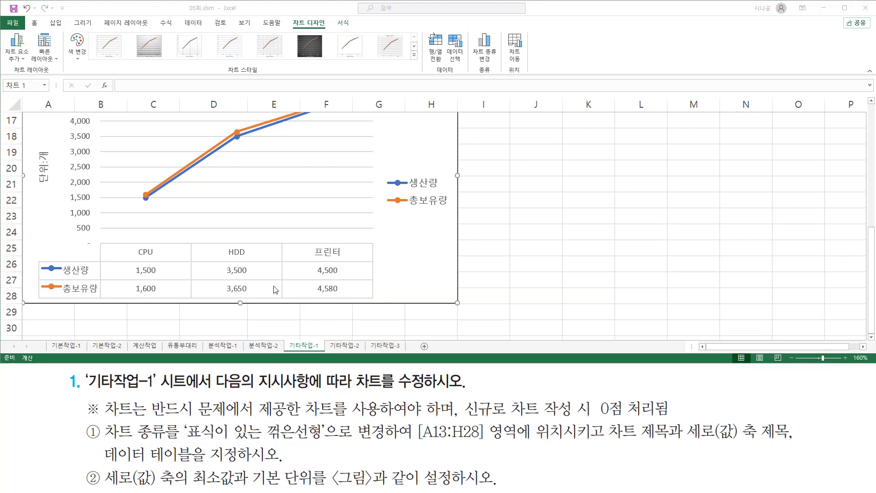
left_click(390, 273)
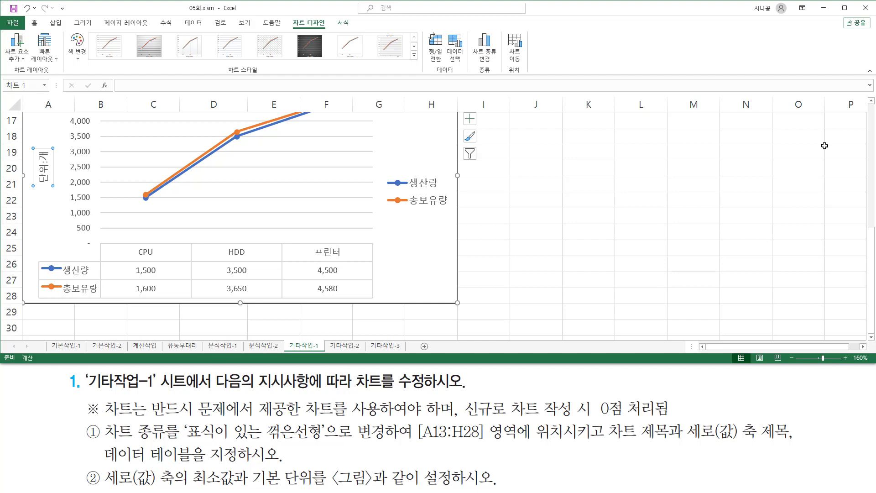
Compare the chart's vertical axis minimum and major unit with the task's second instruction and the reference figure.
left_click(285, 403)
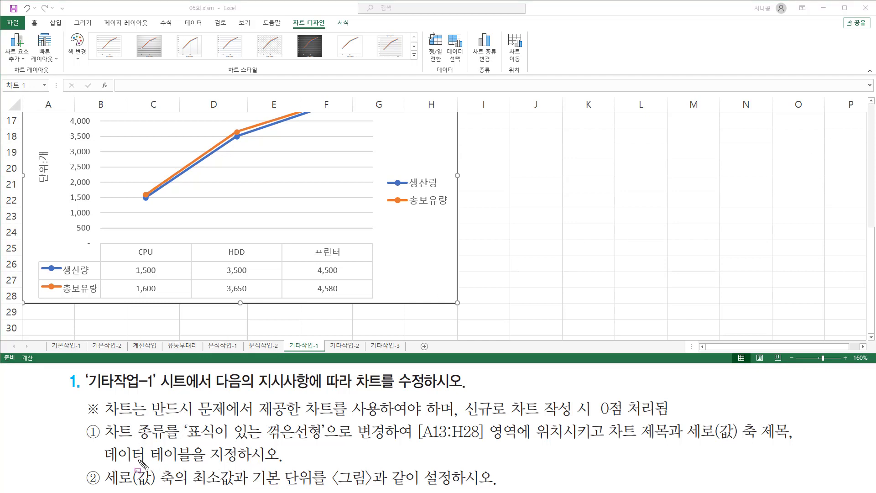
left_click_drag(100, 484, 488, 487)
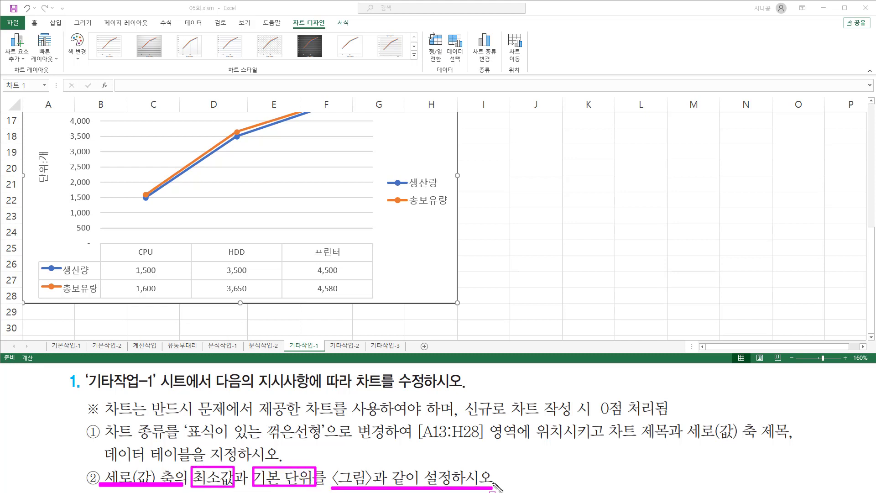
key("Escape")
left_click(871, 102)
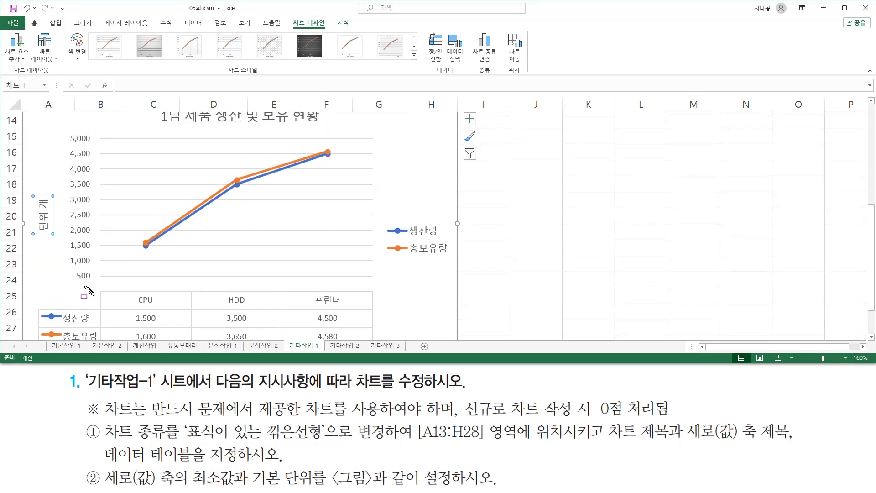
left_click_drag(81, 287, 97, 298)
left_click_drag(64, 132, 96, 144)
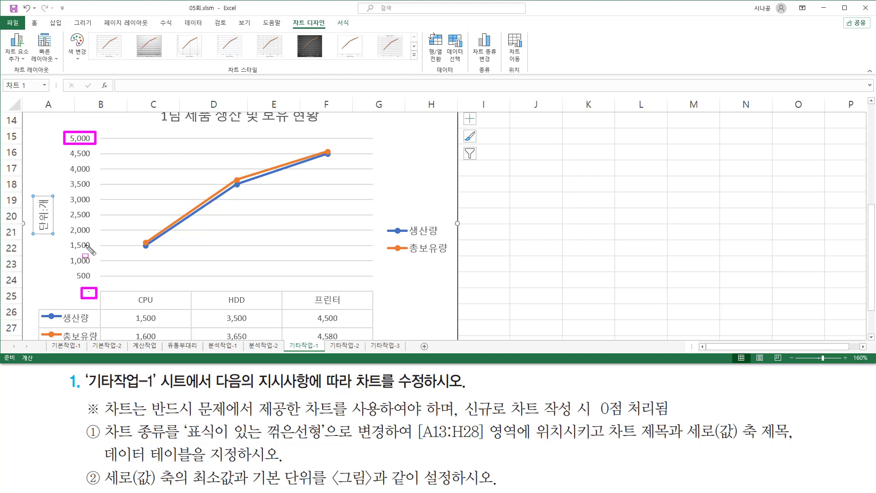
key("Escape")
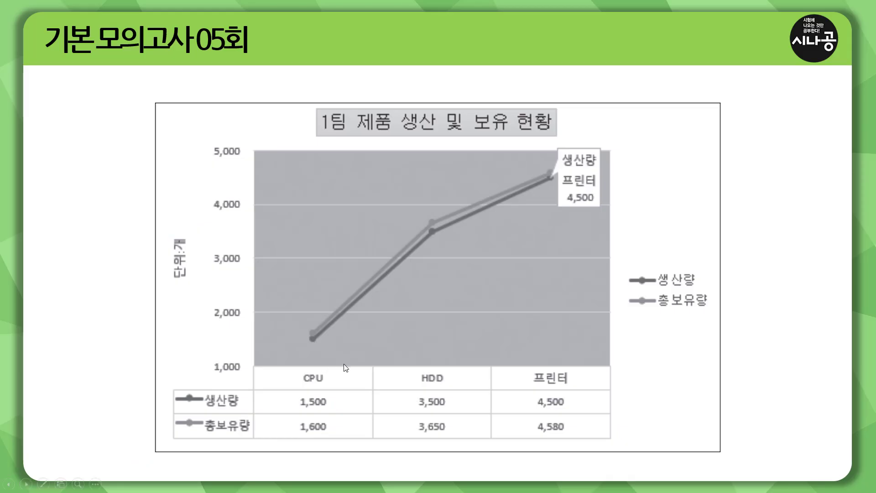
key("ctrl+p")
left_click_drag(211, 358, 246, 375)
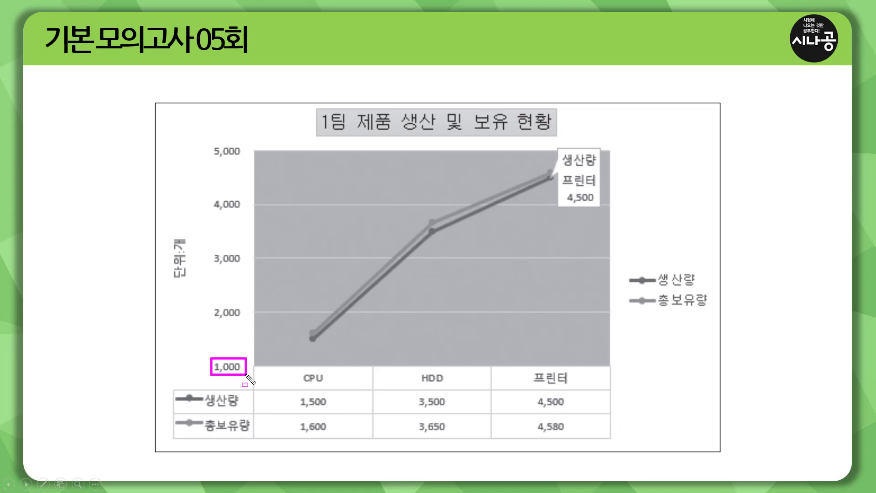
left_click_drag(208, 142, 244, 159)
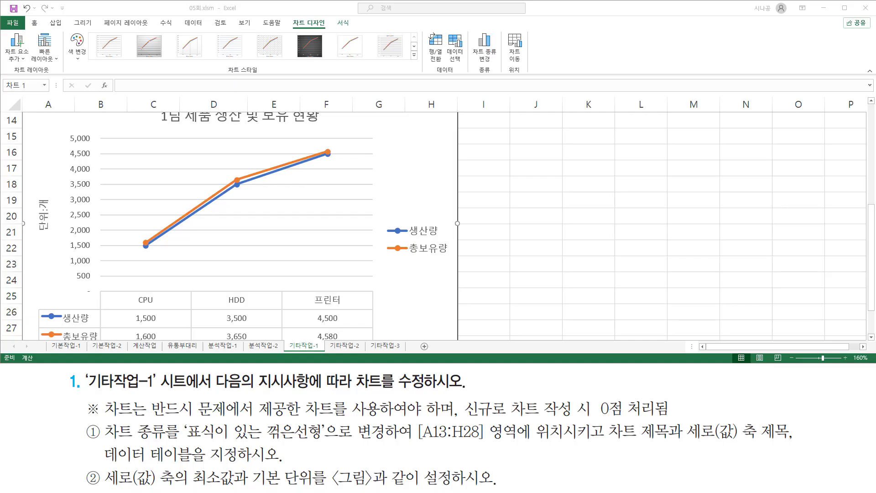
Open the vertical (value) axis formatting options and set the axis minimum (최소값) to 1000.
left_click(86, 153)
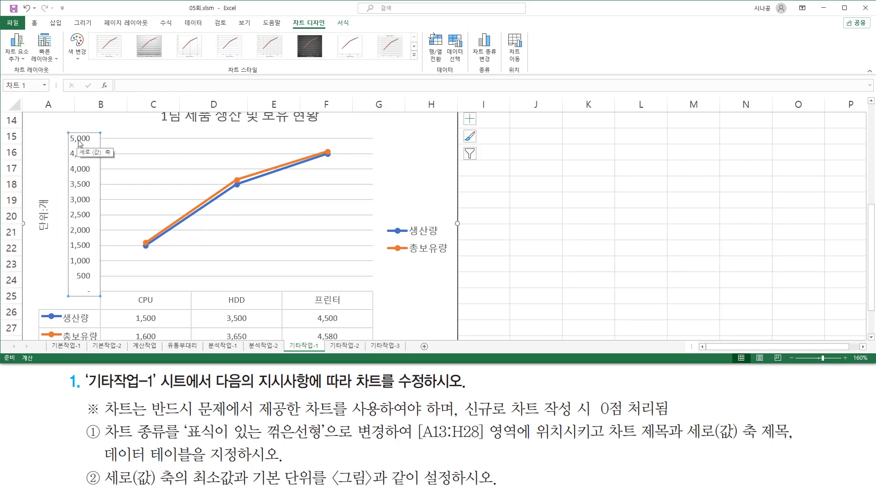
right_click(80, 142)
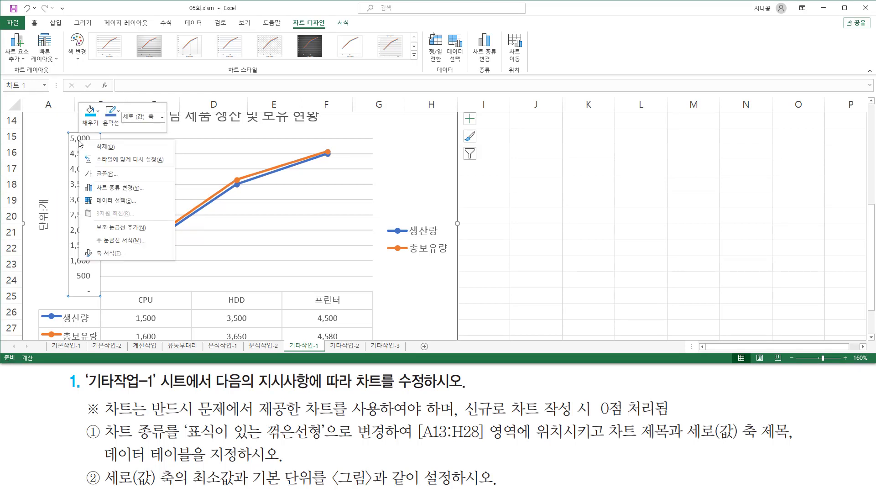
left_click(104, 255)
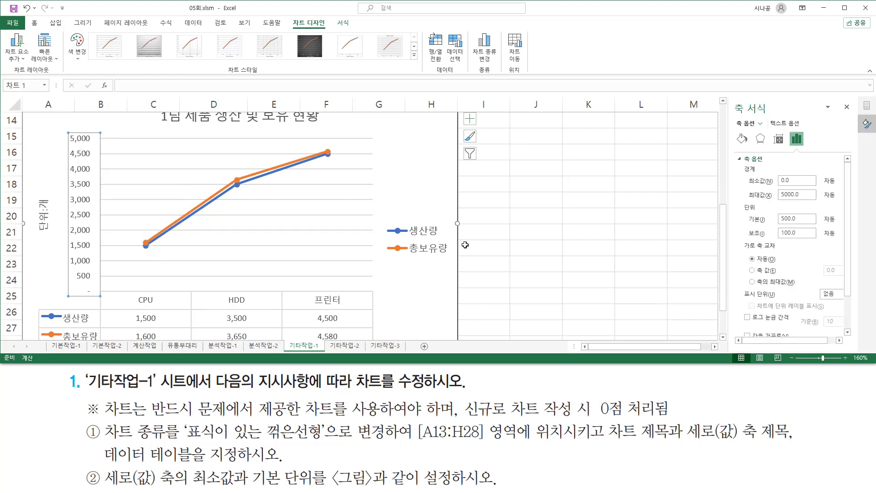
mouse_move(728, 99)
left_mouse_down()
mouse_move(748, 114)
mouse_move(783, 116)
left_mouse_up()
mouse_move(743, 173)
left_mouse_down()
mouse_move(744, 197)
mouse_move(772, 174)
mouse_move(774, 203)
mouse_move(798, 232)
mouse_move(819, 226)
left_mouse_up()
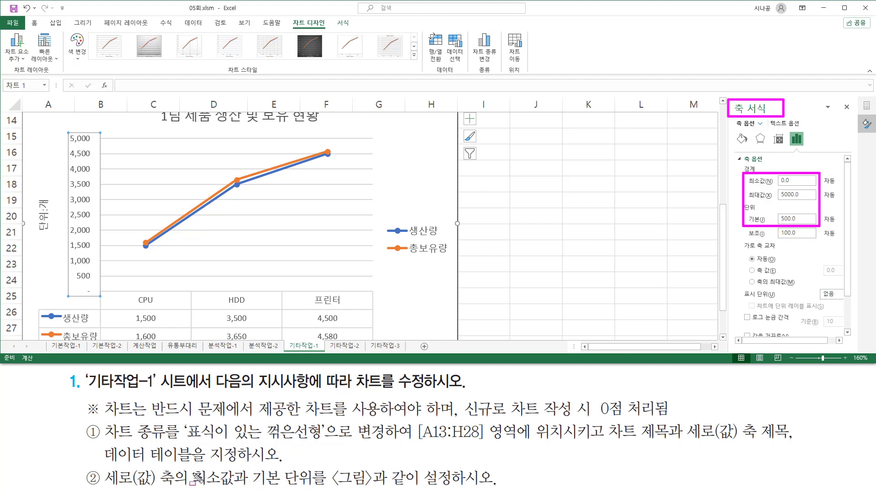
mouse_move(191, 470)
left_mouse_down()
mouse_move(238, 486)
mouse_move(264, 470)
mouse_move(317, 489)
left_mouse_up()
key("Escape")
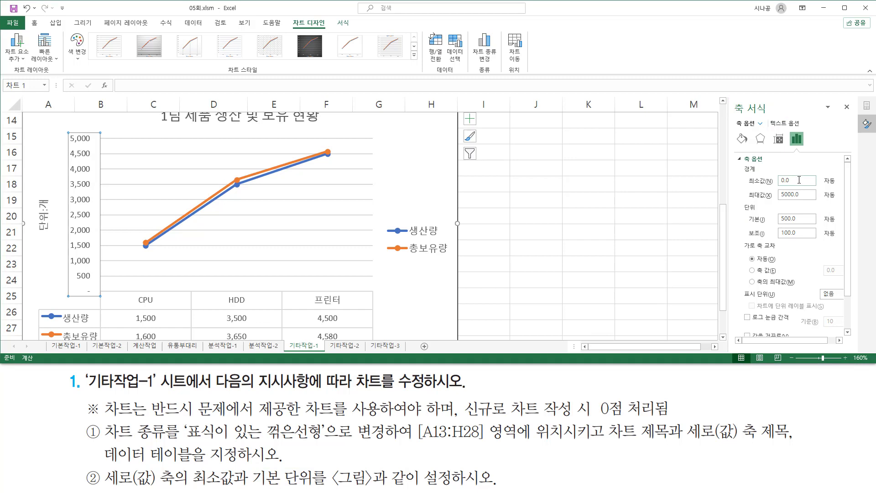
left_click(798, 181)
type("1000")
key("Return")
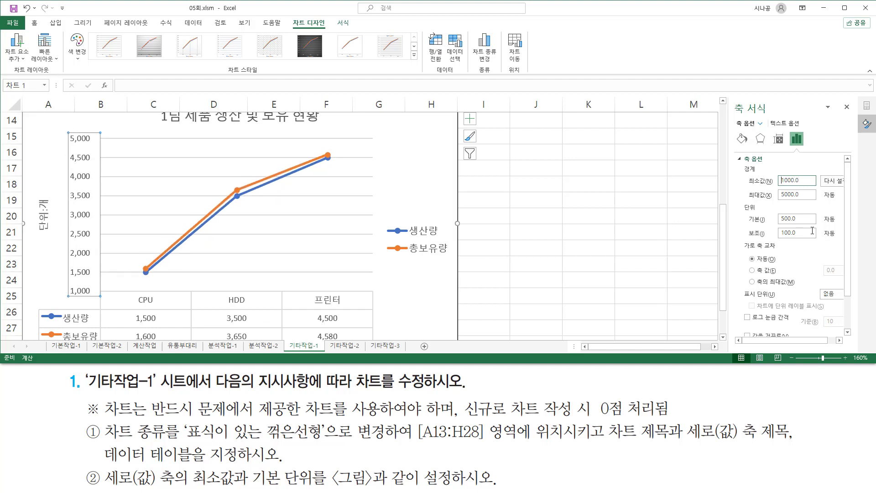
Set the vertical axis major unit (기본) to 1000 and close the axis formatting options.
left_click(806, 220)
type("1000")
key("Return")
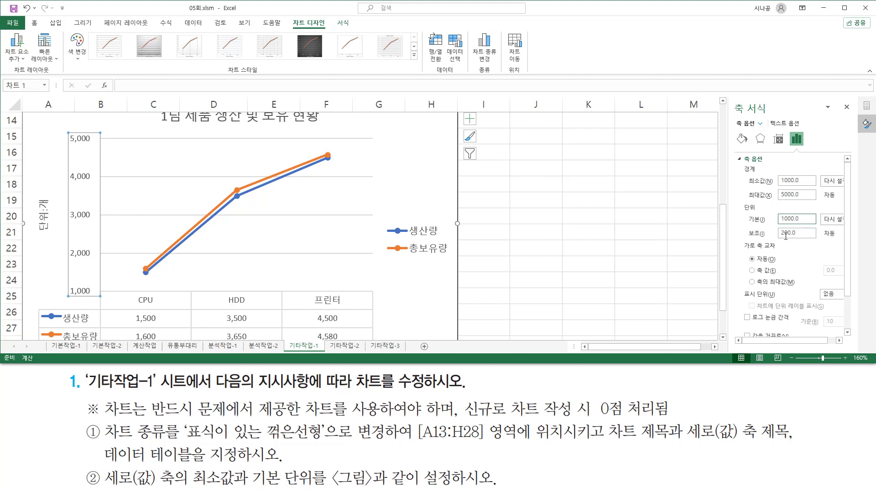
left_click_drag(744, 225, 820, 225)
left_click_drag(750, 185, 817, 186)
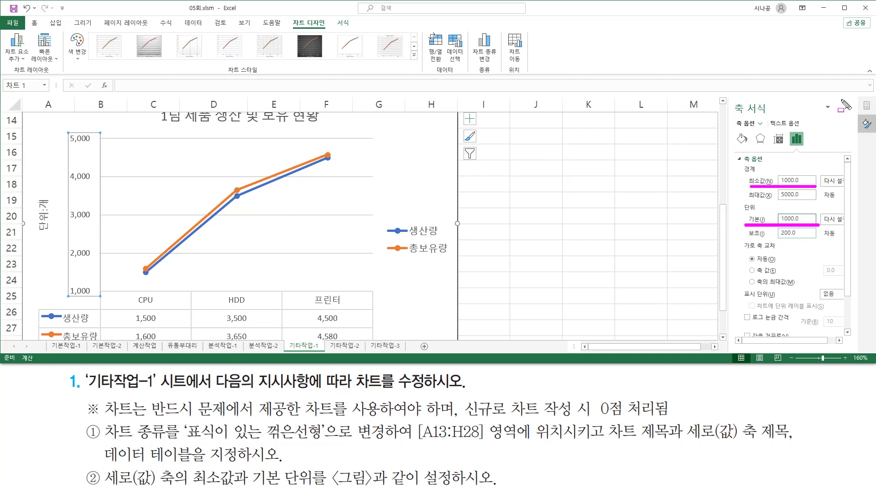
left_click_drag(841, 99, 854, 118)
left_click(847, 107)
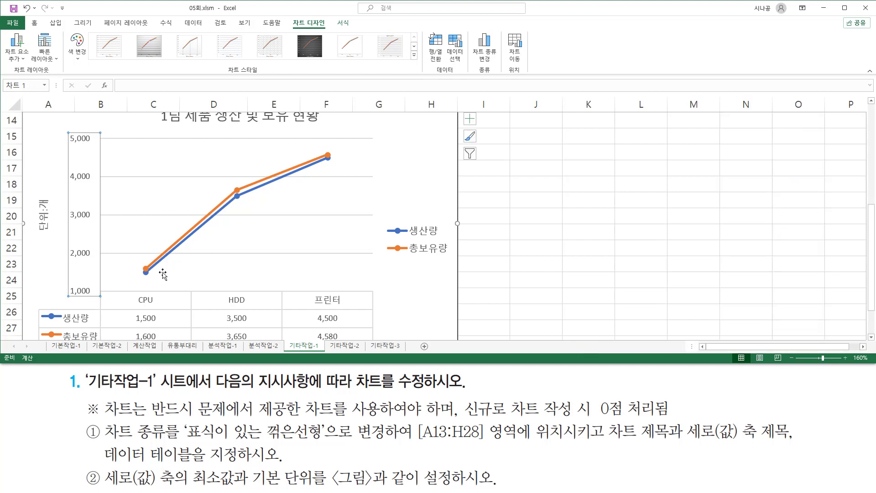
left_click_drag(61, 292, 99, 299)
left_click_drag(67, 131, 91, 145)
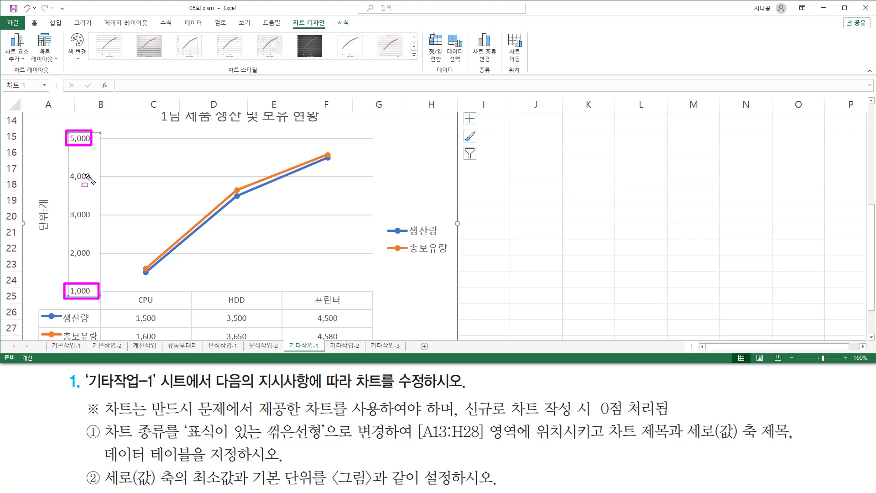
key("Escape")
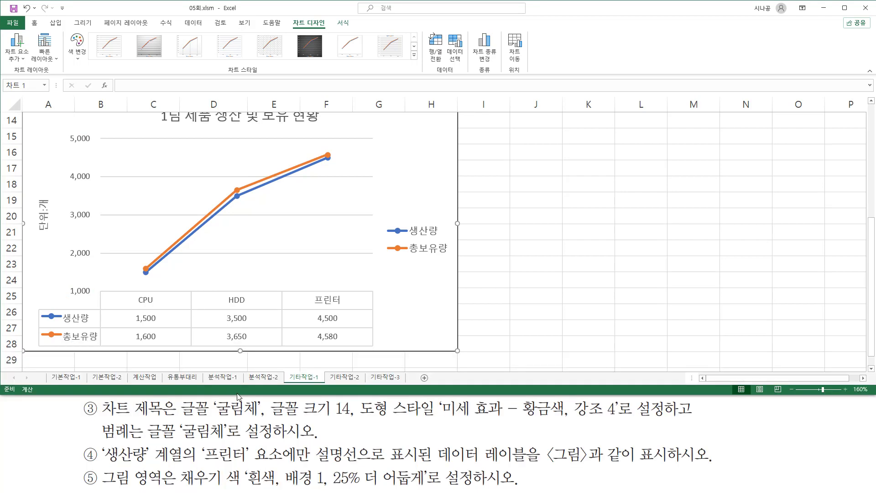
Set the chart title's font to 굴림체, keeping to the third instruction.
left_click_drag(99, 416, 618, 419)
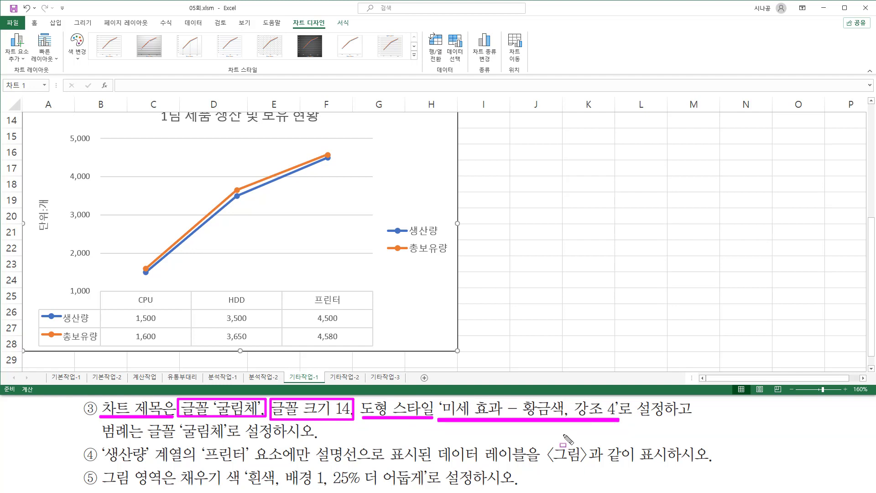
left_click_drag(695, 400, 695, 417)
key("Escape")
left_click(238, 123)
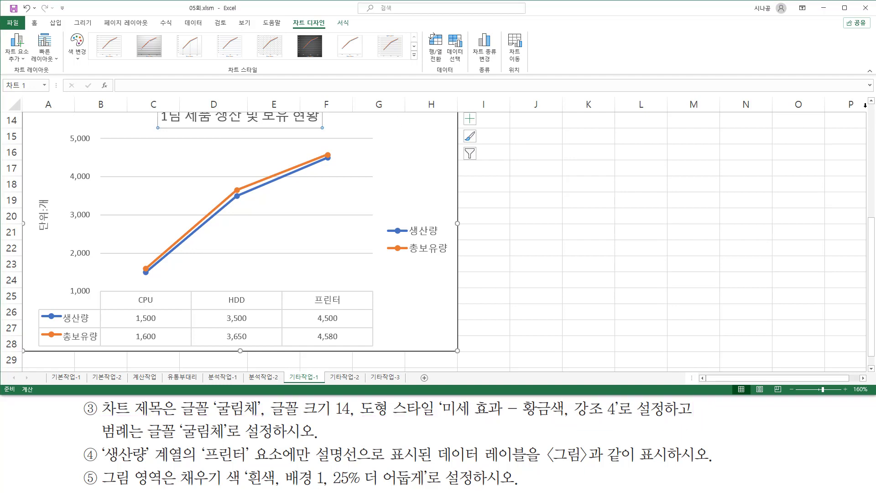
scroll(873, 104, "up", 3)
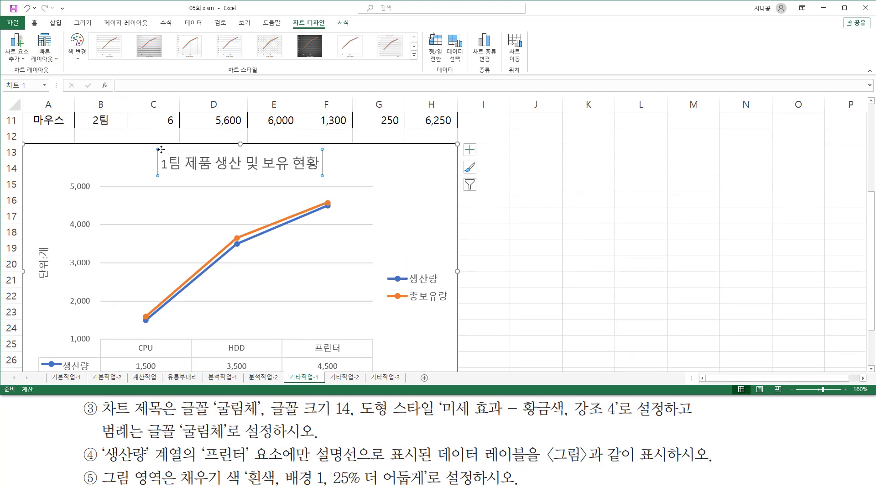
left_click(35, 23)
mouse_move(27, 17)
left_mouse_down()
mouse_move(43, 31)
mouse_move(168, 46)
left_mouse_up()
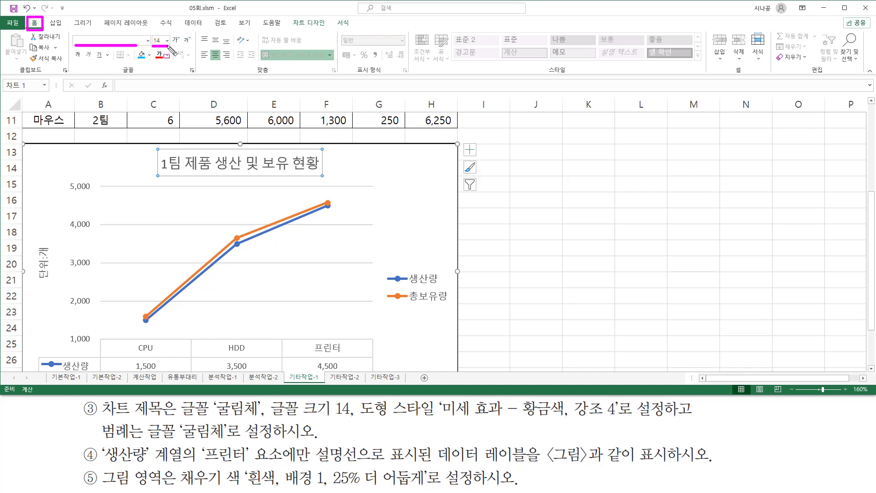
key("Escape")
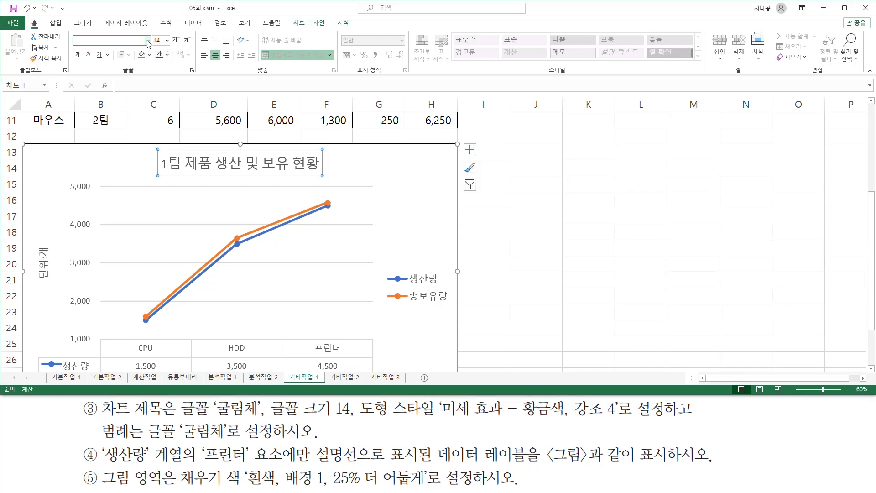
left_click(148, 40)
scroll(149, 114, "down", 20)
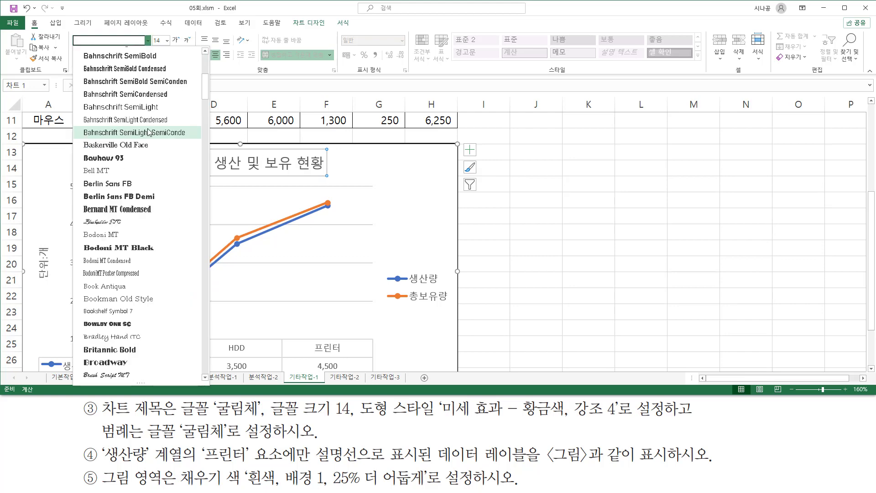
scroll(150, 155, "down", 8)
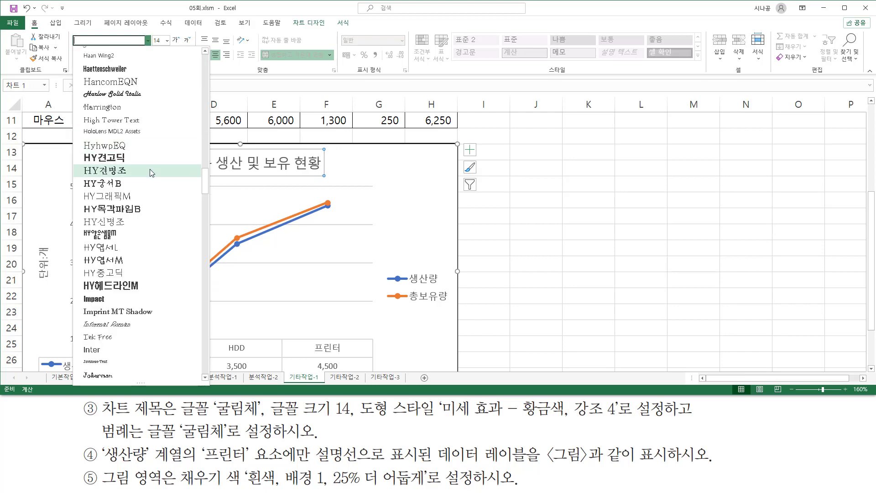
scroll(152, 172, "down", 13)
scroll(152, 172, "down", 20)
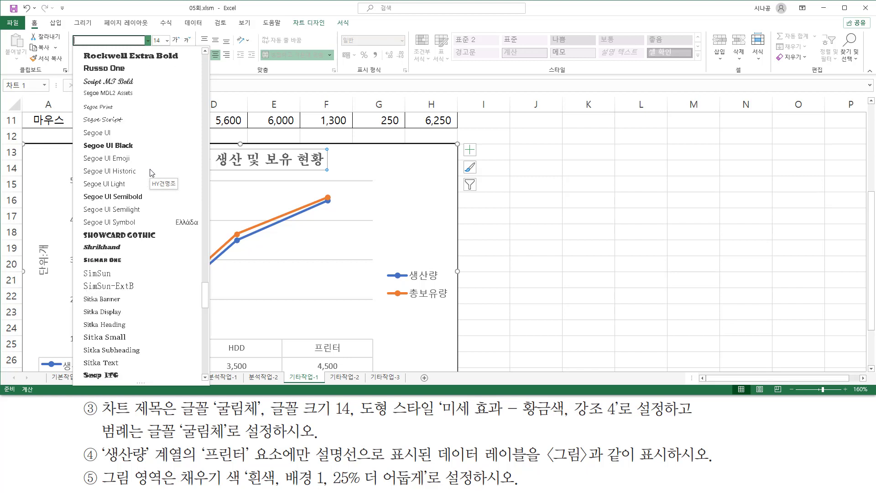
scroll(152, 172, "down", 13)
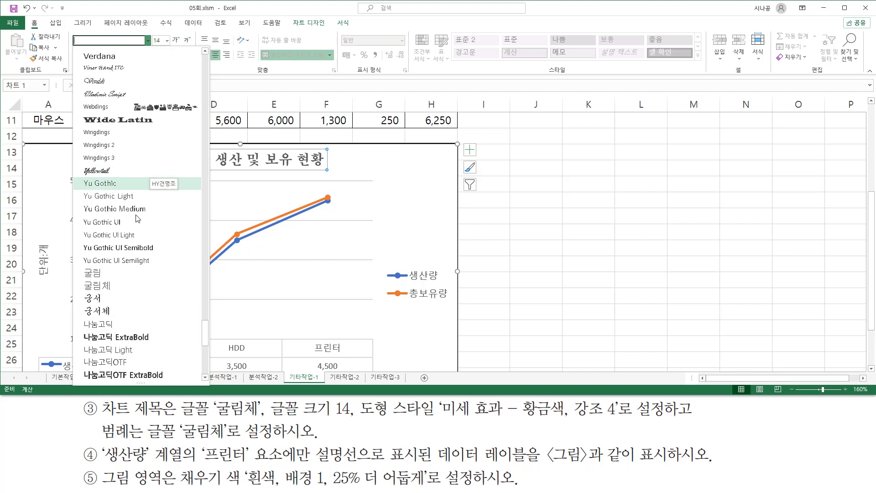
left_click(99, 286)
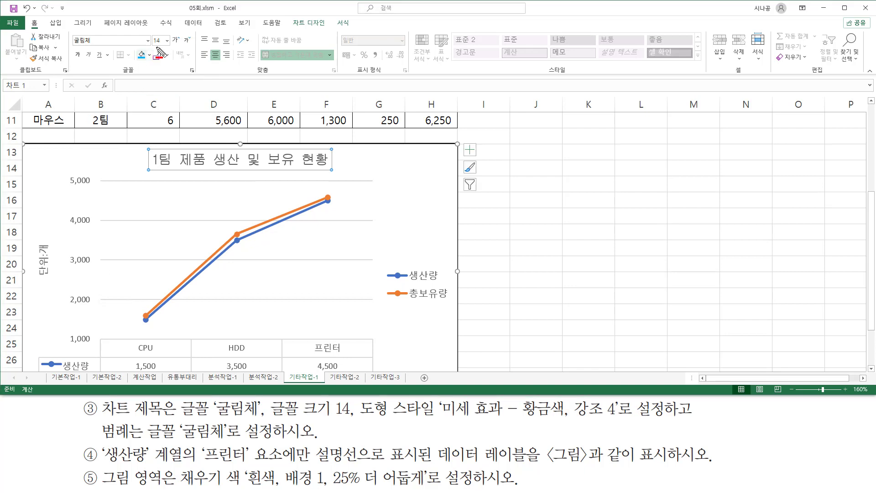
Apply the shape style 미세 효과 - 황금색, 강조 4 to the chart title.
left_click_drag(150, 46, 168, 46)
left_click_drag(182, 416, 353, 415)
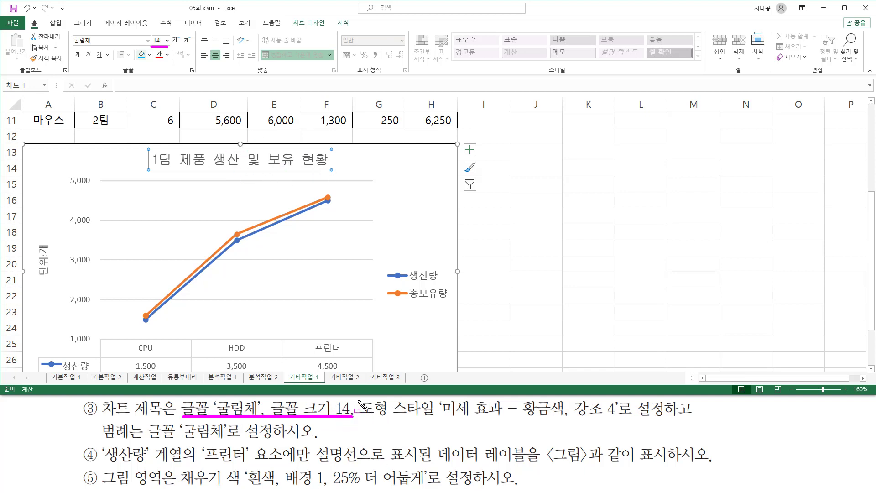
left_click_drag(358, 400, 438, 424)
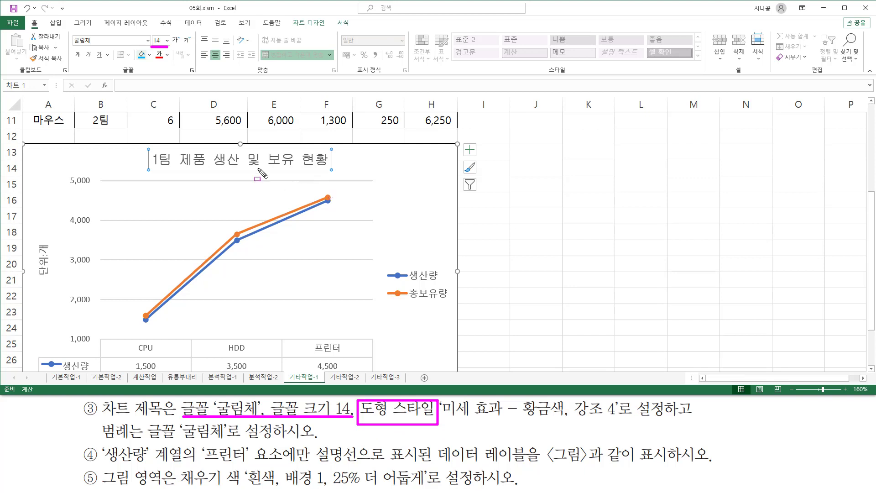
mouse_move(142, 145)
left_mouse_down()
mouse_move(150, 169)
mouse_move(337, 177)
left_mouse_up()
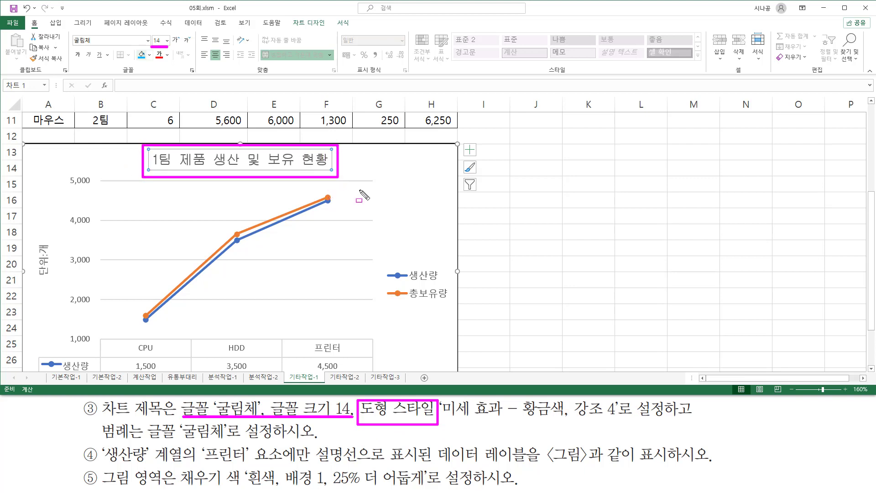
key("Escape")
left_click_drag(337, 27, 364, 34)
key("Escape")
left_click(343, 24)
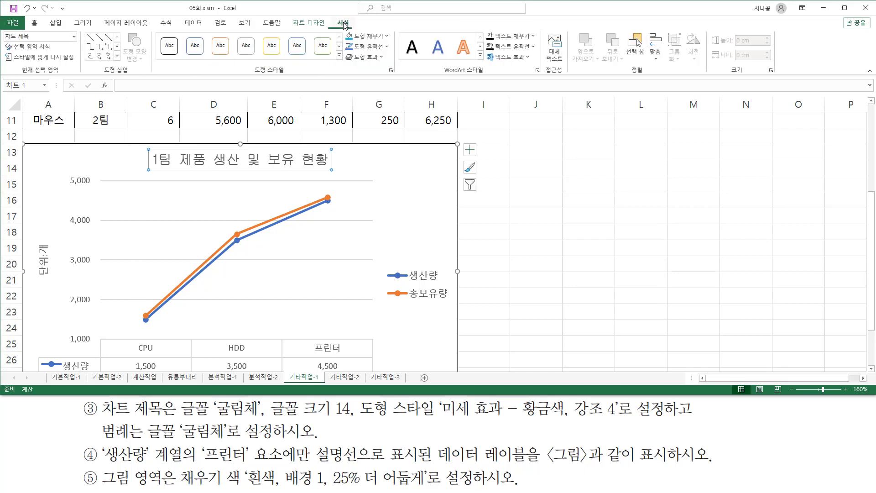
left_click_drag(253, 73, 294, 72)
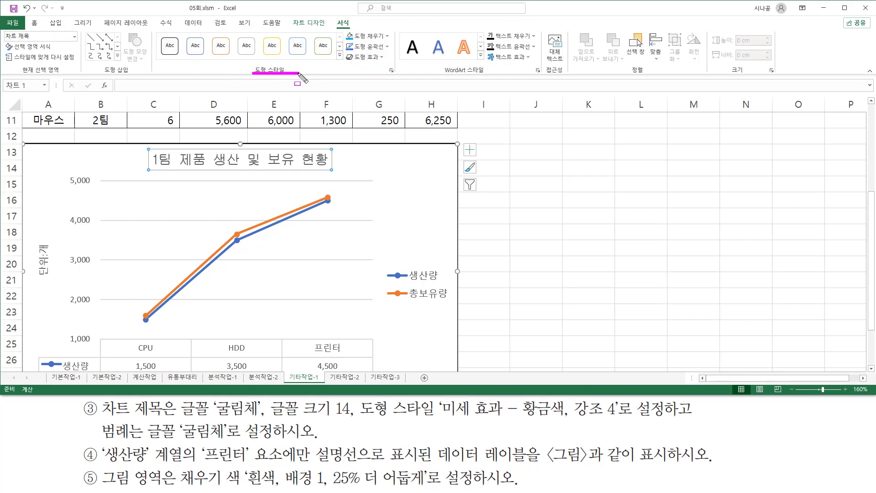
left_click_drag(158, 32, 333, 61)
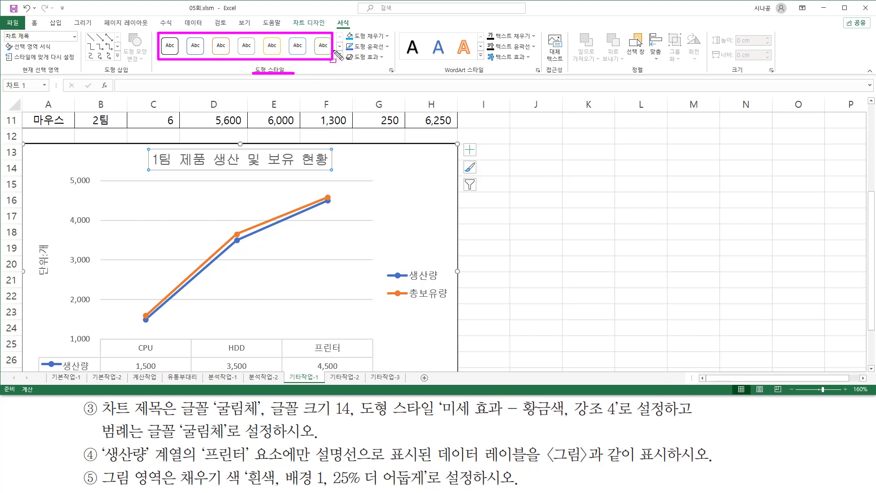
key("Escape")
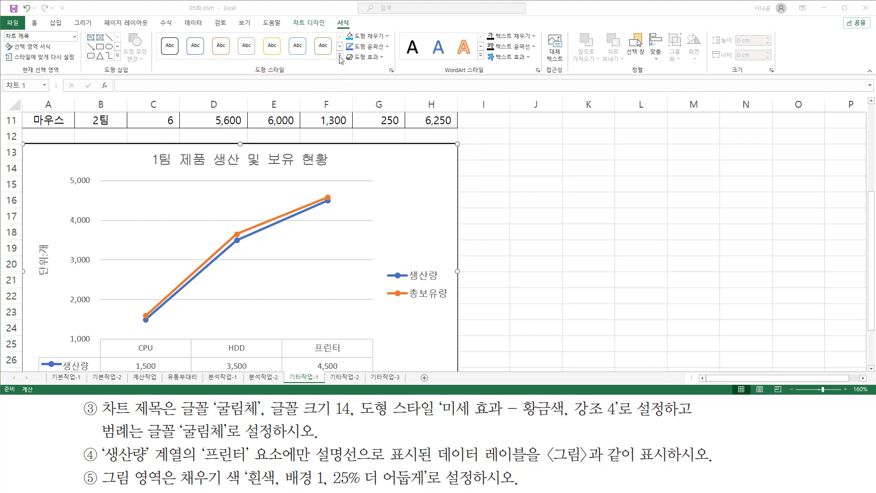
left_click(340, 56)
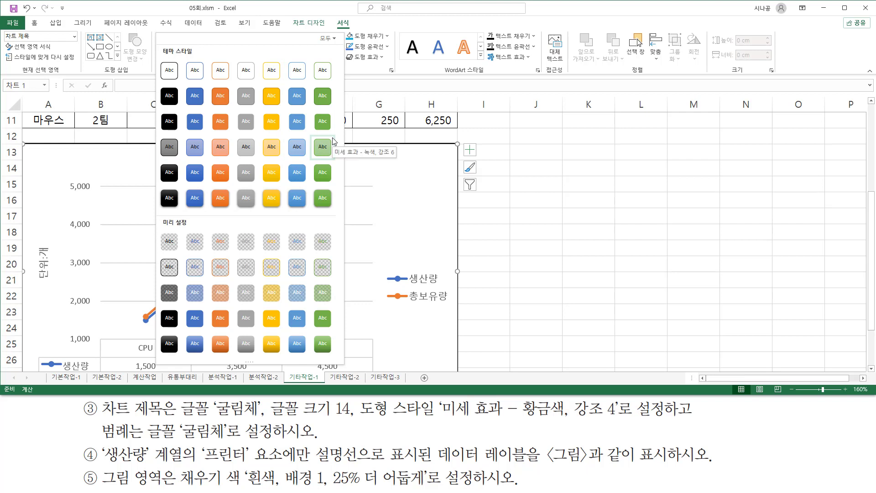
left_click(271, 147)
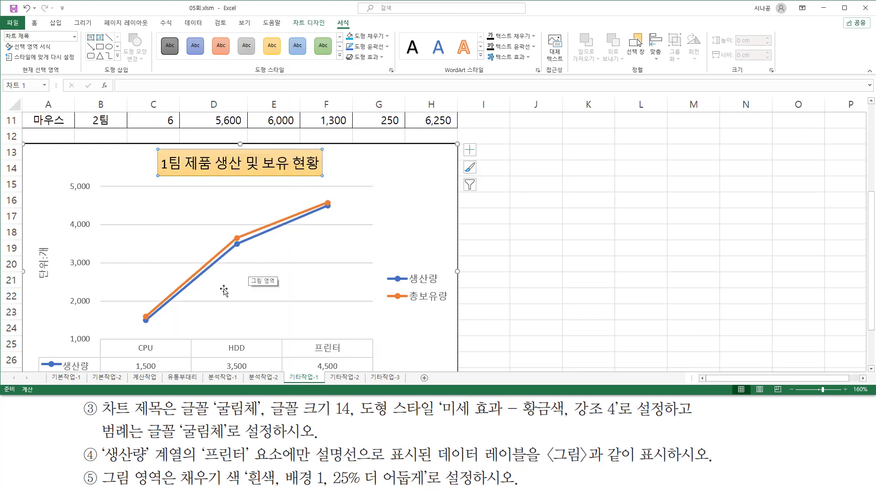
Set the chart legend's font to 굴림체.
mouse_move(100, 421)
left_mouse_down()
mouse_move(146, 442)
mouse_move(223, 442)
left_mouse_up()
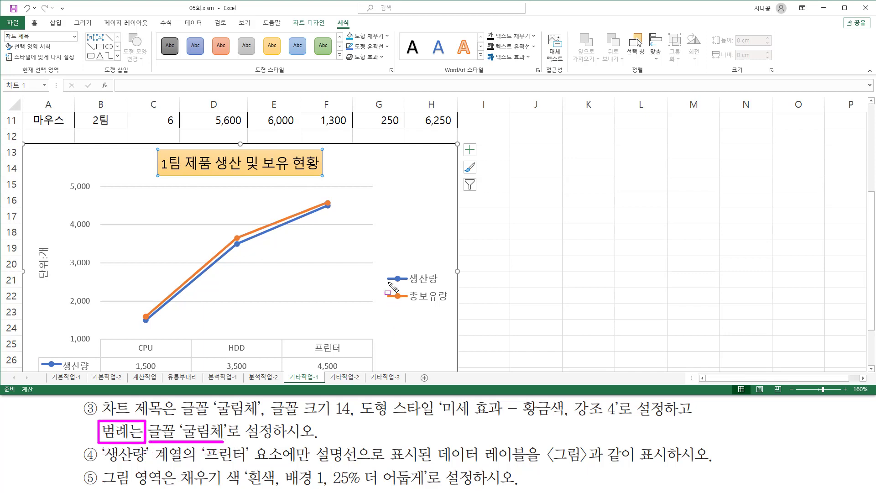
mouse_move(399, 264)
left_mouse_down()
mouse_move(395, 301)
mouse_move(449, 279)
mouse_move(452, 314)
left_mouse_up()
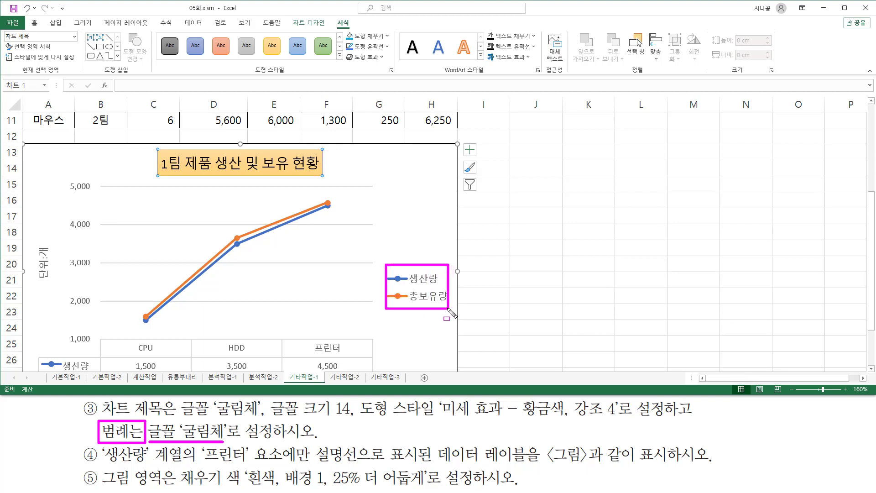
key("Escape")
left_click(421, 288)
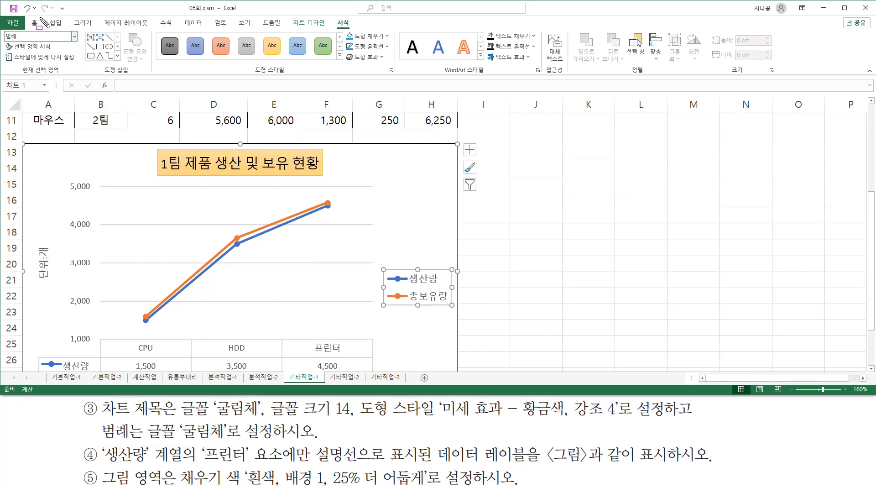
mouse_move(40, 18)
left_mouse_down()
mouse_move(28, 36)
mouse_move(50, 13)
left_mouse_up()
key("Escape")
left_click(34, 24)
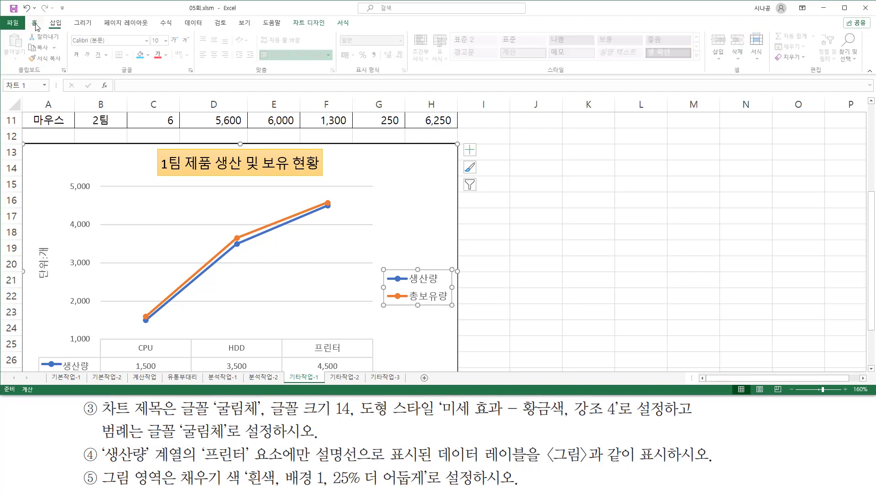
left_click(148, 41)
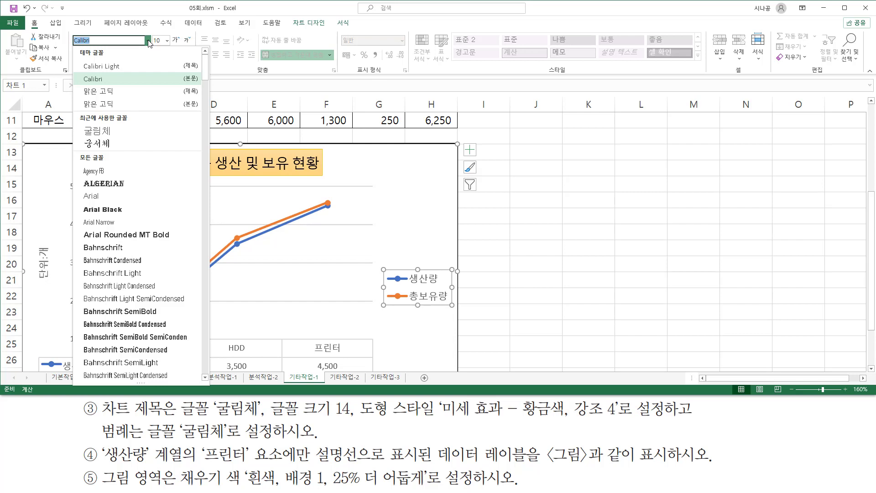
left_click(116, 130)
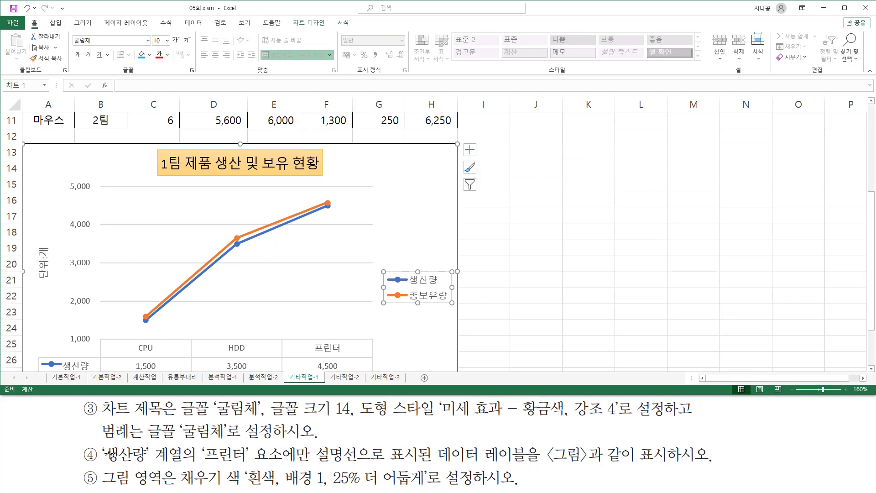
Examine the fourth instruction and the reference figure for the callout data label on the 프린터 point of the 생산량 series.
mouse_move(99, 443)
left_mouse_down()
mouse_move(121, 464)
mouse_move(184, 466)
left_mouse_up()
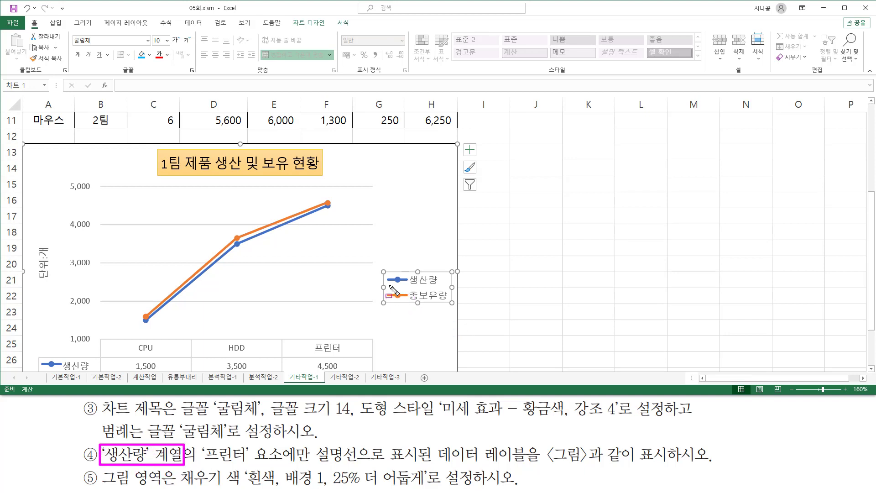
left_click_drag(387, 285, 411, 286)
mouse_move(199, 443)
left_mouse_down()
mouse_move(205, 462)
mouse_move(313, 464)
left_mouse_up()
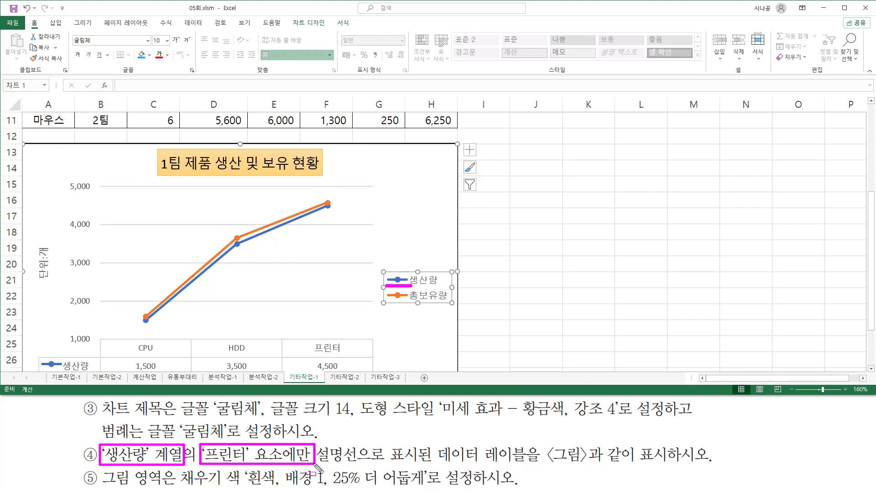
left_click_drag(308, 352, 352, 351)
mouse_move(324, 199)
left_mouse_down()
mouse_move(324, 214)
mouse_move(333, 203)
mouse_move(324, 199)
left_mouse_up()
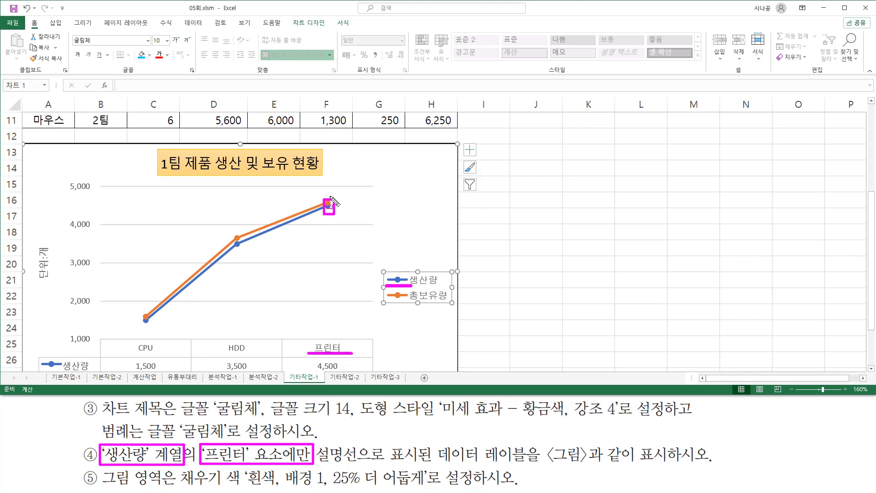
left_click_drag(318, 463, 714, 466)
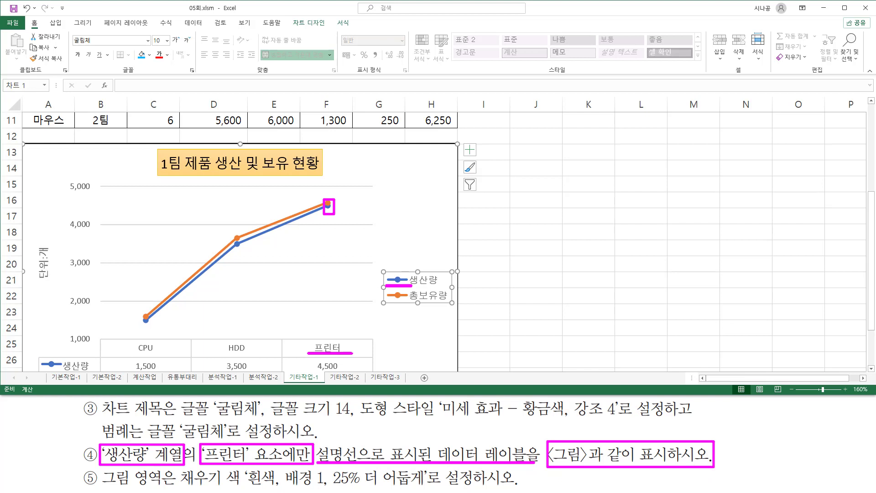
key("Escape")
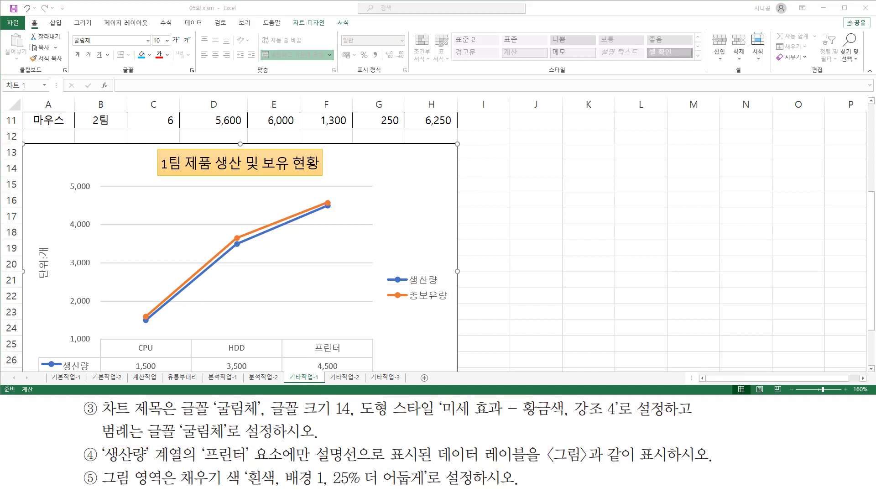
key("alt+Tab")
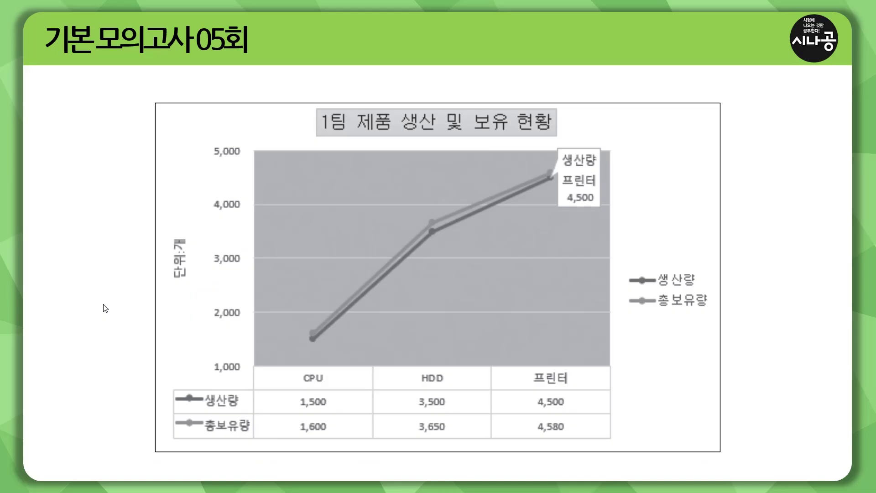
key("ctrl+2")
mouse_move(548, 143)
left_mouse_down()
mouse_move(548, 196)
mouse_move(604, 212)
left_mouse_up()
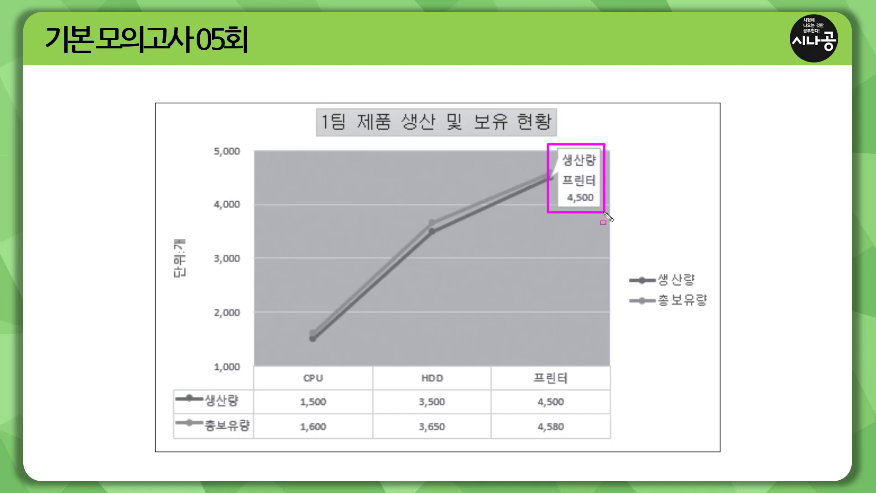
mouse_move(563, 169)
left_mouse_down()
mouse_move(595, 169)
mouse_move(595, 203)
left_mouse_up()
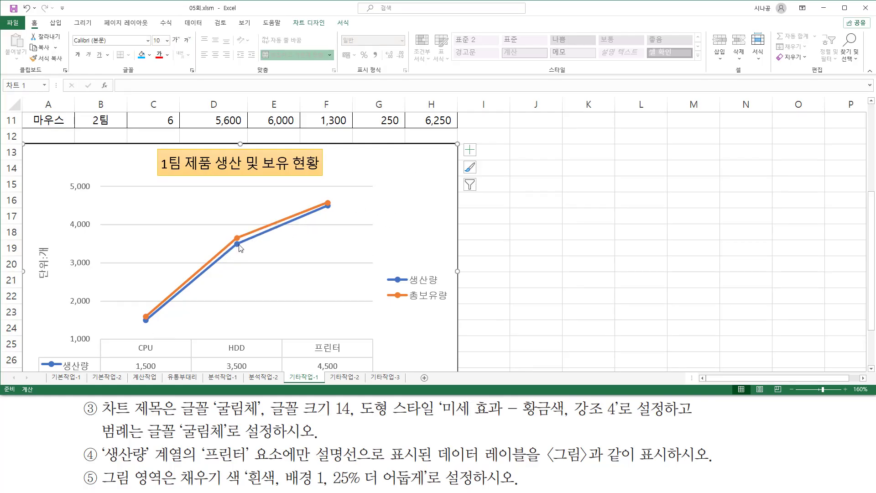
Add a data callout (데이터 설명선) to only the 프린터 point of the 생산량 series.
left_click(328, 208)
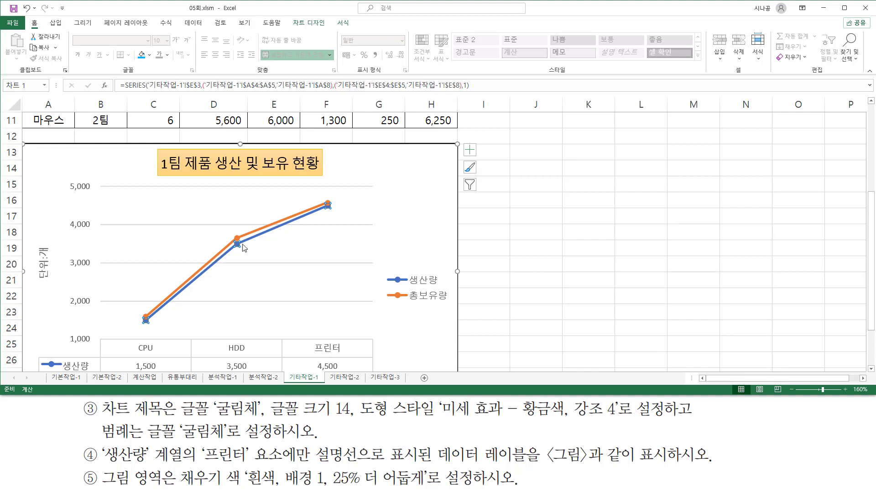
left_click(328, 207)
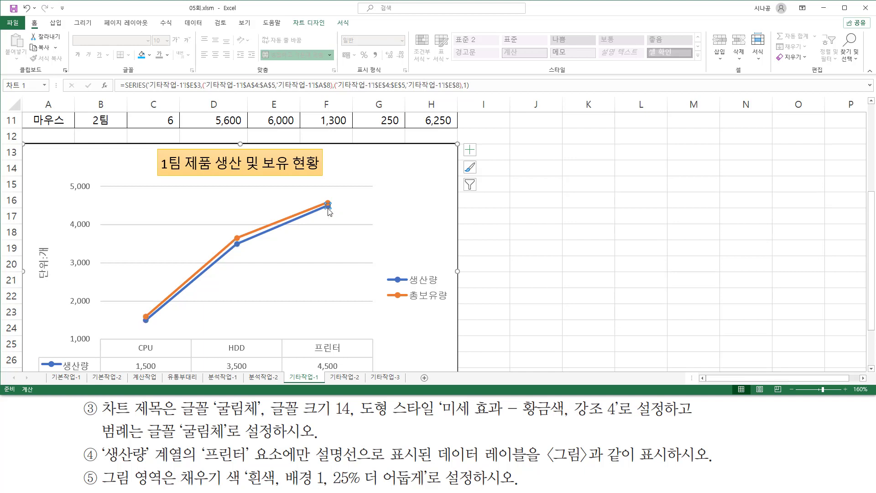
left_click_drag(320, 198, 337, 217)
key("Escape")
left_click(306, 23)
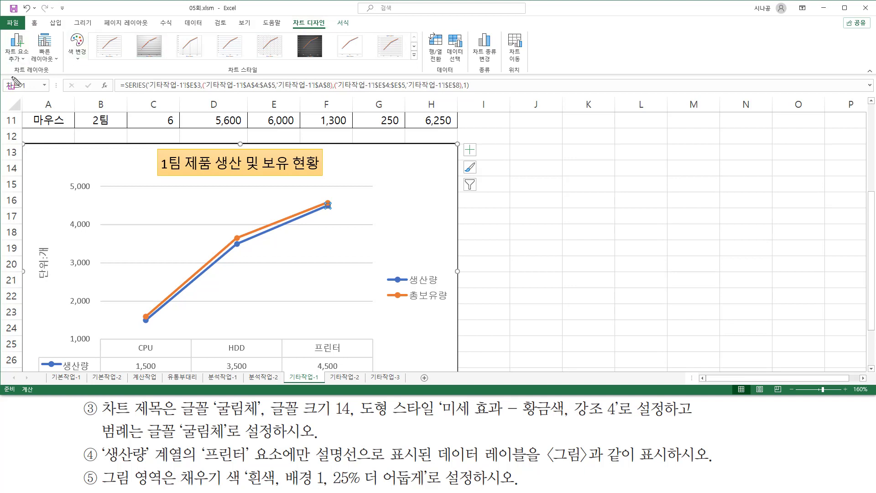
left_click_drag(9, 75, 51, 76)
left_click_drag(4, 34, 28, 63)
key("Escape")
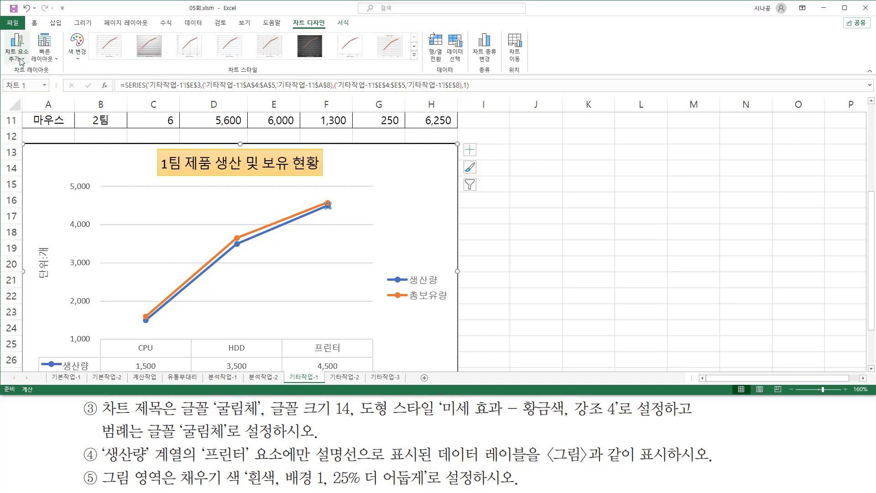
left_click(21, 59)
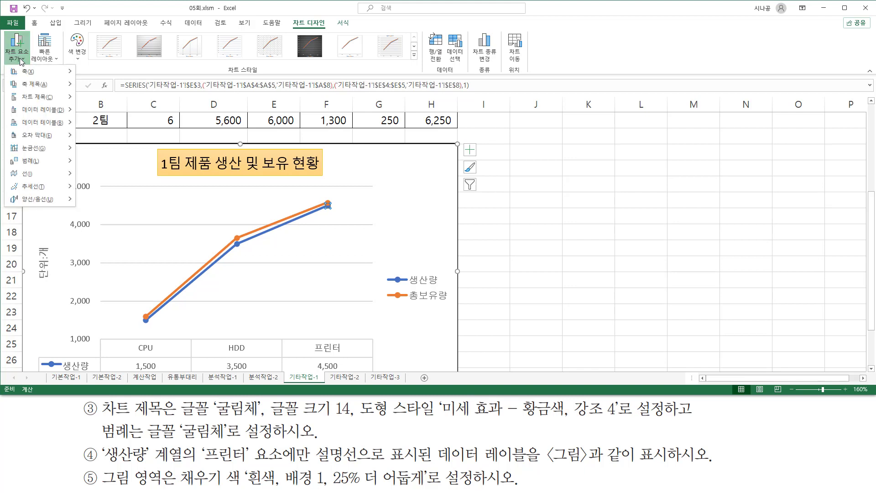
mouse_move(46, 112)
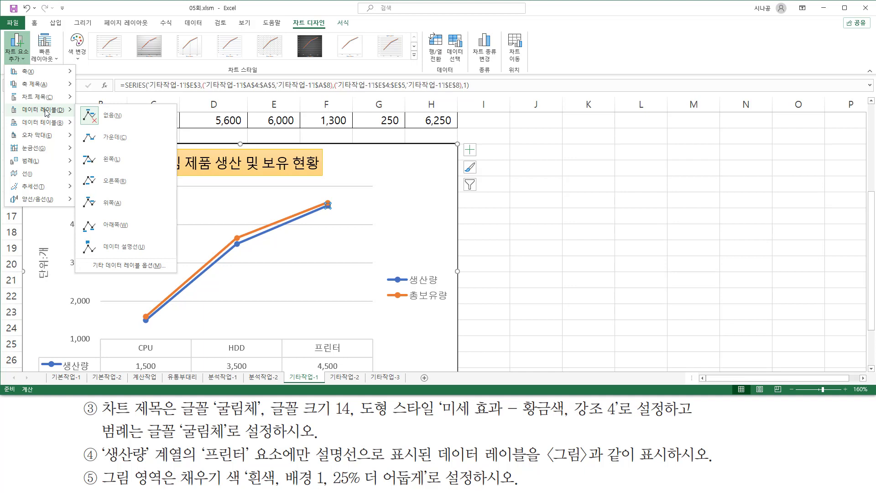
left_click(120, 250)
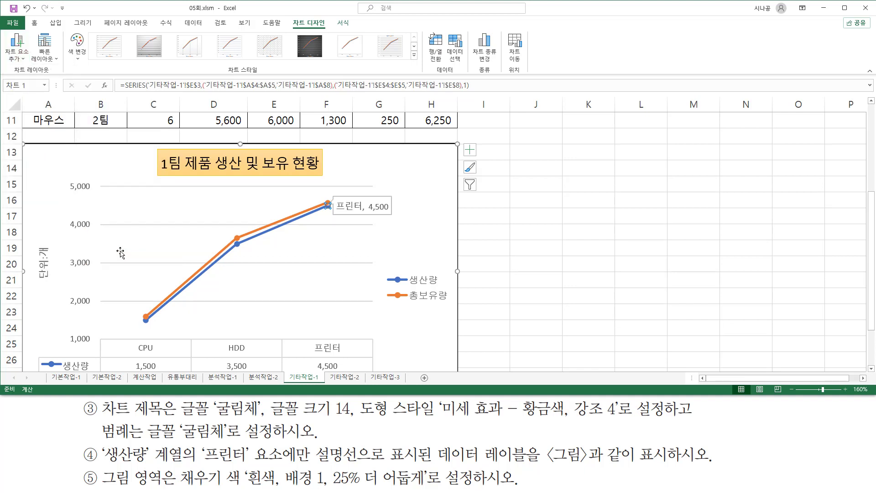
Include the series name in the 프린터 callout label, alongside the category name and value.
left_click(369, 201)
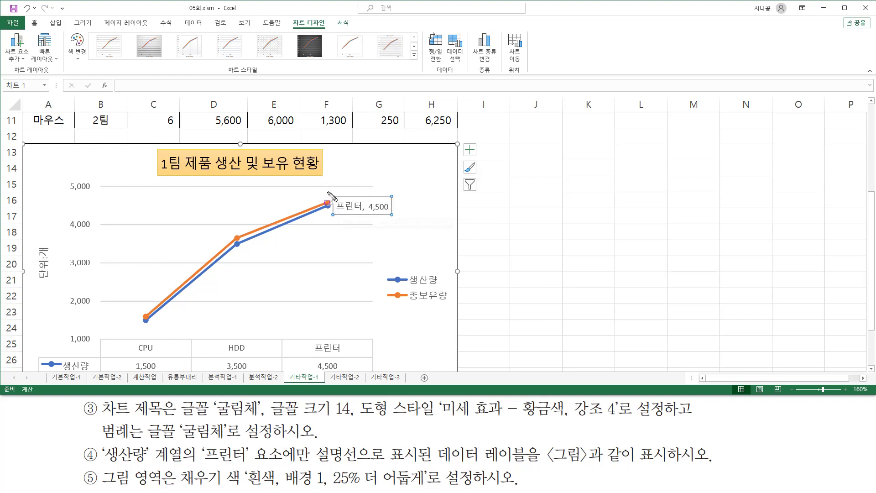
mouse_move(326, 189)
left_mouse_down()
mouse_move(381, 222)
mouse_move(403, 224)
left_mouse_up()
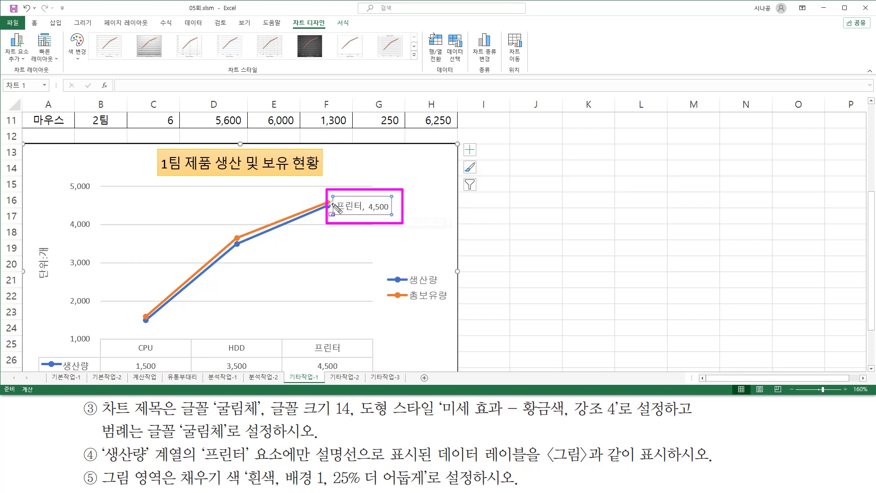
key("Escape")
left_click(385, 203)
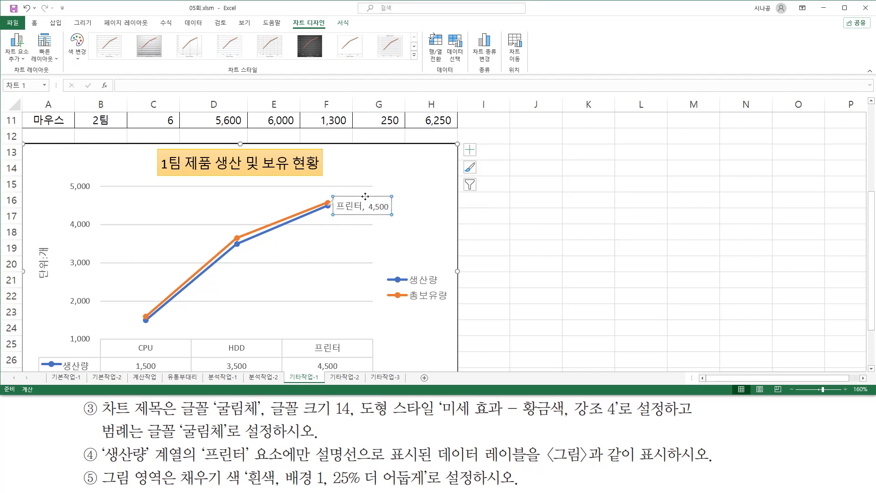
left_click(367, 197)
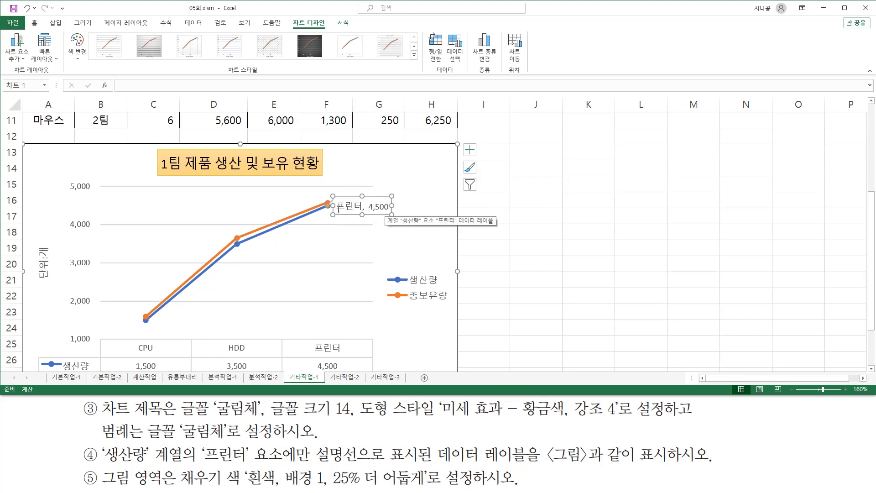
right_click(370, 197)
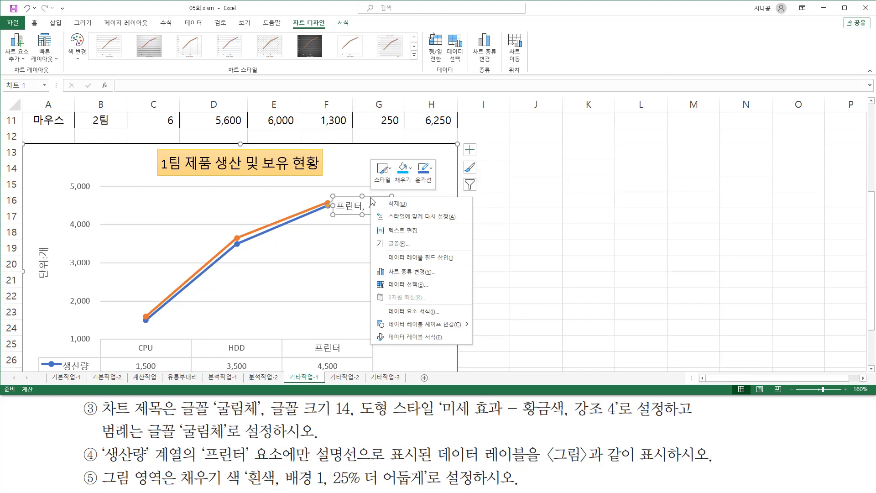
left_click(410, 338)
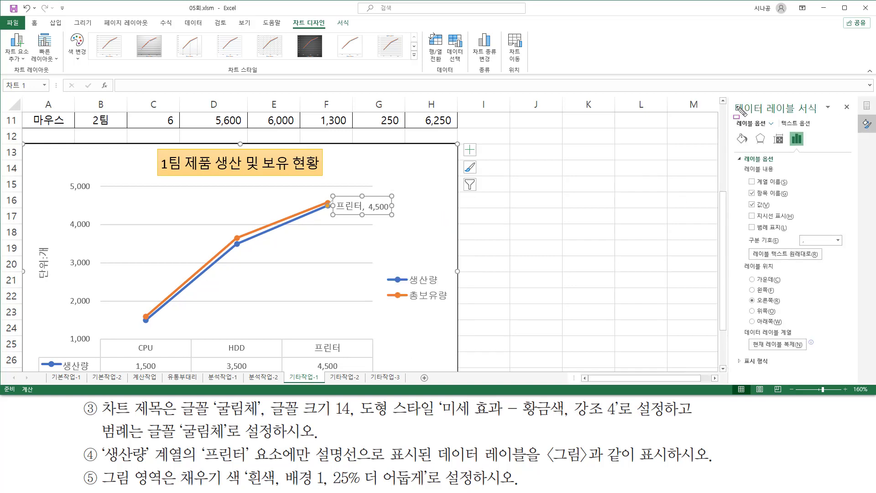
left_click_drag(732, 99, 823, 117)
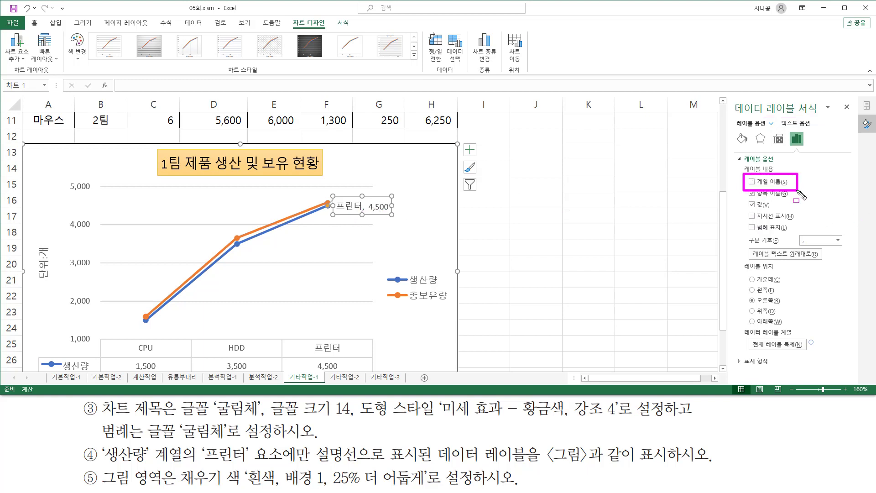
left_click(752, 182)
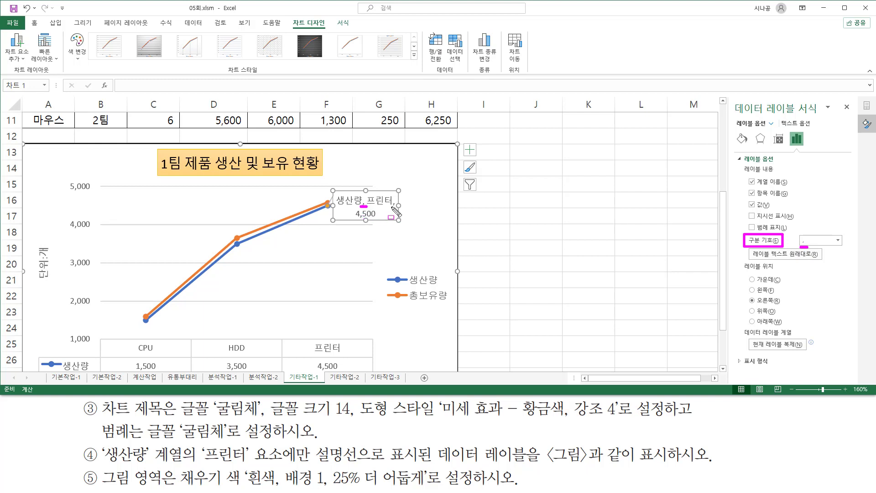
Set the callout label's separator to (줄 바꿈) and close the label formatting options.
key("Escape")
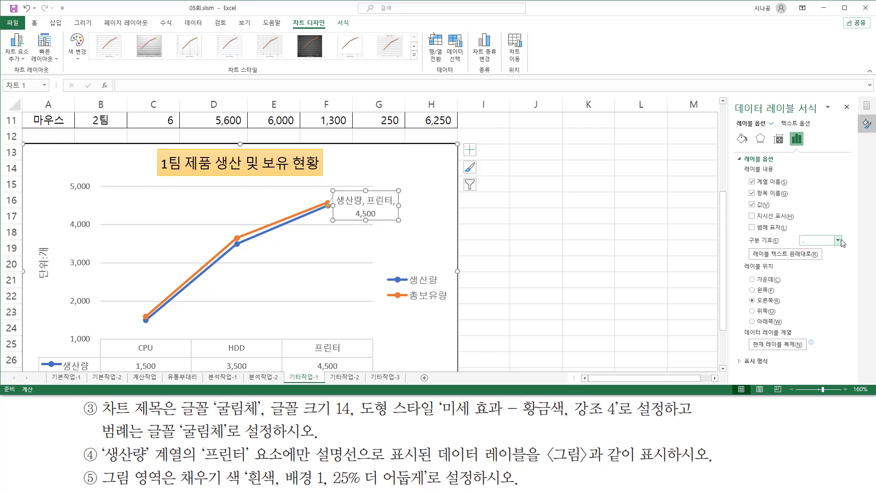
left_click(838, 240)
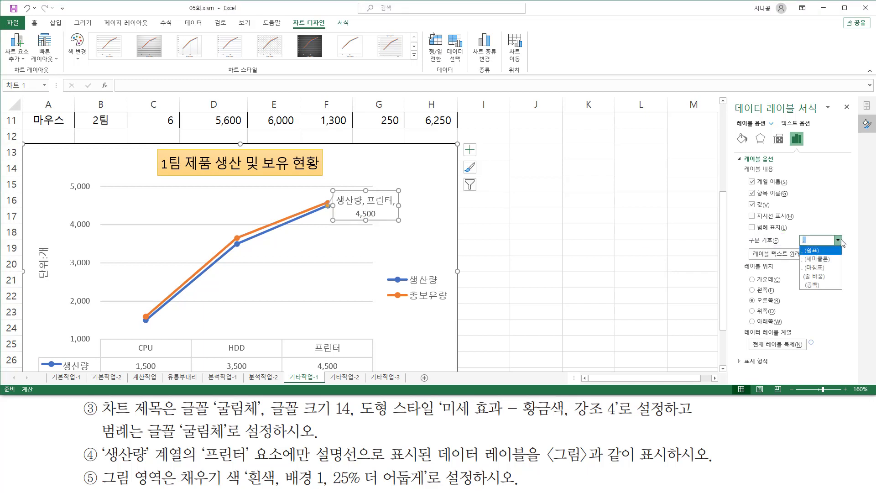
left_click(821, 276)
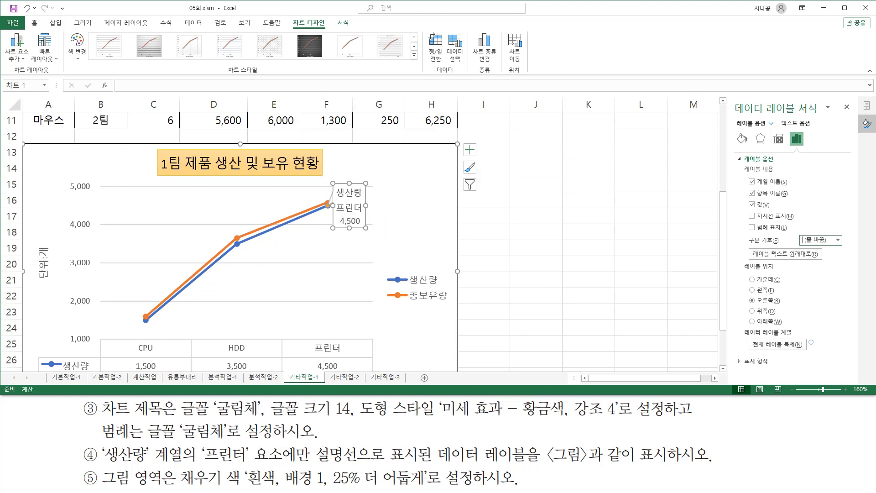
left_click(279, 184)
left_click(847, 108)
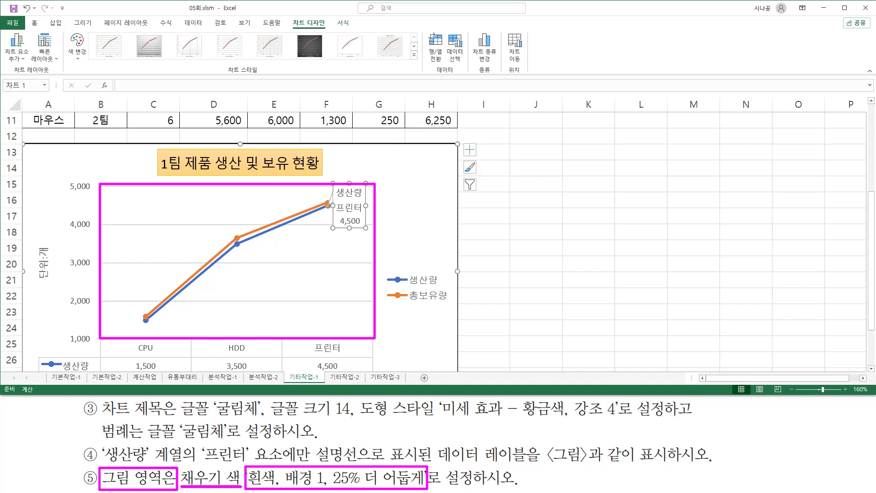
Fill the chart's plot area with 흰색, 배경 1, 25% 더 어둡게 and deselect the chart.
left_click(165, 203)
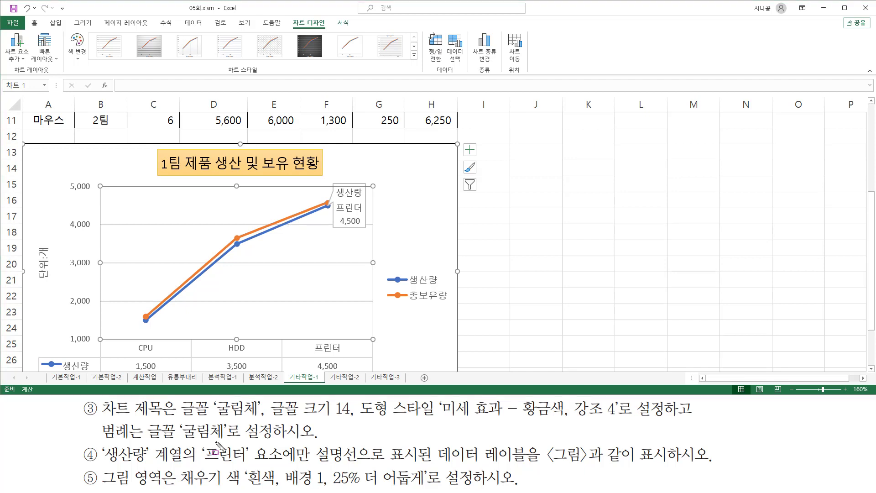
left_click_drag(177, 466, 247, 486)
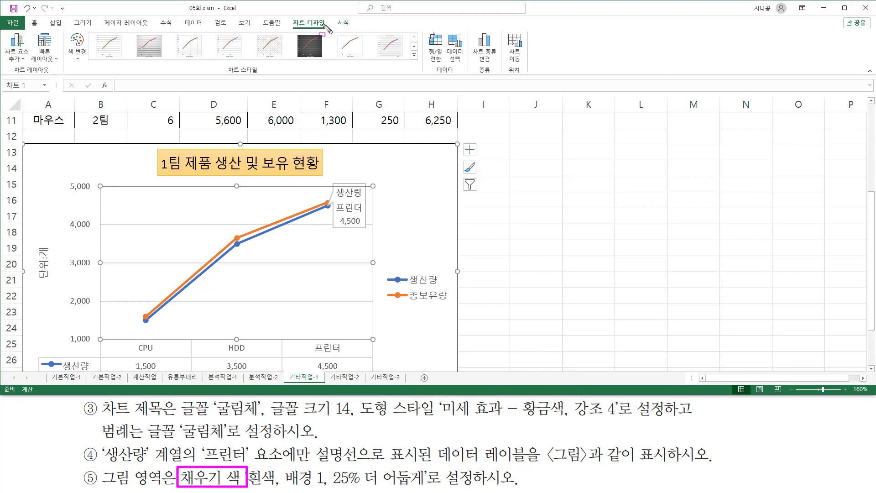
left_click_drag(329, 16, 358, 31)
key("Escape")
left_click(345, 23)
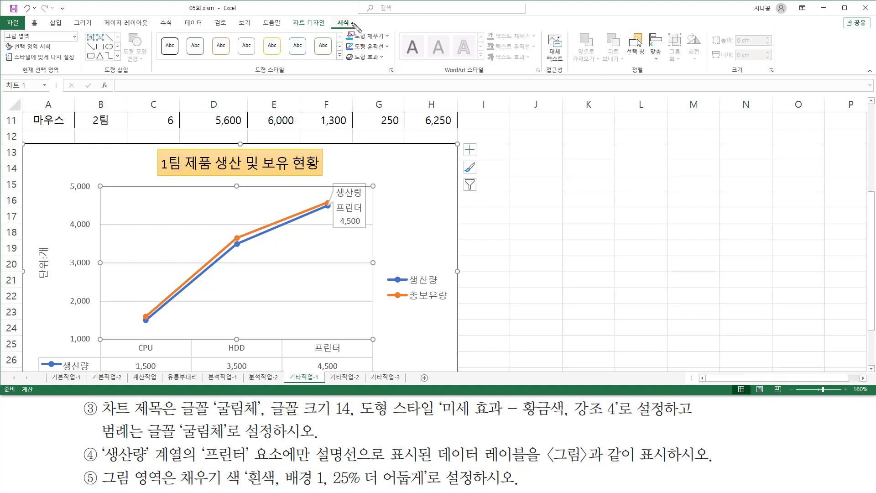
left_click_drag(248, 74, 289, 76)
left_click_drag(345, 29, 388, 43)
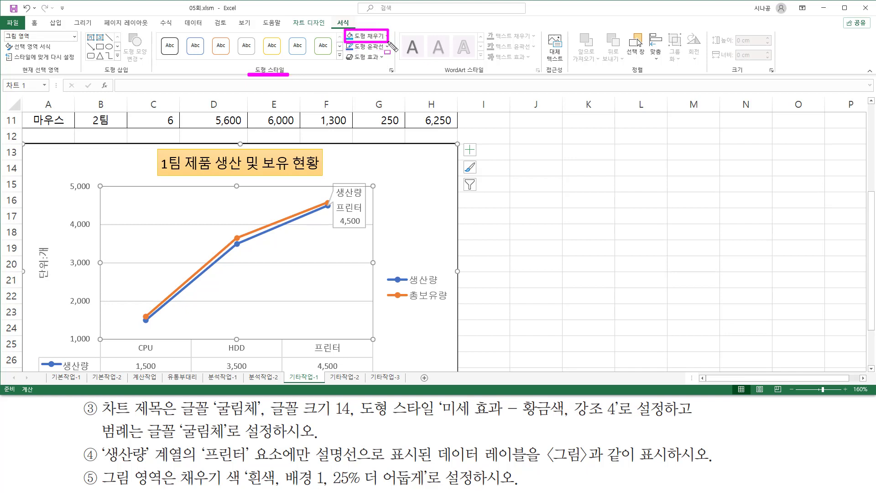
key("Escape")
left_click(387, 36)
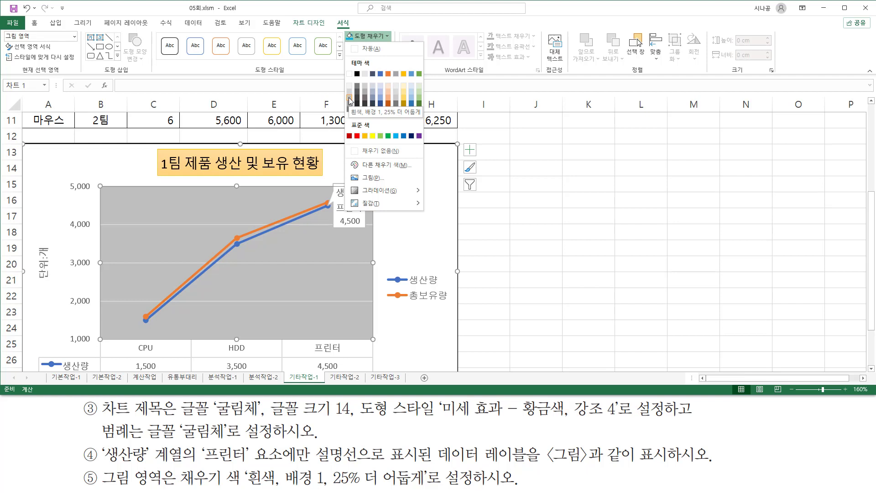
left_click(350, 100)
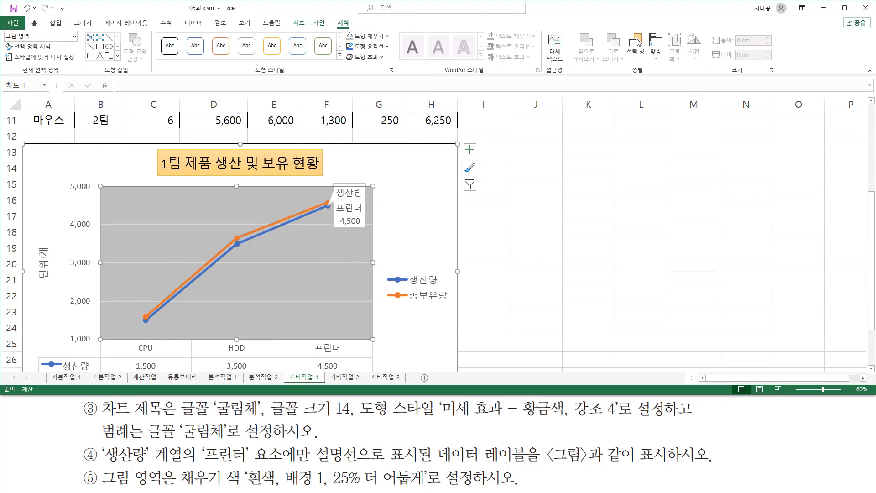
left_click(590, 248)
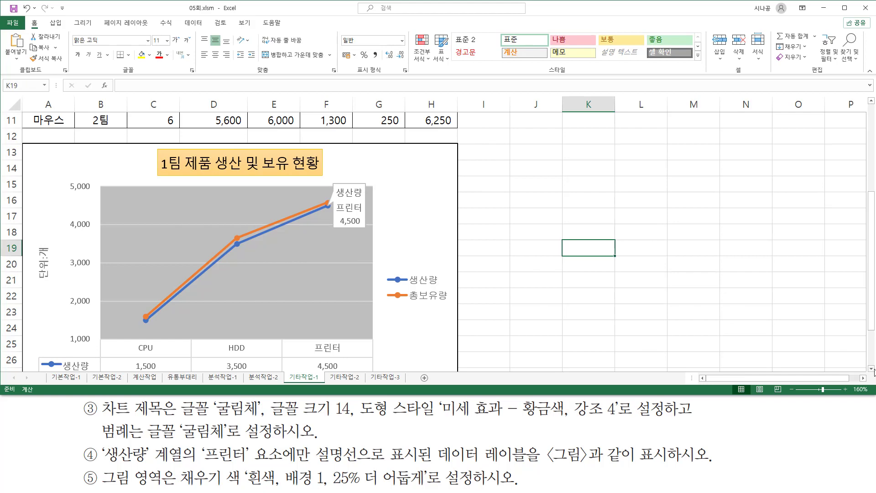
Review the whole chart: title, legend, axis title, value axis, data table, callout label and plot area.
double_click(322, 11)
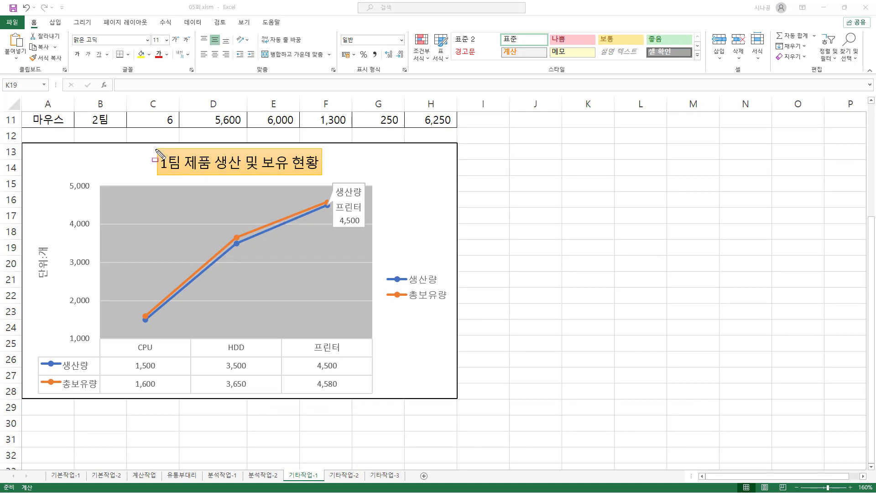
mouse_move(155, 149)
left_mouse_down()
mouse_move(317, 182)
mouse_move(325, 175)
left_mouse_up()
left_click_drag(386, 268, 452, 309)
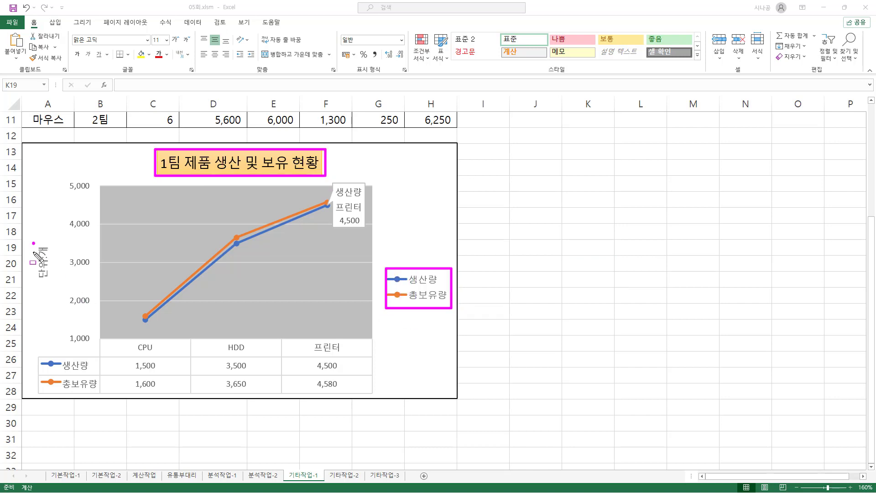
left_click_drag(33, 242, 53, 286)
left_click_drag(66, 179, 92, 348)
mouse_move(33, 345)
left_mouse_down()
mouse_move(333, 401)
mouse_move(371, 394)
left_mouse_up()
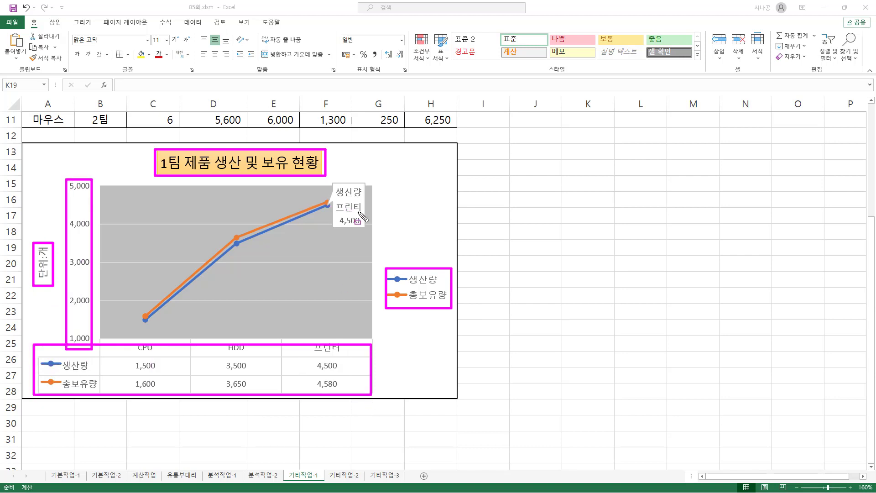
left_click_drag(330, 179, 365, 230)
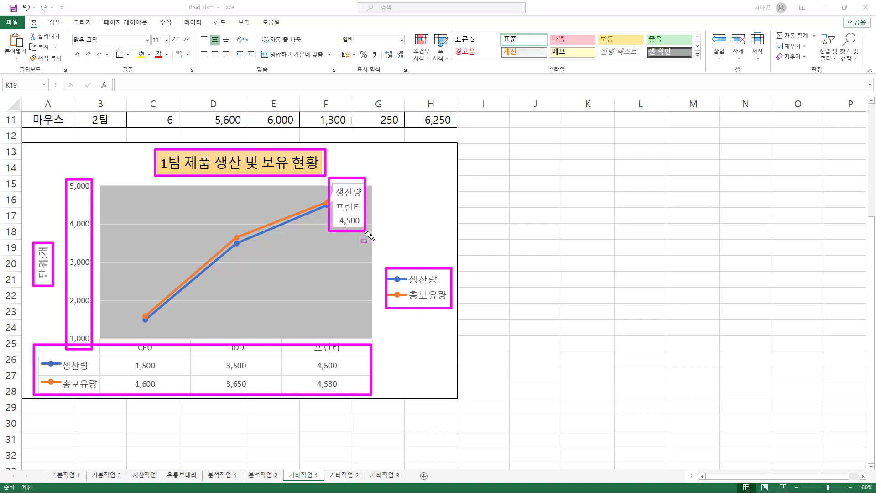
mouse_move(99, 183)
left_mouse_down()
mouse_move(137, 302)
mouse_move(381, 347)
mouse_move(377, 337)
left_mouse_up()
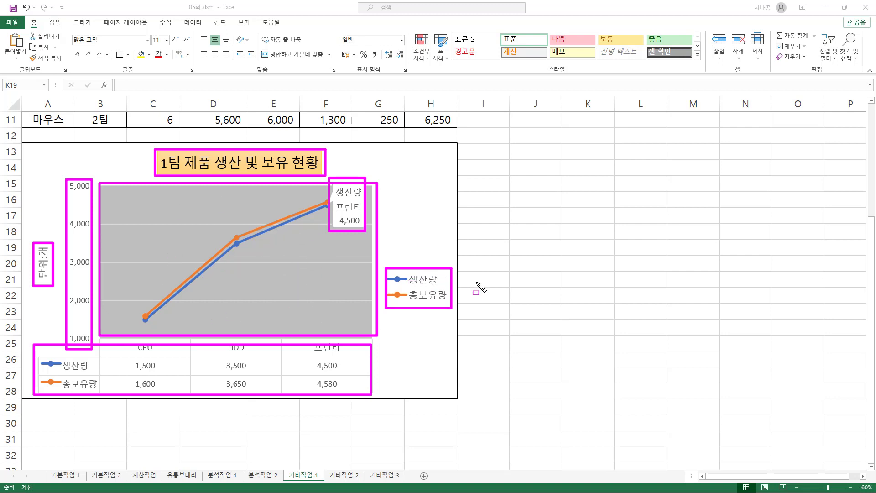
key("Escape")
left_click(528, 246)
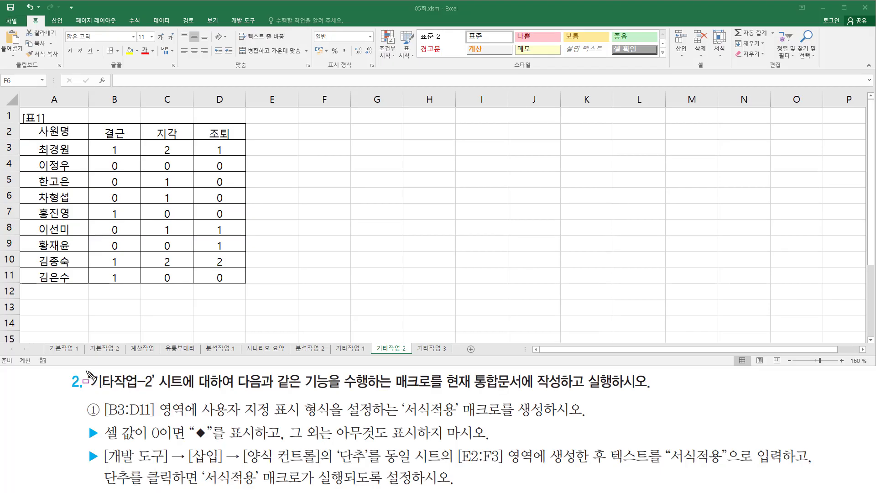
Read the 기타작업-2 macro task: target range B3:D11, macro name 서식적용, and the display conditions for the custom format.
left_click_drag(87, 370, 156, 392)
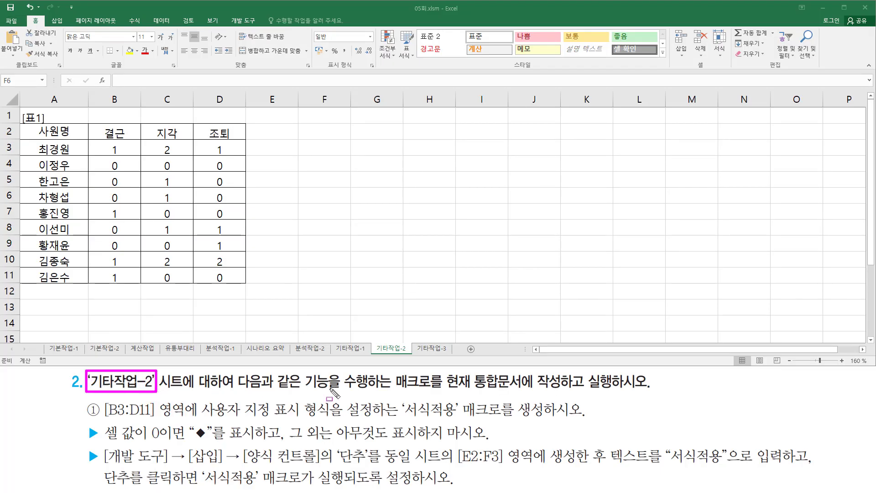
left_click_drag(391, 391, 527, 393)
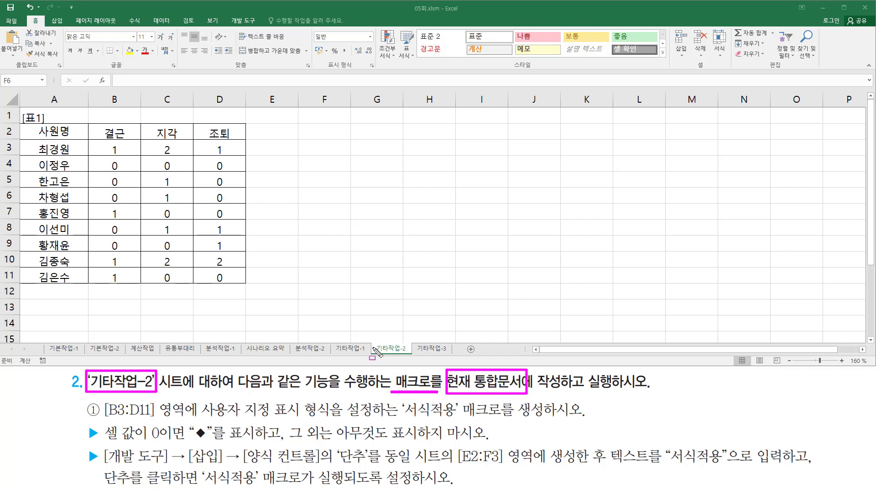
left_click_drag(375, 341, 412, 354)
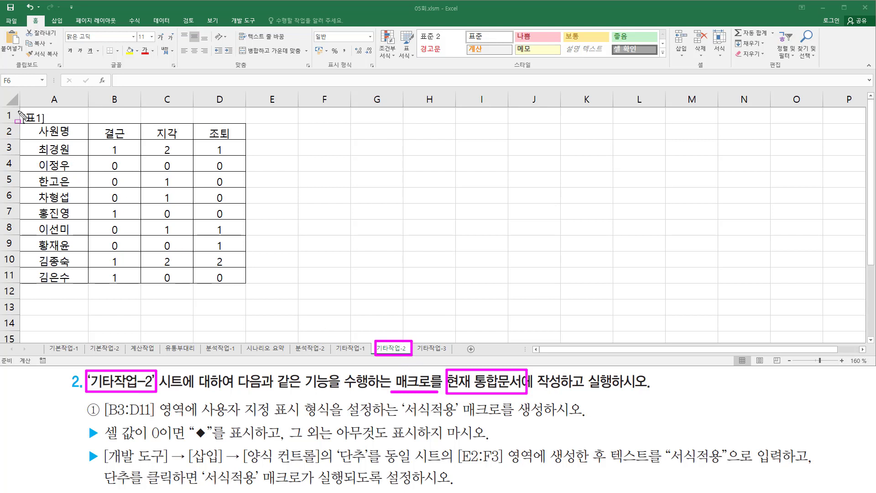
mouse_move(20, 109)
left_mouse_down()
mouse_move(96, 215)
mouse_move(248, 292)
mouse_move(244, 286)
left_mouse_up()
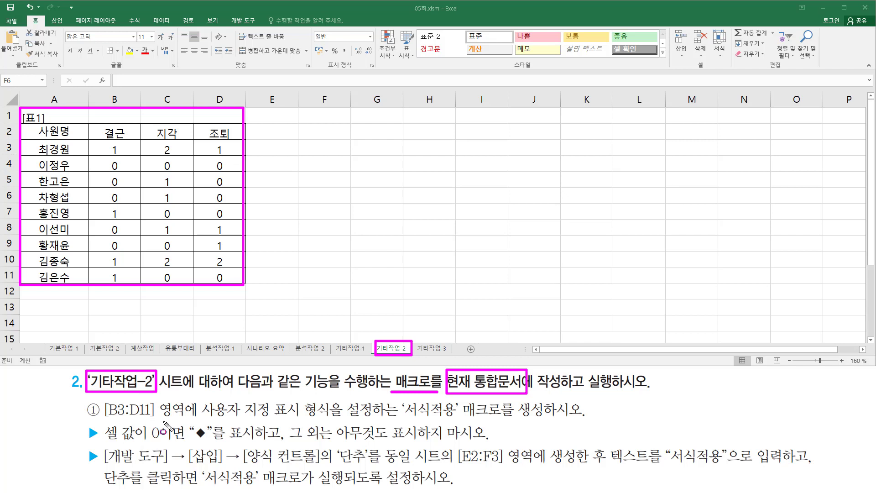
key("Escape")
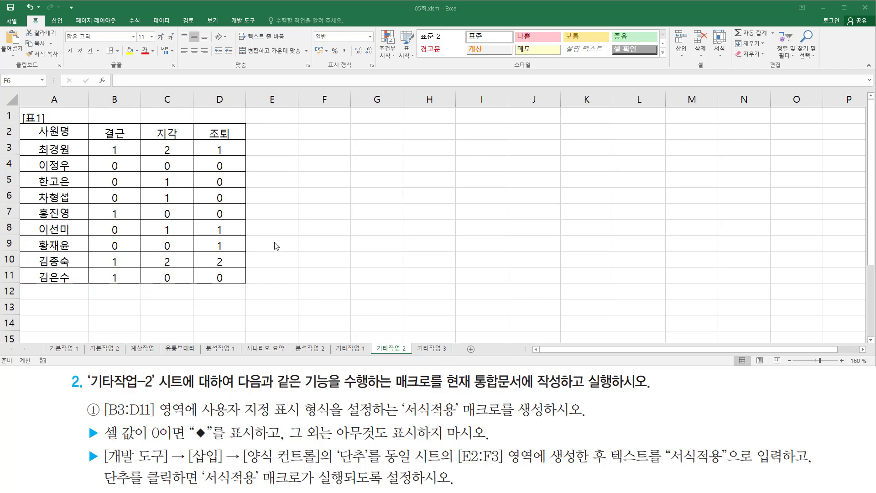
key("ctrl+2")
mouse_move(100, 421)
left_mouse_down()
mouse_move(169, 429)
mouse_move(171, 396)
mouse_move(194, 396)
left_mouse_up()
left_click_drag(195, 406, 201, 406)
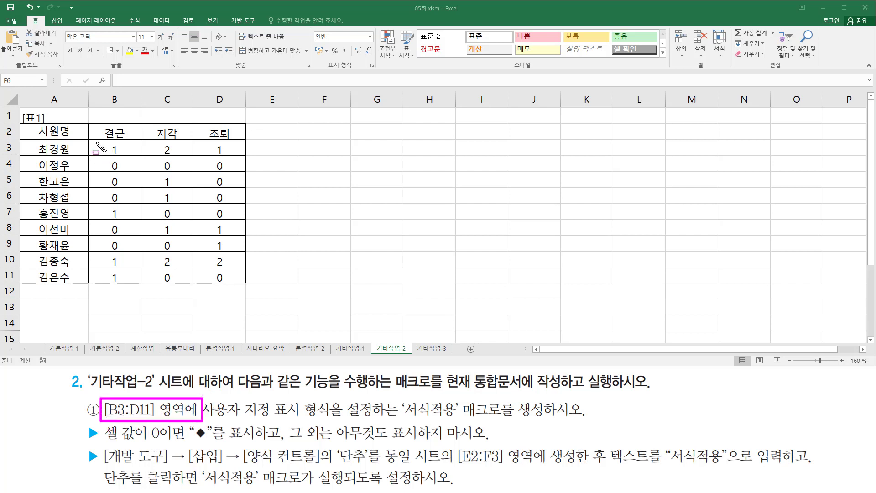
mouse_move(96, 141)
left_mouse_down()
mouse_move(127, 154)
mouse_move(146, 196)
mouse_move(234, 253)
mouse_move(240, 283)
left_mouse_up()
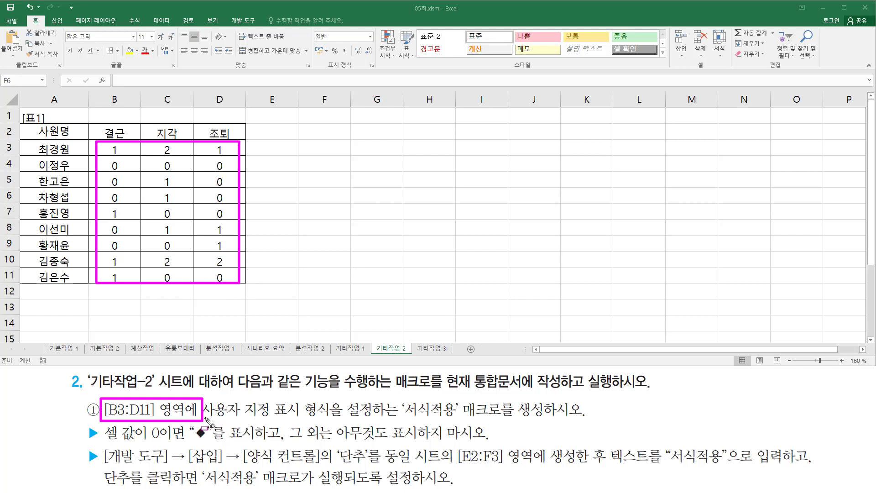
left_click_drag(204, 416, 330, 416)
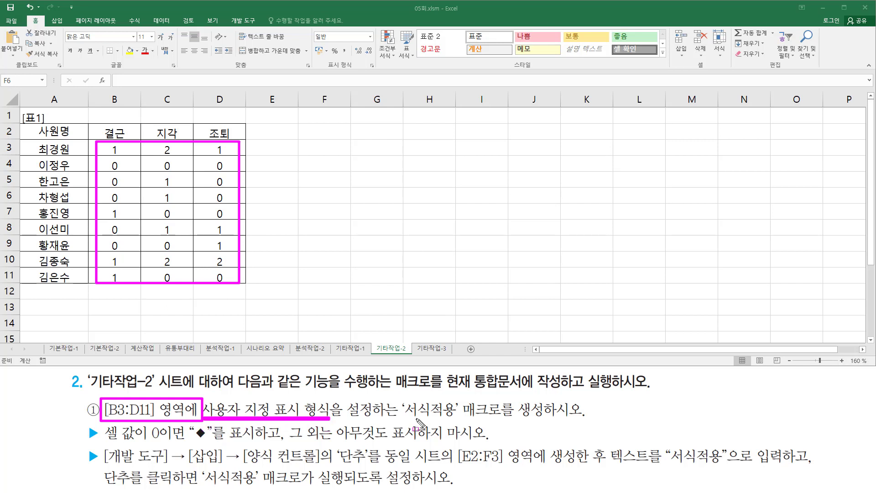
mouse_move(398, 398)
left_mouse_down()
mouse_move(406, 411)
mouse_move(449, 419)
mouse_move(545, 419)
left_mouse_up()
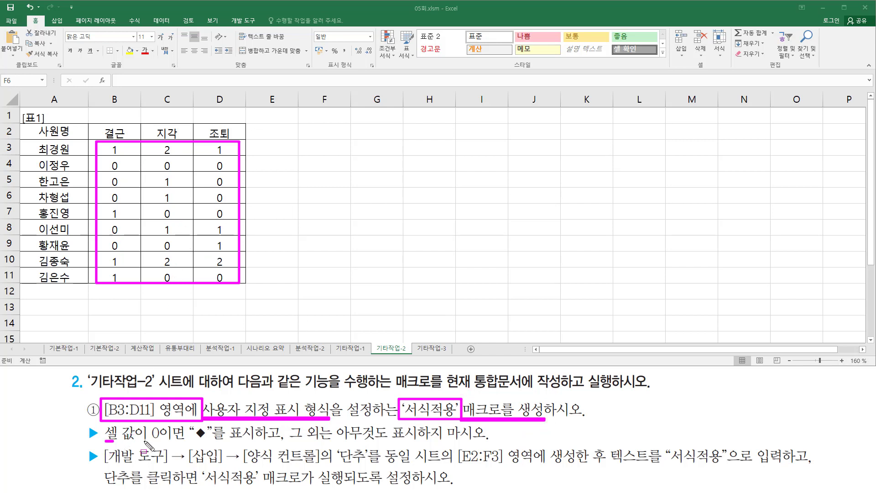
left_click_drag(105, 440, 486, 441)
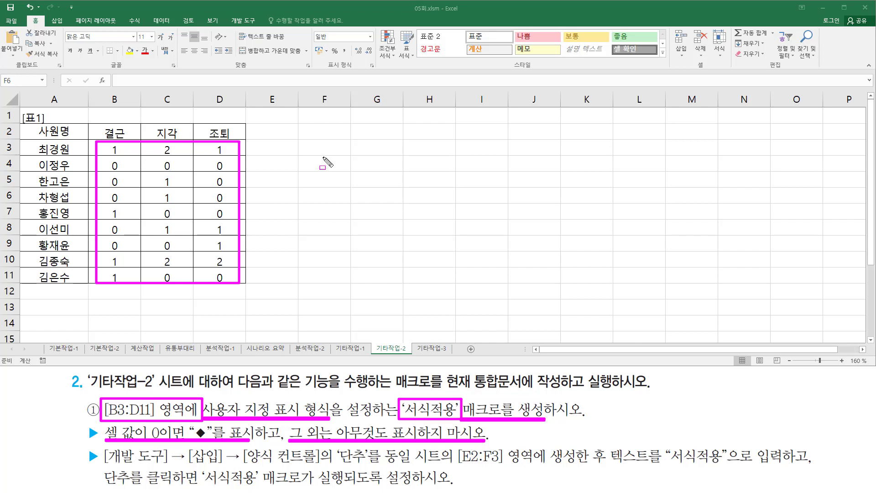
key("Escape")
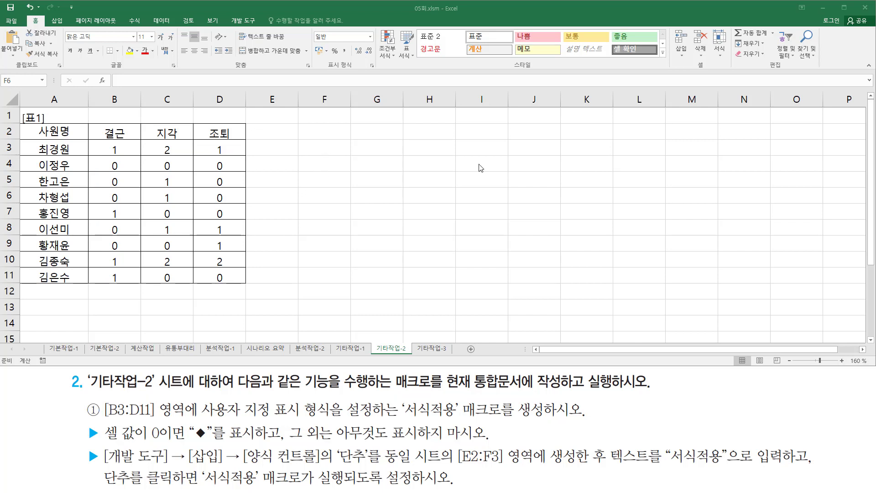
Enter the note 양수;음수;0;텍스트 in cell I4 as a reminder of the custom format's section order.
left_click(480, 168)
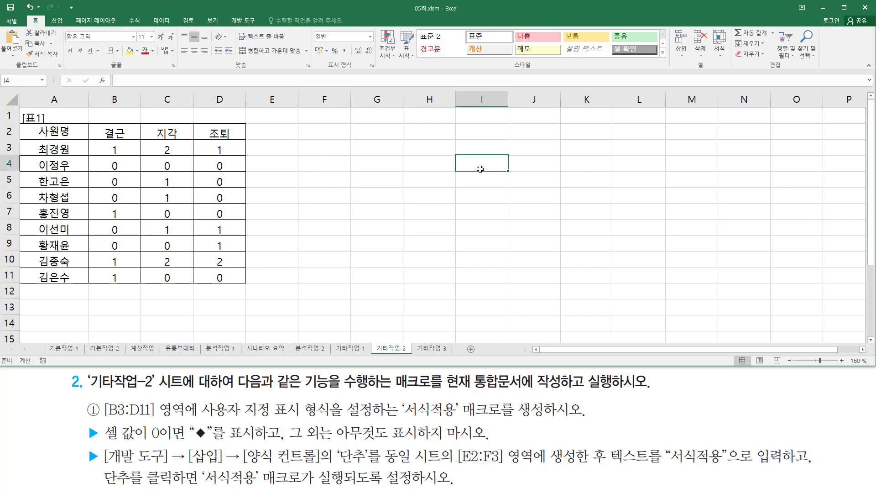
type("양수")
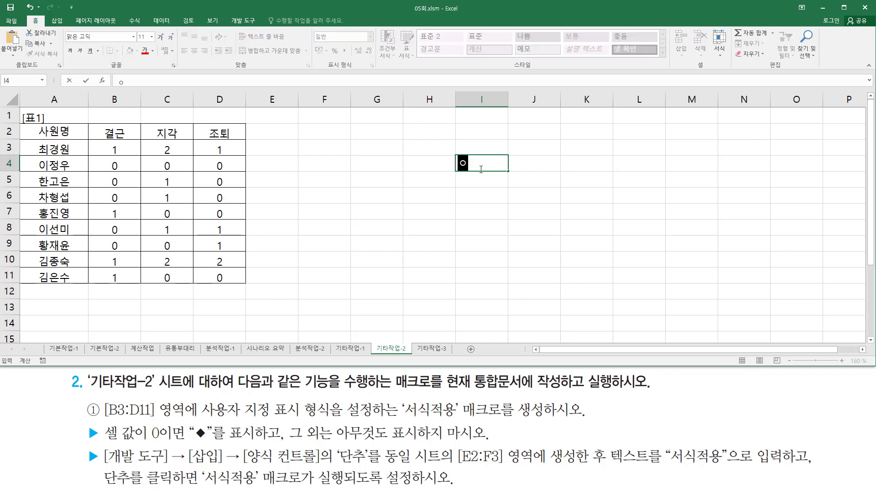
key("Return")
type(";음수;0")
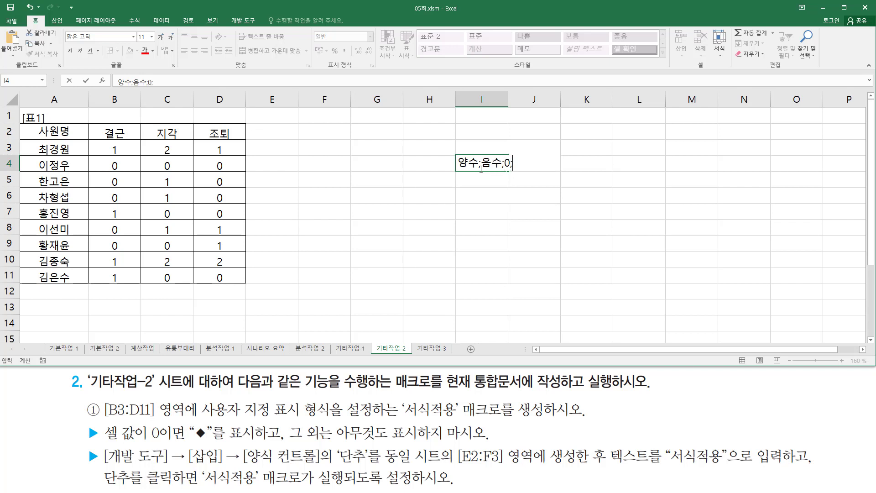
type(";텍스트")
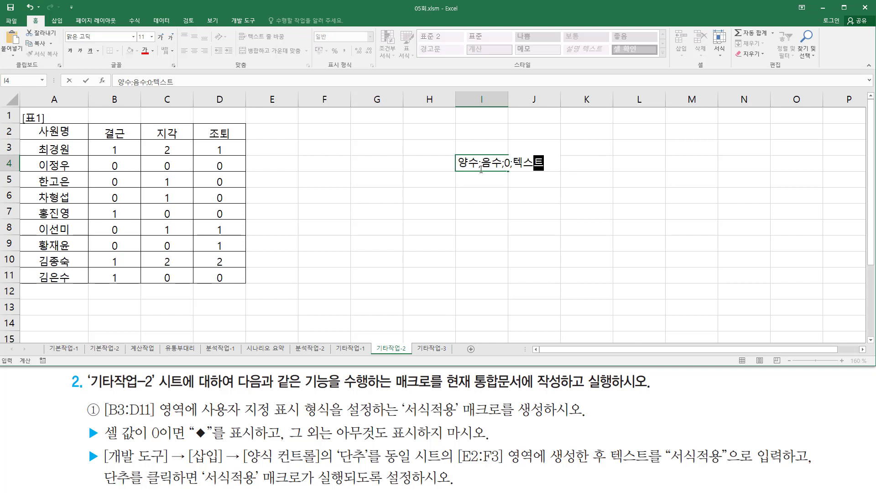
key("Return")
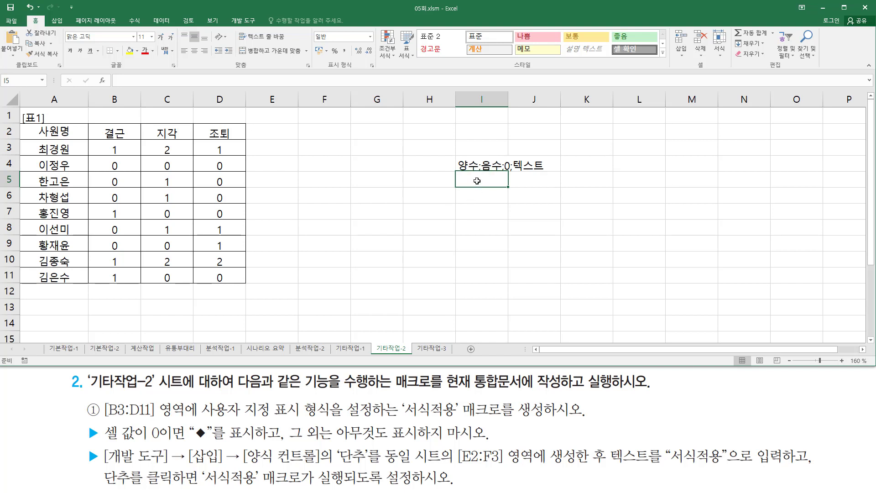
Enter the sample format code ;;"◆" in cell I5, beneath the section-order note, and compare it with the display conditions.
type(";;\"ㅁ")
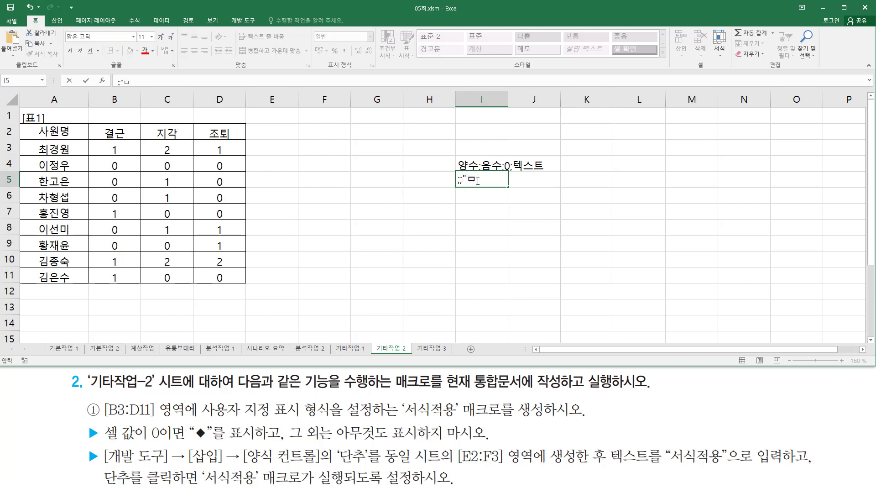
key("Hangul_Hanja")
key("Down")
key("Down")
key("Down")
key("Down")
key("Down")
key("Down")
key("Down")
key("Down")
key("Down")
key("Down")
key("Down")
key("Down")
key("Down")
key("Down")
key("Down")
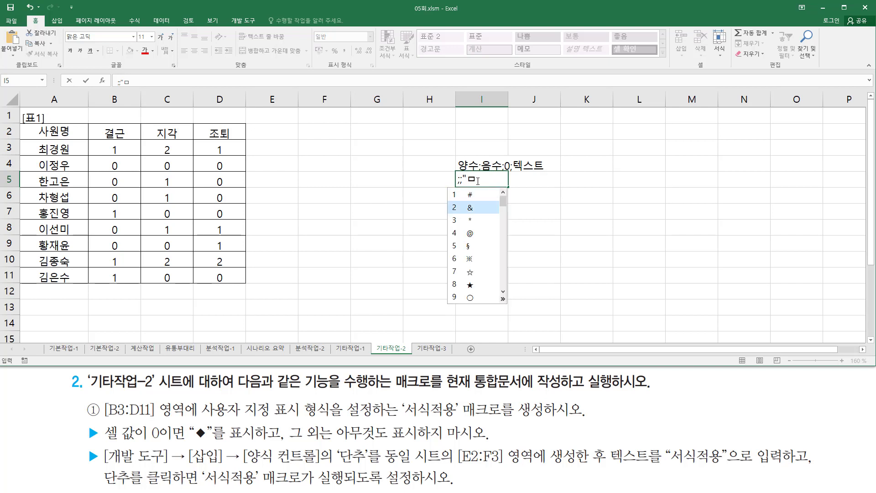
key("Down")
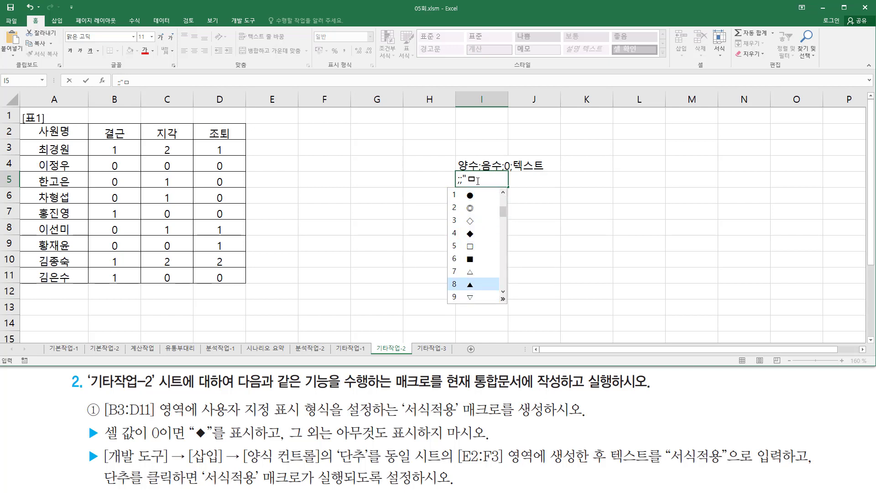
key("Up")
key("Up")
key("Up")
key("Up")
key("Return")
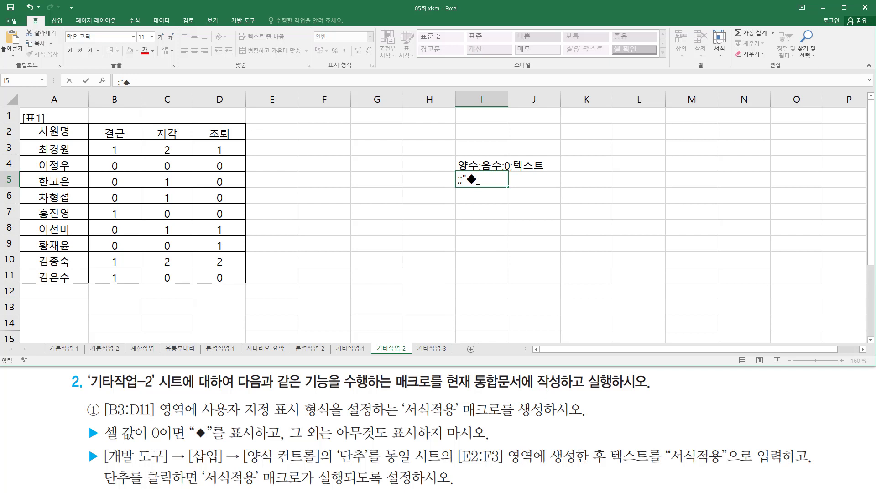
key("Return")
key("Return")
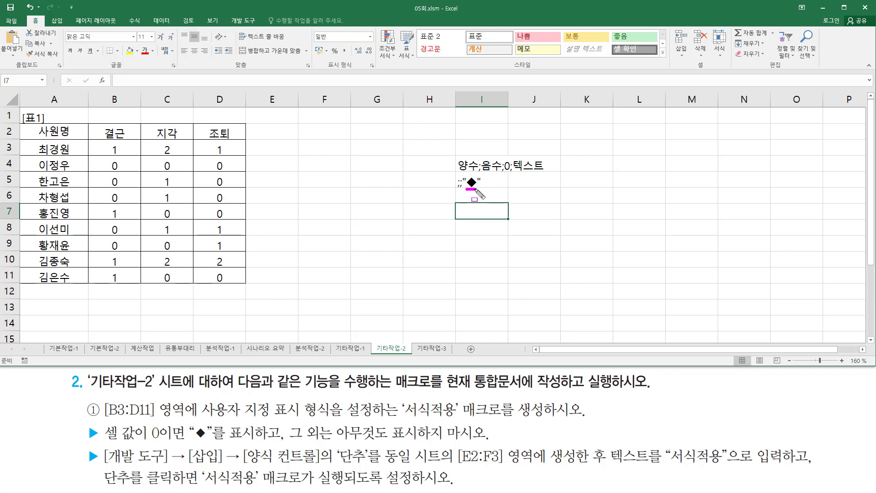
left_click_drag(286, 436, 478, 437)
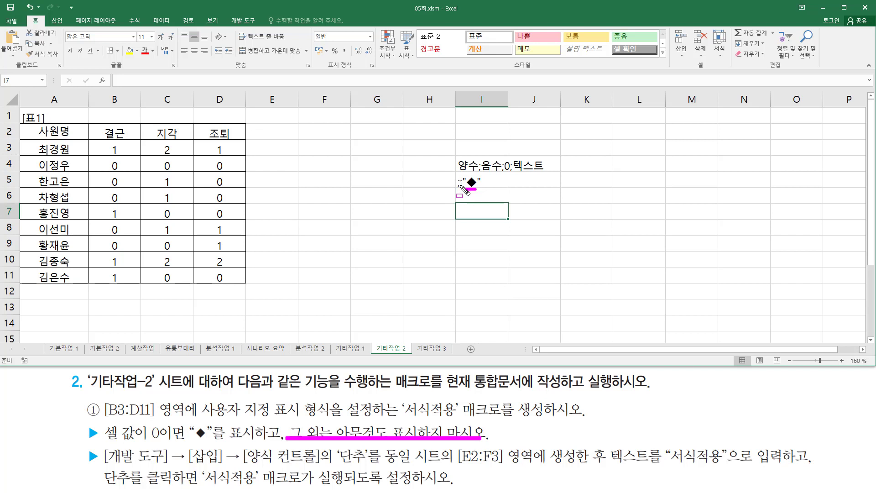
mouse_move(455, 153)
left_mouse_down()
mouse_move(462, 189)
mouse_move(541, 194)
left_mouse_up()
key("Escape")
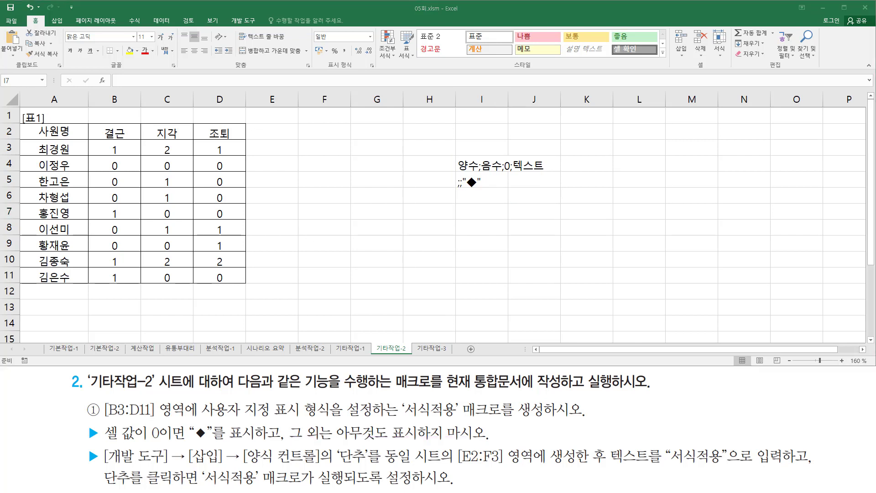
Enter the alternative conditional format code [=0]"◆" in cell I7.
left_click(493, 210)
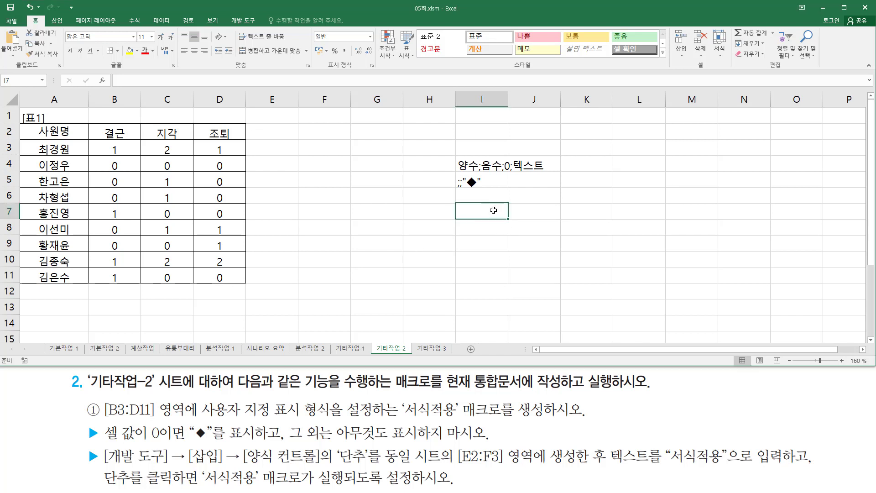
type("[")
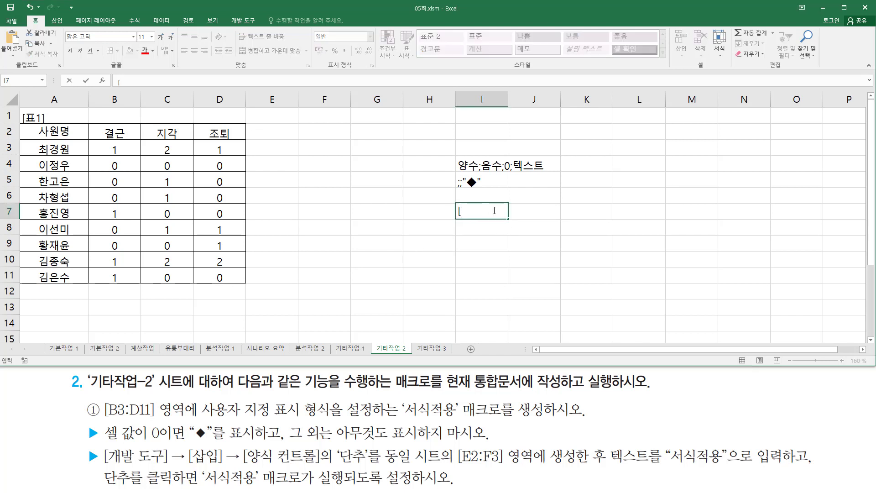
type("=0]\"ㅁ")
key("Hangul_Hanja")
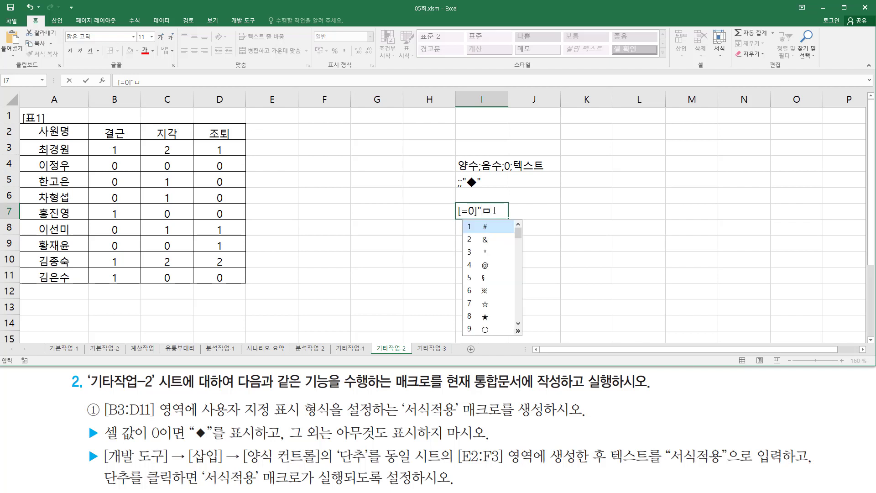
key("Down")
key("Down")
key("Down")
key("Down")
key("Down")
key("Down")
key("Down")
key("Down")
key("Down")
key("Down")
key("Down")
key("Down")
key("Down")
key("Down")
key("Down")
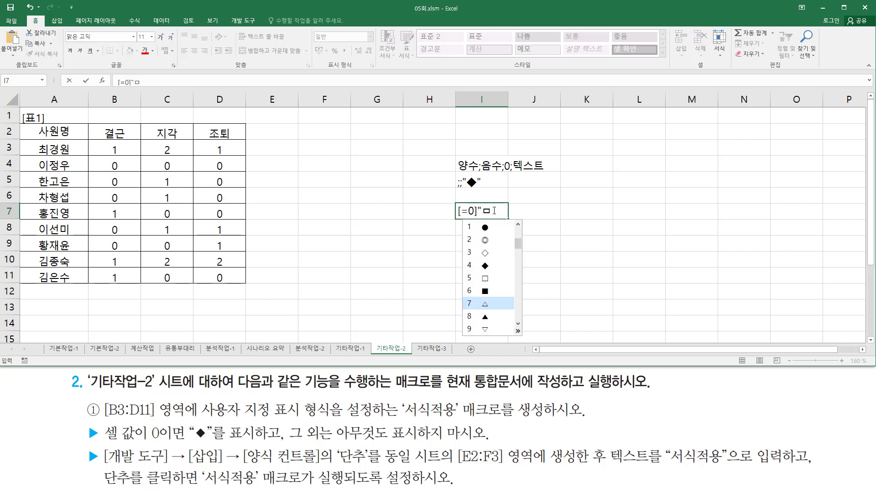
key("Up")
key("Up")
key("Up")
key("Return")
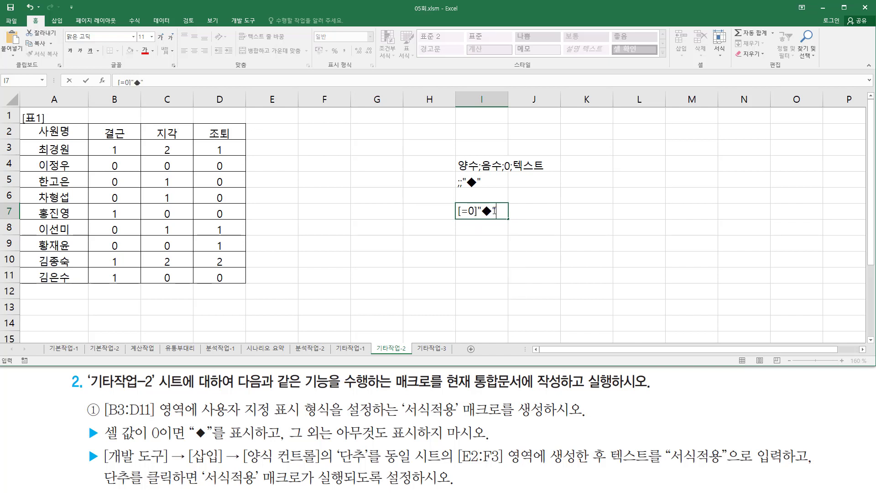
left_click(494, 211)
left_click_drag(459, 220, 495, 219)
key("Escape")
Apply the custom number format [=0]"◆" to the range B3:D11.
left_click_drag(114, 149, 209, 274)
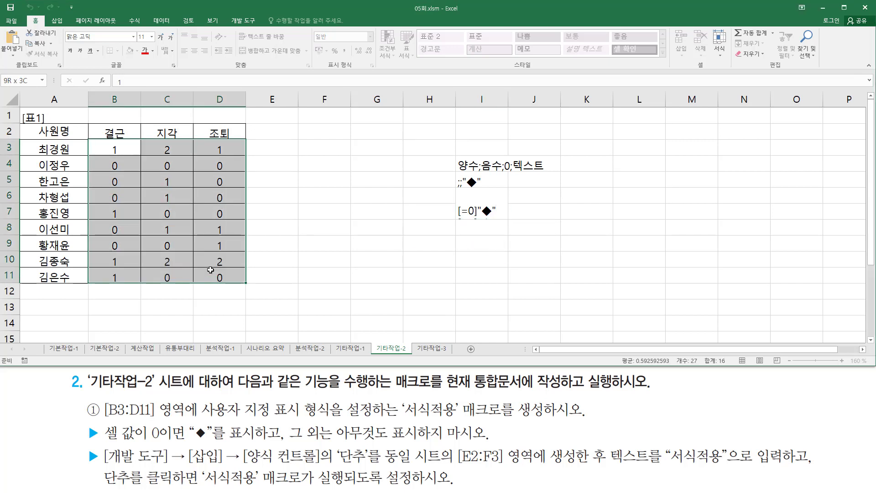
key("ctrl+1")
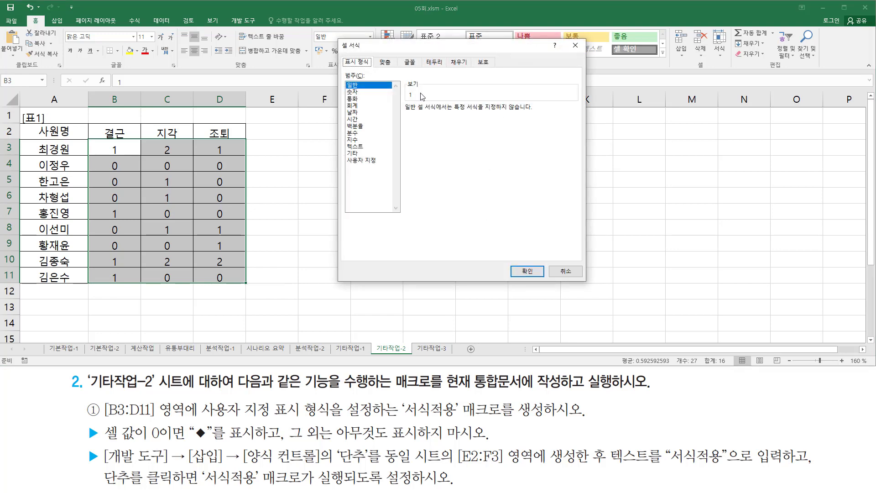
left_click_drag(435, 45, 285, 70)
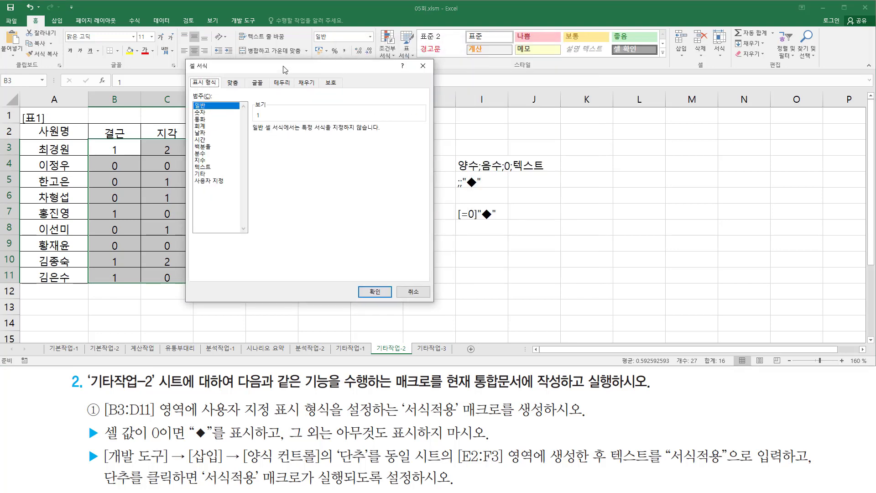
left_click(209, 181)
double_click(262, 137)
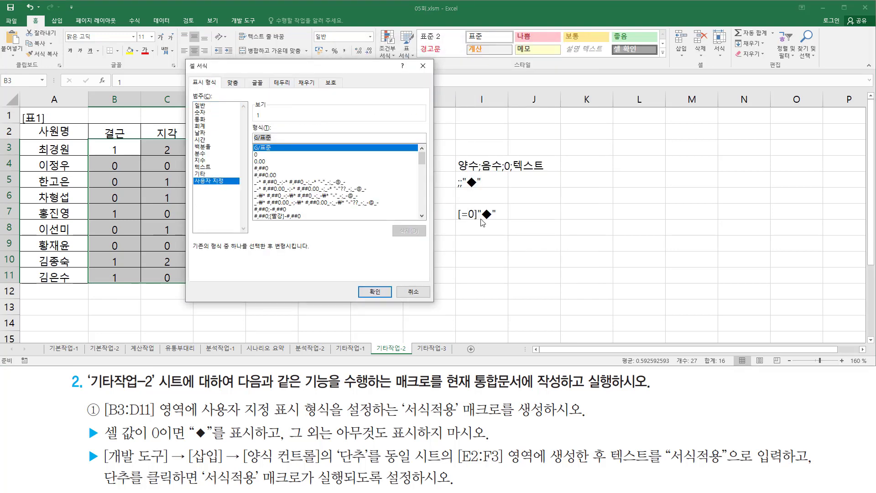
type("[")
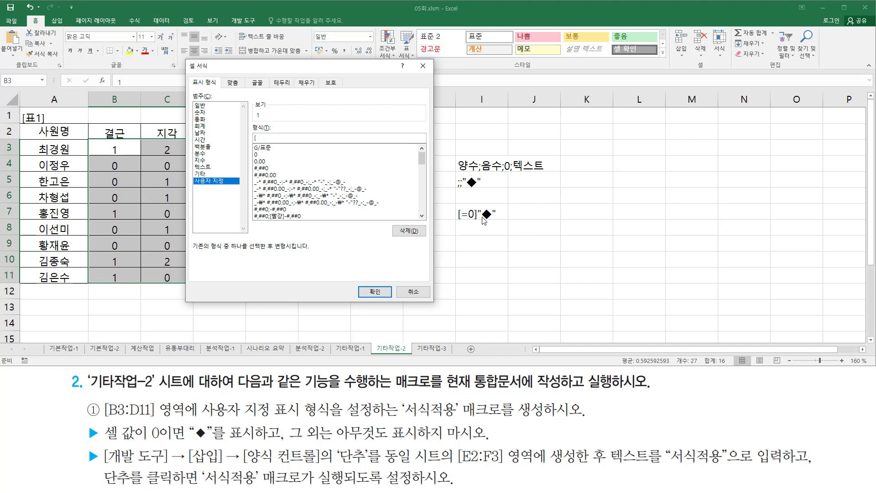
type("=0]")
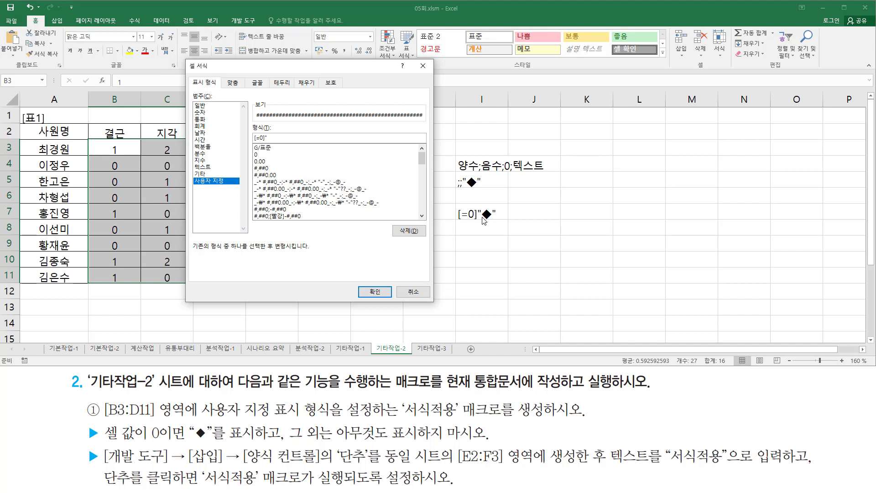
type("\"ㅁ")
key("Hangul_Hanja")
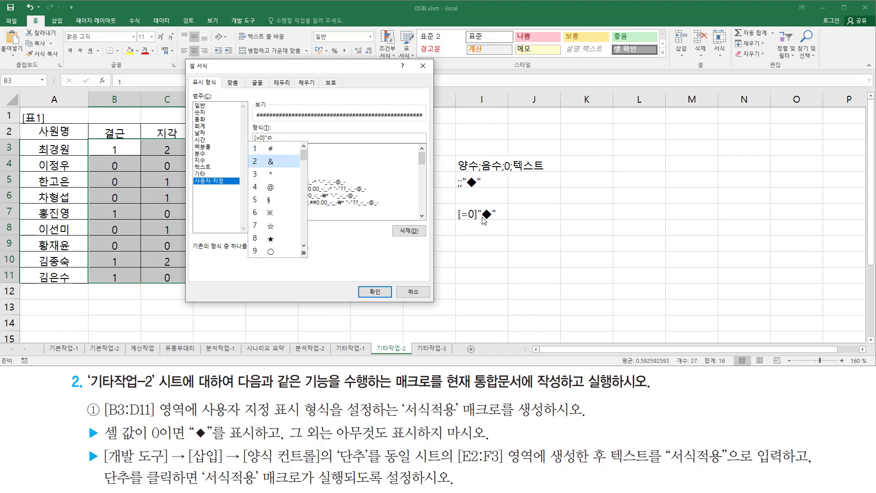
key("Down")
key("Down")
key("Down")
key("Down")
key("Down")
key("Down")
key("Down")
key("Down")
key("Down")
key("Down")
key("Down")
key("Down")
key("Return")
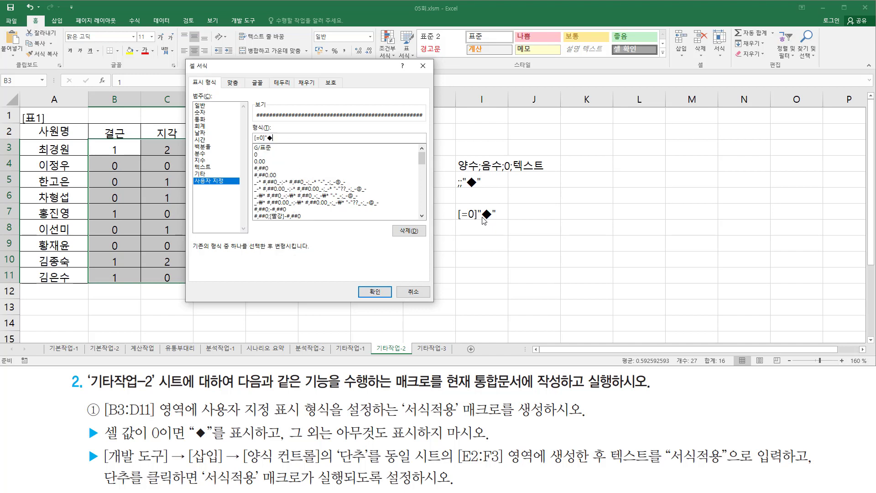
type("\"")
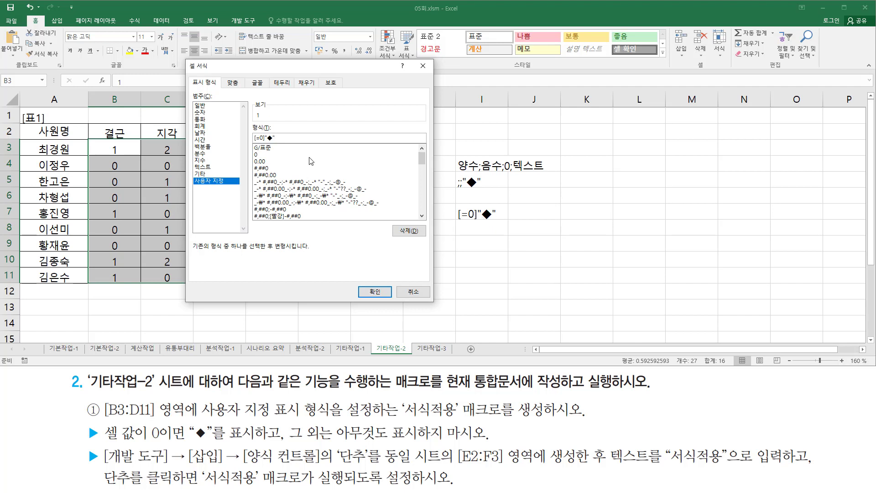
left_click(374, 292)
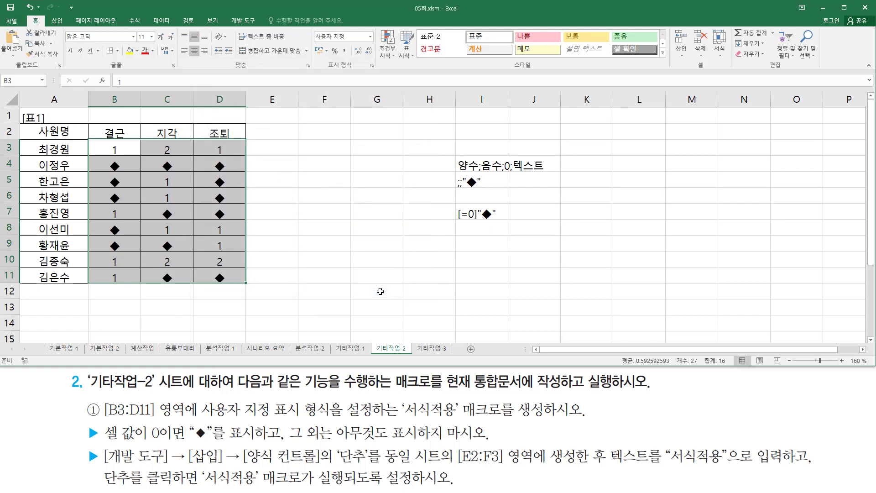
Check the code in I7 against the task's display conditions and extend it to [=0]"◆";"".
left_click_drag(452, 223, 500, 223)
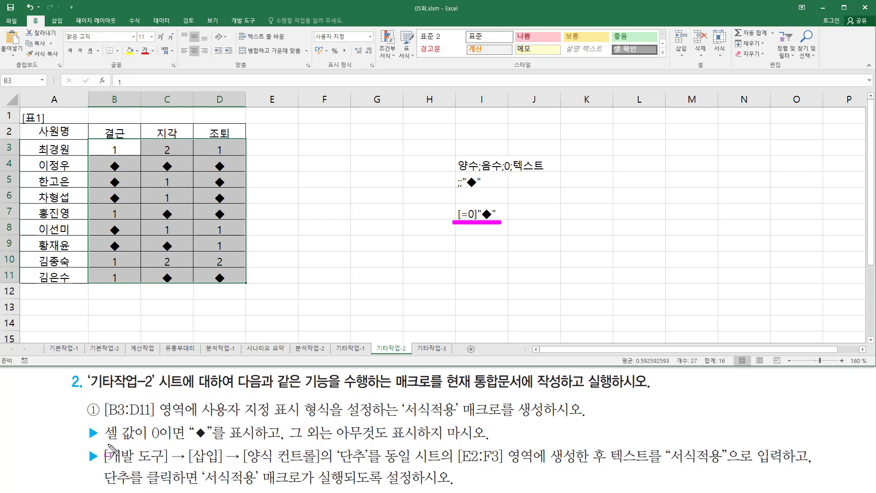
mouse_move(109, 443)
left_mouse_down()
mouse_move(264, 442)
mouse_move(260, 417)
mouse_move(403, 445)
mouse_move(500, 446)
left_mouse_up()
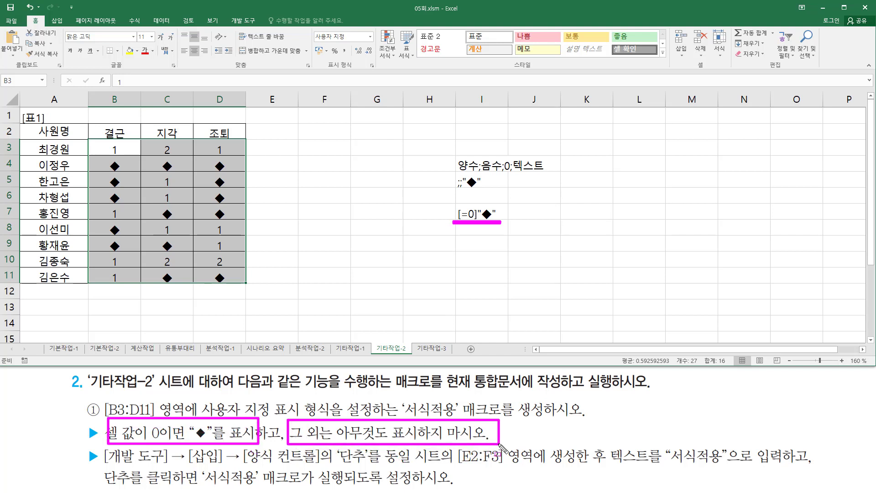
key("Escape")
left_click(494, 221)
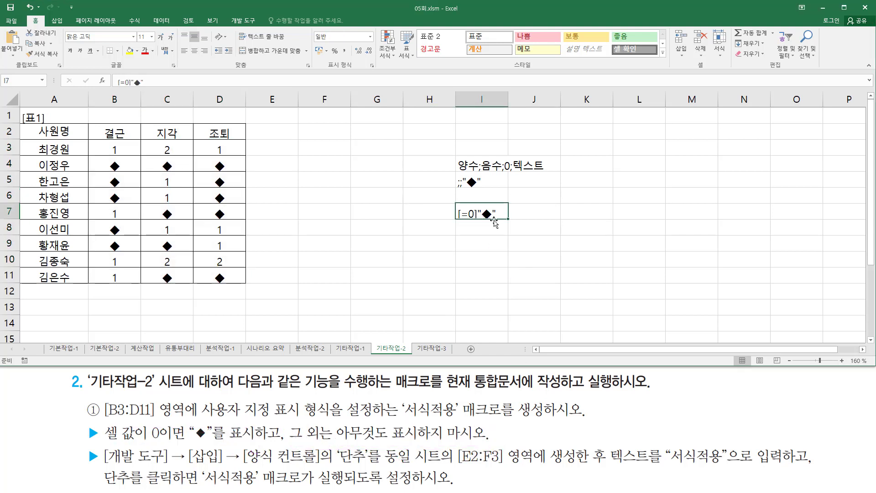
double_click(482, 213)
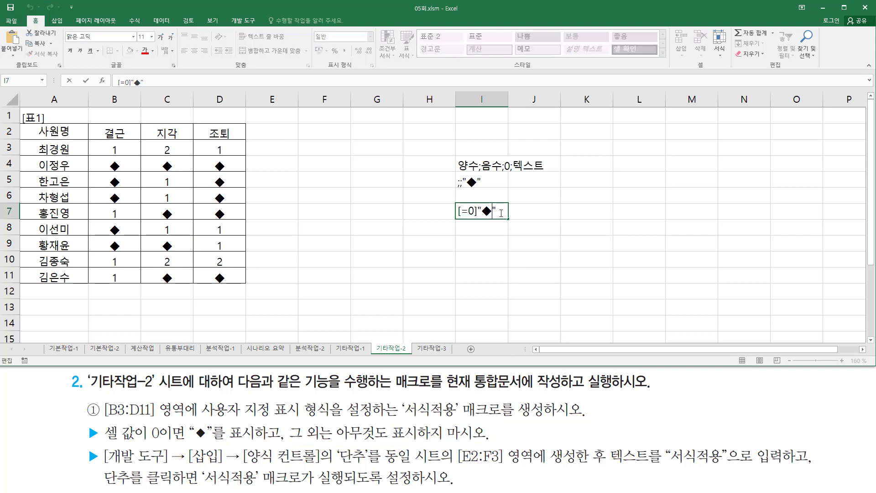
double_click(483, 212)
left_click(496, 211)
type(";")
left_click_drag(498, 213, 507, 213)
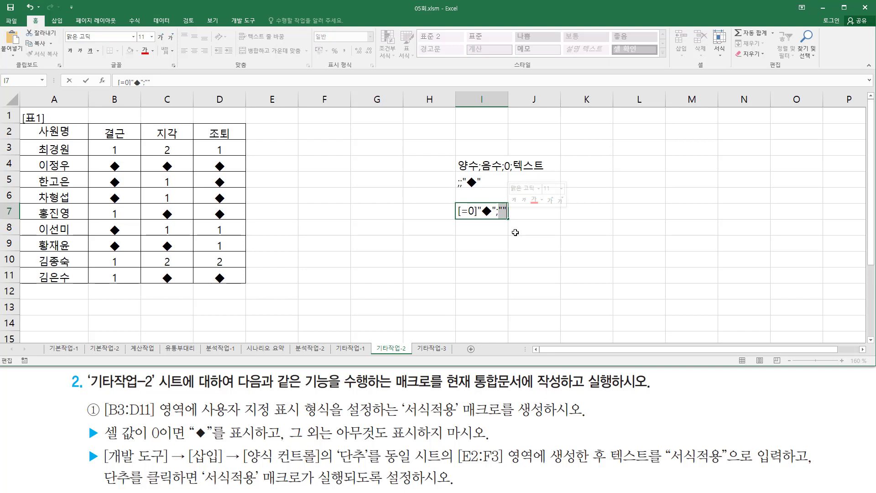
key("Return")
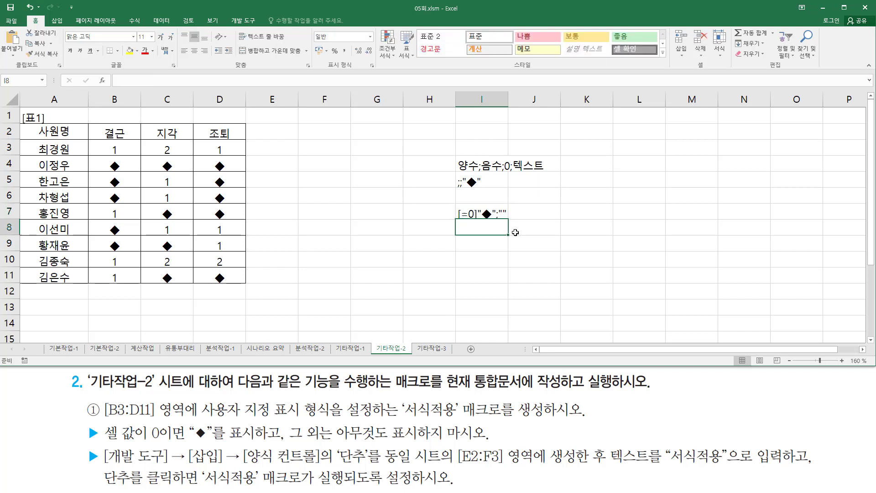
key("Return")
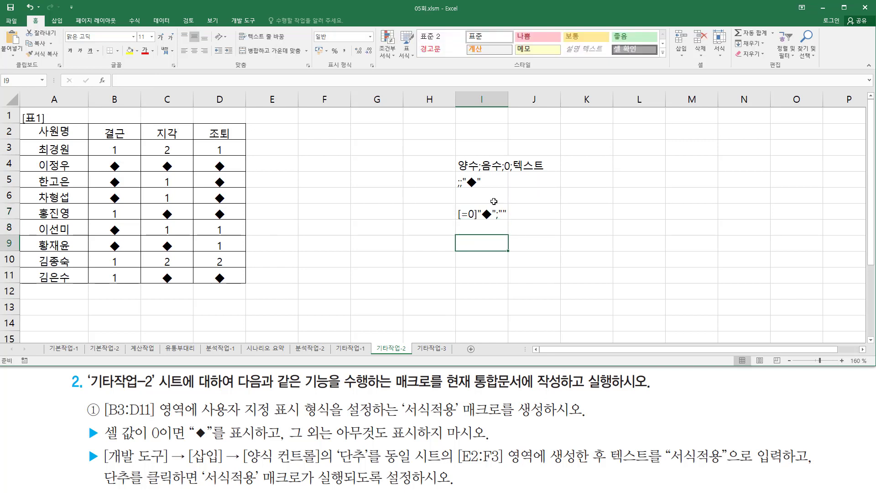
Place the short code [=0]"◆" in I7 with the extended version [=0]"◆";"" directly beneath it in I8.
left_click(491, 202)
type("[=0]\"◆\"")
left_click_drag(491, 200, 496, 234)
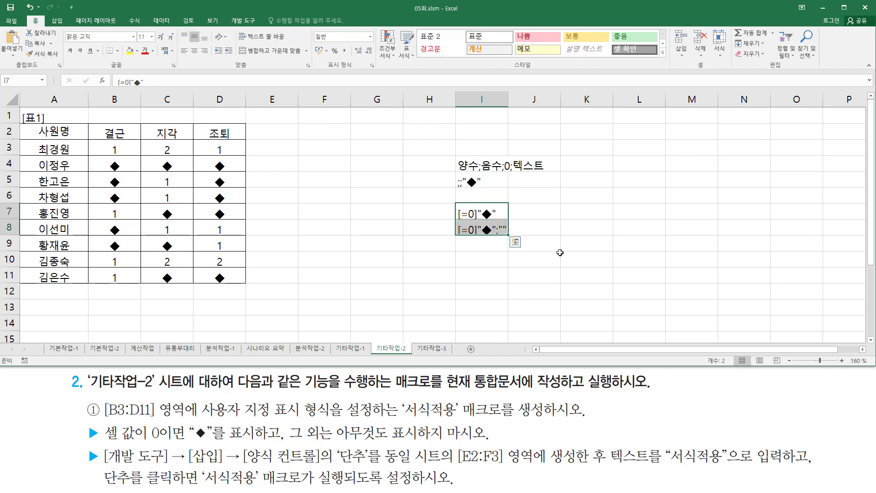
Compare the short and extended conditional codes in I7 and I8 with the section-based code in I5.
left_click(586, 258)
mouse_move(453, 207)
left_mouse_down()
mouse_move(503, 219)
mouse_move(532, 244)
left_mouse_up()
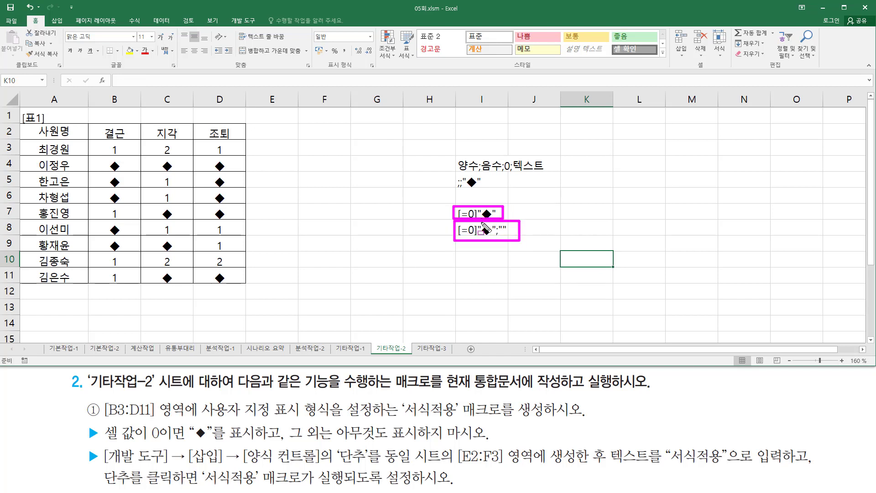
key("Escape")
key("ctrl+2")
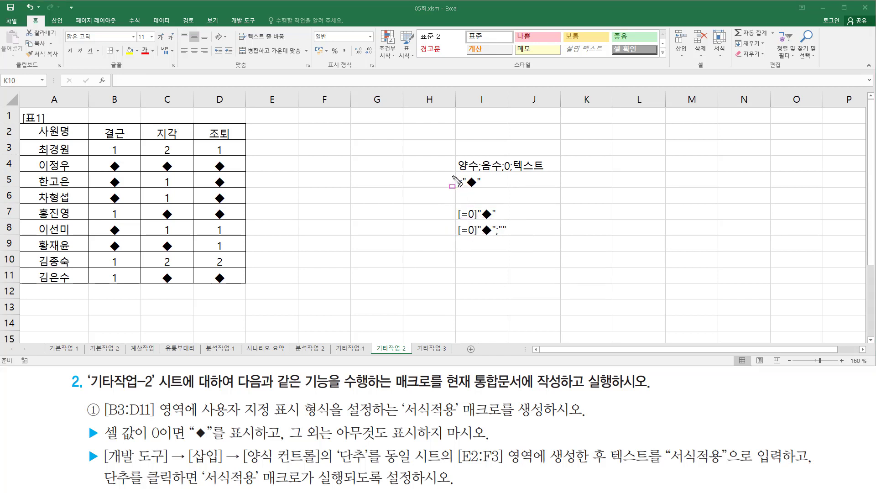
left_click_drag(451, 188, 462, 188)
left_click_drag(458, 235, 495, 235)
left_click_drag(501, 235, 505, 235)
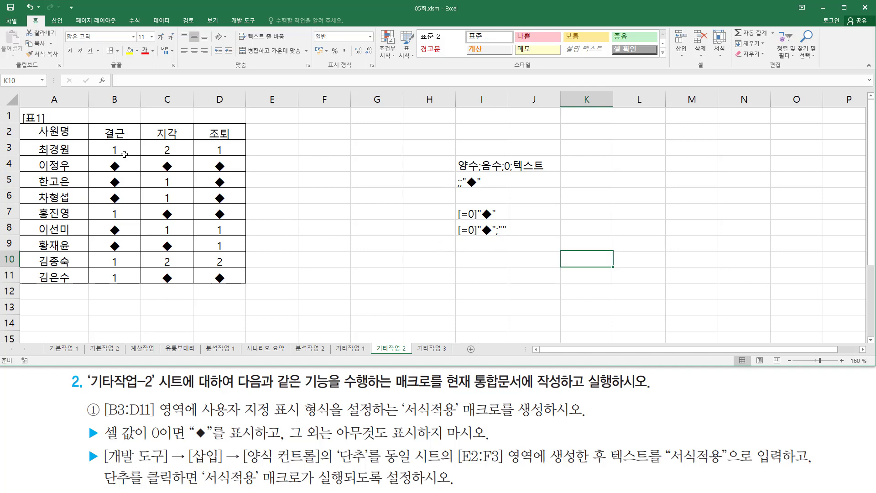
Reset the number format of B3:D11 to General (일반).
left_click_drag(123, 150, 225, 277)
key("ctrl+1")
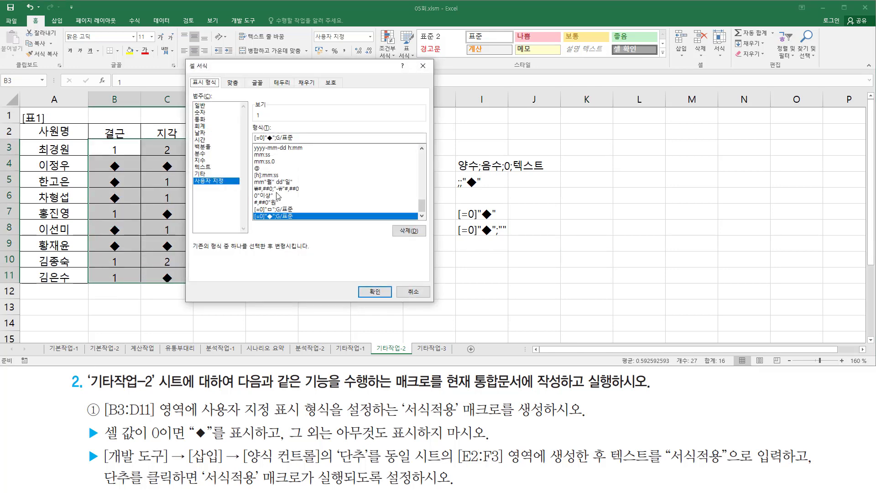
left_click(212, 107)
left_click(374, 291)
left_click(374, 217)
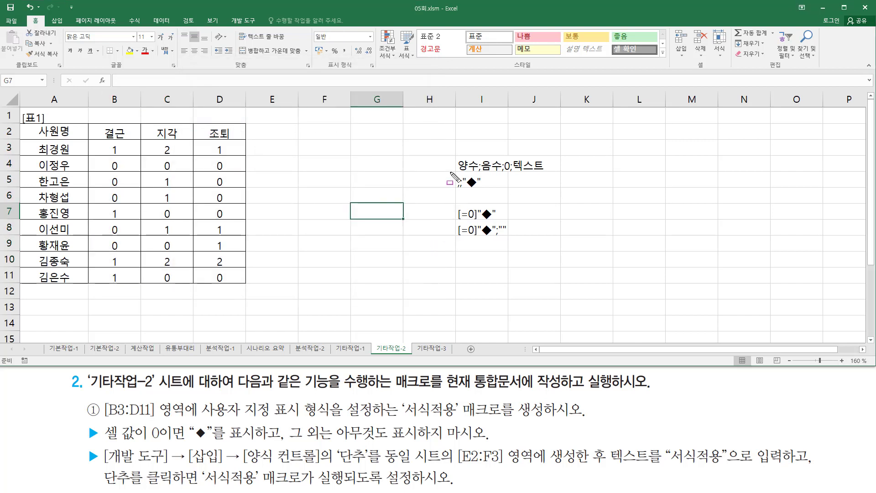
Examine the two candidate format codes in I5 and I8 for the macro.
left_click_drag(451, 173, 487, 191)
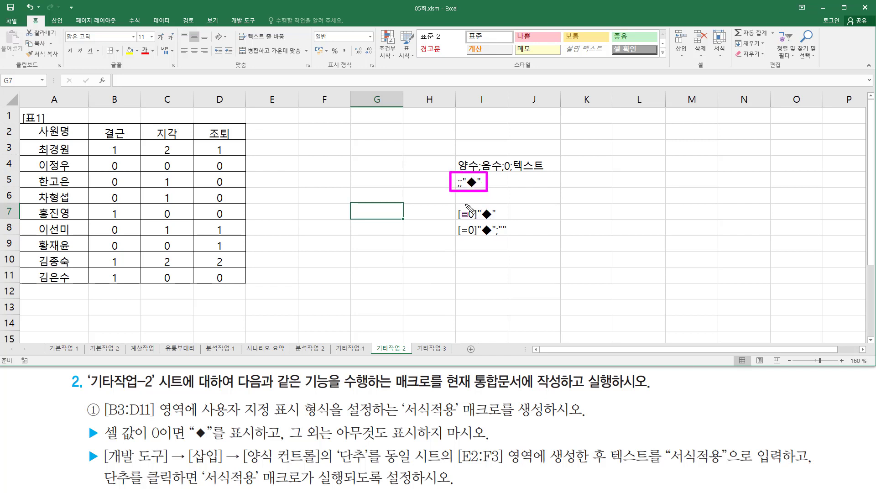
left_click_drag(451, 222, 516, 237)
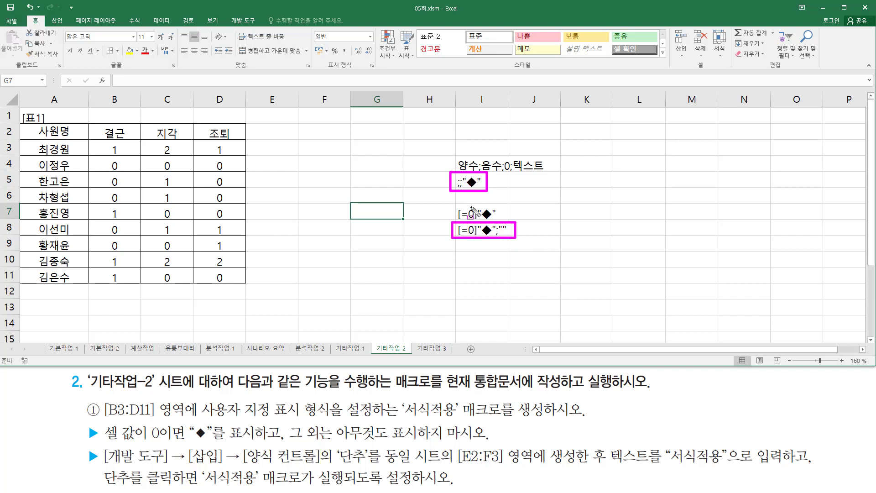
key("Escape")
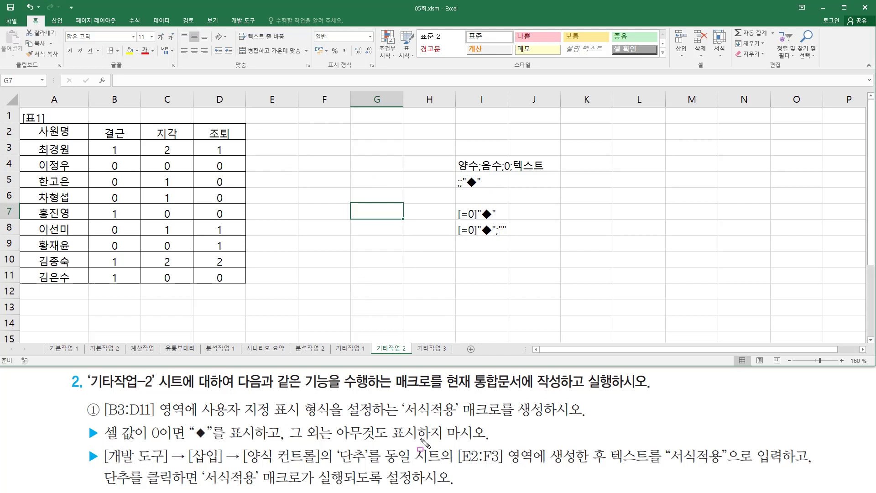
Read the button requirements: a form-control button over E2:F3 with the text 서식적용 that runs the 서식적용 macro.
left_click_drag(83, 441, 629, 441)
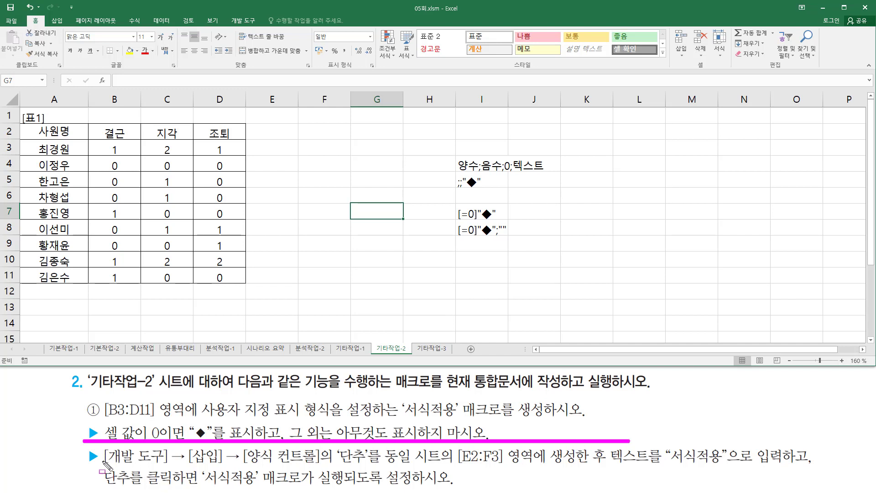
left_click_drag(104, 468, 222, 468)
key("ctrl+z")
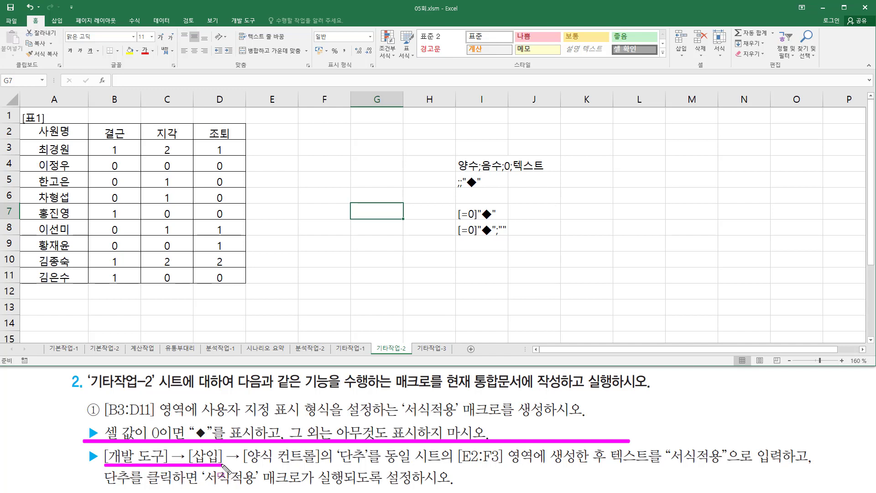
mouse_move(104, 464)
left_mouse_down()
mouse_move(391, 470)
mouse_move(374, 465)
left_mouse_up()
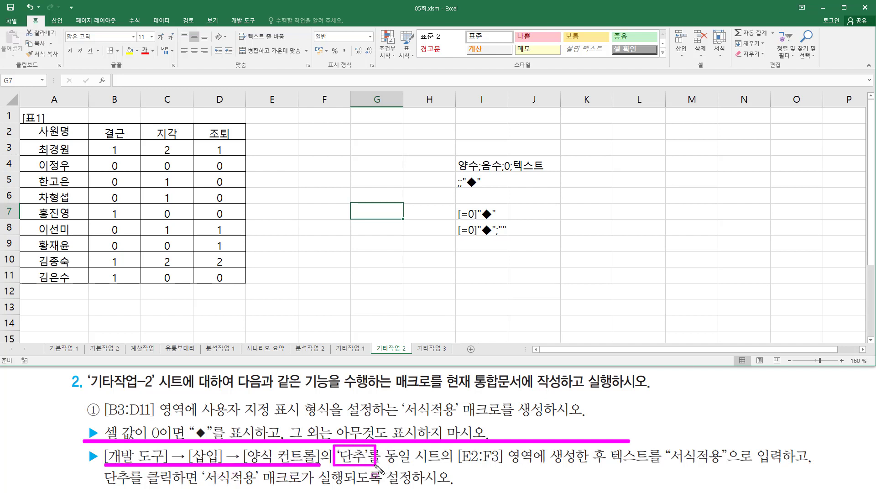
left_click_drag(457, 466, 582, 446)
key("ctrl+z")
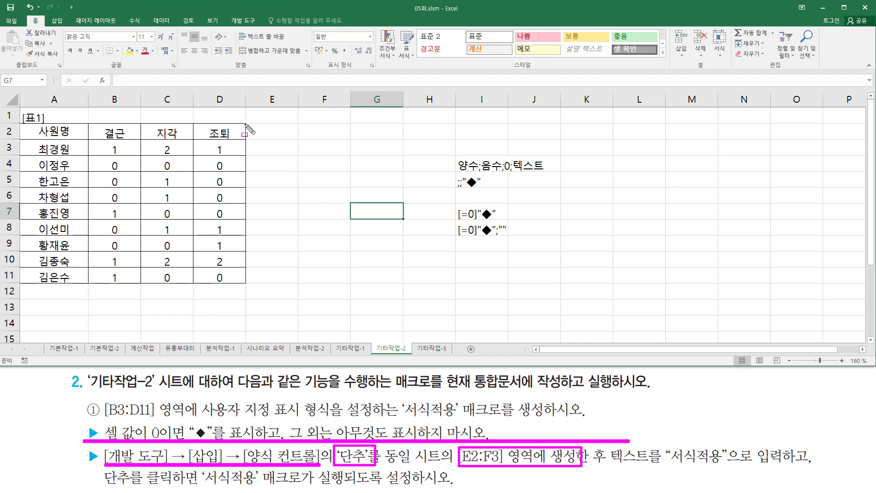
left_click_drag(245, 125, 351, 156)
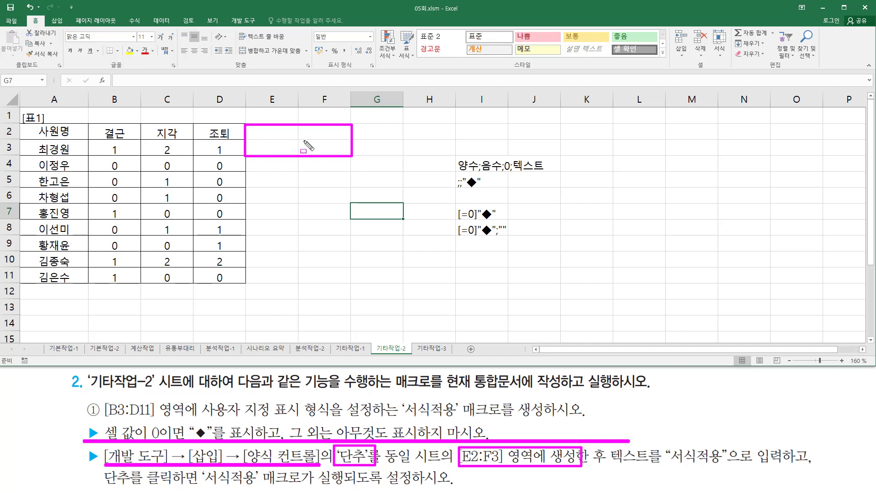
left_click_drag(608, 465, 782, 465)
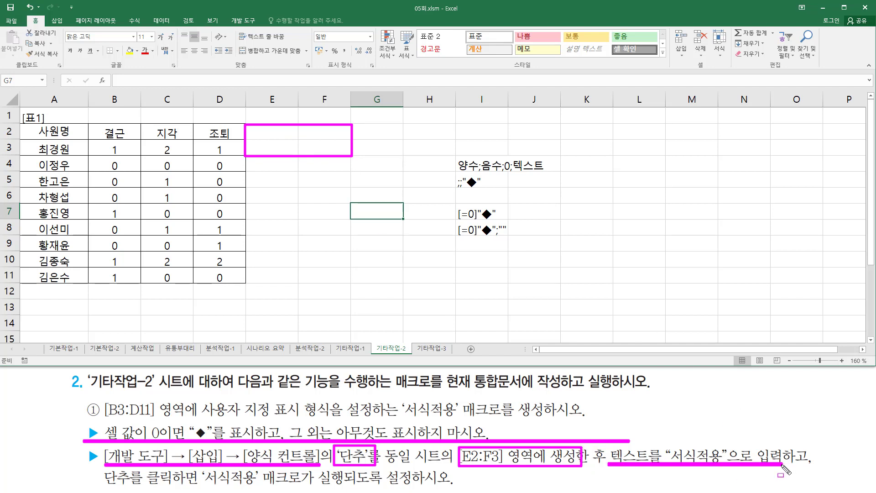
left_click_drag(104, 489, 423, 489)
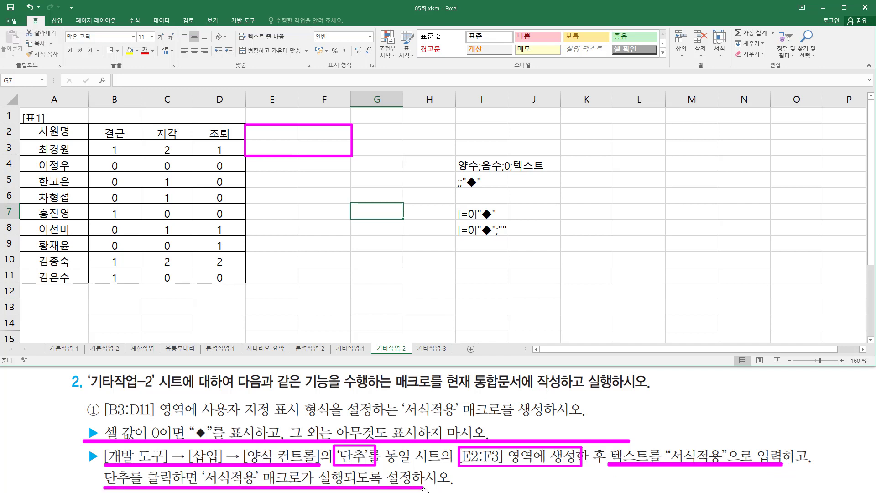
key("Escape")
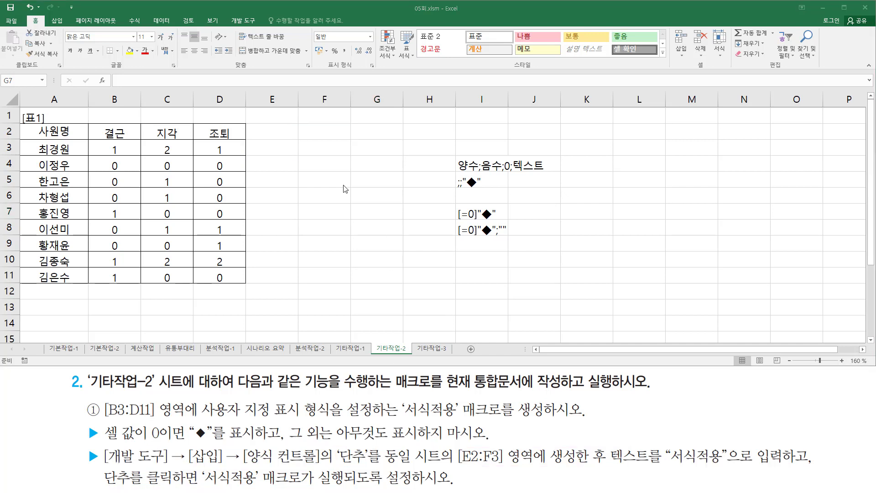
Insert a form-control button covering cells E2:F3.
left_click(237, 21)
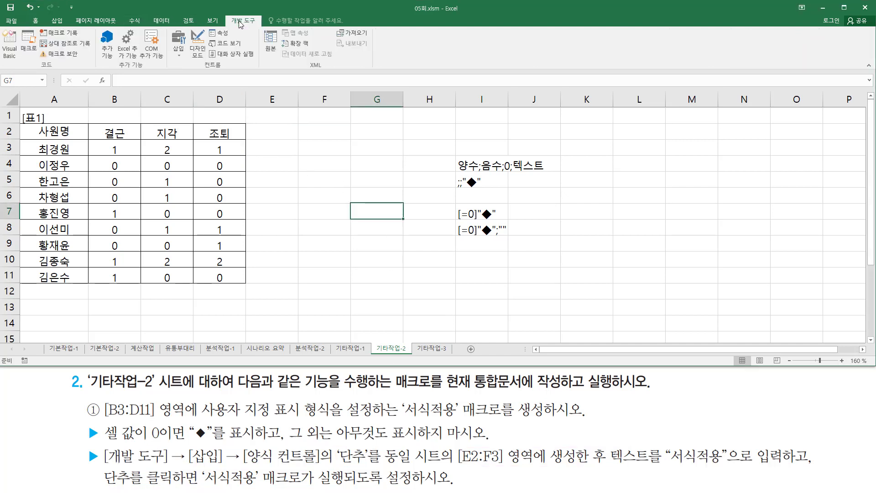
left_click(178, 51)
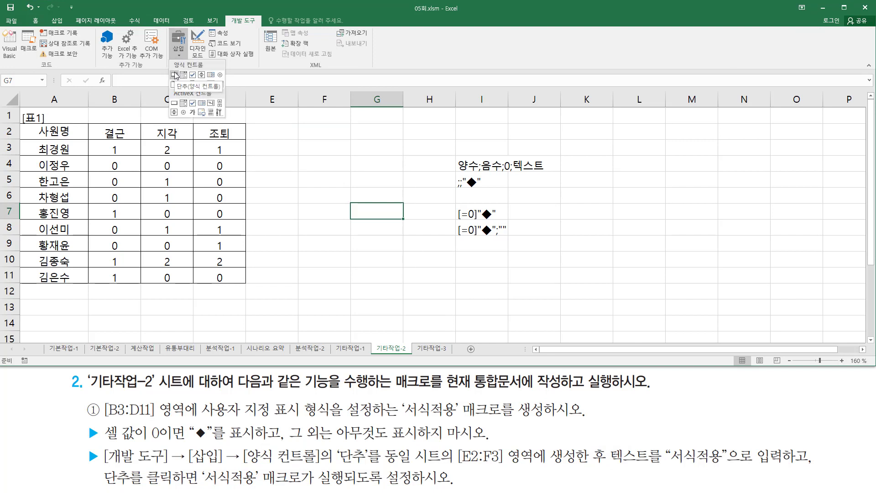
left_click(175, 75)
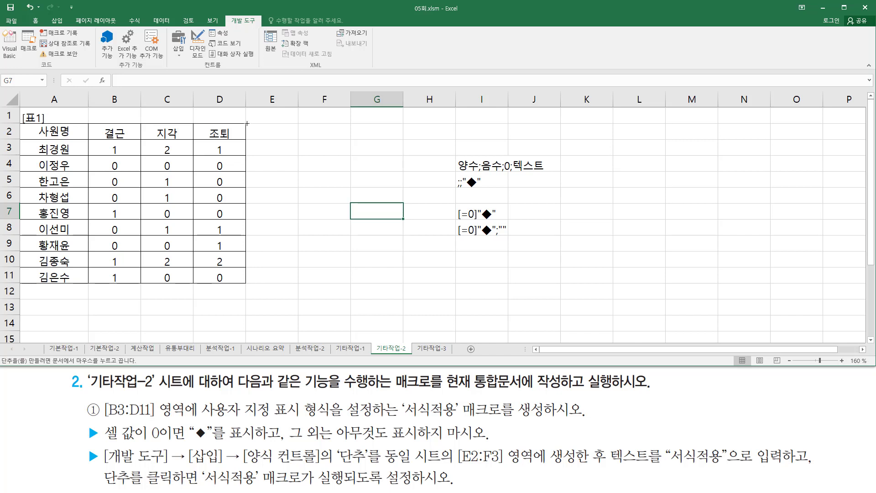
left_click_drag(245, 123, 350, 157)
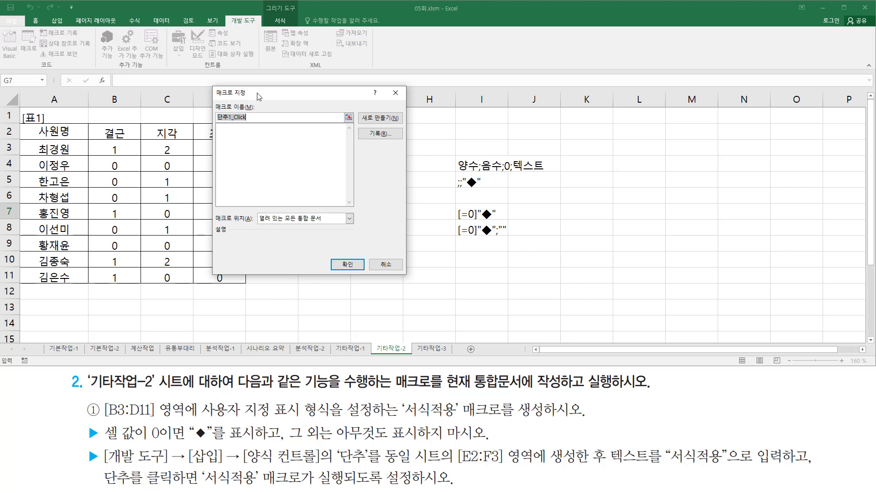
left_click_drag(258, 96, 417, 114)
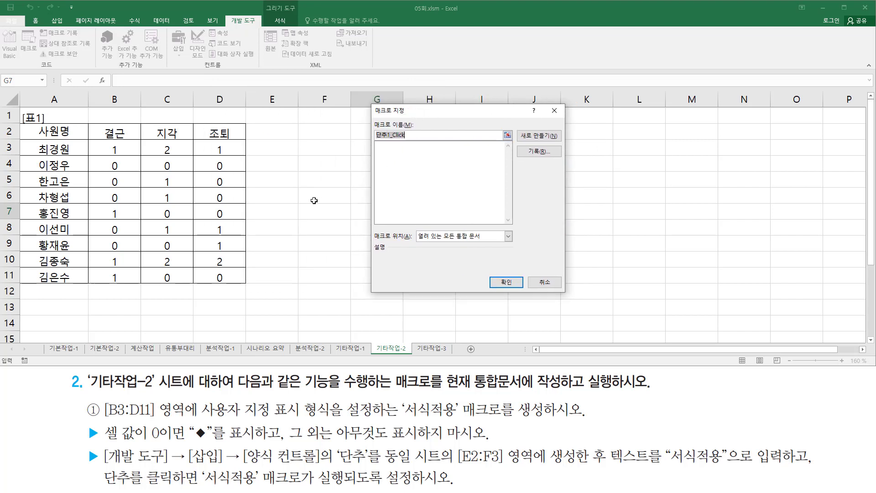
Name the button's macro 서식적용 and start recording it, stored in the current workbook (현재 통합 문서).
type("ㅅ서식적오")
left_click_drag(373, 141, 403, 141)
mouse_move(518, 144)
left_mouse_down()
mouse_move(549, 162)
mouse_move(564, 160)
left_mouse_up()
left_click(540, 151)
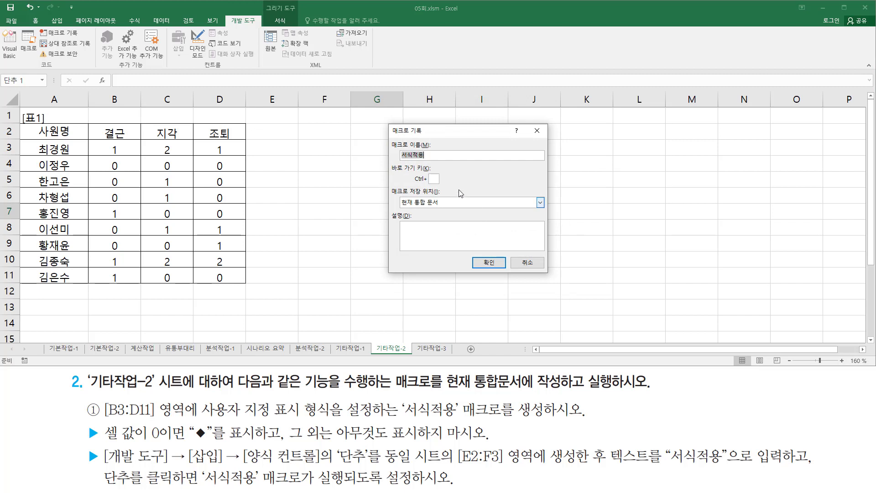
mouse_move(390, 132)
left_mouse_down()
mouse_move(477, 244)
mouse_move(551, 275)
left_mouse_up()
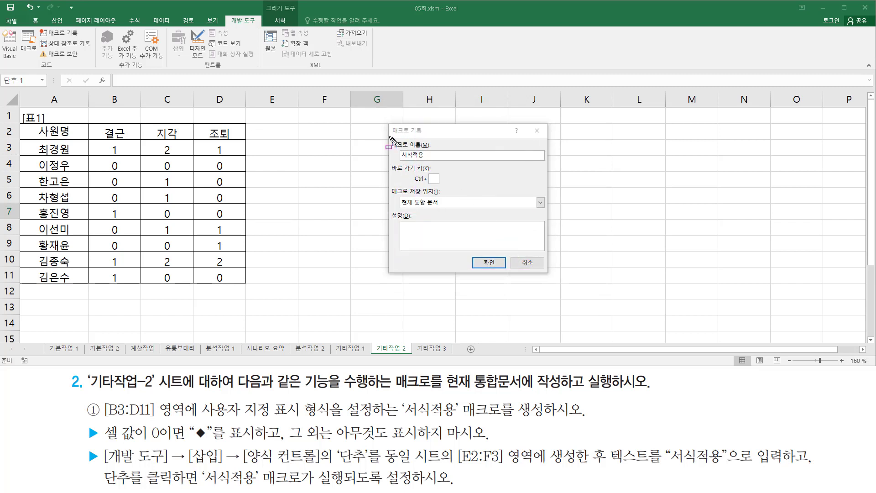
left_click_drag(389, 136, 446, 162)
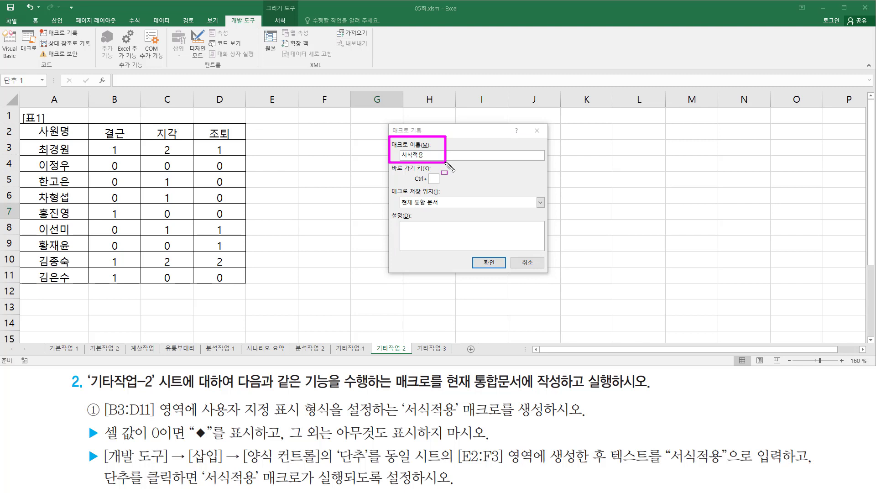
mouse_move(390, 184)
left_mouse_down()
mouse_move(393, 196)
mouse_move(450, 211)
left_mouse_up()
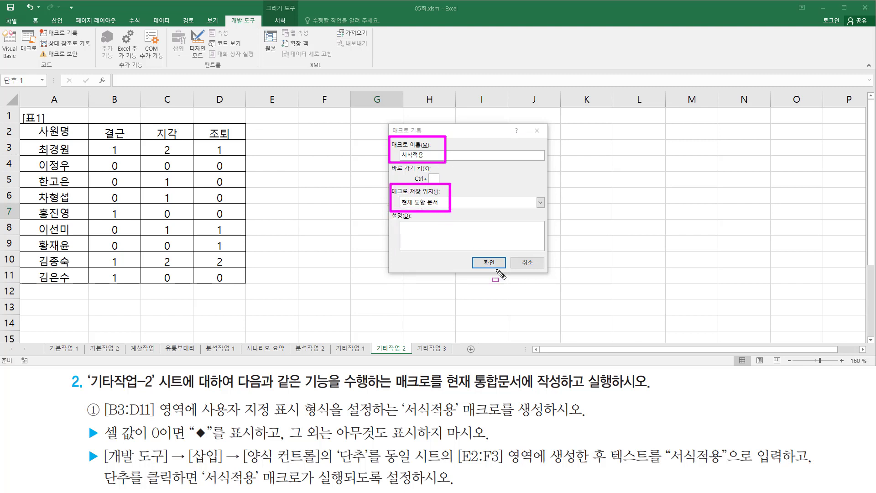
left_click_drag(471, 254, 500, 269)
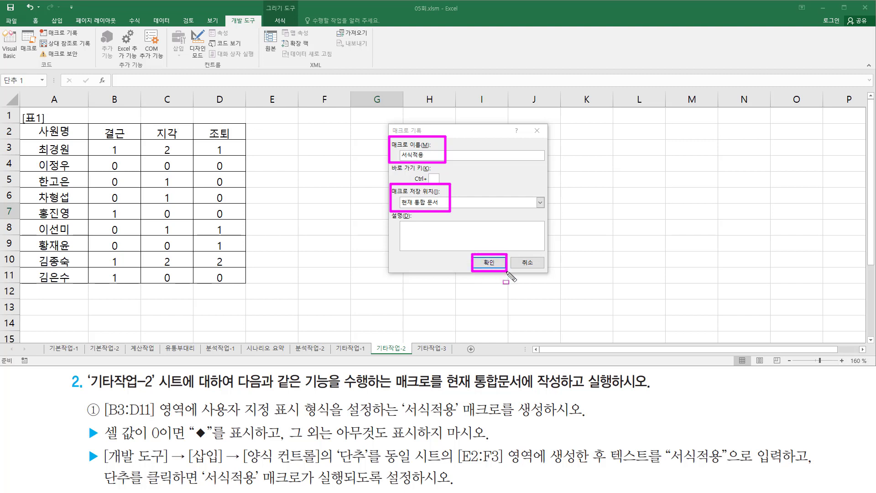
left_click(487, 263)
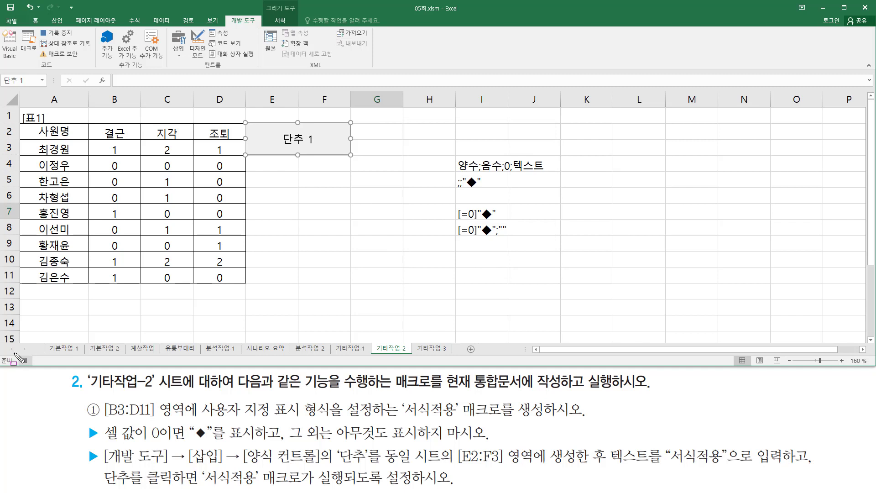
left_click_drag(17, 354, 32, 366)
key("Escape")
Apply the custom number format ;;"◆" to B3:D11.
left_click(102, 147)
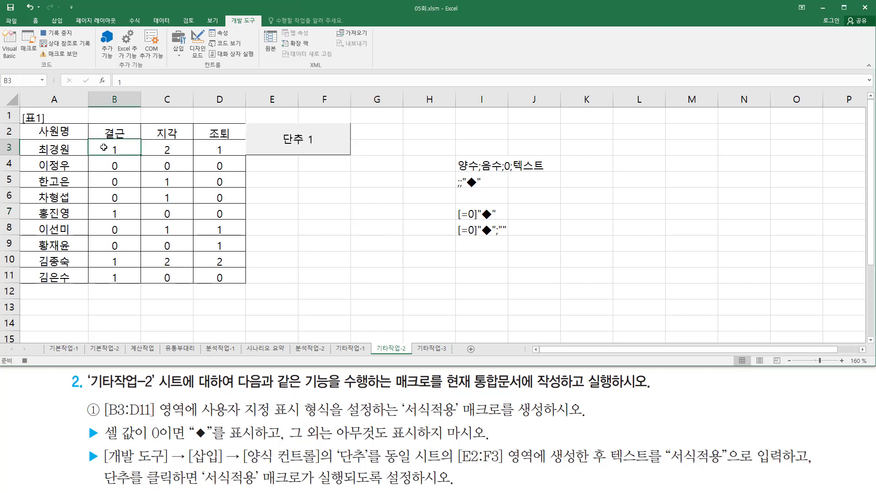
left_click_drag(104, 147, 223, 277)
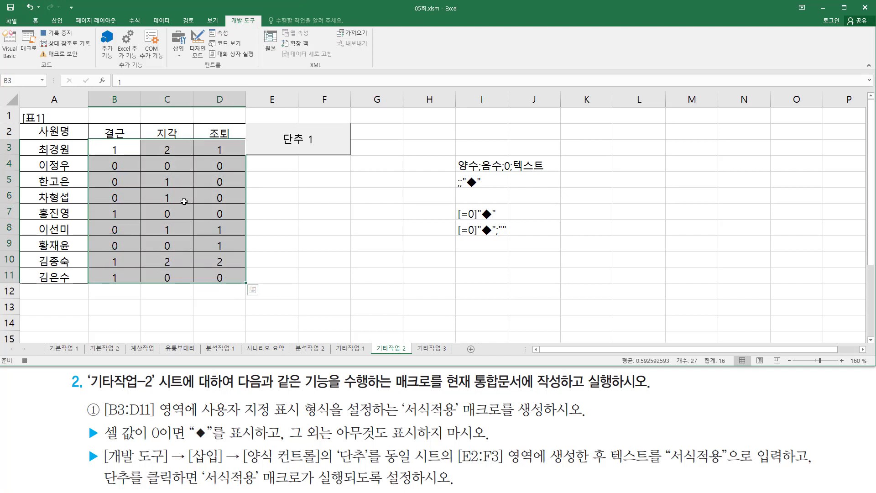
key("ctrl+1")
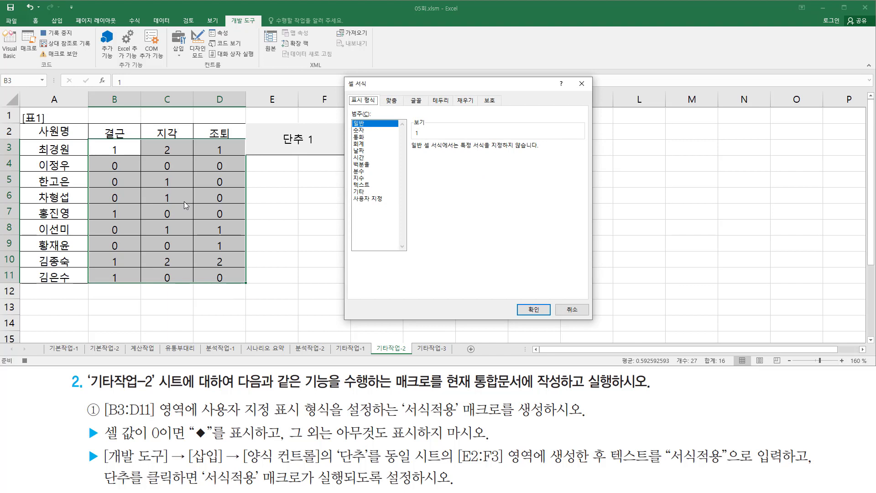
left_click(375, 201)
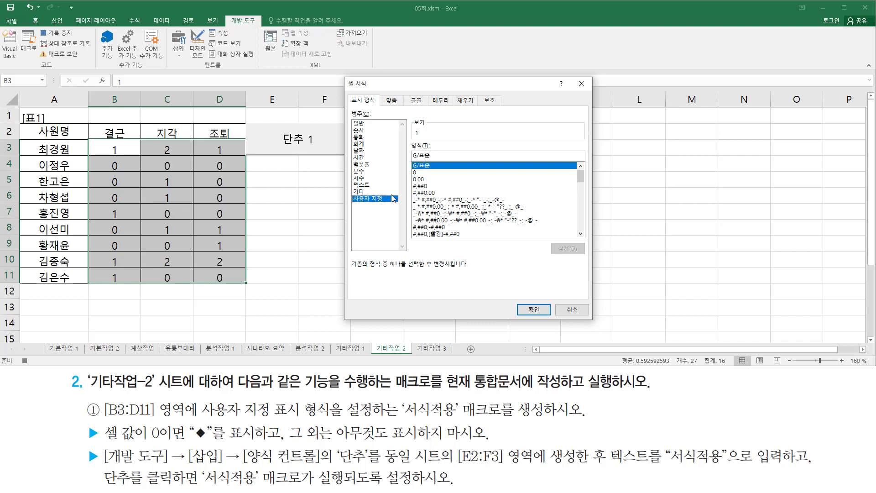
left_click(460, 154)
key("BackSpace")
key("BackSpace")
key("BackSpace")
key("BackSpace")
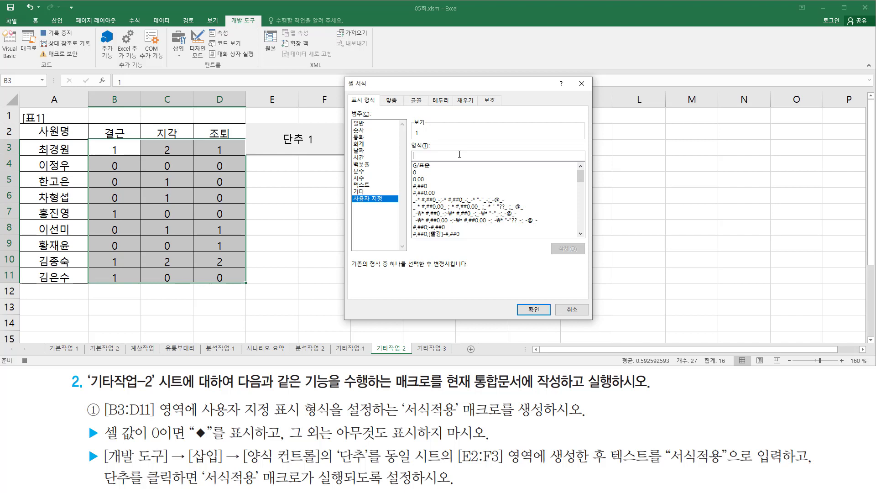
type(";")
type(";\"ㅁ")
key("Hangul_Hanja")
key("Down")
key("Down")
key("Down")
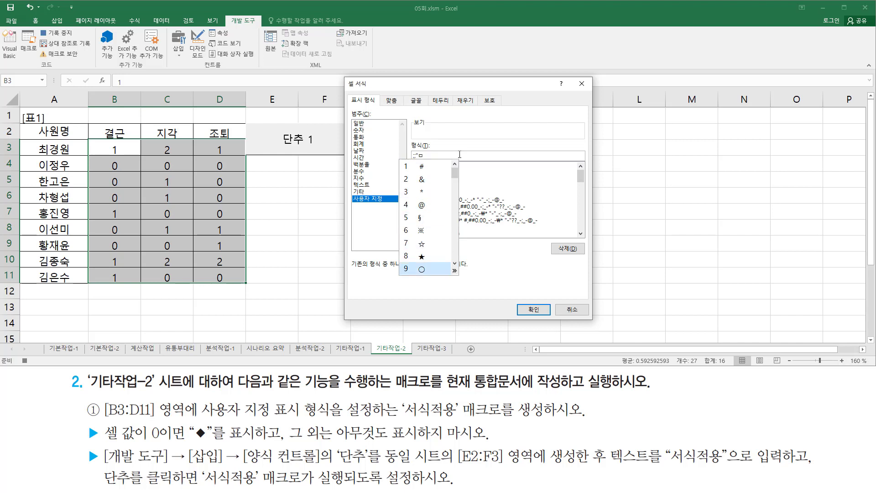
key("Return")
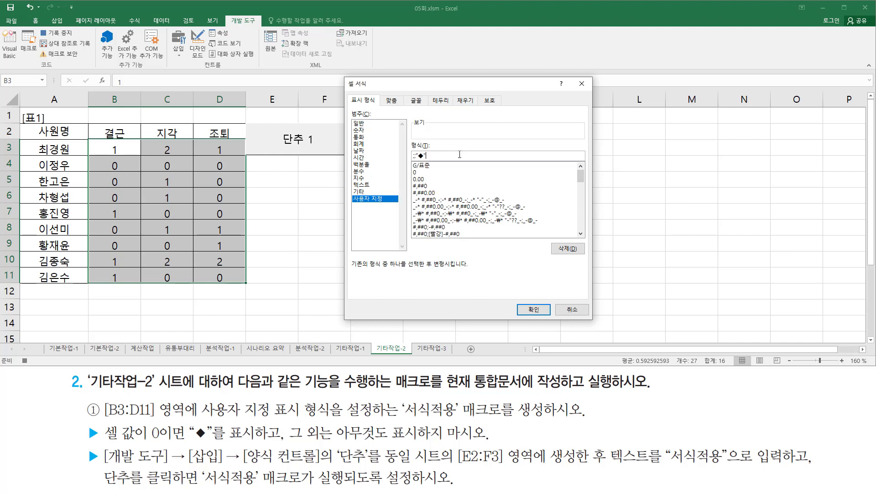
left_click(532, 310)
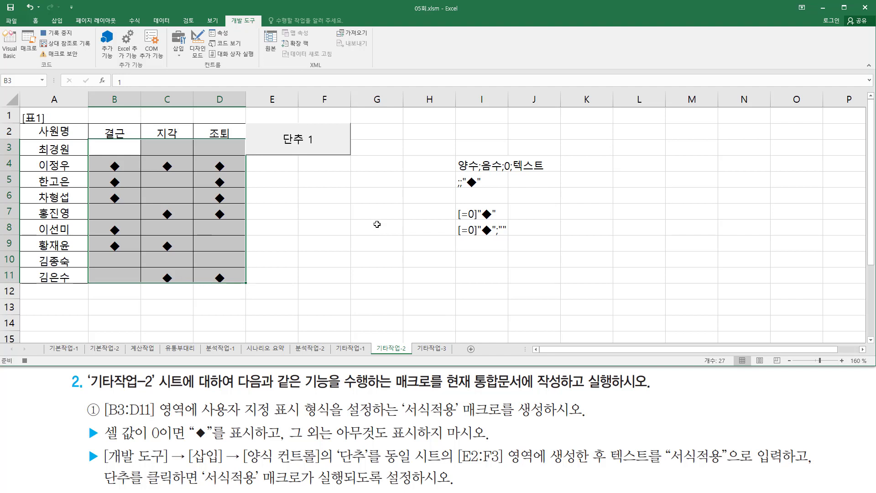
Deselect the formatted range and stop recording the 서식적용 macro.
left_click(691, 148)
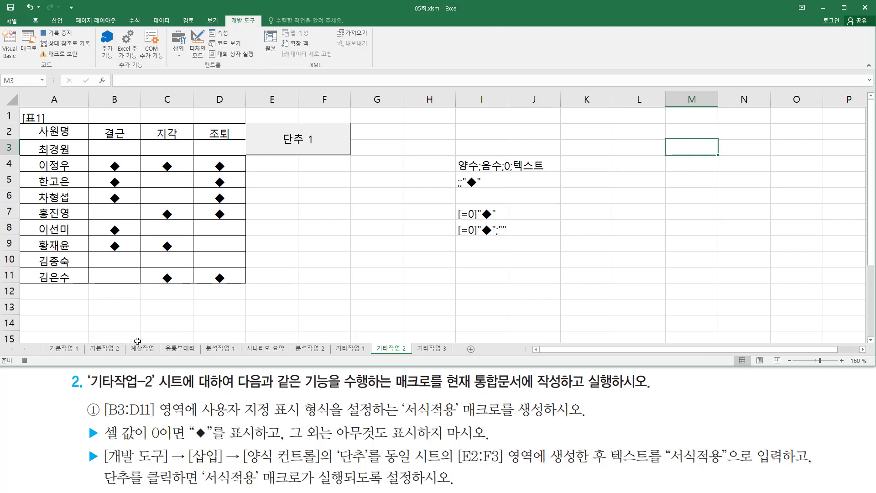
left_click(25, 361)
mouse_move(454, 169)
left_mouse_down()
mouse_move(454, 183)
mouse_move(492, 194)
left_mouse_up()
key("Escape")
Change the text of the button over E2:F3 to 서식적용.
right_click(314, 137)
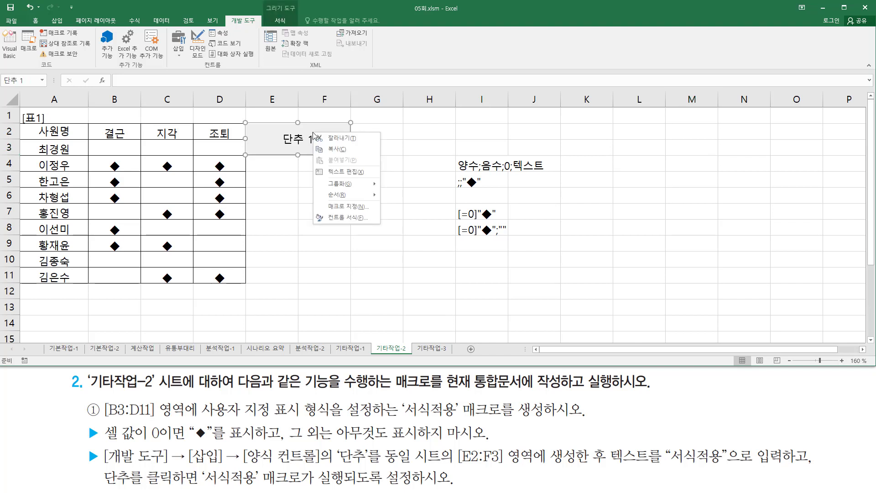
left_click(338, 172)
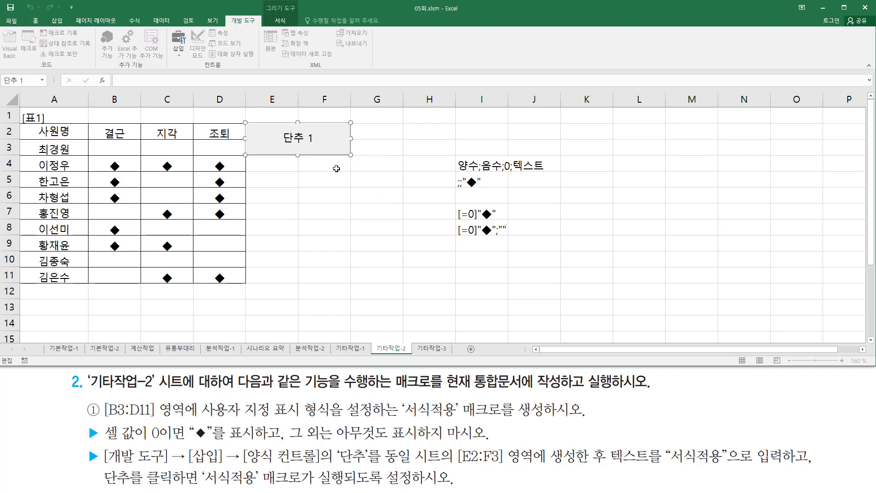
key("Delete")
key("Delete")
key("Delete")
key("Delete")
type("서시적ㅇ")
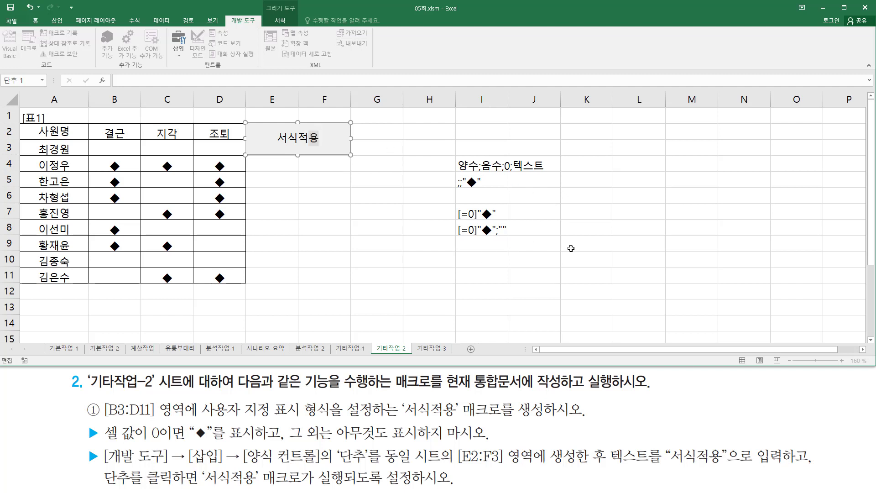
left_click(617, 184)
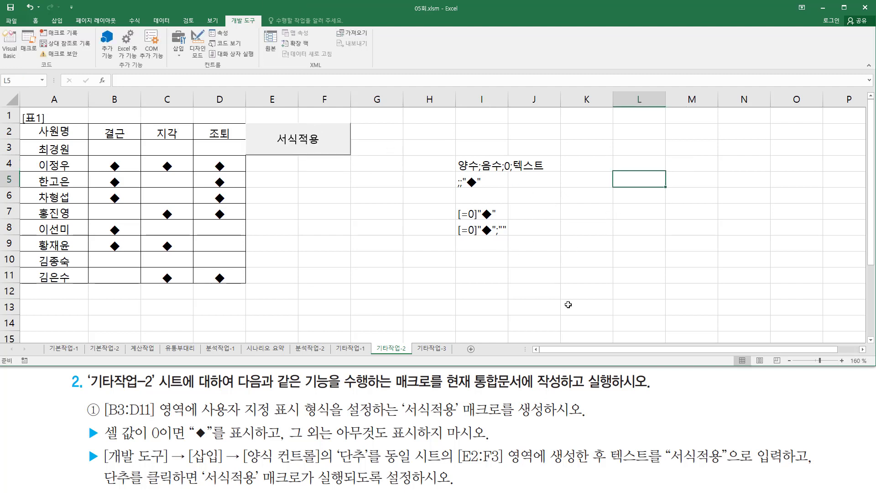
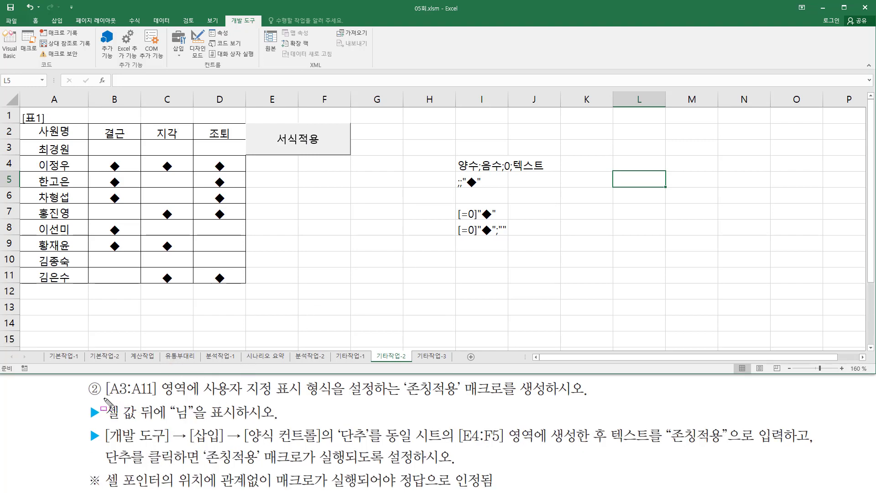
Read the requirements for the 존칭적용 macro: a custom format appending "님" in A3:A11 and a 존칭적용 button over E4:F5.
mouse_move(104, 398)
left_mouse_down()
mouse_move(199, 398)
mouse_move(190, 381)
left_mouse_up()
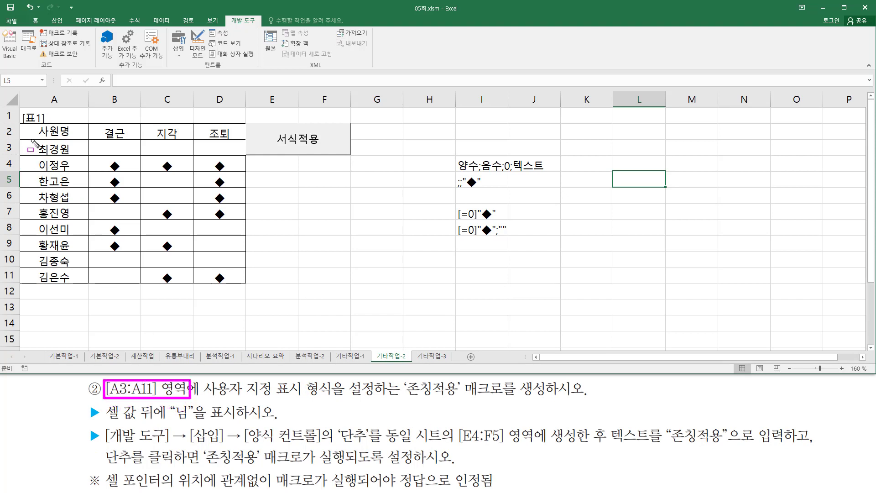
mouse_move(43, 144)
left_mouse_down()
mouse_move(76, 151)
mouse_move(32, 157)
mouse_move(32, 141)
left_mouse_up()
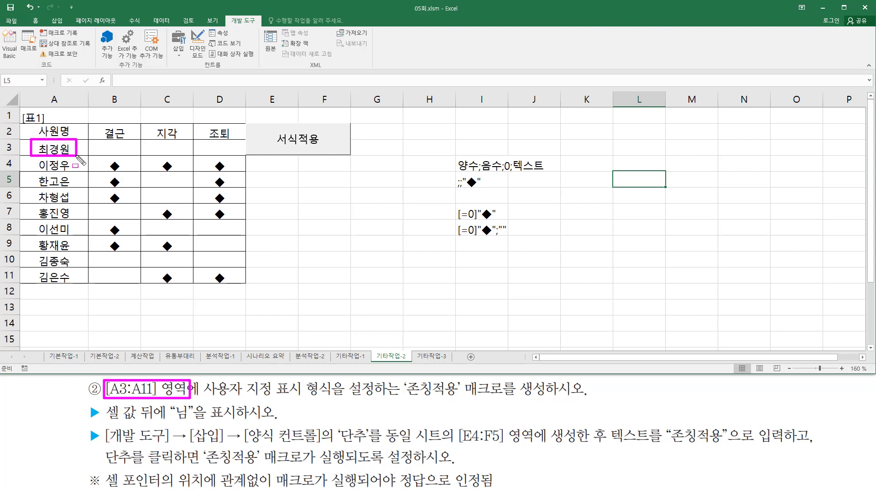
left_click_drag(77, 160, 81, 287)
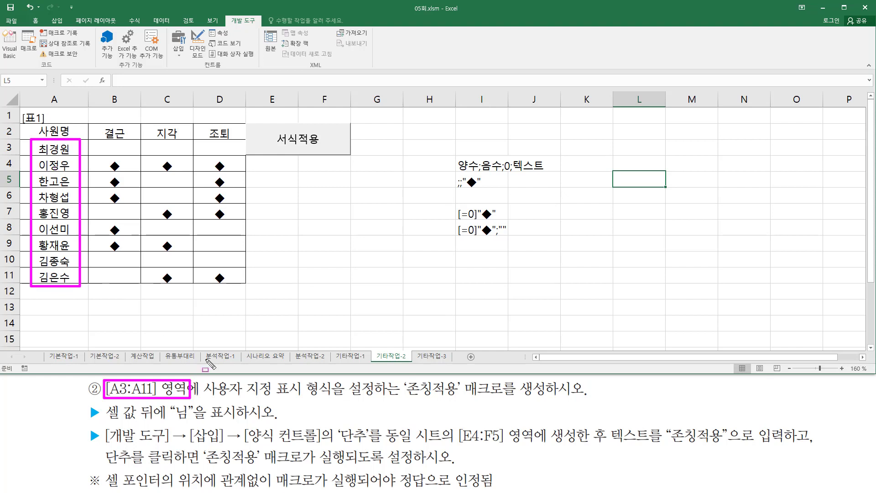
mouse_move(202, 399)
left_mouse_down()
mouse_move(463, 402)
mouse_move(463, 381)
left_mouse_up()
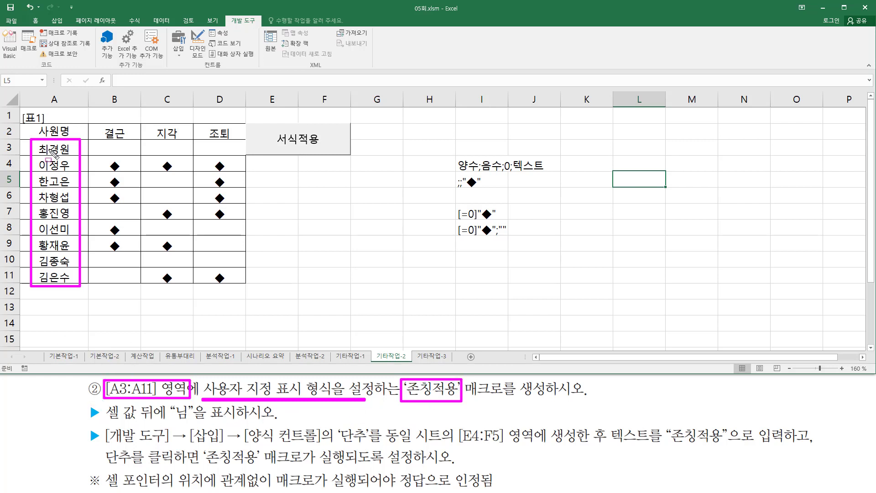
left_click_drag(108, 420, 204, 427)
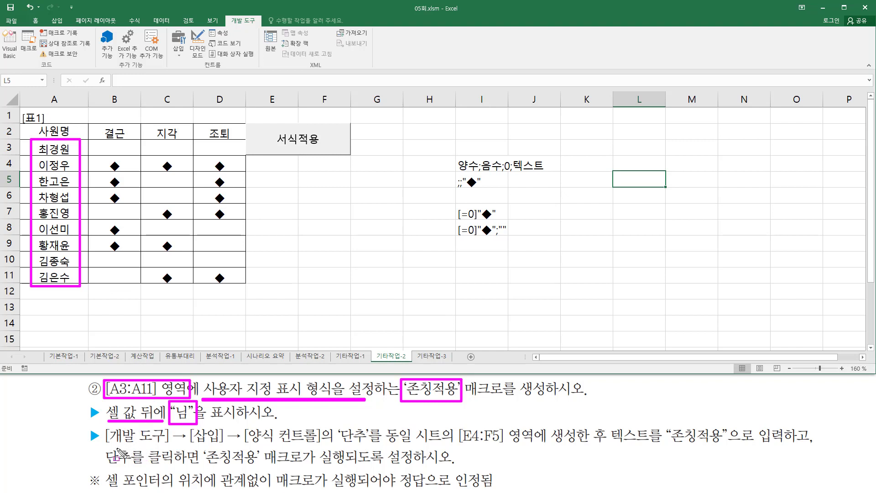
mouse_move(105, 443)
left_mouse_down()
mouse_move(322, 445)
mouse_move(354, 434)
mouse_move(369, 445)
left_mouse_up()
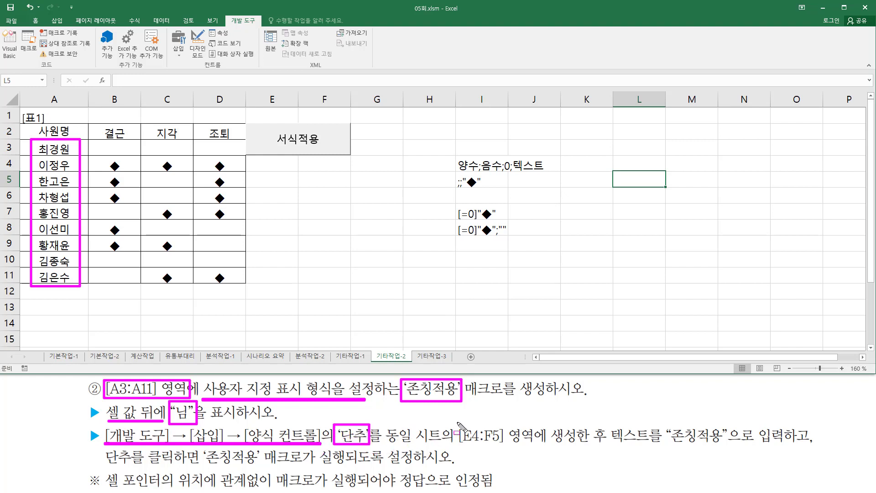
mouse_move(457, 421)
left_mouse_down()
mouse_move(540, 444)
mouse_move(580, 445)
left_mouse_up()
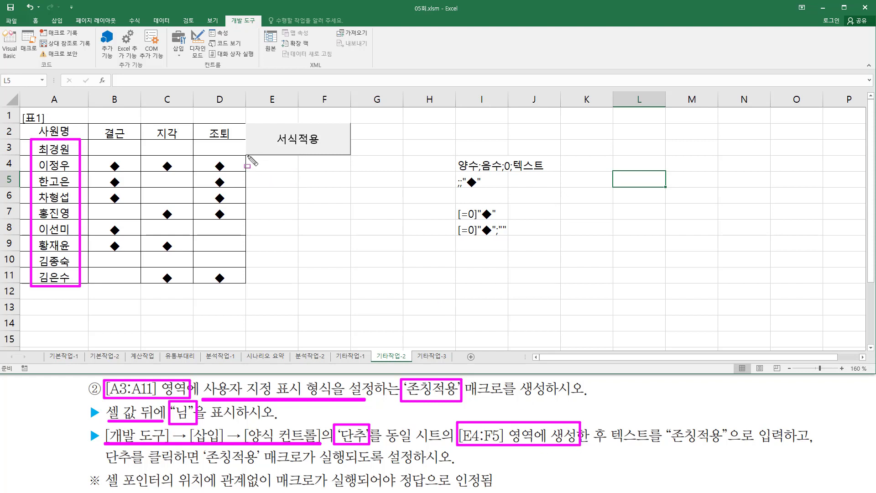
left_click_drag(247, 156, 350, 192)
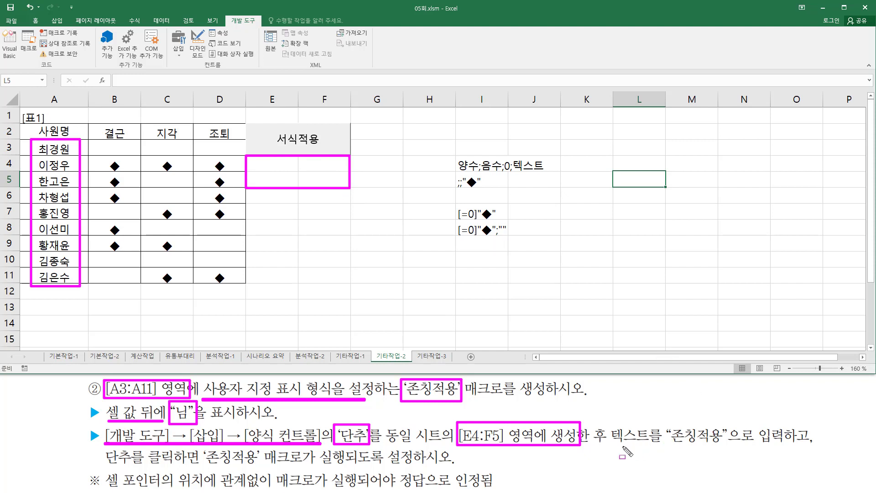
left_click_drag(610, 447, 786, 447)
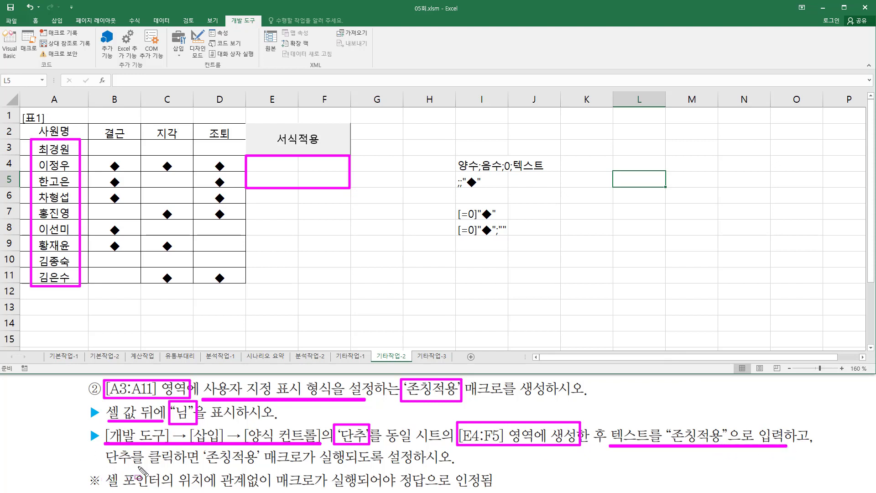
left_click_drag(205, 465, 350, 466)
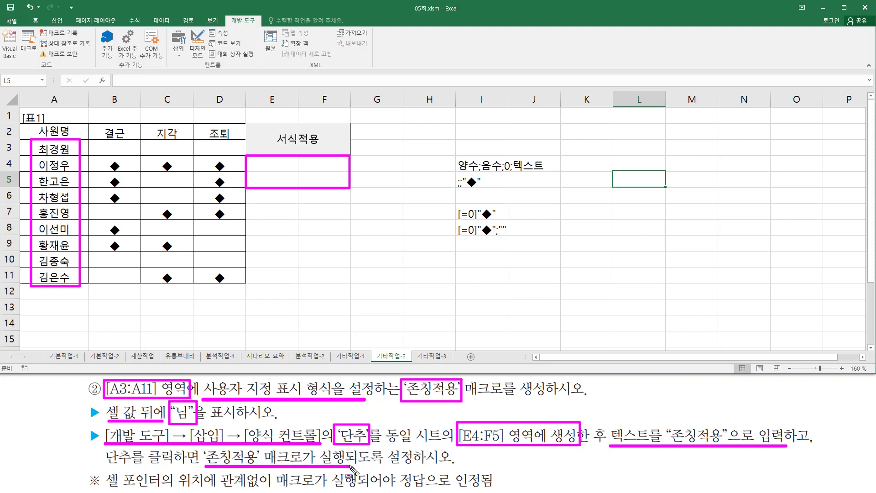
Draw a form control button over E4:F5, directly below the 서식적용 button.
key("Escape")
left_click(394, 219)
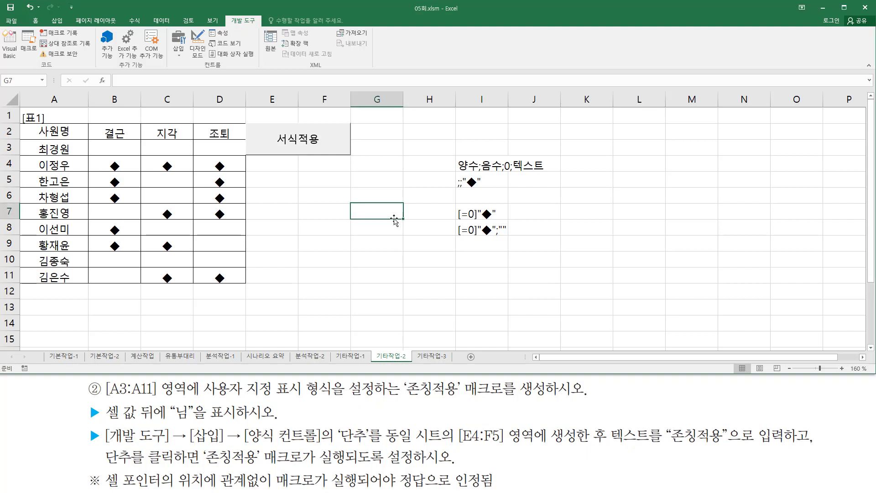
left_click(177, 53)
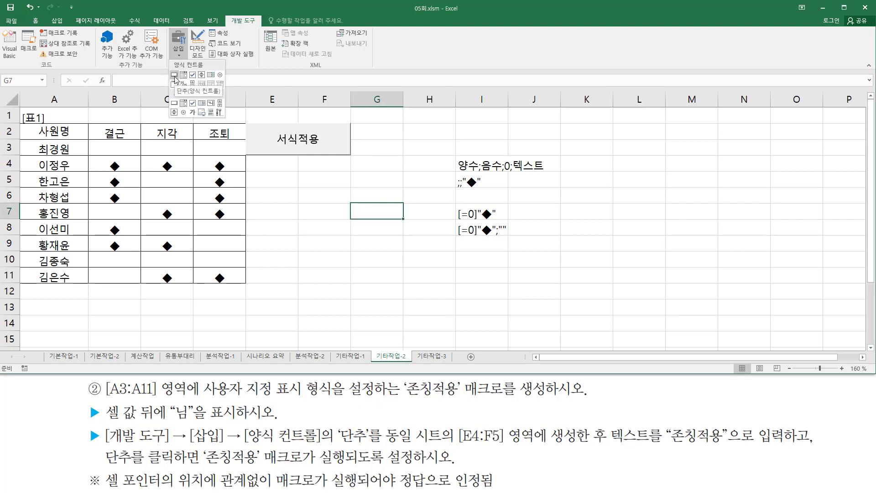
left_click(174, 75)
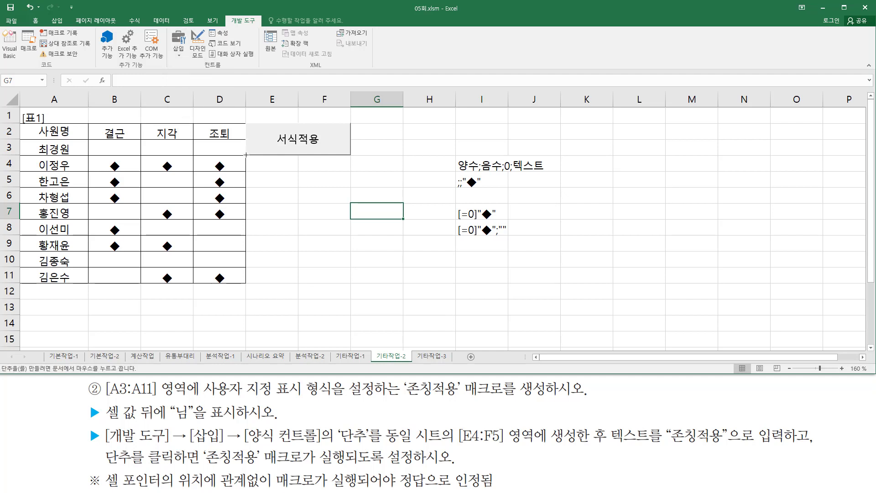
left_click_drag(245, 155, 346, 188)
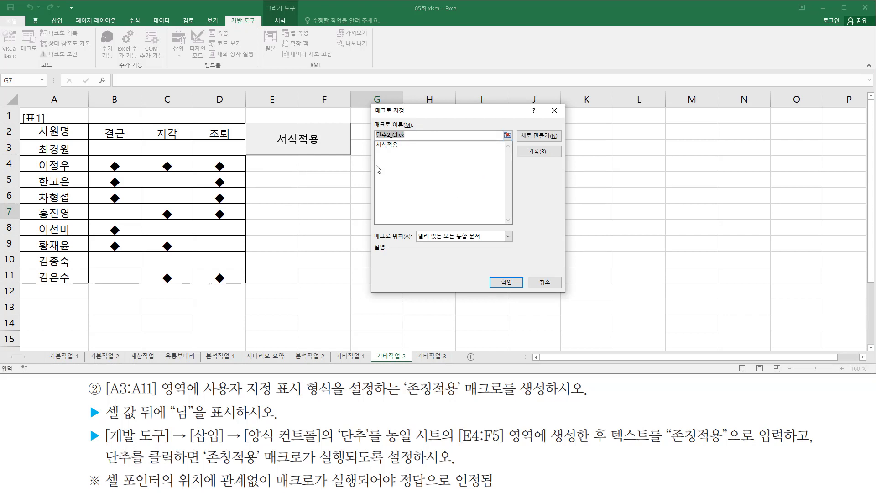
Name the new button's macro 존칭적용 and start recording it in the current workbook.
type("존ㅊ")
type("적용")
left_click(536, 155)
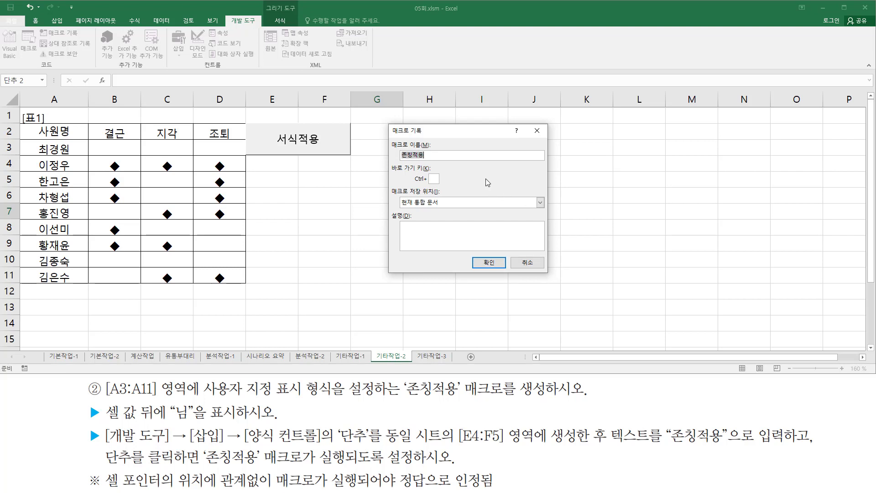
left_click_drag(387, 140, 445, 161)
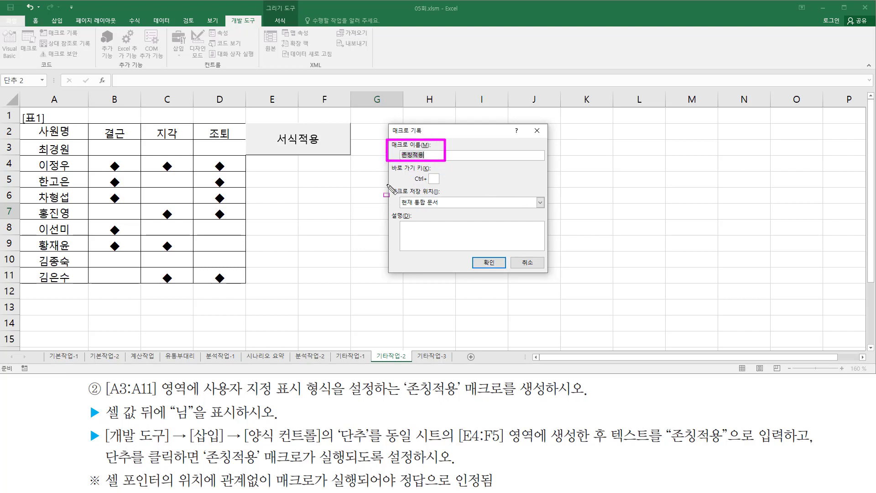
left_click_drag(387, 184, 450, 210)
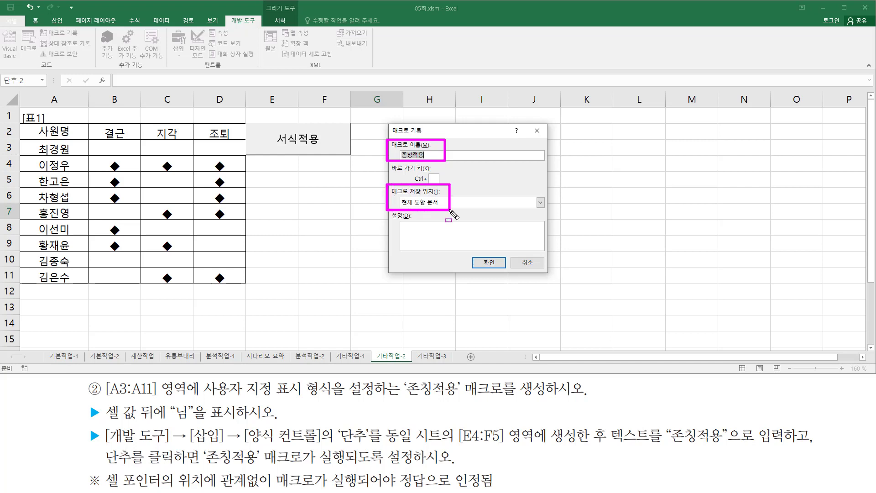
left_click_drag(476, 256, 508, 274)
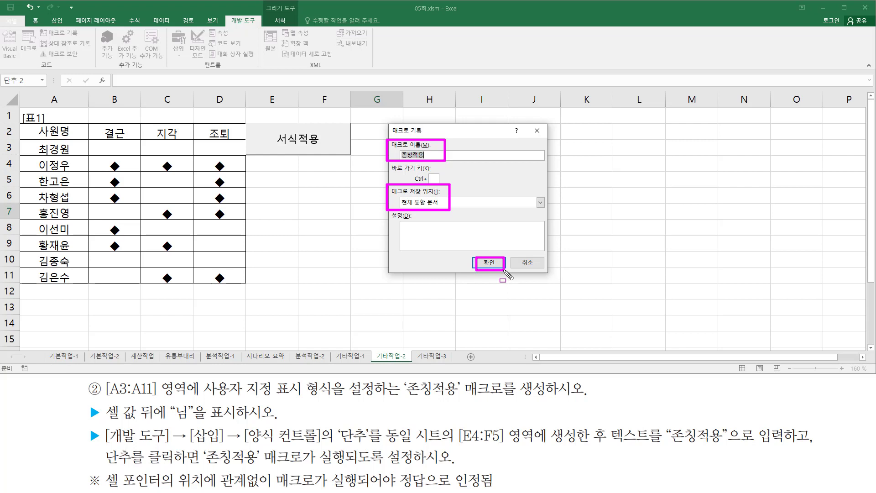
key("Escape")
left_click(489, 263)
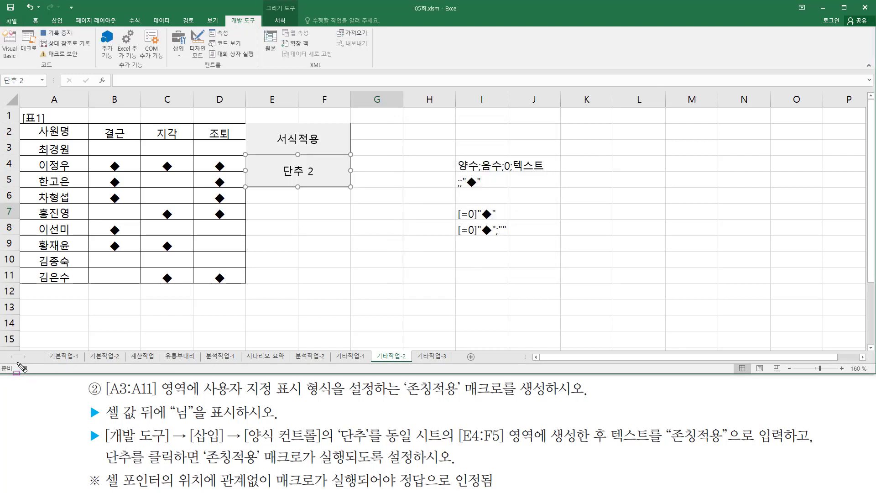
left_click_drag(16, 362, 40, 376)
key("Escape")
Open the custom number format settings (사용자 지정) for the employee names in A3:A11.
left_click(54, 147)
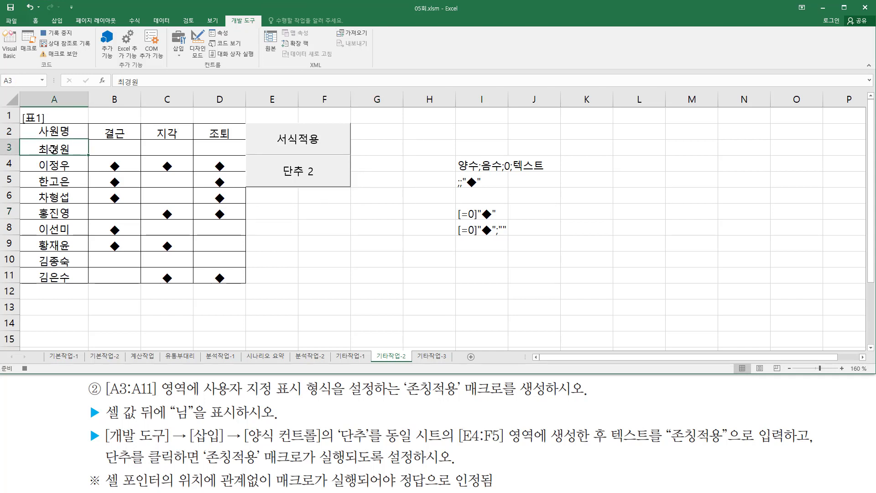
left_click_drag(53, 148, 54, 277)
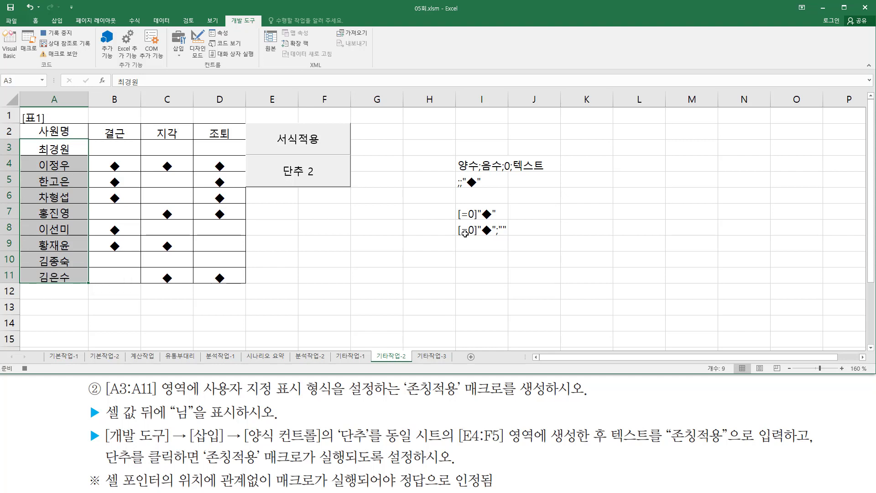
key("ctrl+1")
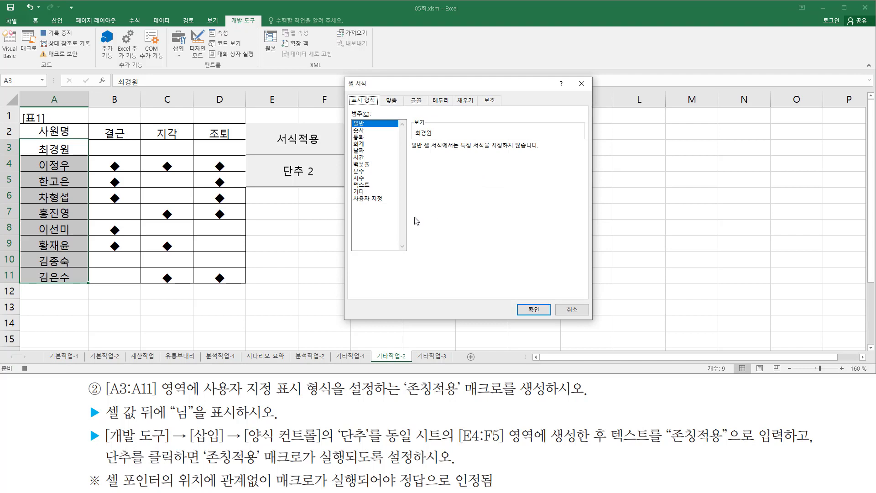
left_click(381, 199)
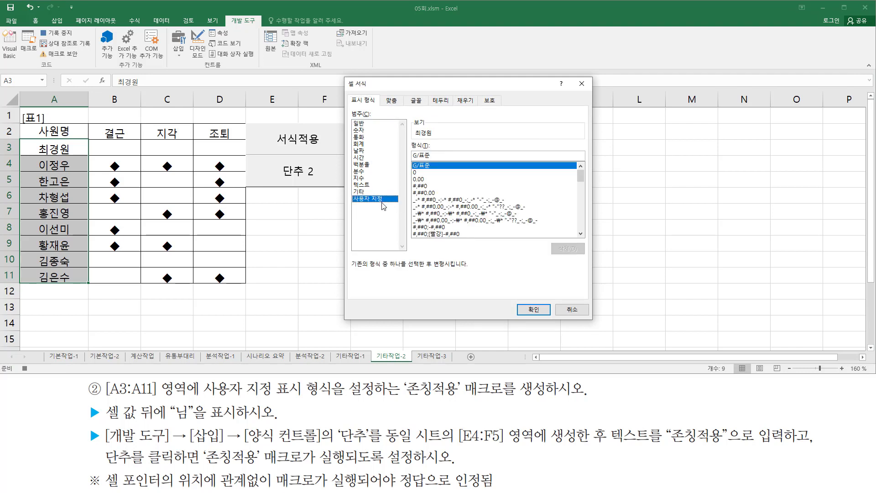
Apply the custom number format @"님" to A3:A11, then select M3 and stop recording the macro.
left_click(441, 153)
key("BackSpace")
key("BackSpace")
key("BackSpace")
key("BackSpace")
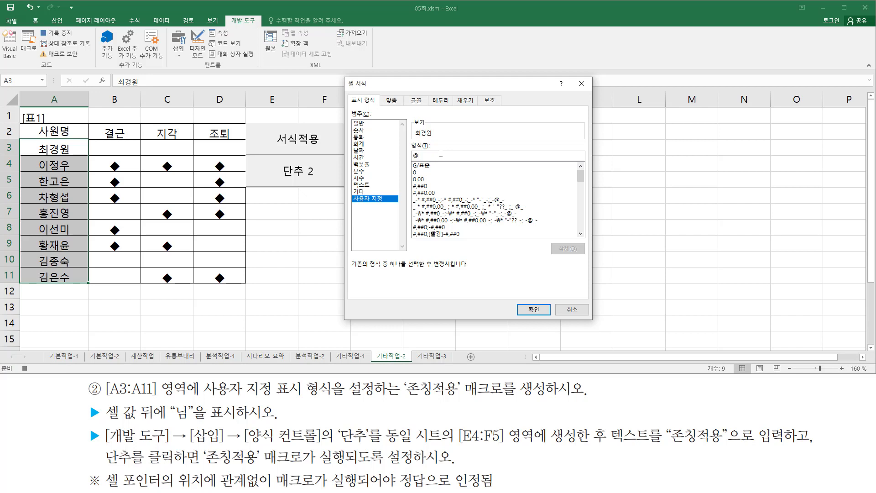
type("\"님")
left_click(534, 309)
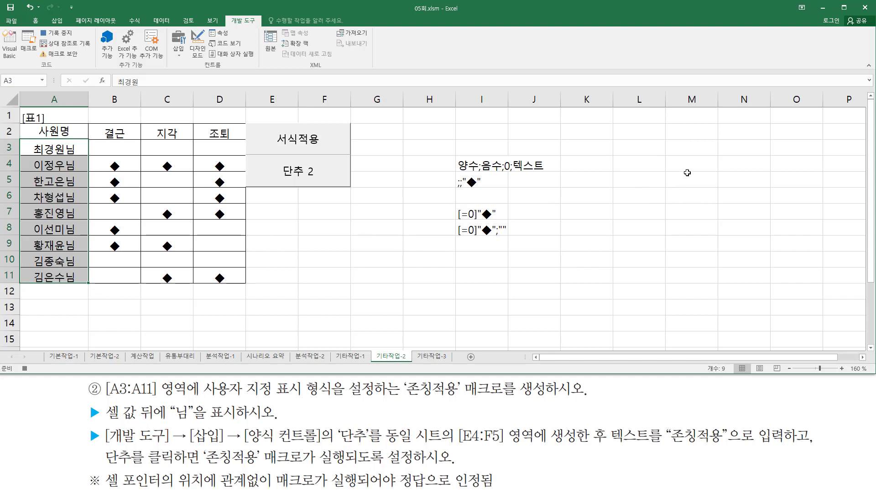
left_click(692, 145)
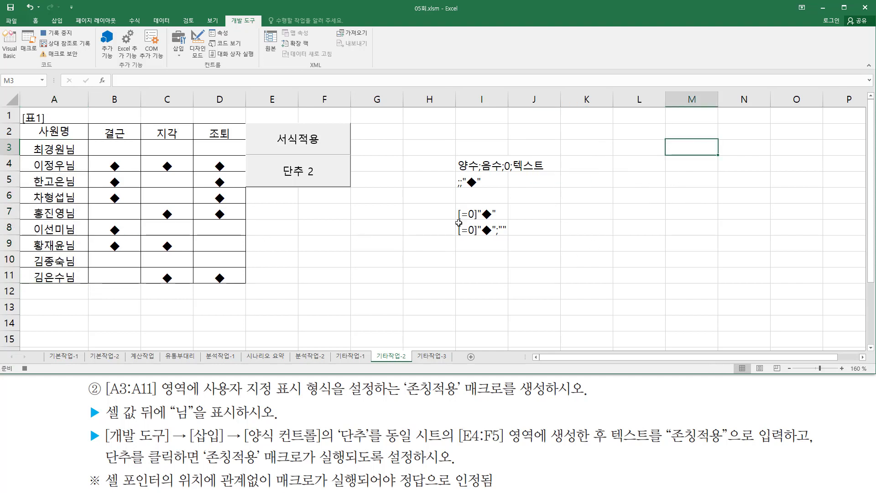
left_click(25, 367)
Change the label of the lower button, 단추 2, to 존칭적용.
left_click(321, 169, "ctrl")
right_click(321, 169)
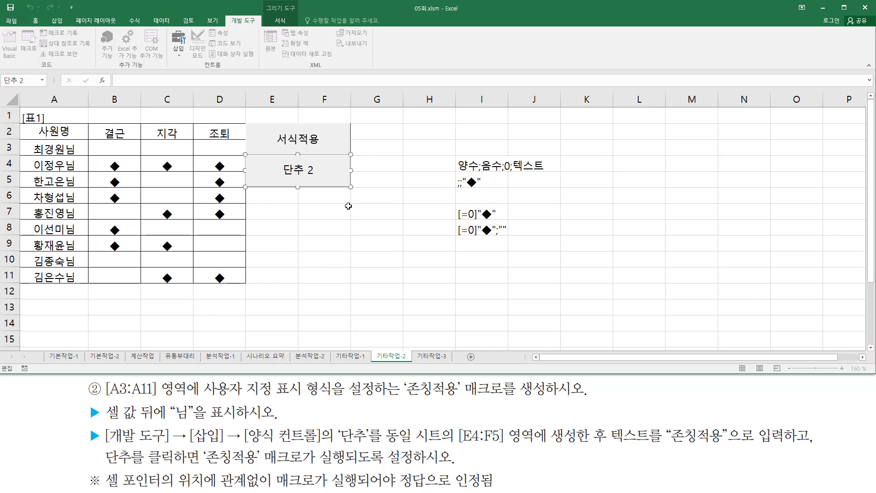
key("ctrl+a")
key("Delete")
type("존칭적용")
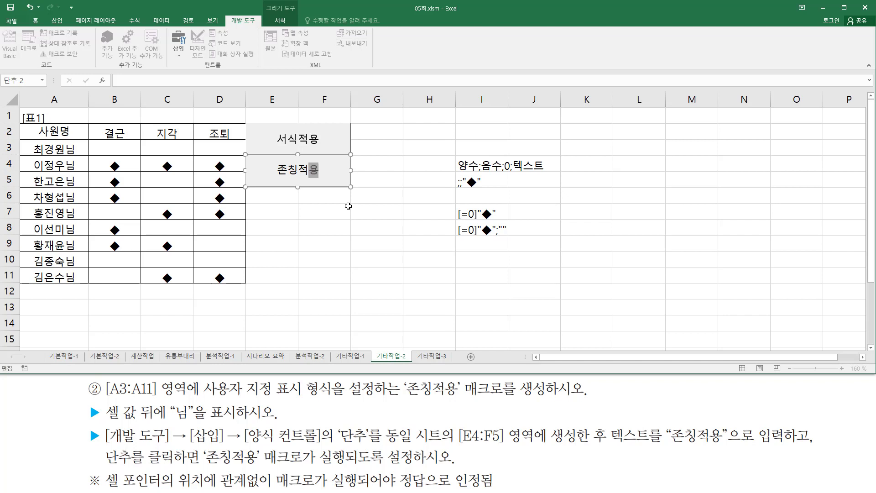
left_click(646, 208)
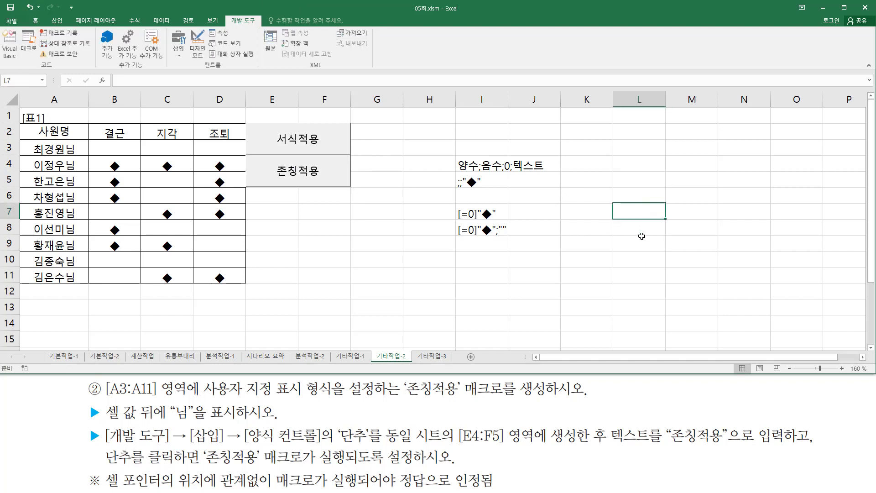
left_click(641, 236)
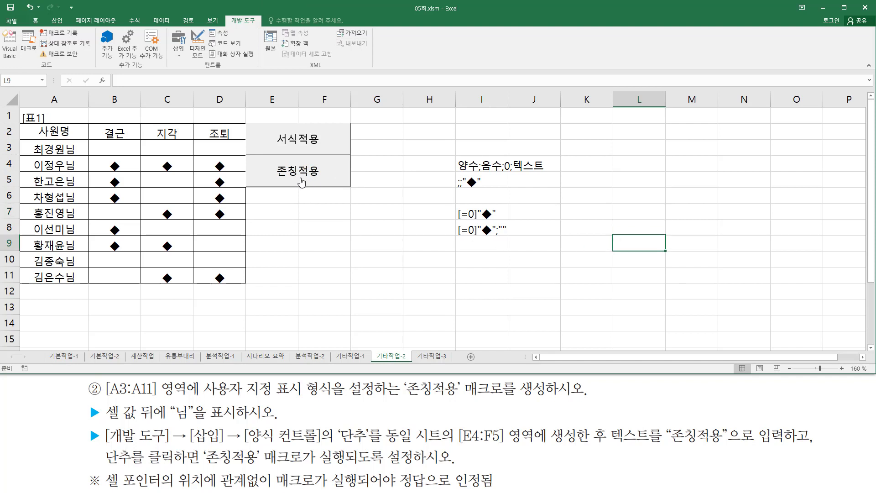
left_click(424, 261)
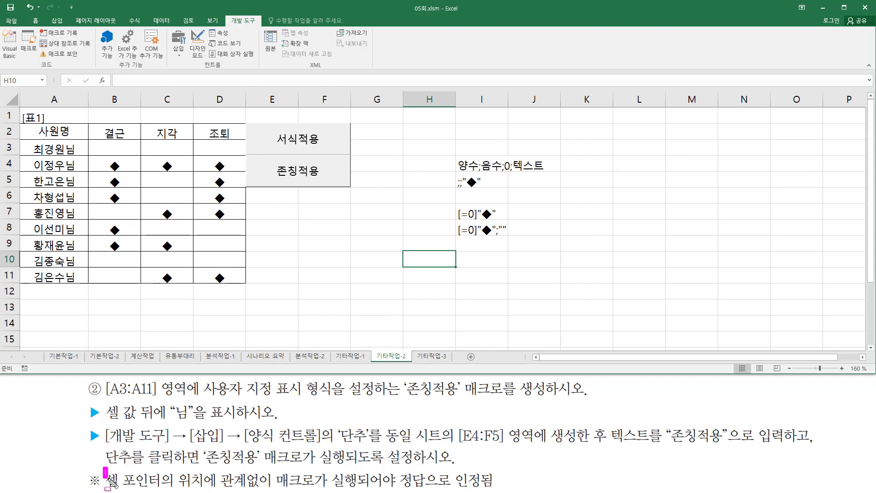
mouse_move(106, 469)
left_mouse_down()
mouse_move(231, 489)
mouse_move(495, 491)
left_mouse_up()
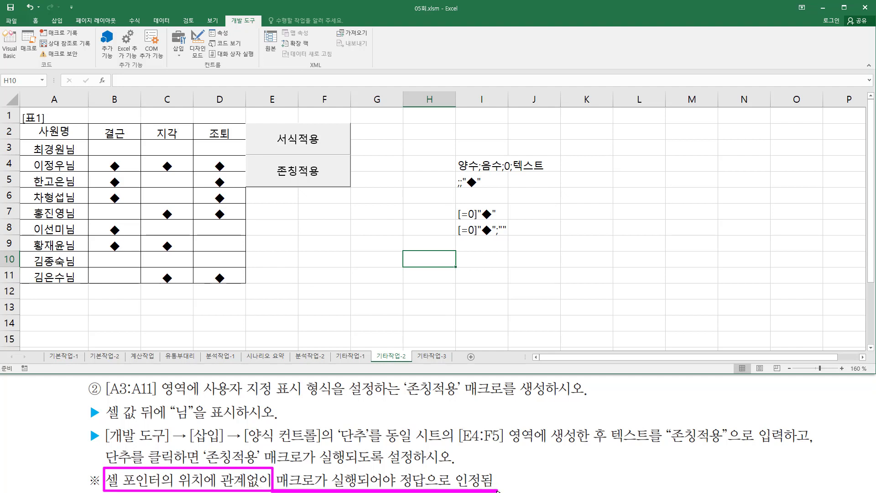
key("Escape")
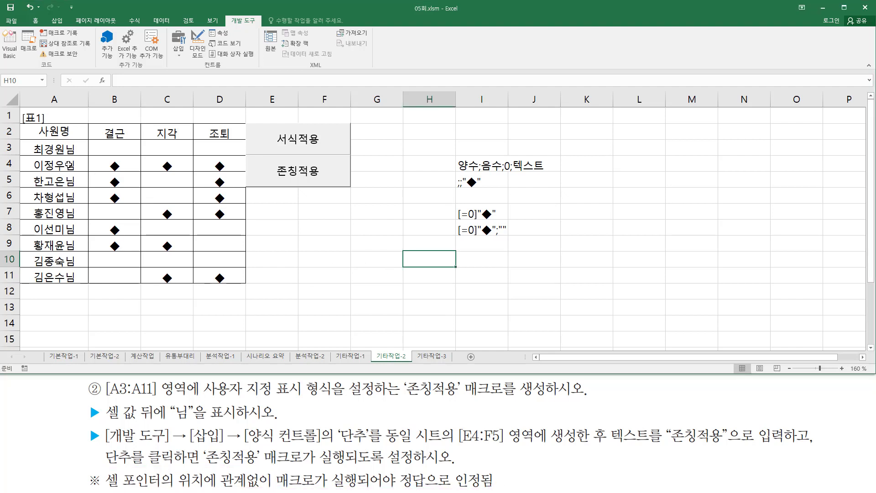
left_click_drag(29, 144, 80, 286)
left_click_drag(98, 143, 228, 279)
key("Escape")
Reset the number format of A3:D11 to General (일반) and deselect the range.
left_click_drag(67, 154, 231, 285)
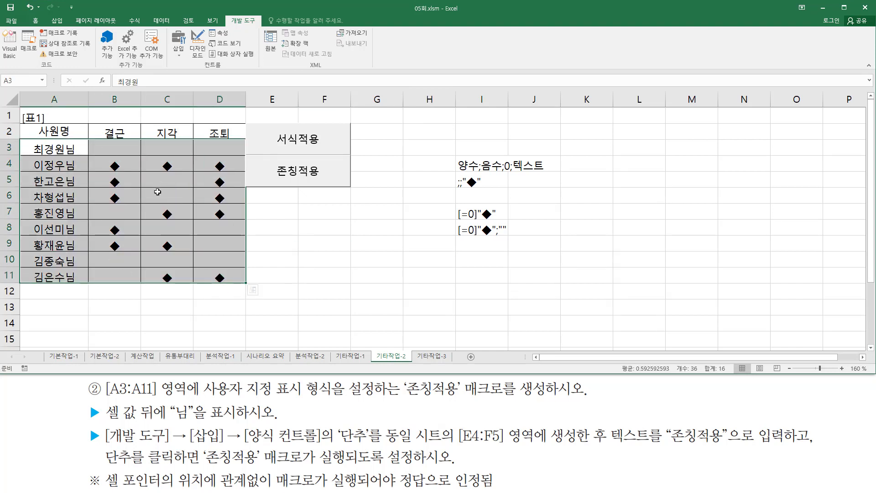
key("ctrl+1")
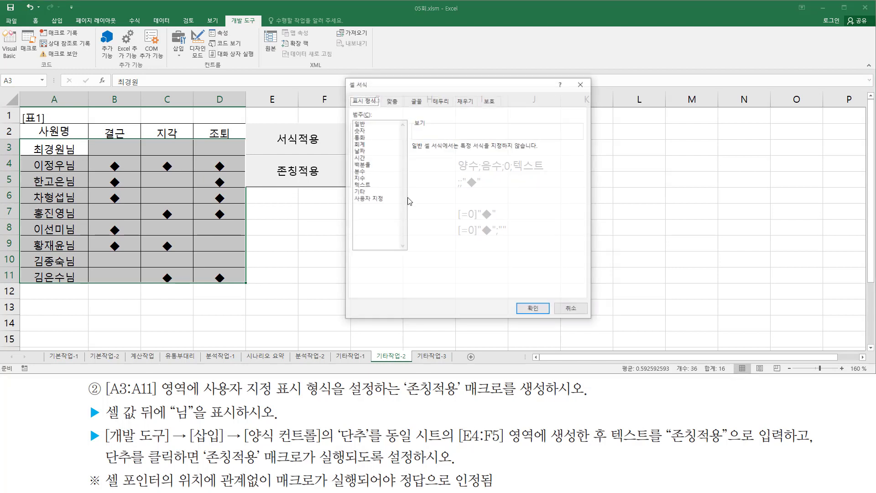
left_click(368, 124)
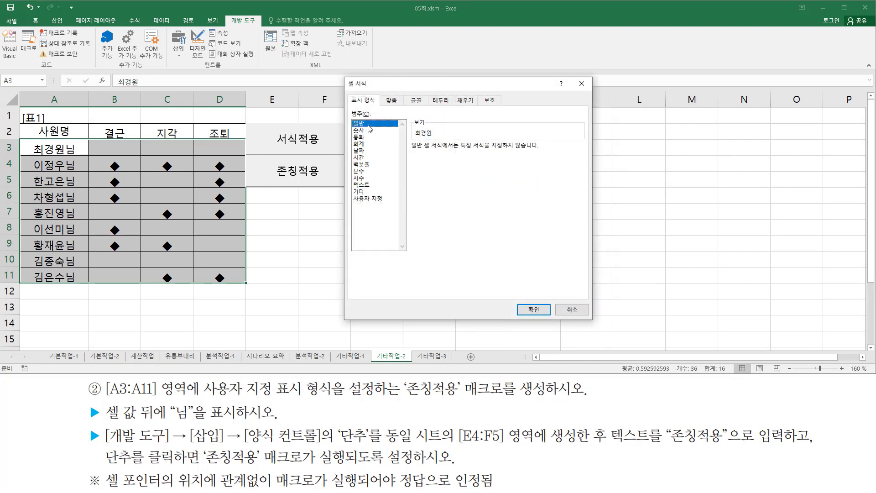
left_click(525, 308)
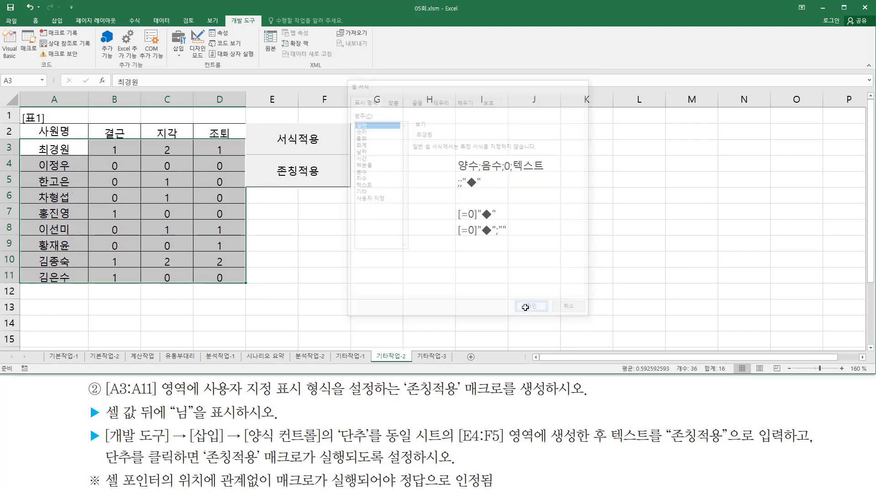
left_click(516, 295)
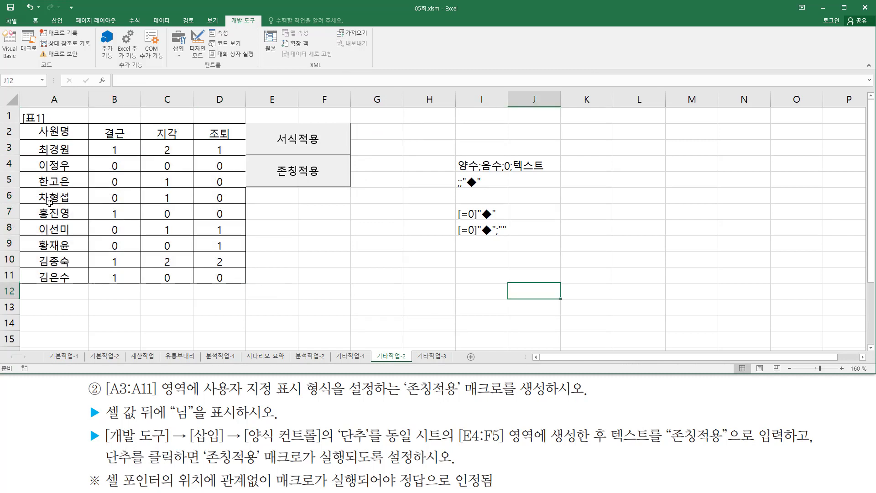
Test the 서식적용 button by running its macro while a cell outside the table, D14, is selected.
left_click(380, 248)
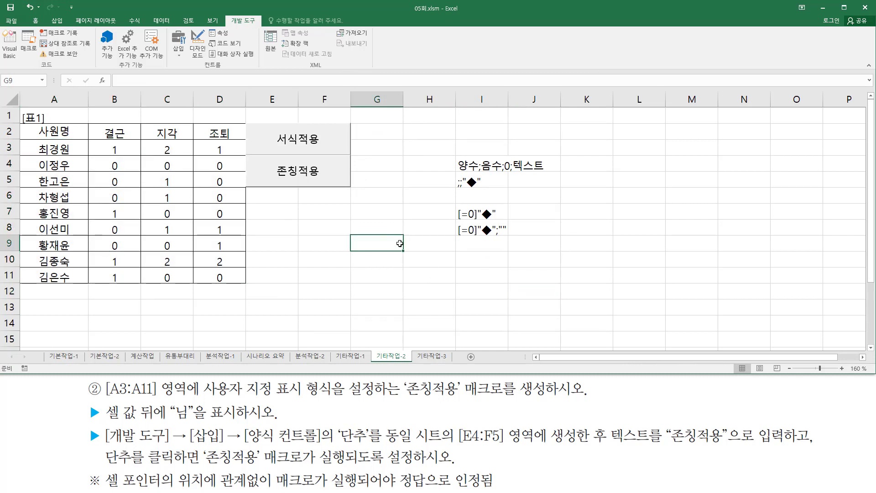
left_click(304, 289)
left_click(325, 330)
left_click(429, 260)
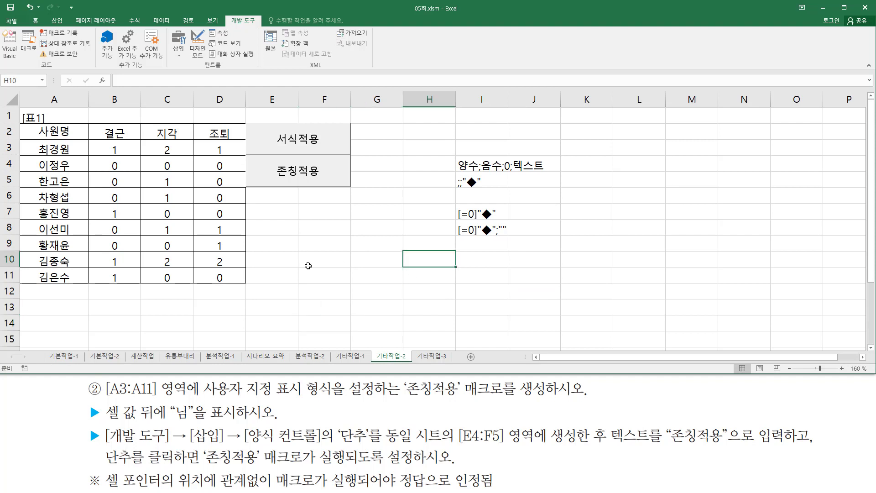
left_click(122, 292)
left_click(115, 323)
left_click(217, 325)
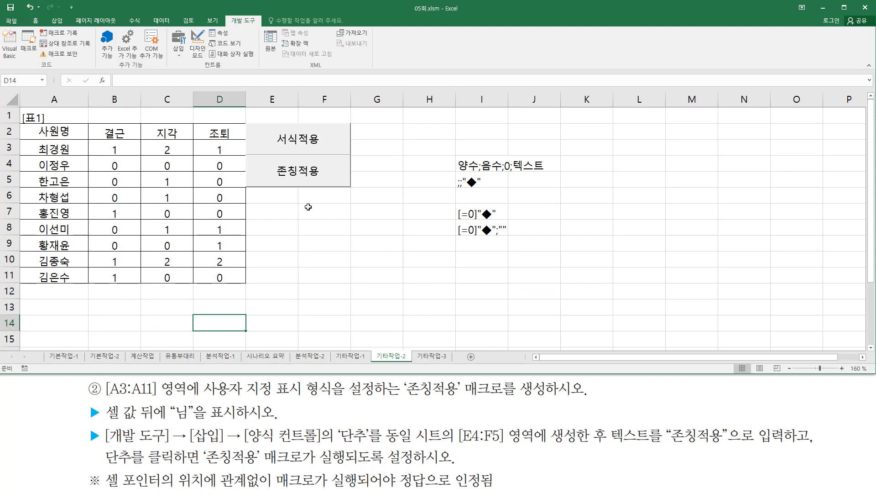
left_click(311, 144)
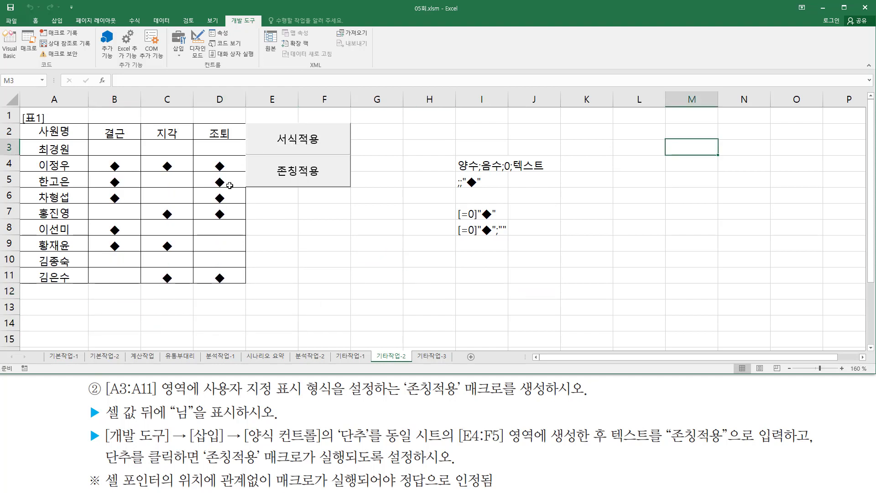
Test the 존칭적용 button by running its macro while a cell outside the table, B13, is selected.
left_click(587, 270)
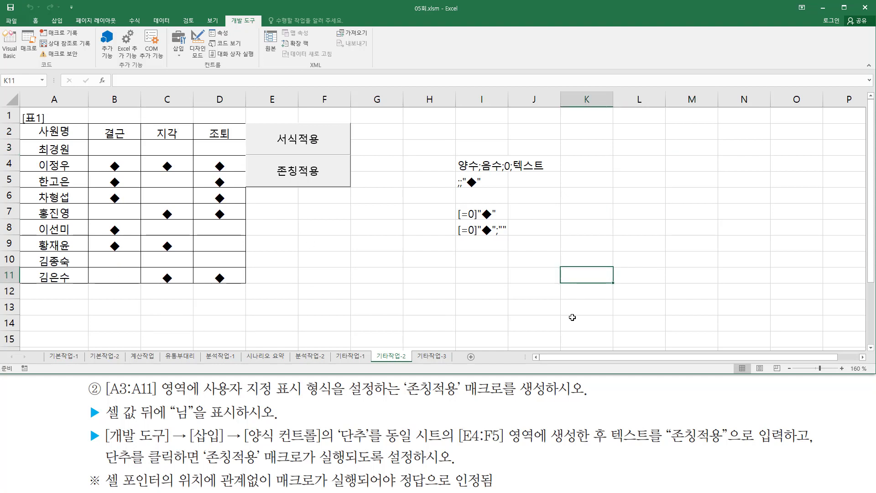
left_click(433, 288)
left_click(411, 209)
left_click(477, 133)
left_click(376, 245)
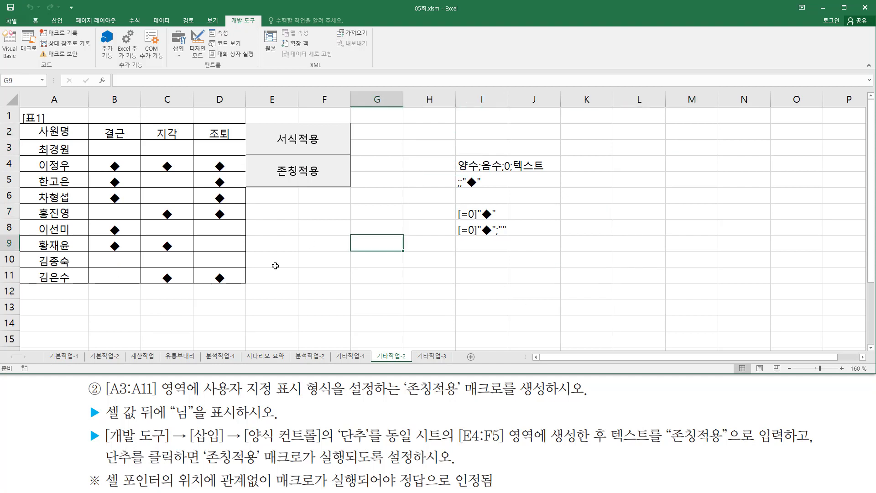
left_click(274, 261)
left_click(119, 306)
left_click(298, 180)
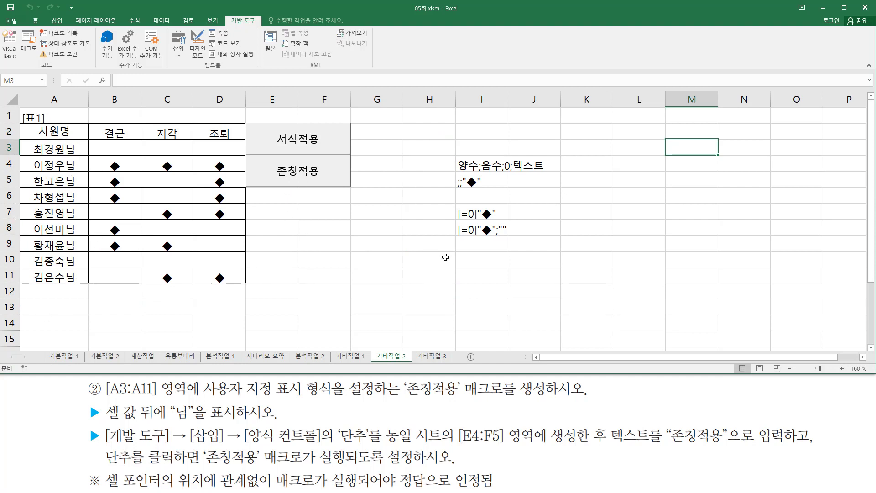
Enter the format code @"님" as a note in cell I10.
left_click(459, 286)
left_click(352, 285)
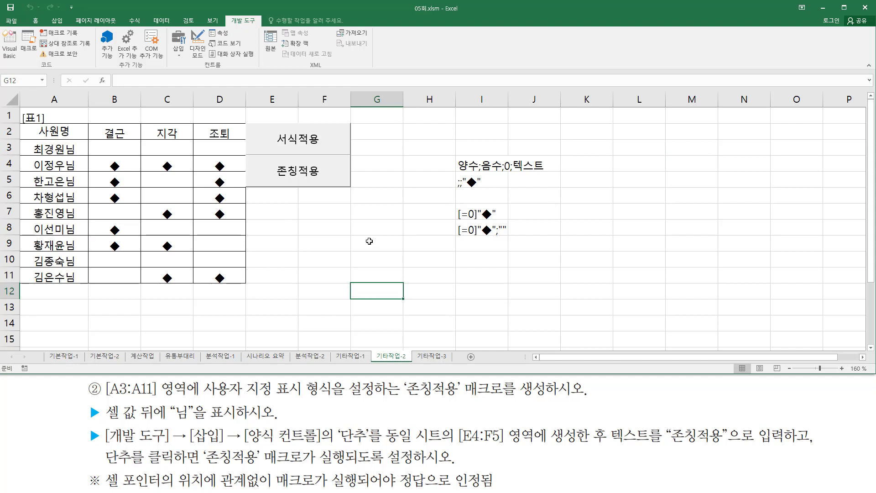
left_click(471, 264)
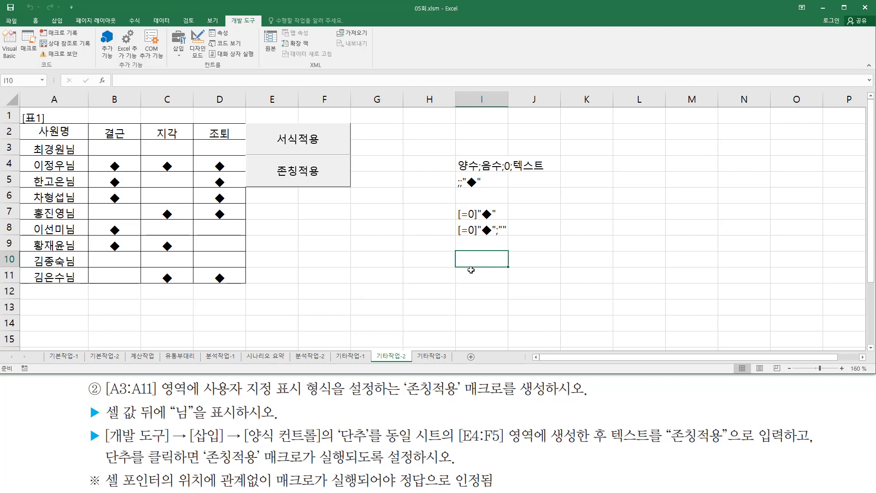
type("@\"님\"")
left_click(400, 275)
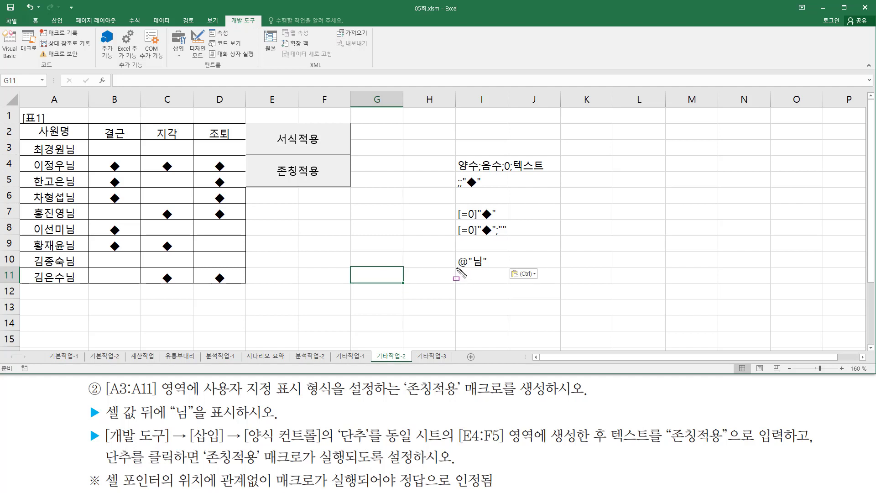
left_click_drag(456, 268, 469, 268)
left_click(335, 250)
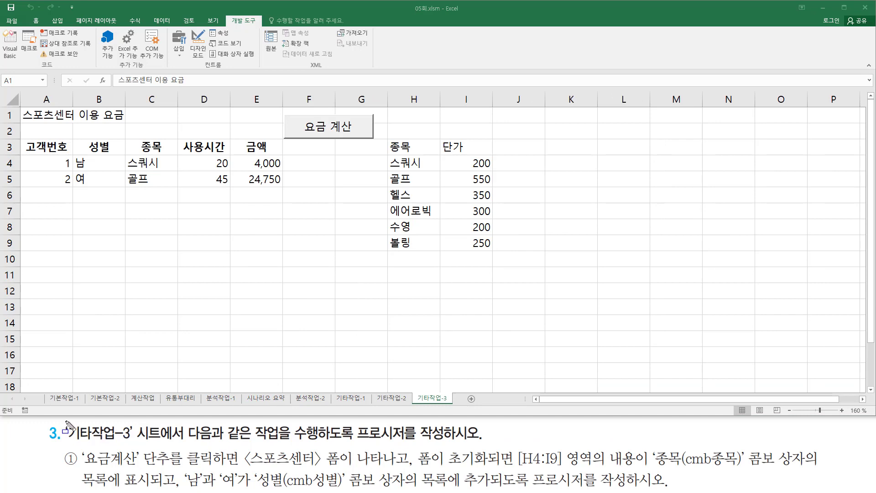
left_click_drag(65, 421, 135, 446)
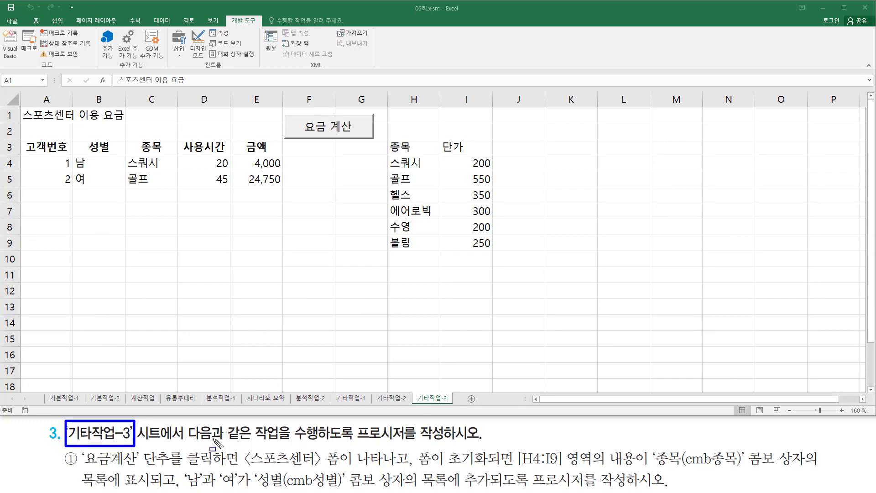
left_click_drag(354, 441, 479, 441)
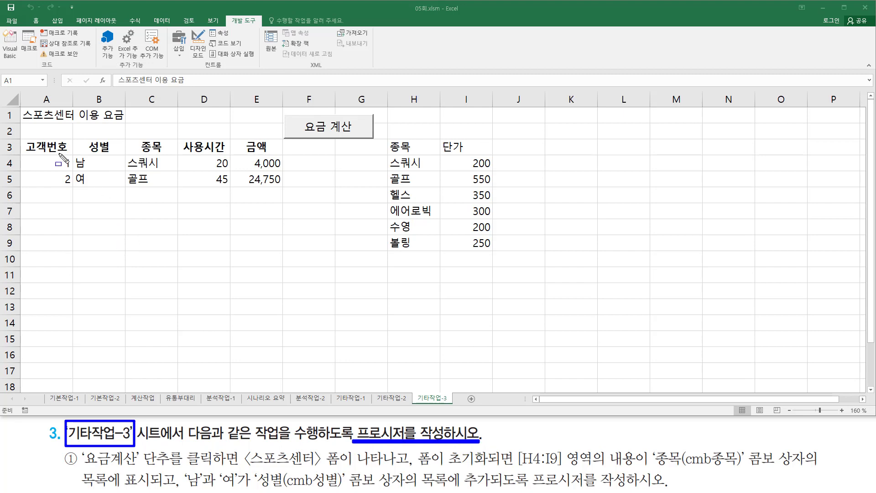
mouse_move(19, 106)
left_mouse_down()
mouse_move(134, 187)
mouse_move(467, 231)
mouse_move(507, 276)
left_mouse_up()
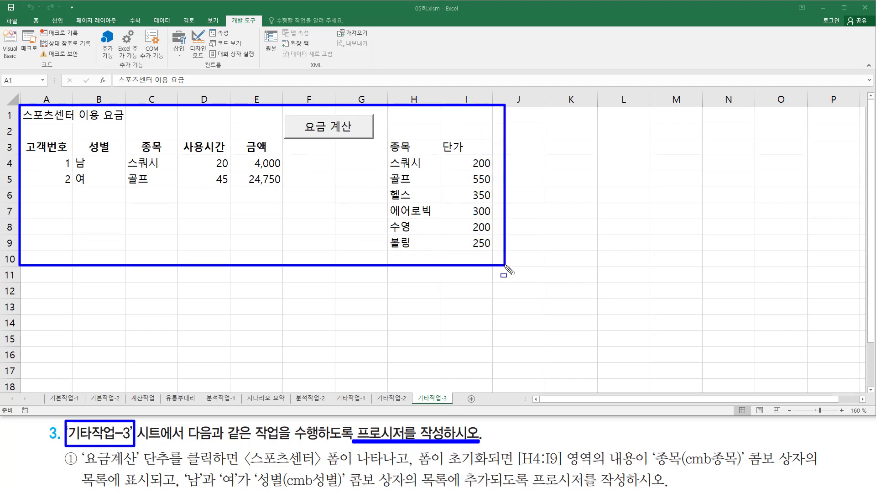
key("Escape")
left_click(247, 255)
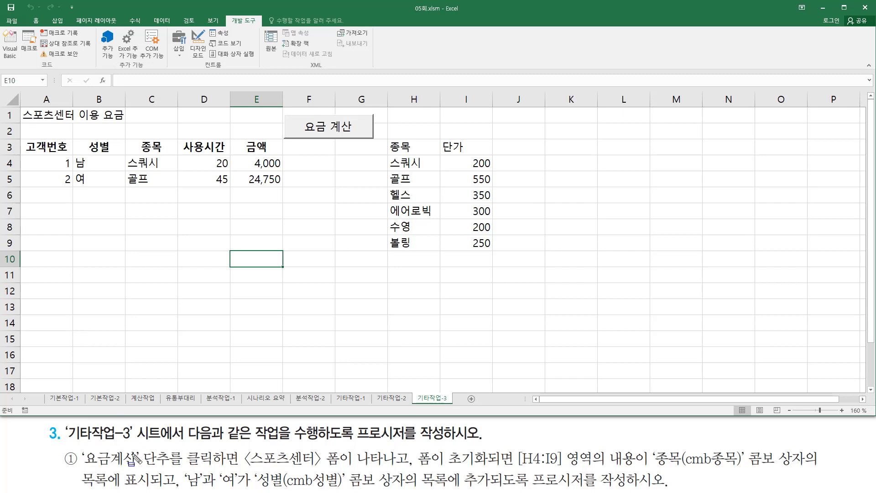
left_click_drag(83, 468, 174, 470)
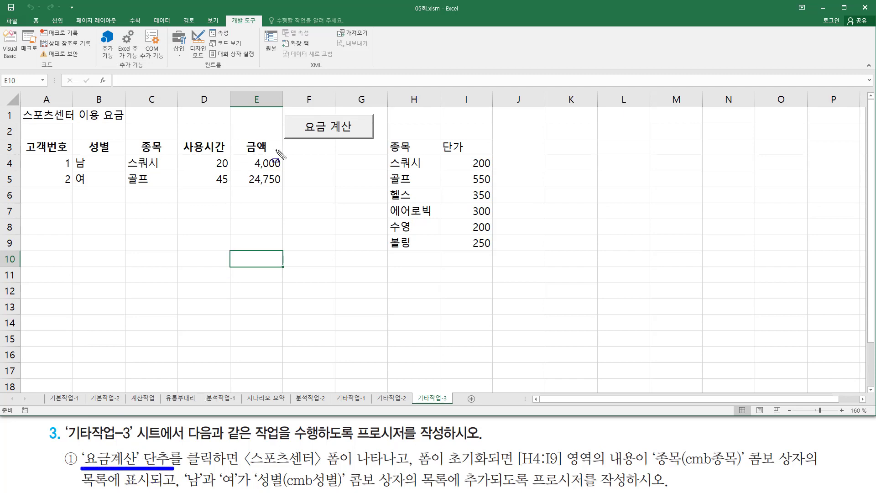
mouse_move(282, 114)
left_mouse_down()
mouse_move(342, 140)
mouse_move(374, 138)
left_mouse_up()
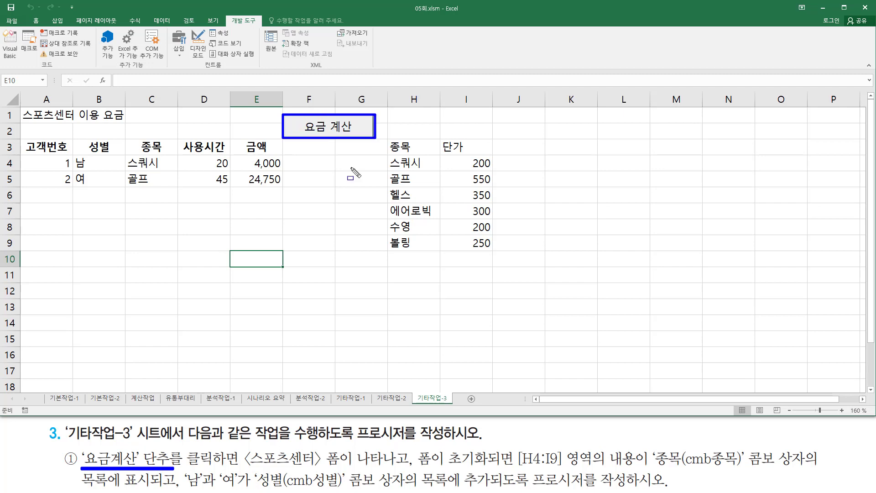
mouse_move(185, 446)
left_mouse_down()
mouse_move(184, 468)
mouse_move(233, 469)
mouse_move(237, 446)
mouse_move(292, 466)
mouse_move(407, 468)
mouse_move(413, 459)
mouse_move(413, 467)
left_mouse_up()
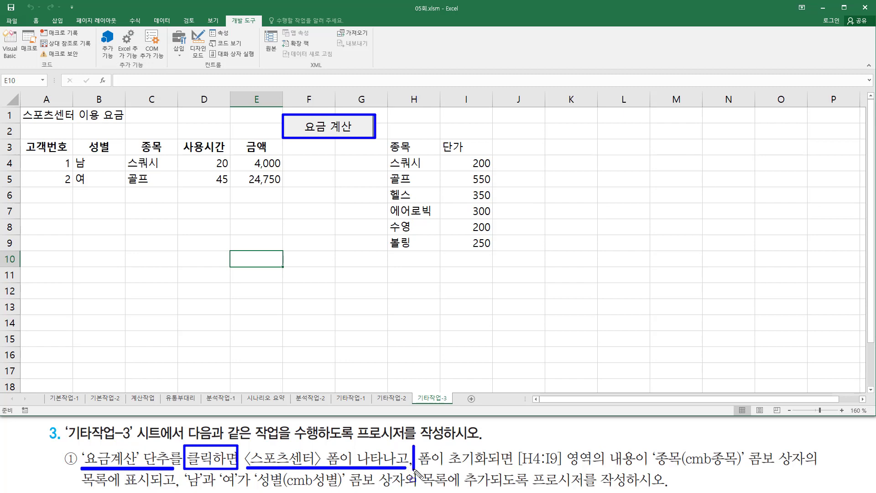
key("Escape")
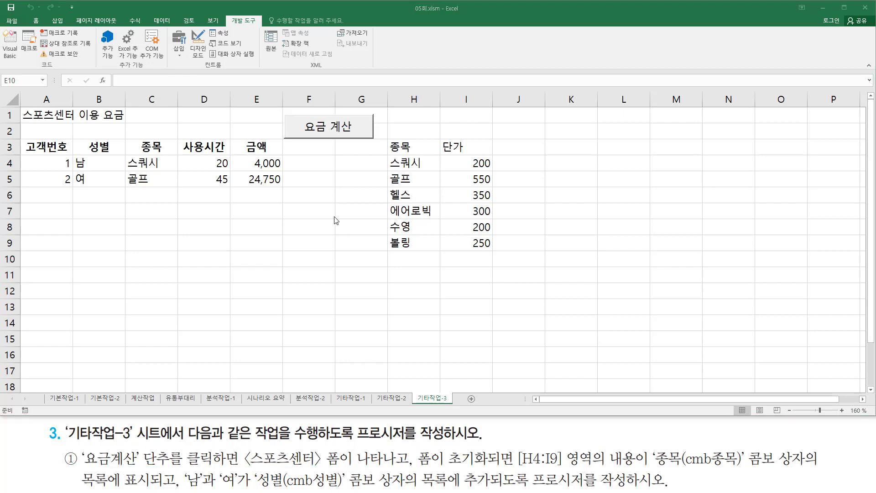
left_click_drag(228, 16, 256, 26)
mouse_move(188, 26)
left_mouse_down()
mouse_move(189, 66)
mouse_move(209, 68)
left_mouse_up()
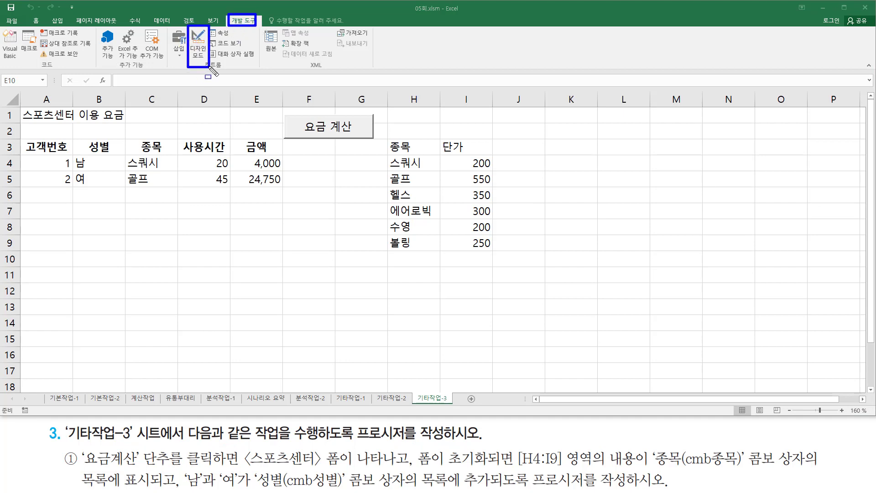
Turn on Design Mode and open the click procedure of the 요금 계산 button.
key("Escape")
left_click(202, 44)
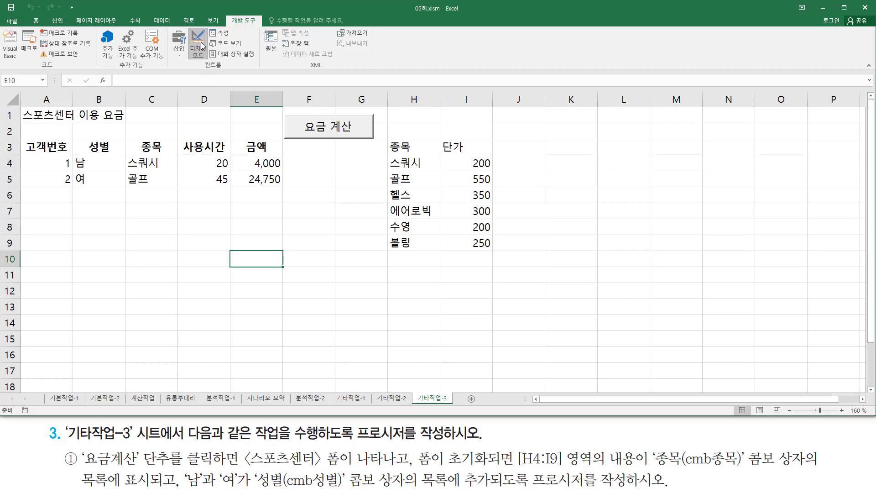
left_click(314, 131)
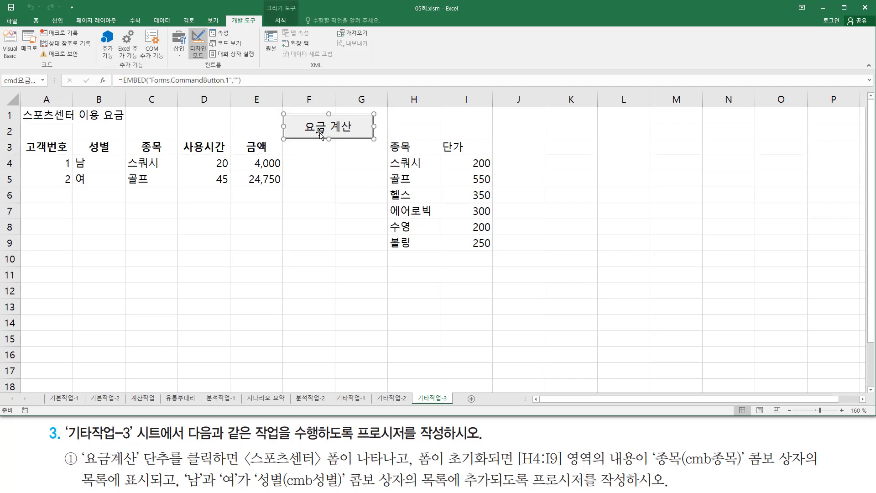
double_click(295, 130)
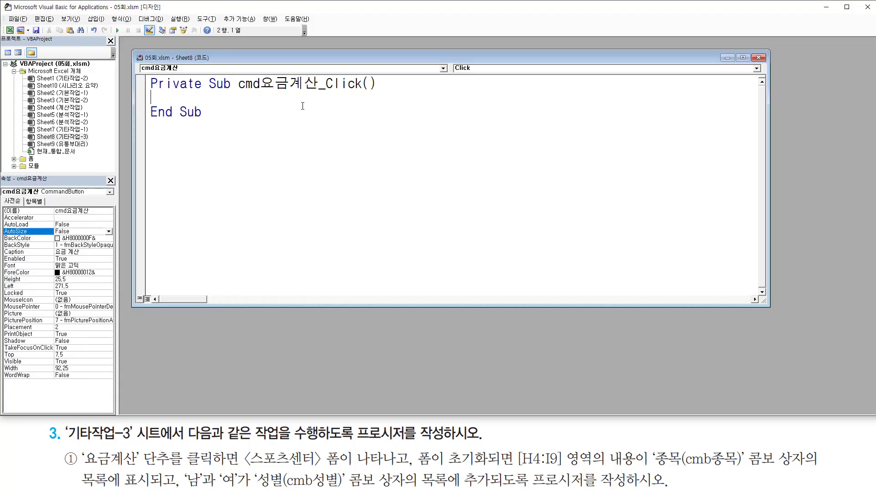
left_click_drag(234, 93, 373, 93)
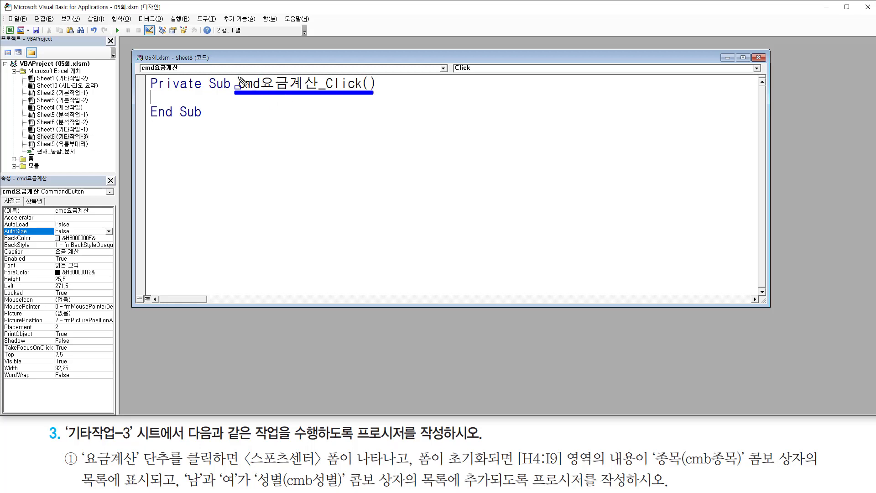
mouse_move(232, 72)
left_mouse_down()
mouse_move(248, 94)
mouse_move(380, 95)
left_mouse_up()
left_click_drag(152, 93, 226, 104)
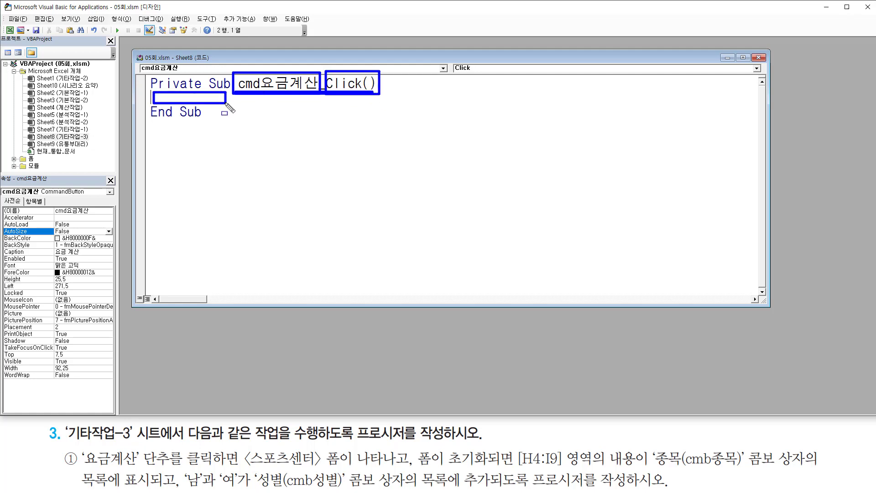
key("Escape")
Add the statement 스포츠센터.Show to the cmd요금계산_Click procedure, with a blank line above it.
key("Return")
key("Return")
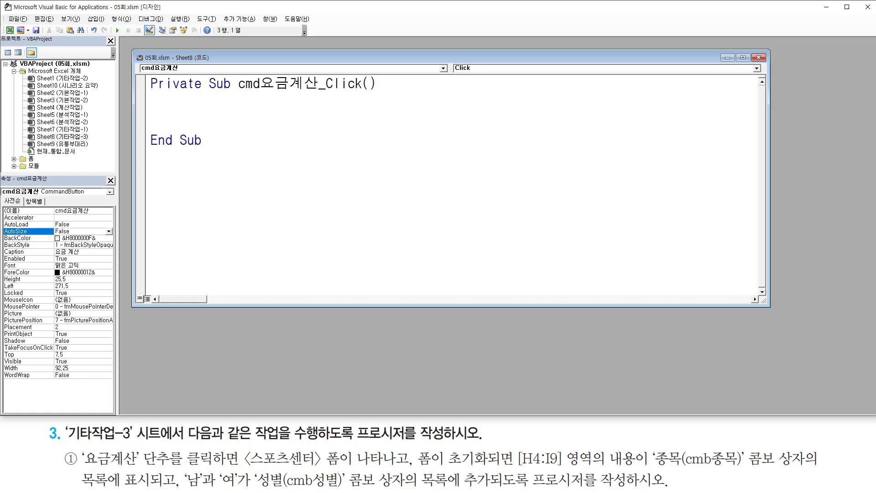
type("스포츠센터.sh")
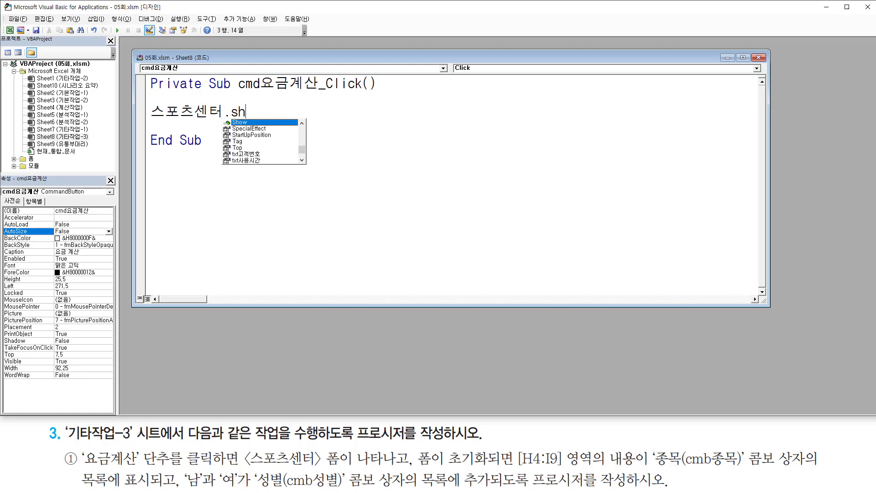
key("Tab")
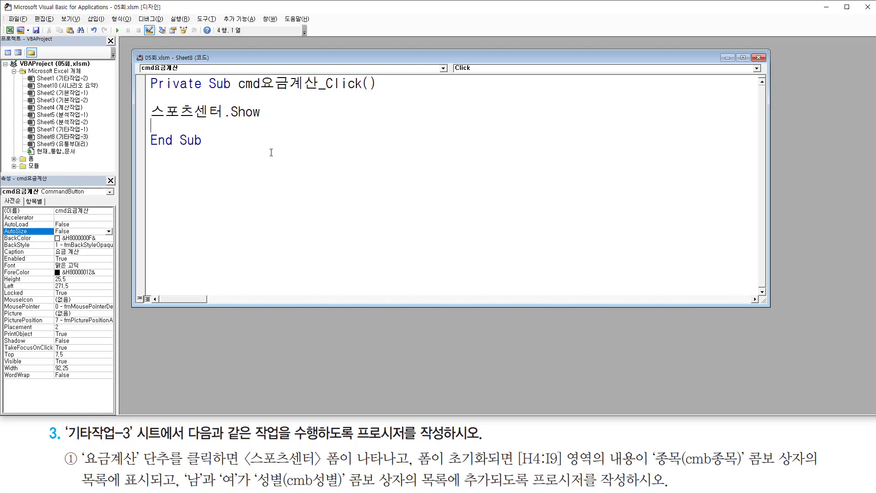
Return to the worksheet, turn off Design Mode and test the 요금 계산 button.
left_click_drag(413, 449, 412, 472)
left_click(226, 128)
left_click_drag(2, 20, 19, 41)
left_click(10, 31)
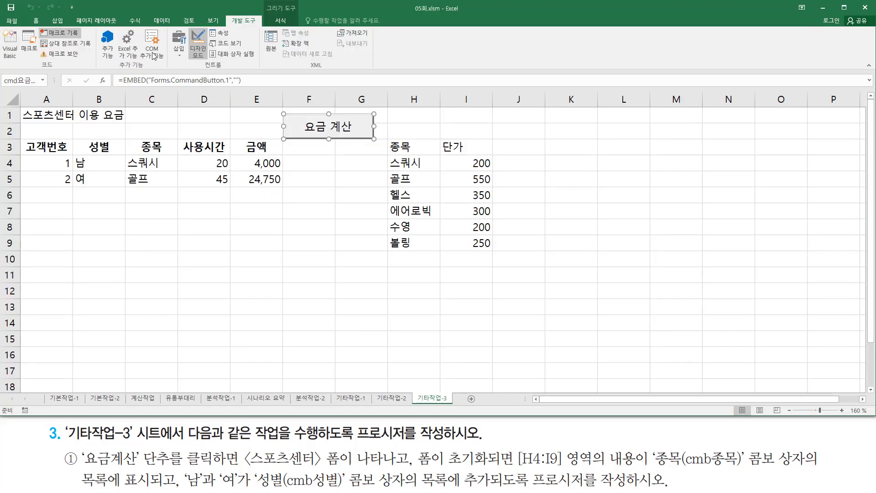
left_click(198, 50)
left_click(332, 230)
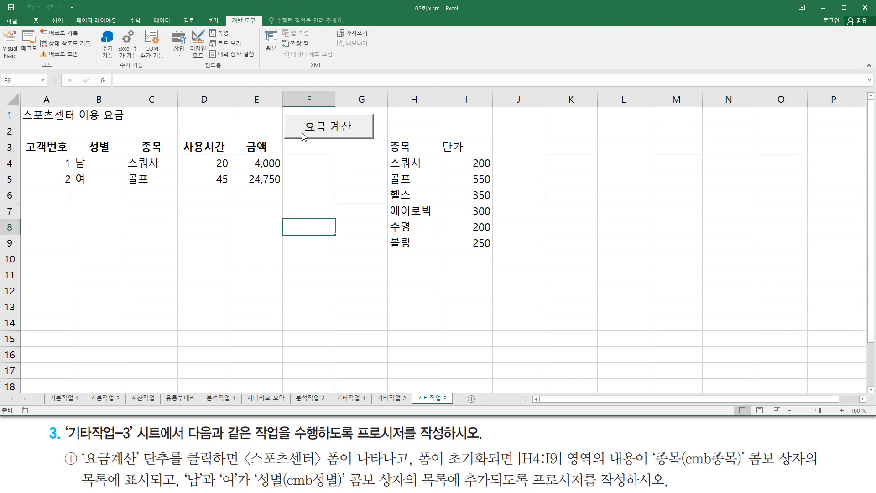
left_click(336, 130)
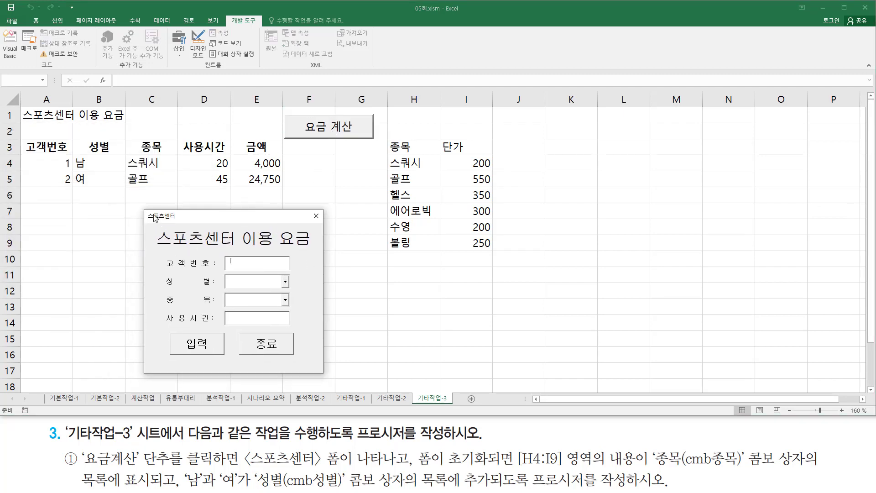
mouse_move(142, 208)
left_mouse_down()
mouse_move(203, 323)
mouse_move(325, 377)
left_mouse_up()
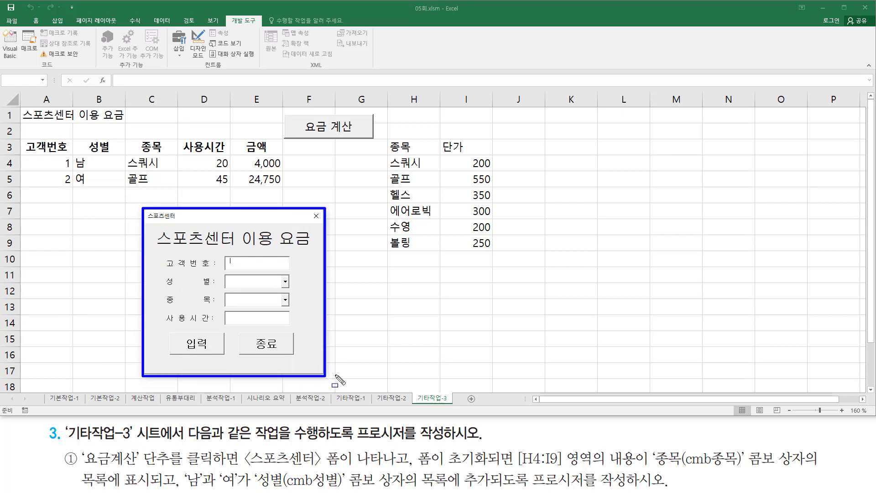
left_click_drag(411, 447, 411, 469)
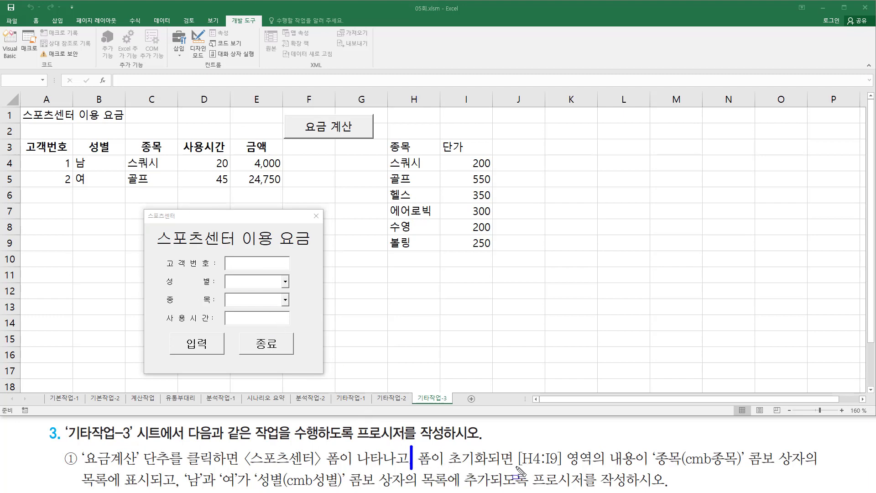
mouse_move(517, 468)
left_mouse_down()
mouse_move(564, 477)
mouse_move(516, 450)
mouse_move(622, 445)
mouse_move(610, 445)
left_mouse_up()
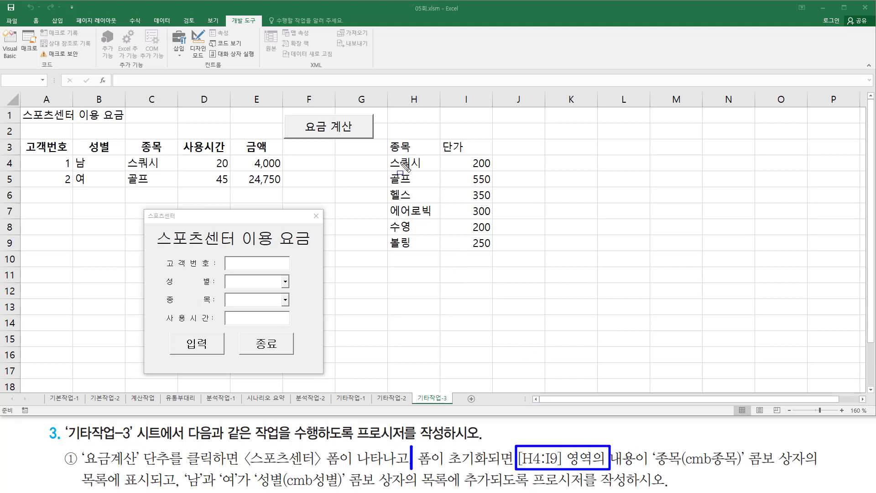
mouse_move(389, 156)
left_mouse_down()
mouse_move(425, 169)
mouse_move(462, 242)
mouse_move(494, 251)
left_mouse_up()
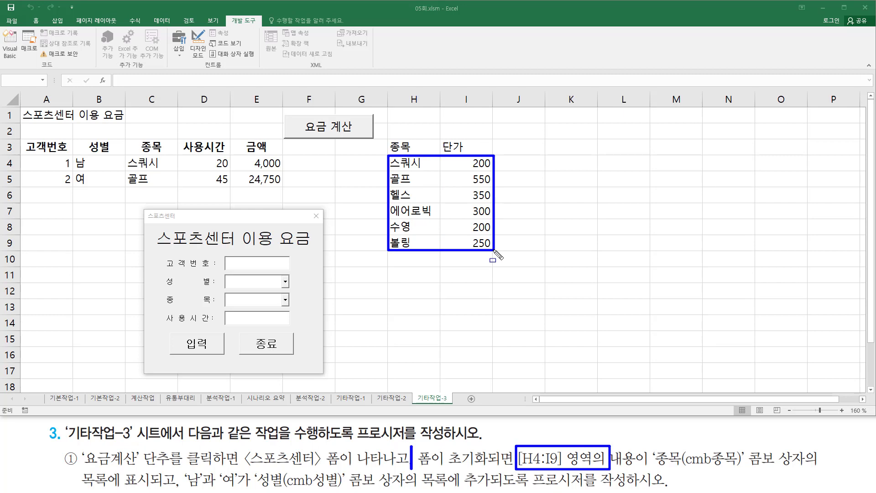
mouse_move(653, 466)
left_mouse_down()
mouse_move(814, 468)
mouse_move(810, 447)
left_mouse_up()
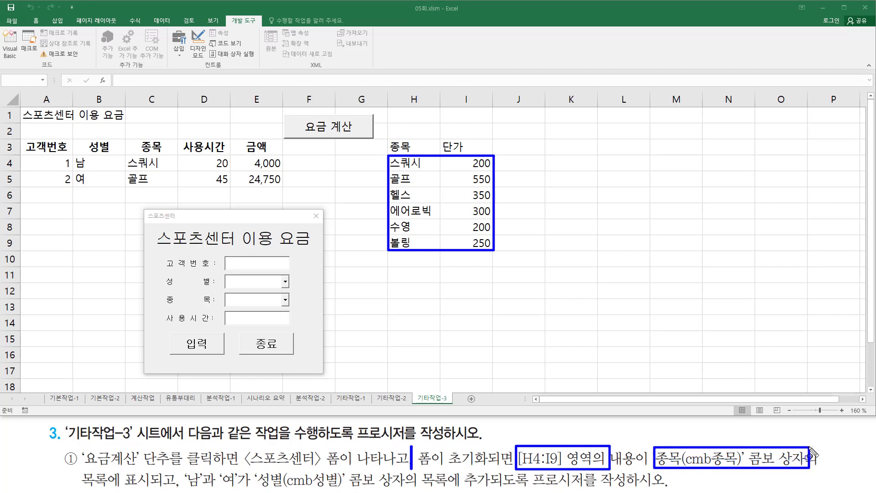
left_click_drag(77, 485, 164, 489)
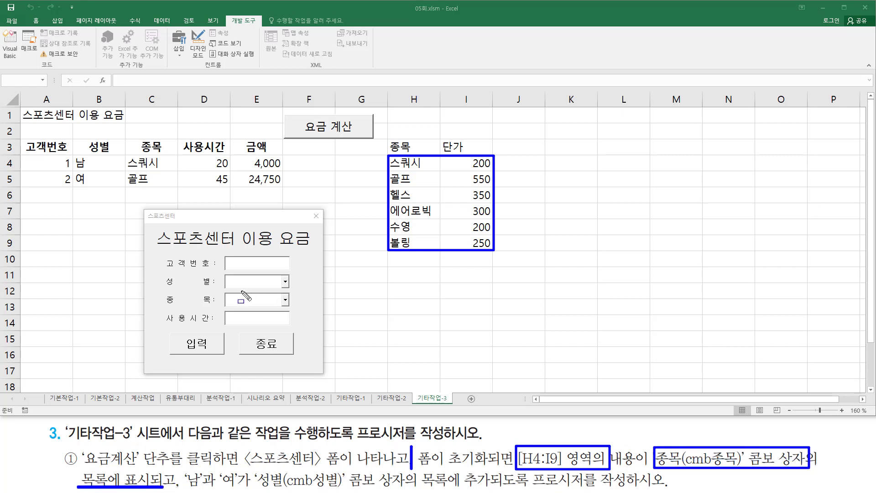
mouse_move(223, 291)
left_mouse_down()
mouse_move(238, 304)
mouse_move(295, 308)
left_mouse_up()
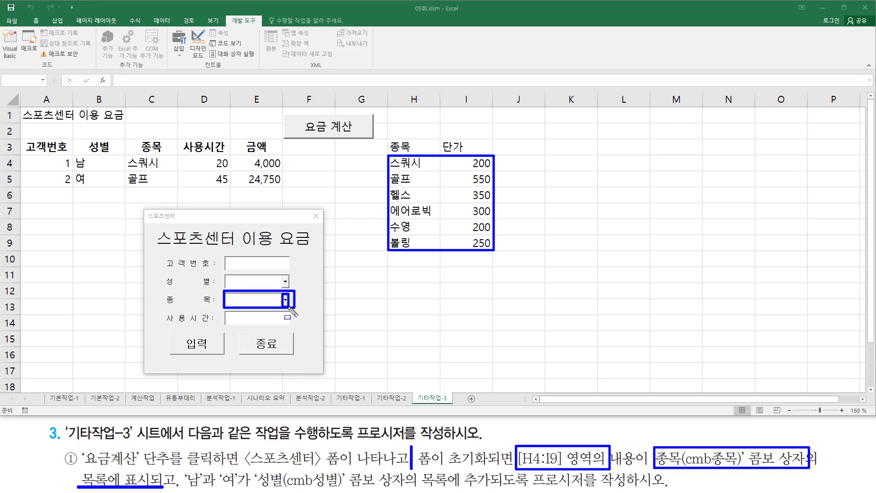
mouse_move(403, 161)
left_mouse_down()
mouse_move(454, 237)
mouse_move(476, 243)
left_mouse_up()
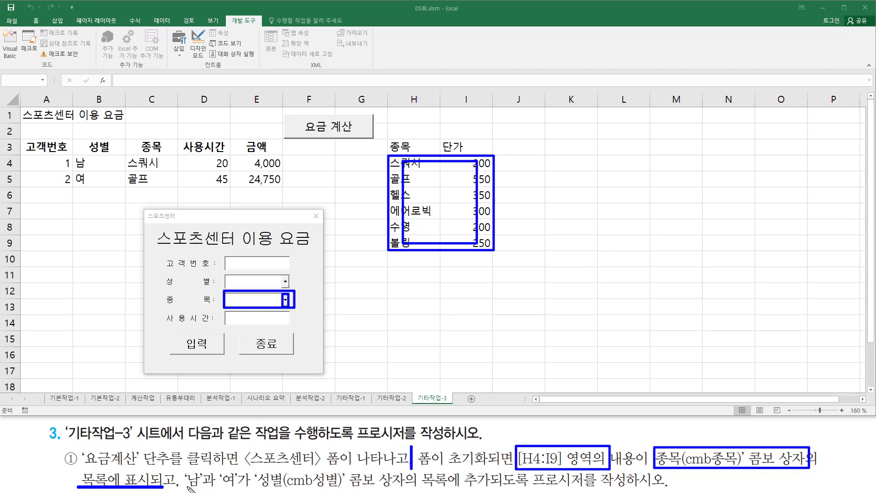
left_click_drag(187, 487, 670, 489)
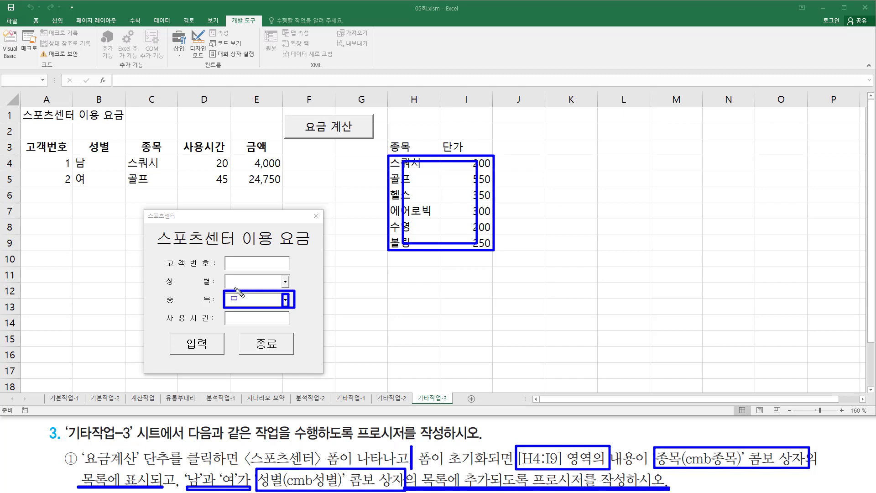
mouse_move(226, 272)
left_mouse_down()
mouse_move(225, 285)
mouse_move(291, 287)
left_mouse_up()
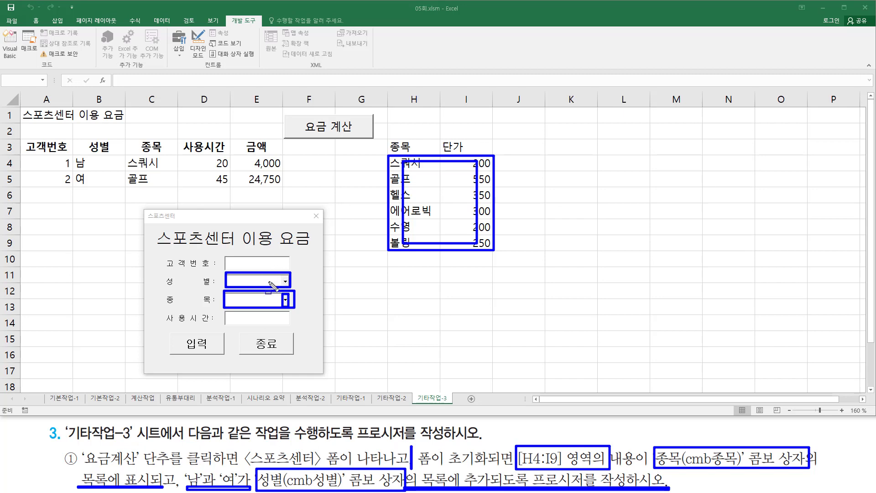
key("Escape")
Check the drop-down lists of the 성별 and 종목 combo boxes in the 스포츠센터 form and close the form.
left_click(285, 281)
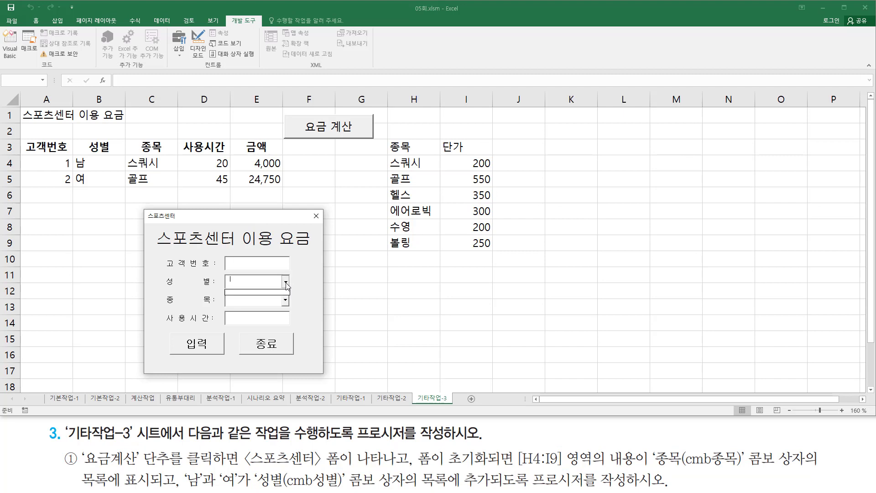
left_click(286, 282)
left_click(286, 282)
left_click(285, 283)
left_click(285, 283)
left_click(285, 282)
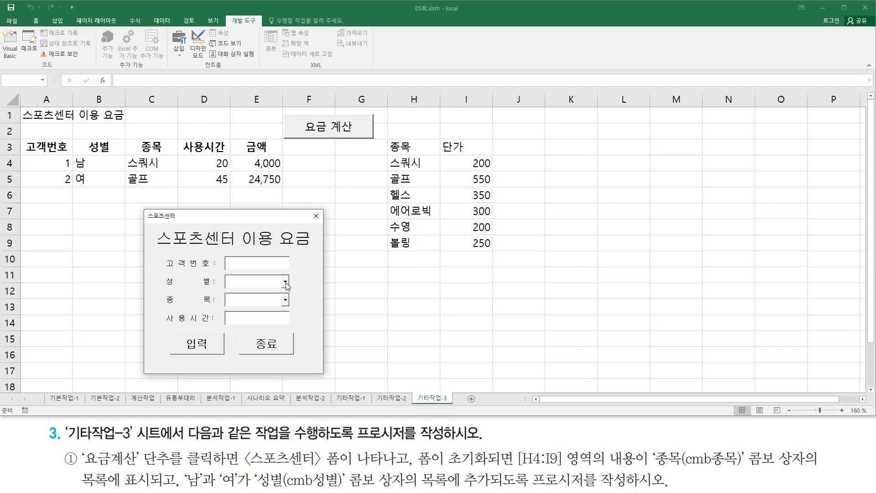
left_click(285, 301)
left_click(285, 301)
left_click(285, 301)
left_click(285, 301)
left_click(285, 301)
left_click(285, 301)
left_click(285, 301)
left_click(285, 301)
left_click(316, 216)
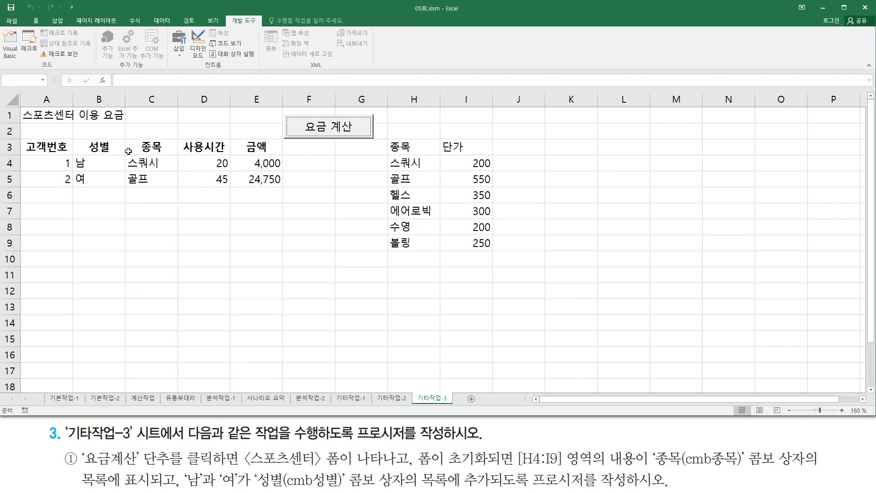
Open the 스포츠센터 form's design in the Visual Basic editor and move its window clear of the sheet's code.
left_click(7, 57)
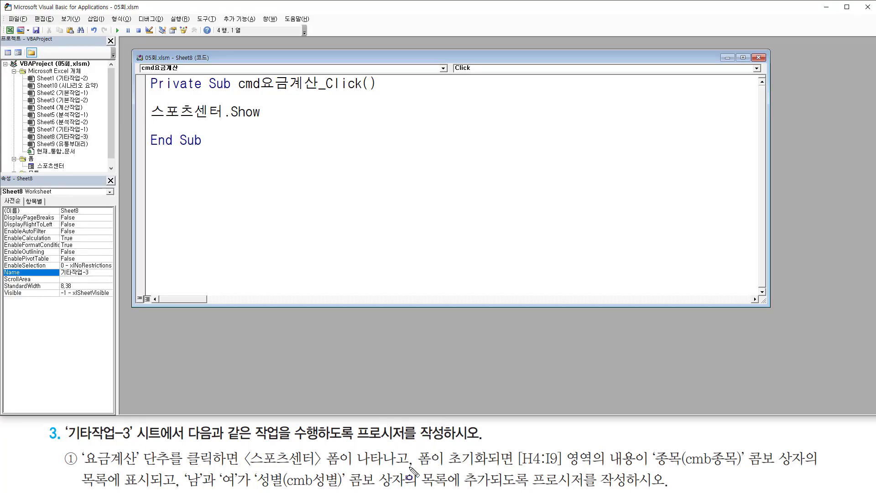
mouse_move(416, 444)
left_mouse_down()
mouse_move(461, 468)
mouse_move(495, 469)
left_mouse_up()
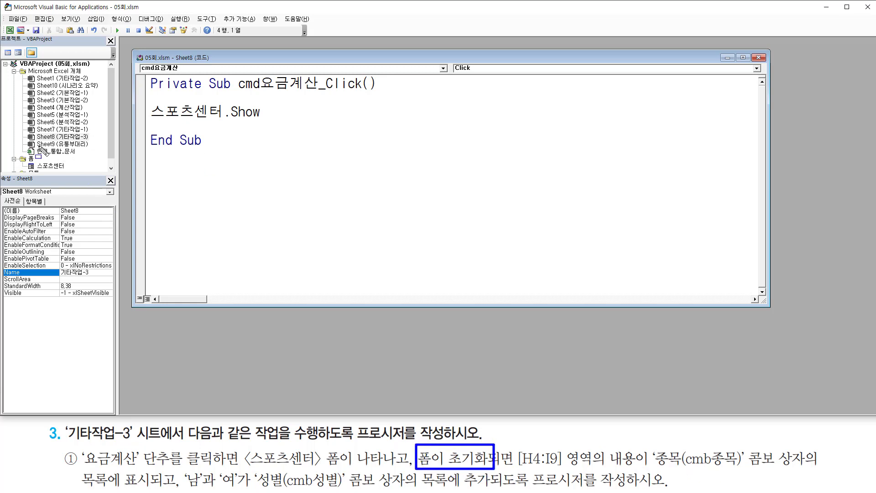
left_click_drag(30, 158, 72, 172)
mouse_move(2, 36)
left_mouse_down()
mouse_move(67, 143)
mouse_move(116, 186)
left_mouse_up()
key("Escape")
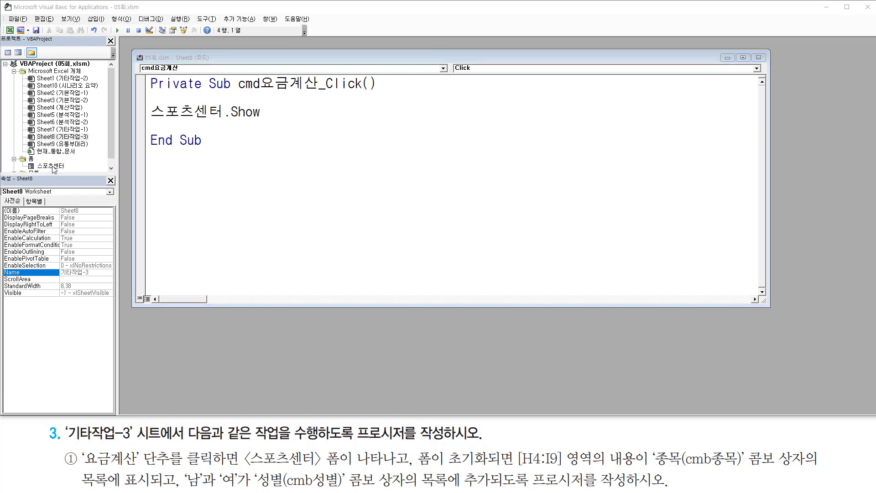
left_click(57, 167)
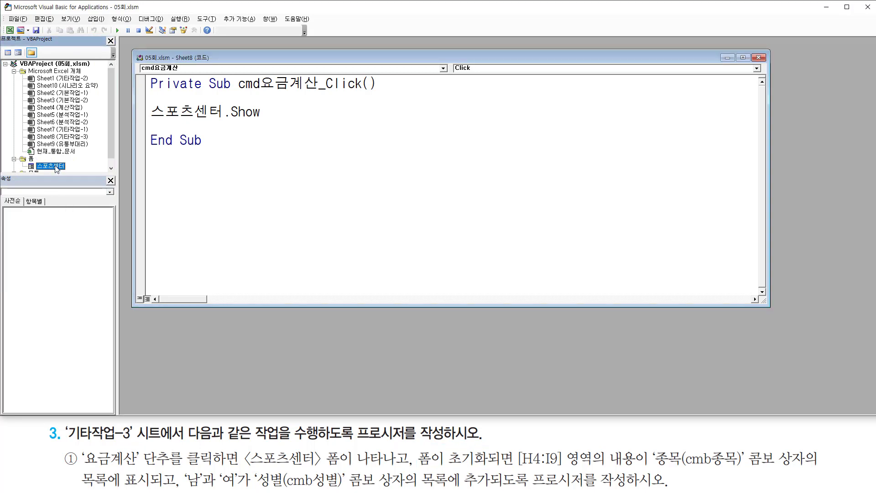
double_click(57, 167)
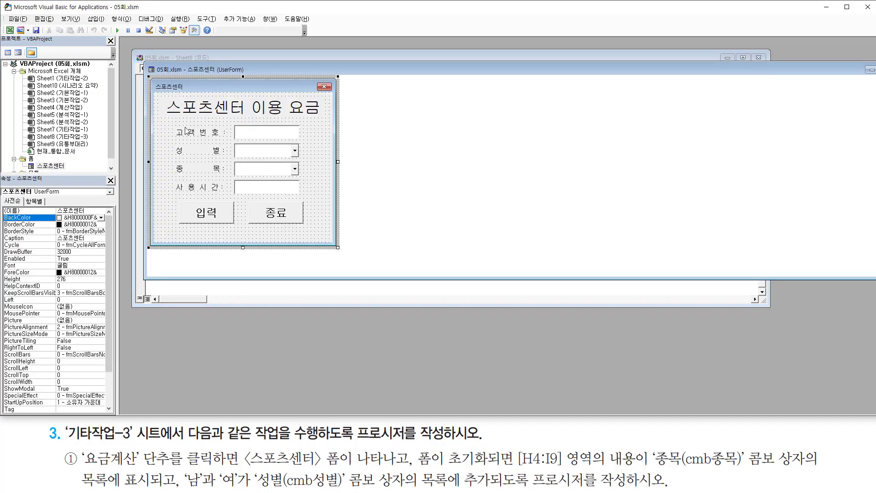
left_click_drag(144, 139, 668, 140)
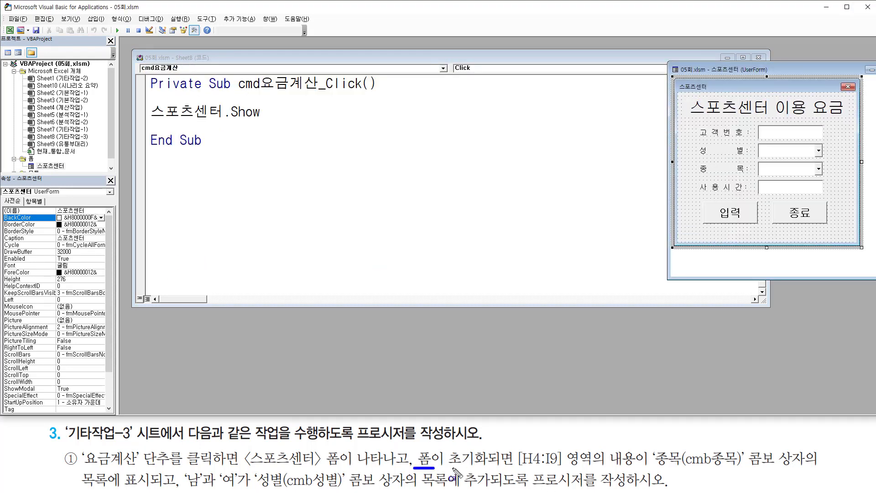
mouse_move(414, 449)
left_mouse_down()
mouse_move(501, 468)
mouse_move(490, 467)
left_mouse_up()
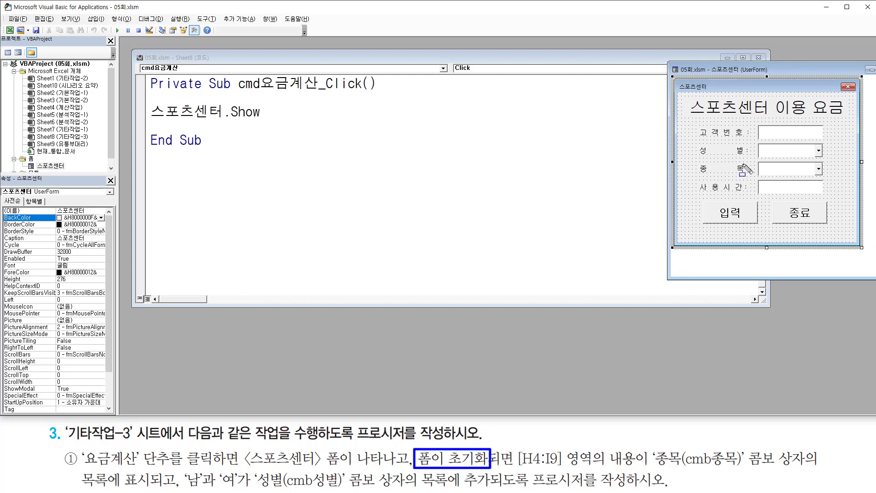
mouse_move(682, 129)
left_mouse_down()
mouse_move(694, 231)
mouse_move(835, 242)
left_mouse_up()
mouse_move(831, 124)
left_mouse_down()
mouse_move(842, 242)
mouse_move(851, 251)
left_mouse_up()
key("Escape")
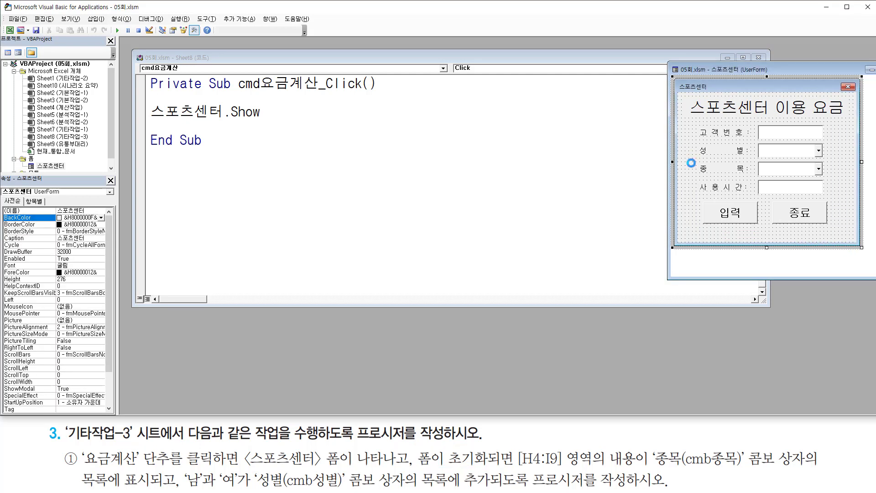
Open the code of the 스포츠센터 form from its background and move the code window below the 스포츠센터.Show line.
double_click(689, 163)
left_click_drag(393, 95, 362, 132)
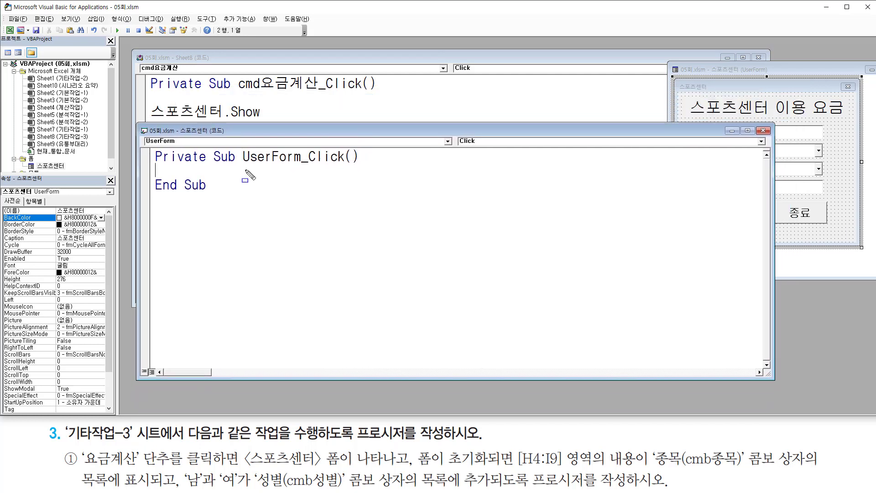
left_click_drag(242, 165, 368, 167)
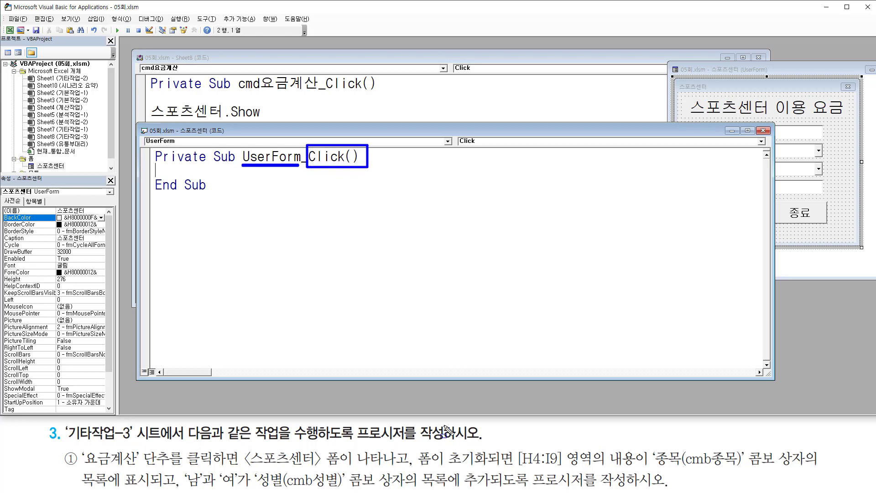
mouse_move(417, 448)
left_mouse_down()
mouse_move(445, 468)
mouse_move(494, 467)
left_mouse_up()
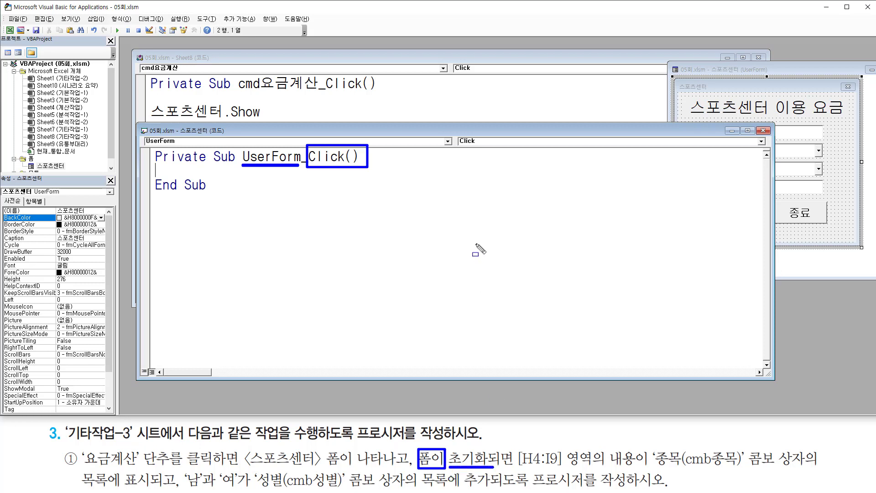
Create the Initialize event procedure for the 스포츠센터 UserForm.
left_click_drag(141, 131, 181, 143)
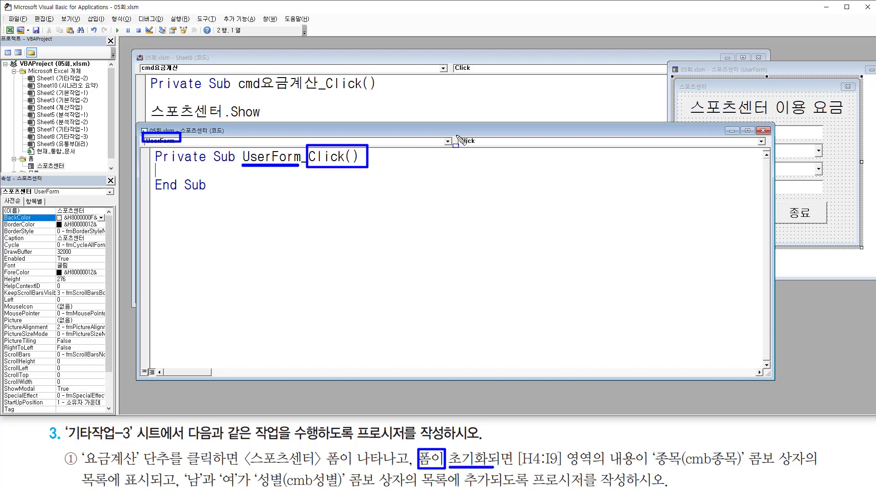
left_click_drag(456, 134, 485, 149)
key("Escape")
left_click(490, 144)
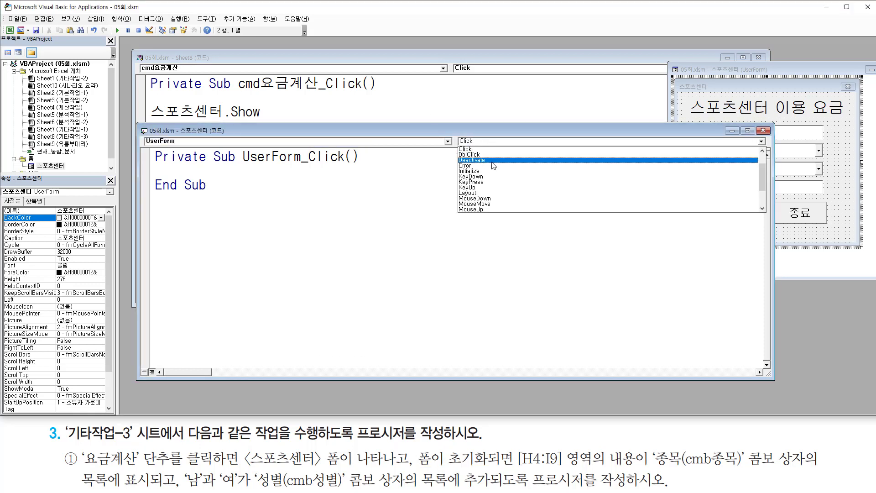
left_click(470, 171)
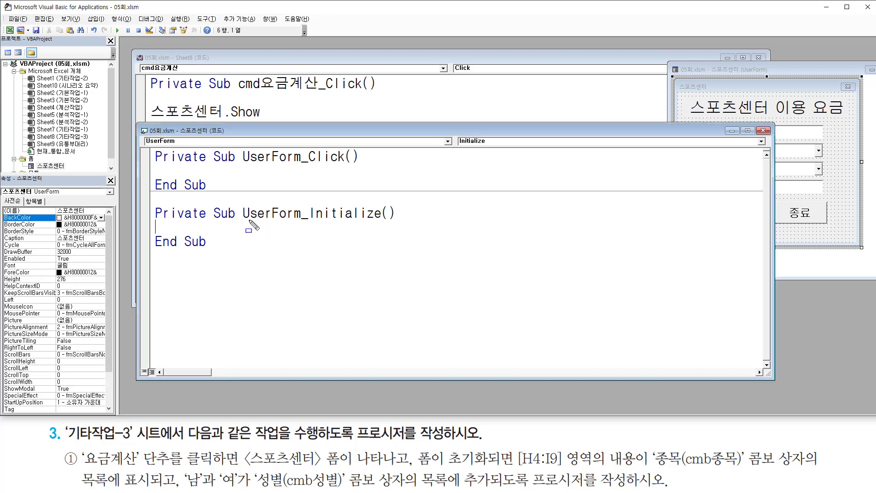
Add blank lines inside the UserForm_Initialize procedure to make room for its statements.
left_click_drag(242, 222, 395, 222)
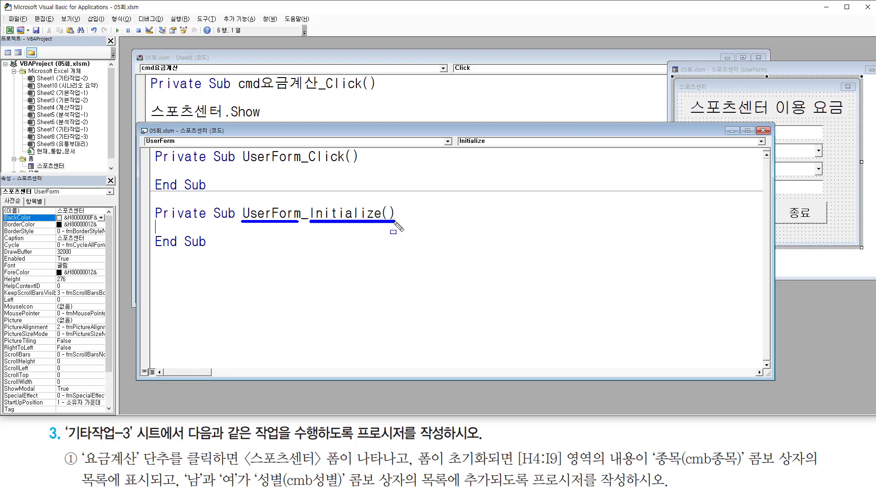
left_click_drag(156, 221, 233, 235)
key("Escape")
left_click(222, 234)
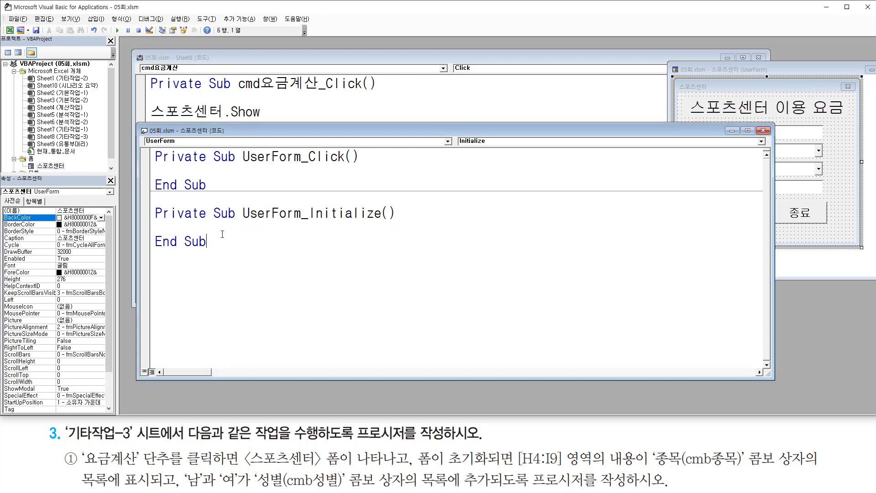
key("Return")
key("Return")
key("Return")
key("Return")
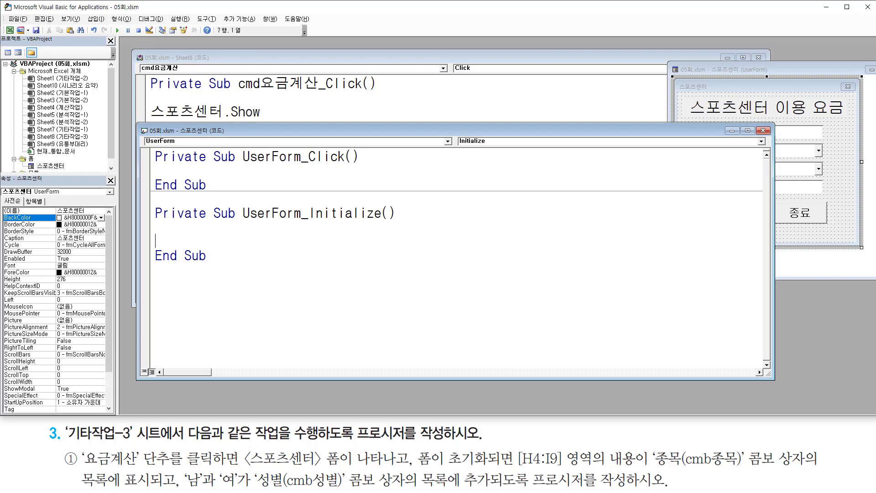
key("Up")
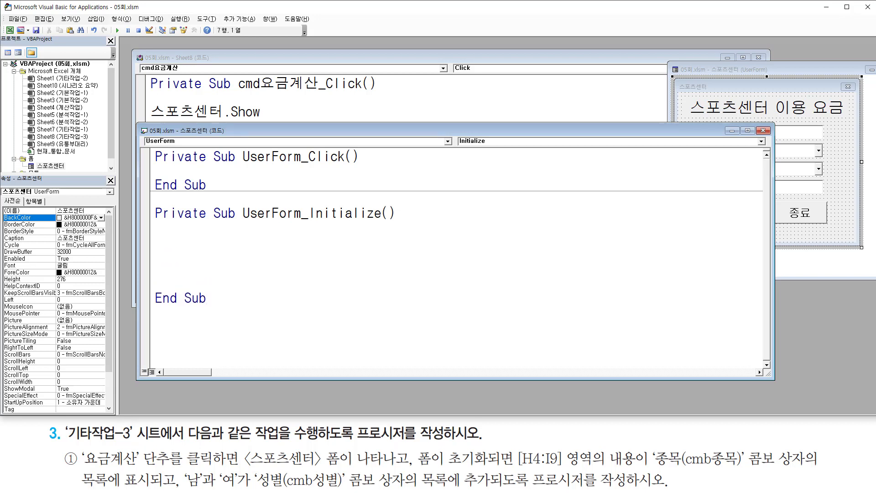
Write the statement cmb종목.RowSource = "h4:i9" in the UserForm_Initialize procedure.
type("ㅊ")
type("mb")
type("종목")
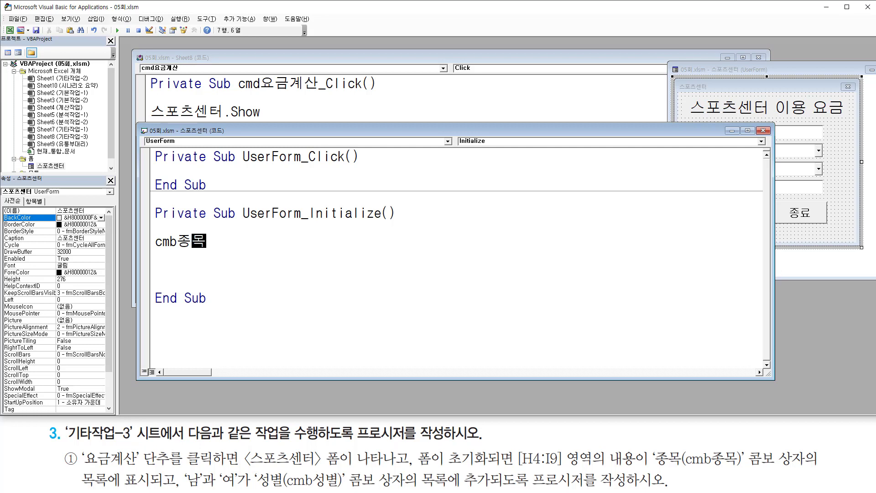
type(".ro")
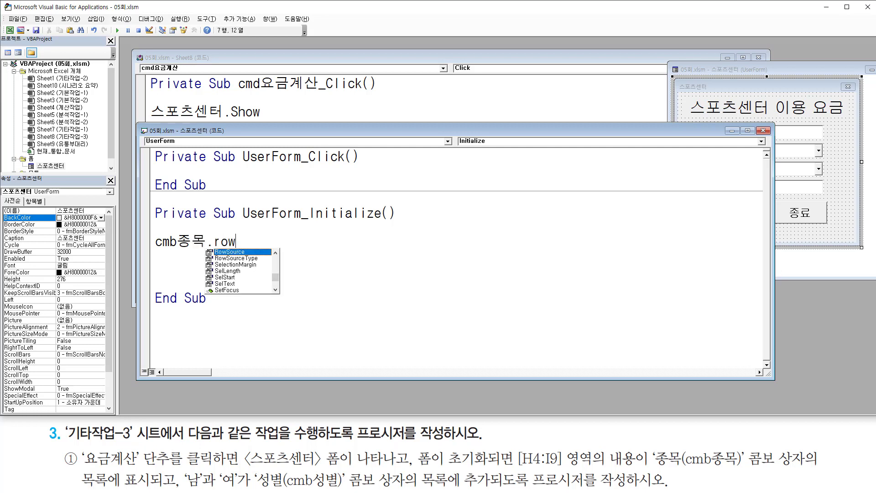
type("w")
key("Tab")
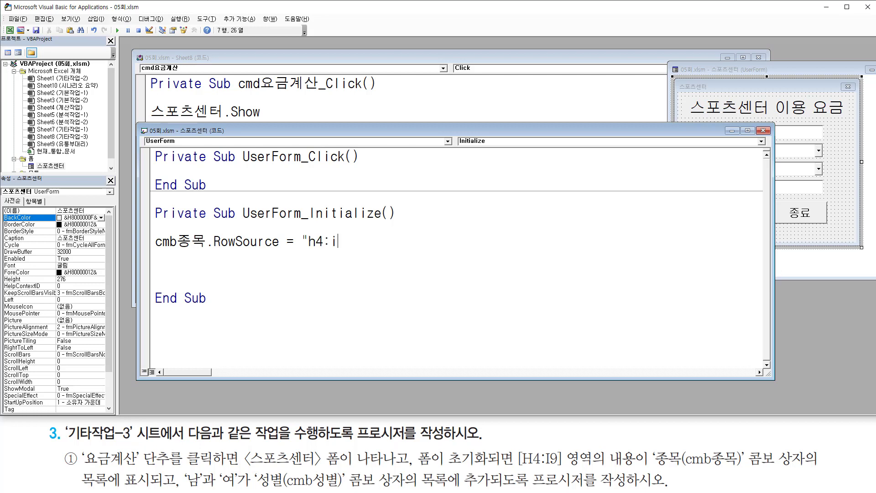
type("9")
key("Return")
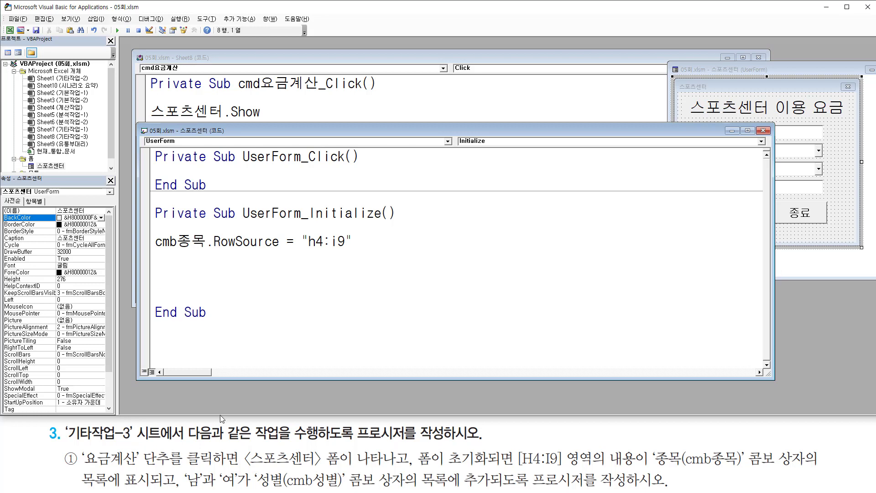
Add the statement cmb성별.AddItem "남" below the RowSource line, separated by a blank line.
left_click_drag(253, 470, 351, 490)
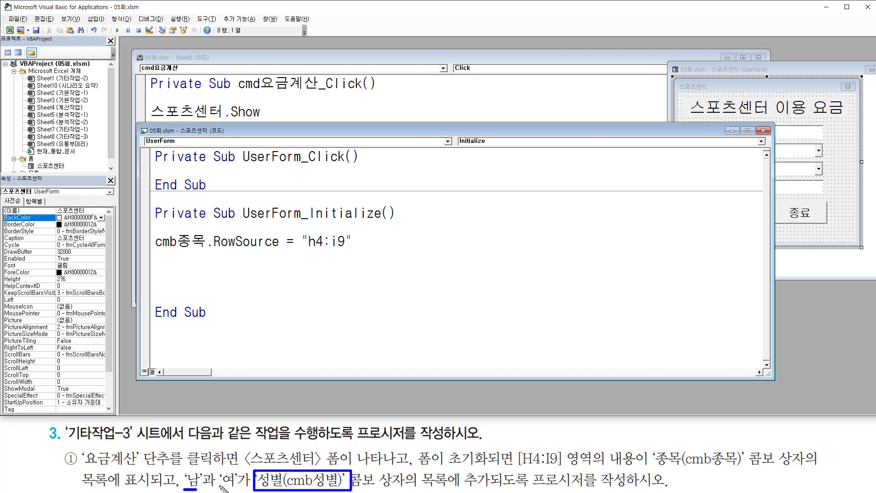
left_click_drag(221, 490, 237, 489)
left_click_drag(302, 250, 361, 251)
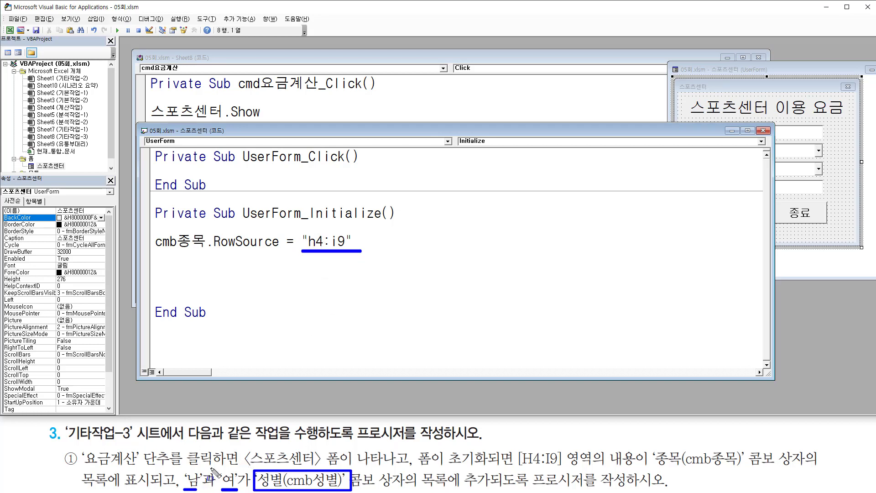
left_click(192, 268)
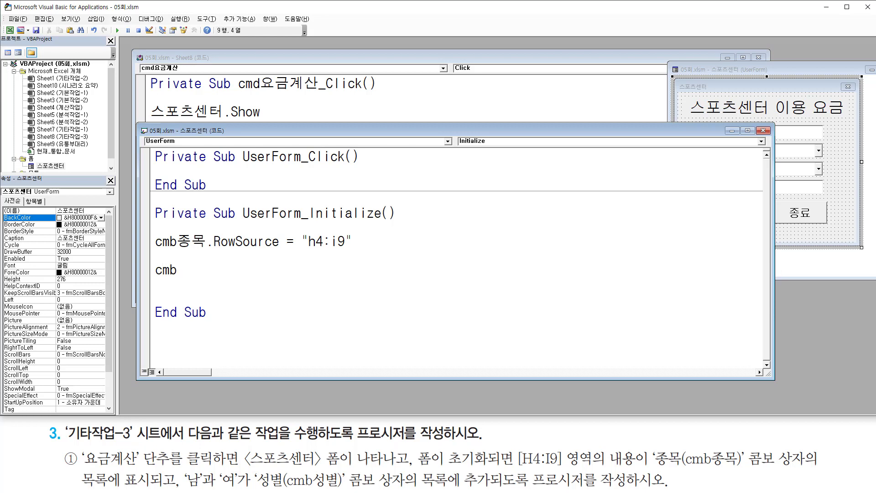
type("ㅅ")
type("별")
type(".")
type("a")
key("Tab")
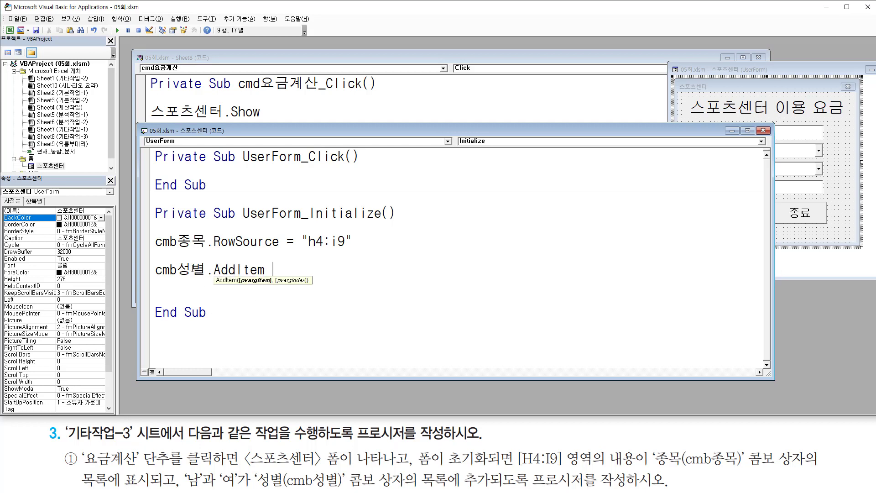
type("\"남\"")
key("Return")
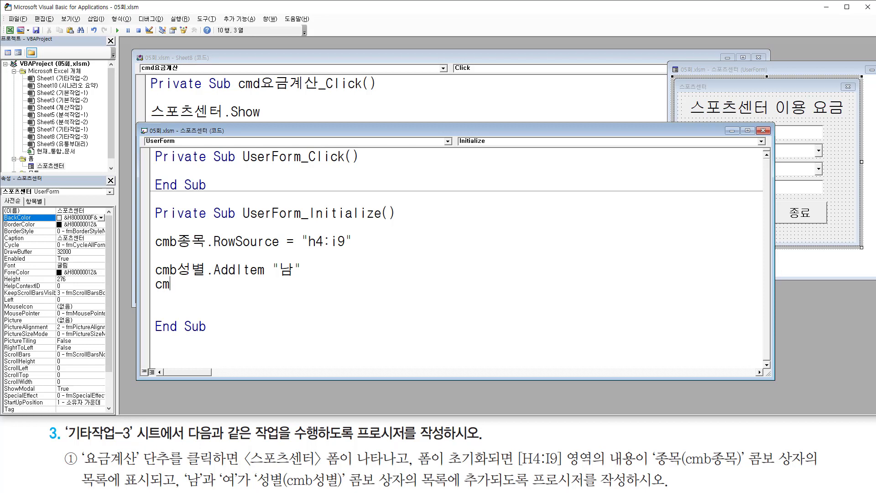
Add the statement cmb성별.AddItem "여" under the "남" line and delete the surplus blank lines before End Sub.
type("cmb성별.a")
key("Tab")
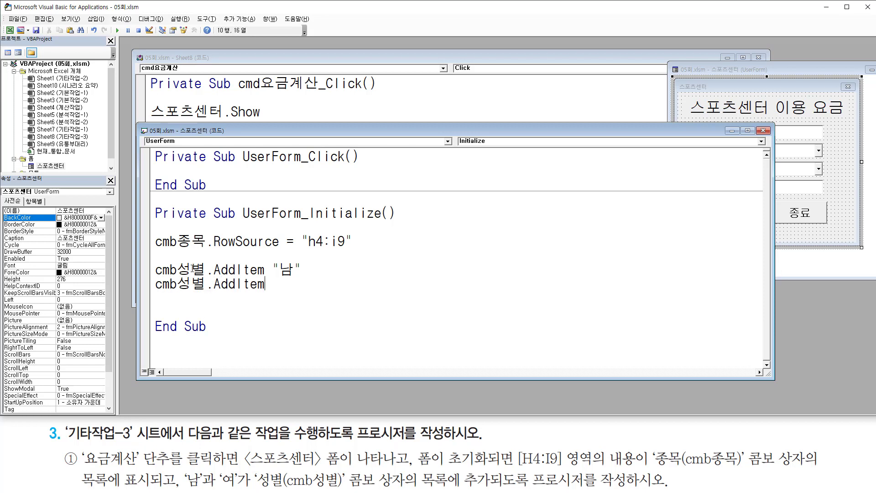
type("\"")
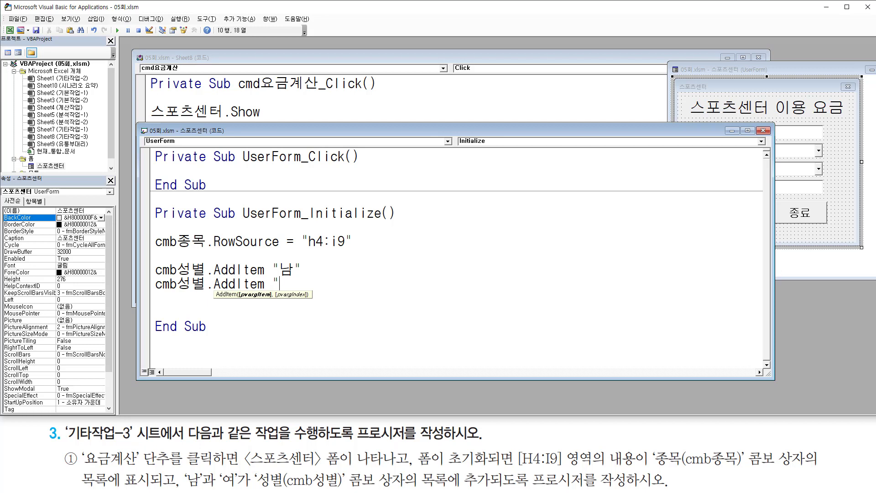
type("여\"")
key("Return")
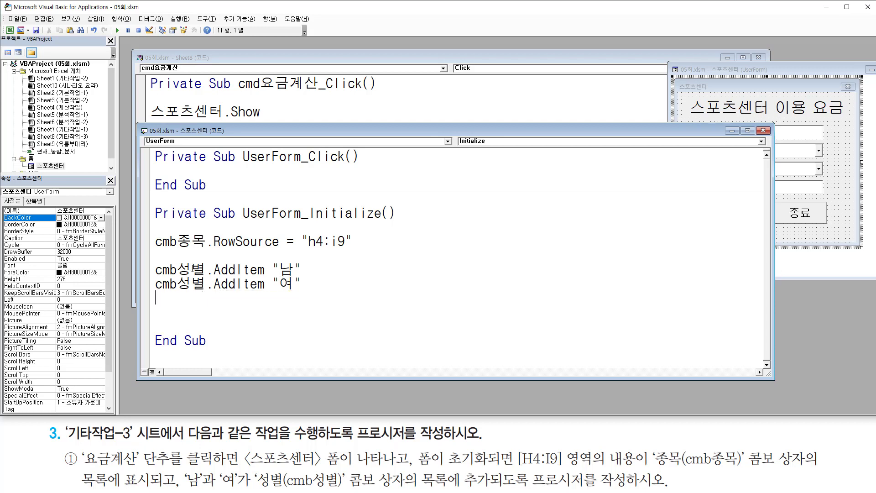
key("Delete")
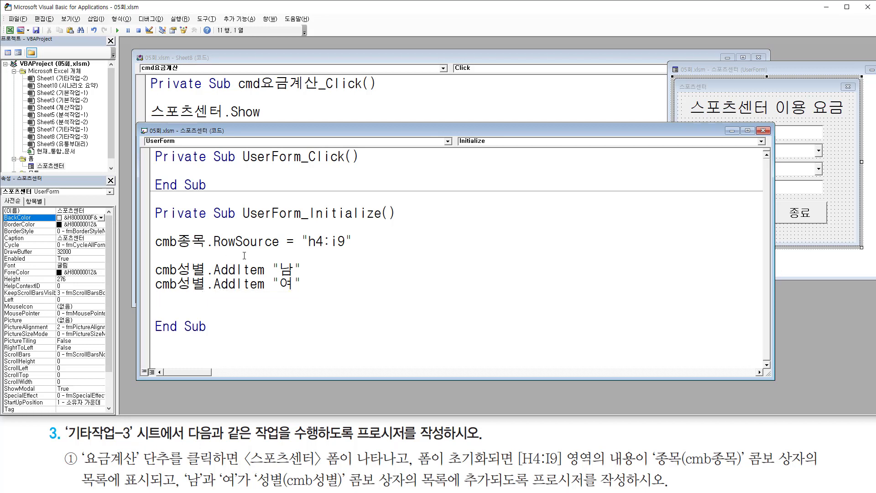
key("Delete")
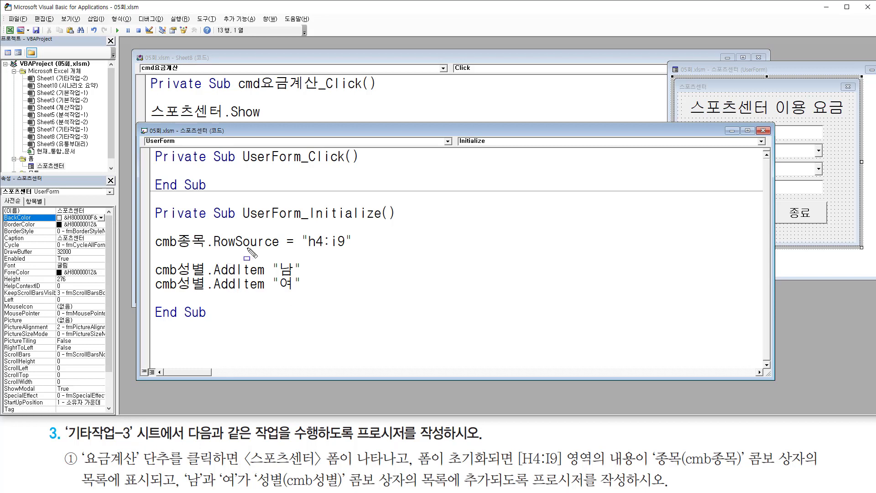
left_click_drag(304, 249, 354, 250)
left_click_drag(272, 258, 302, 294)
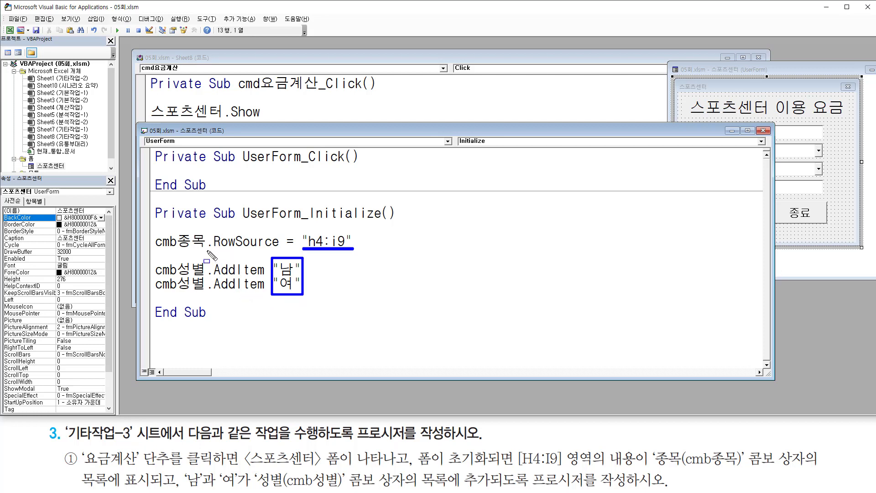
left_click_drag(207, 250, 280, 250)
left_click_drag(209, 296, 265, 296)
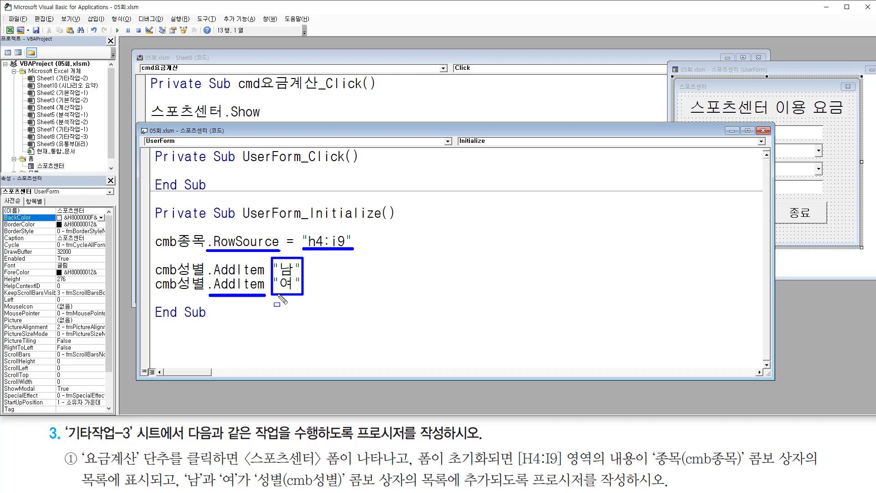
key("Escape")
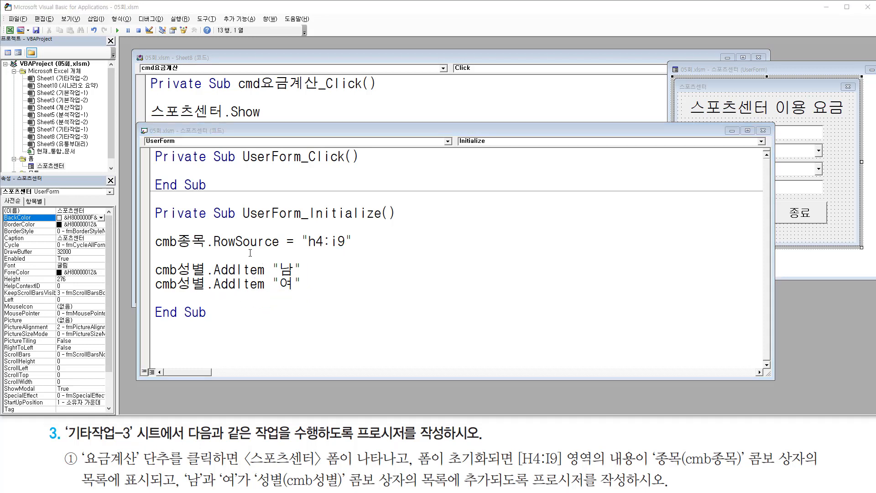
left_click_drag(284, 234, 298, 250)
left_click(273, 297)
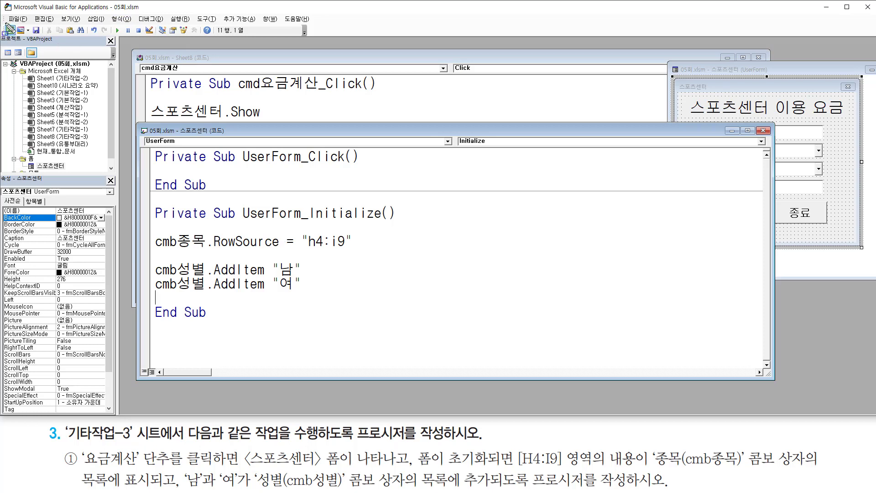
Return to the 기타작업-3 worksheet, open the 스포츠센터 form with 요금 계산 and move it below the table.
left_click(10, 30)
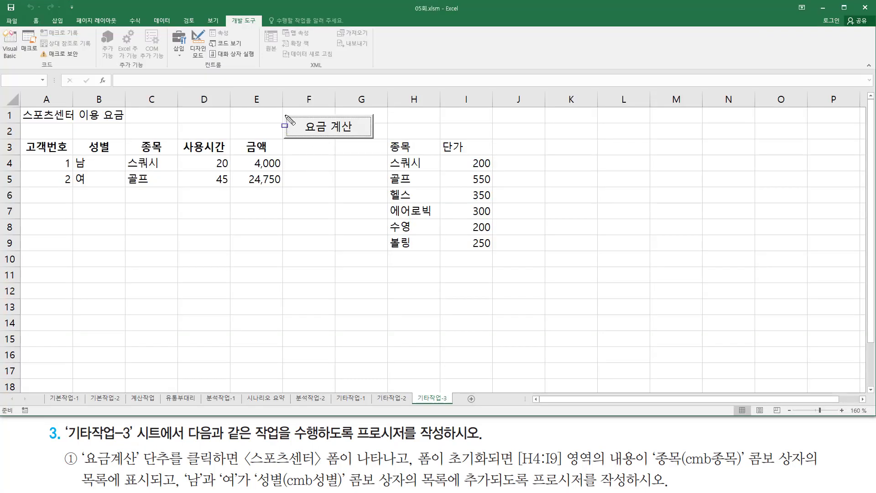
left_click_drag(285, 115, 359, 132)
left_click(360, 131)
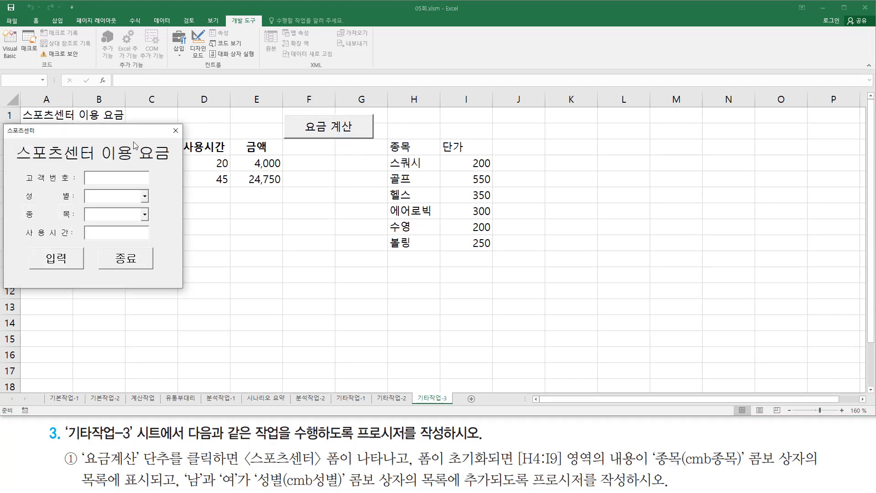
left_click_drag(143, 132, 319, 221)
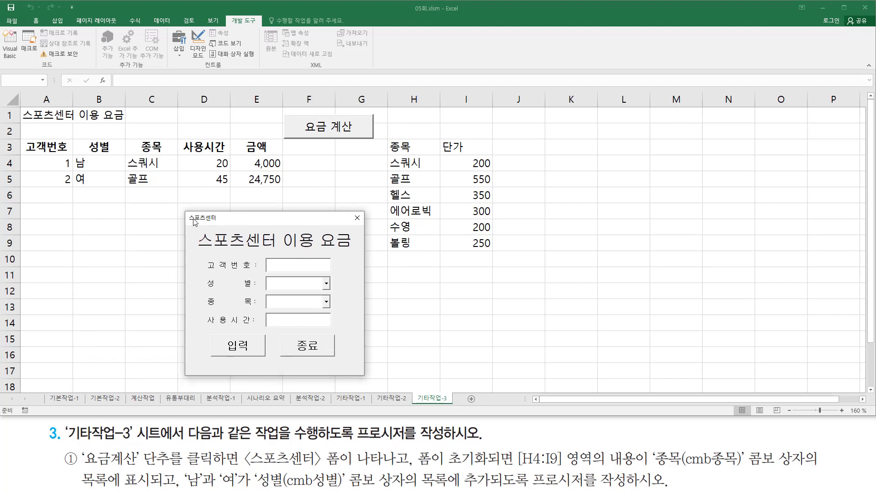
Check the list items of the 성별 and 종목 combo boxes against the sheet's 종목 and 단가 table.
left_click(327, 285)
left_click(327, 285)
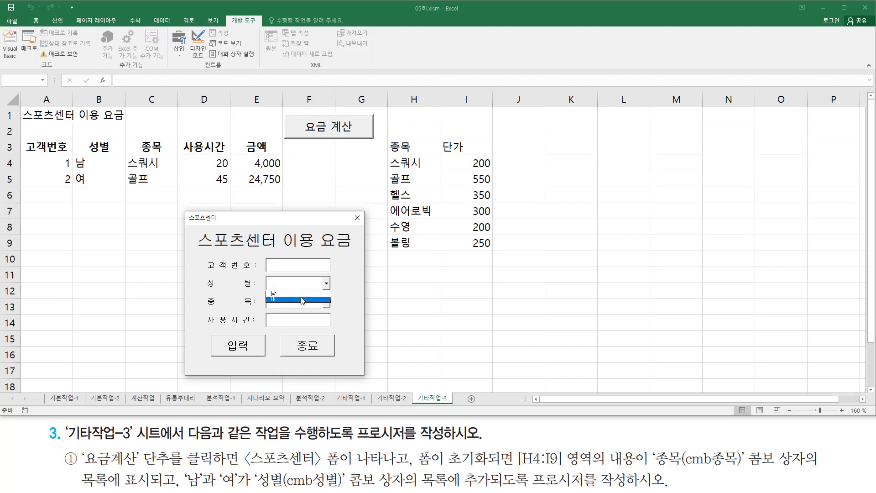
left_click(340, 287)
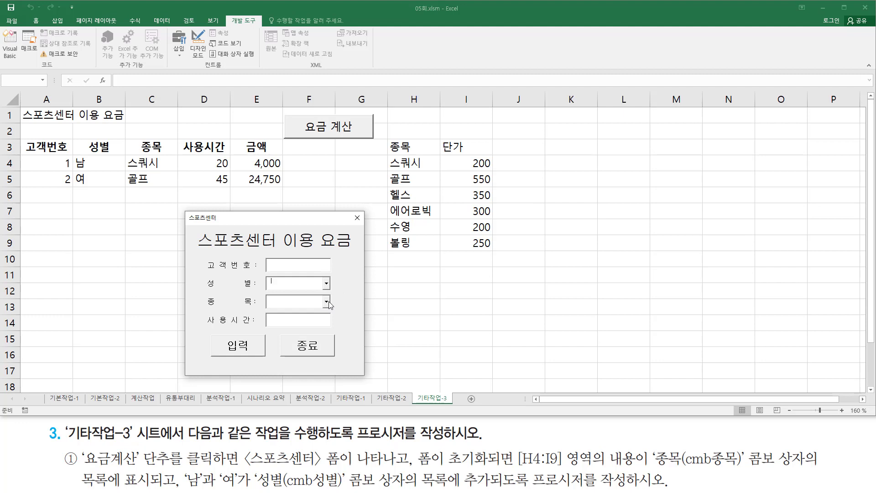
left_click(326, 302)
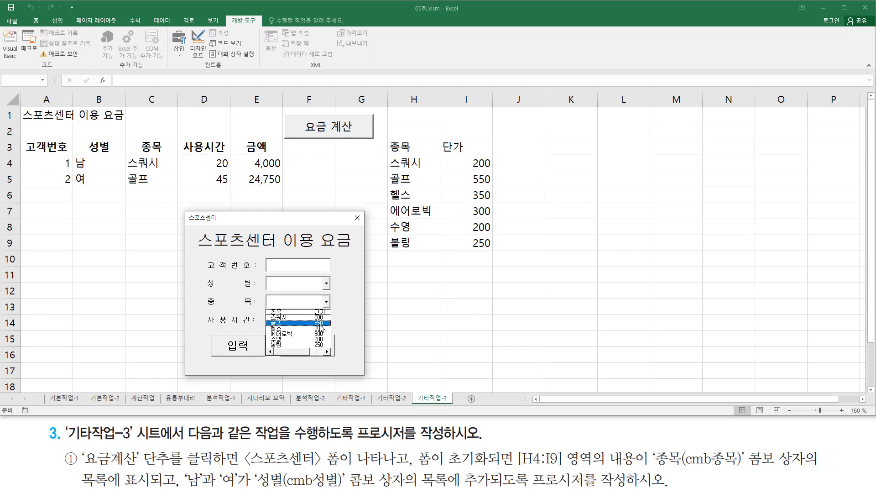
left_click_drag(387, 154, 498, 251)
left_click_drag(266, 312, 330, 350)
key("Escape")
left_click(355, 293)
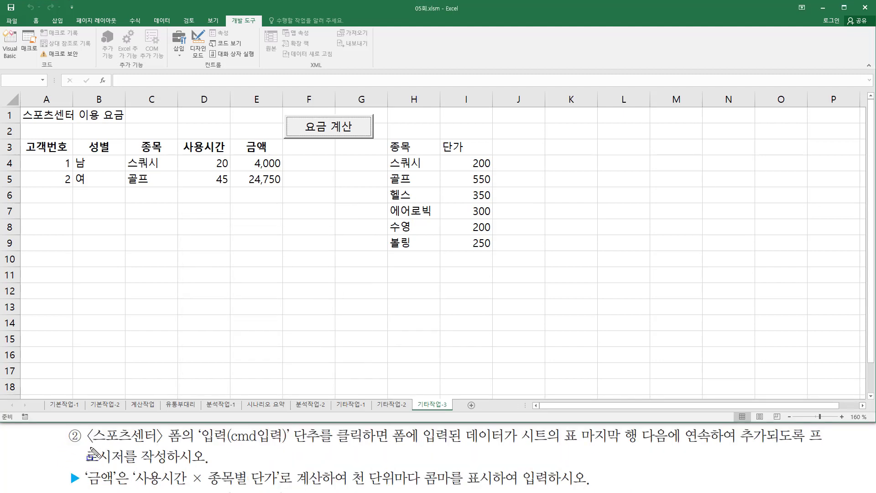
Reopen the 스포츠센터 form from the worksheet's 요금 계산 button and move it clear of the table.
mouse_move(84, 448)
left_mouse_down()
mouse_move(167, 449)
mouse_move(185, 425)
mouse_move(316, 443)
left_mouse_up()
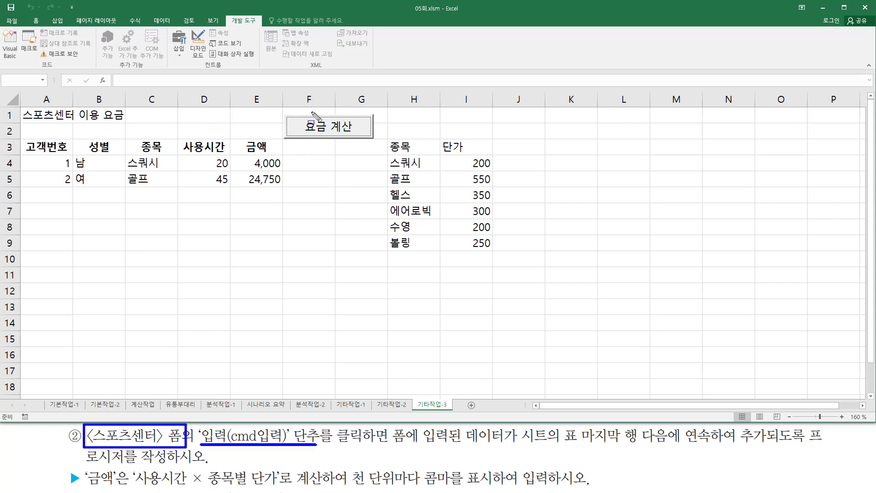
key("Escape")
left_click(328, 135)
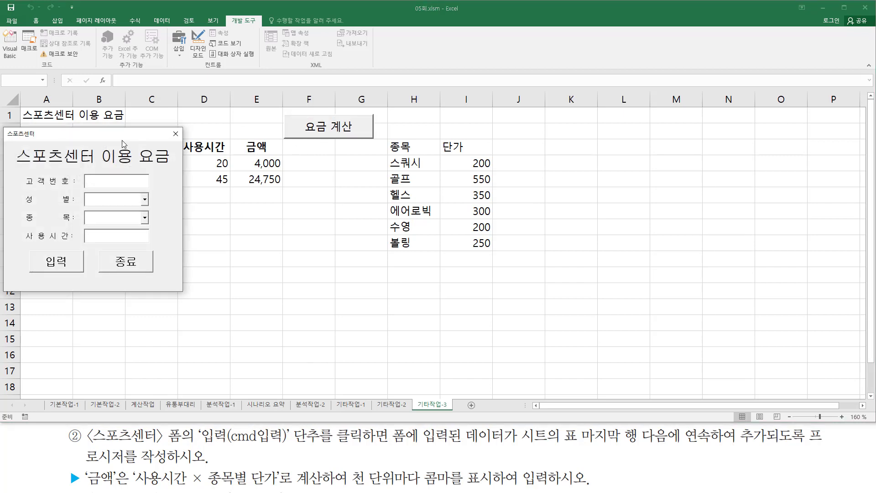
left_click_drag(122, 139, 318, 241)
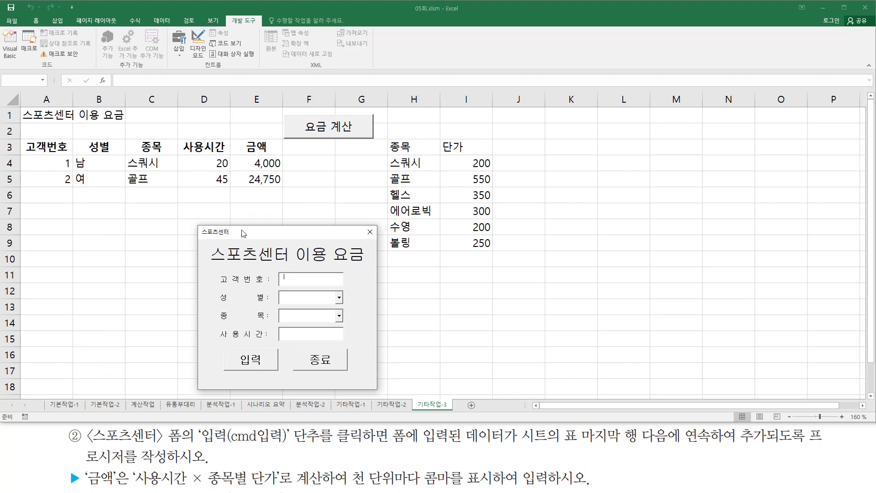
Read the 입력 button requirement against the form's input fields and the first free row below the 스포츠센터 table.
left_click_drag(199, 442, 320, 444)
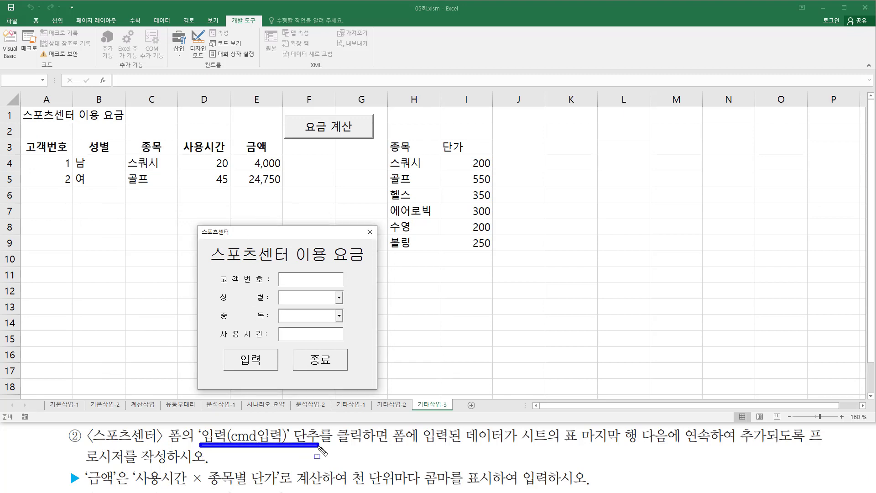
left_click_drag(224, 351, 280, 370)
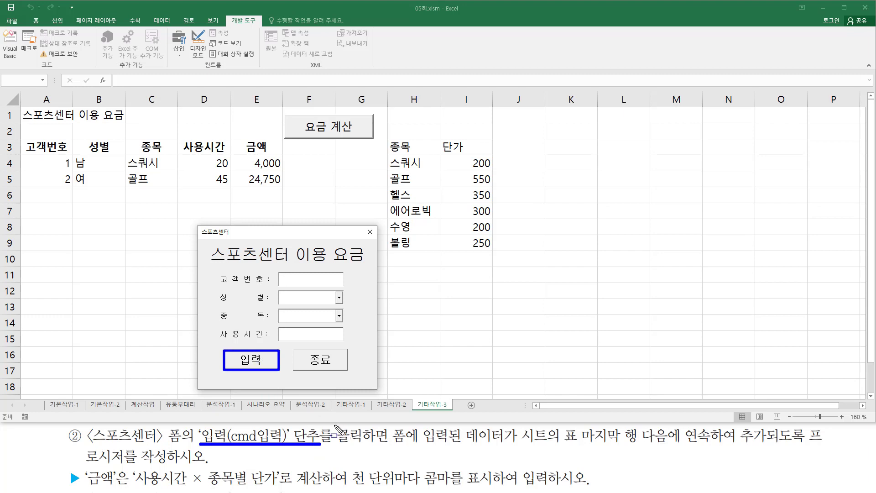
mouse_move(335, 426)
left_mouse_down()
mouse_move(391, 448)
mouse_move(771, 453)
left_mouse_up()
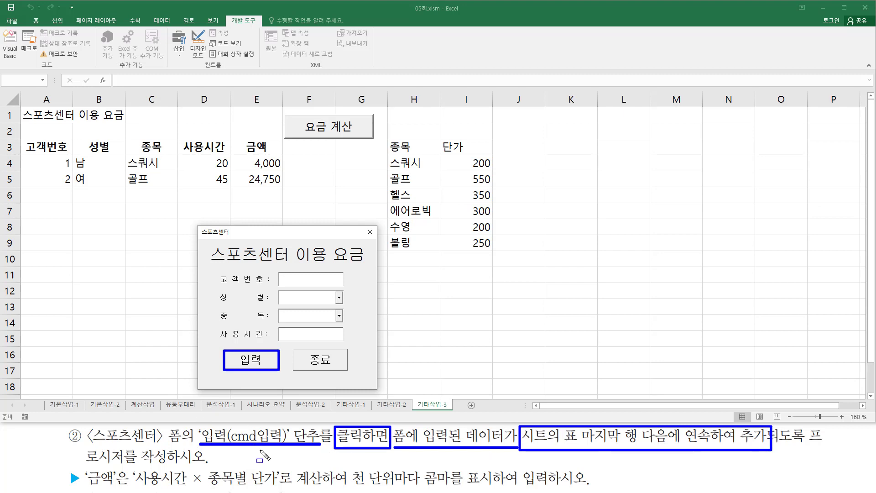
left_click_drag(239, 352, 264, 367)
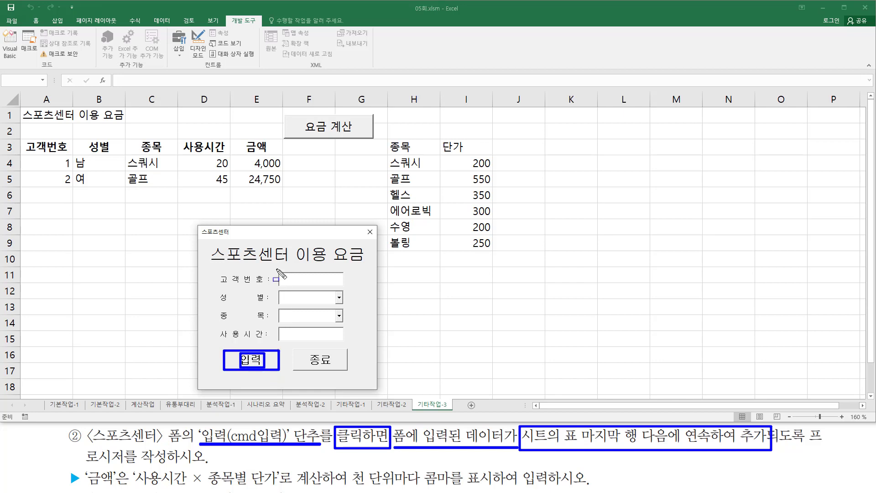
mouse_move(277, 268)
left_mouse_down()
mouse_move(310, 338)
mouse_move(345, 343)
left_mouse_up()
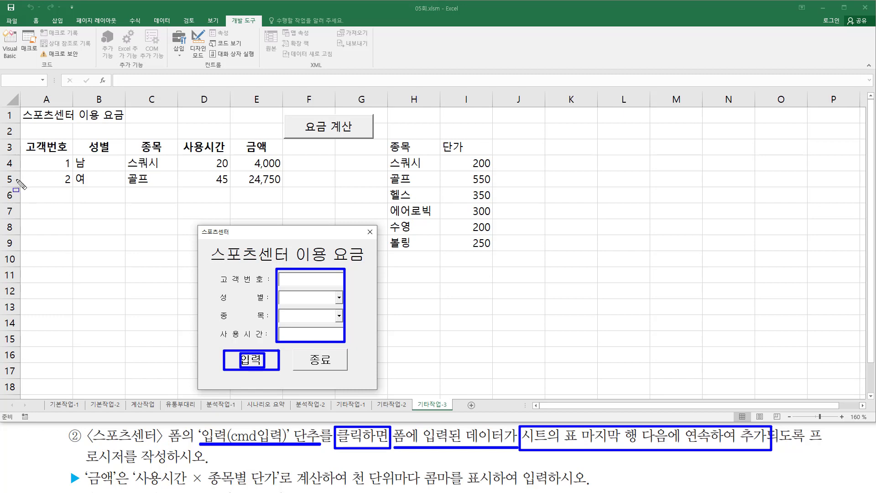
left_click_drag(16, 179, 52, 179)
left_click_drag(581, 443, 669, 443)
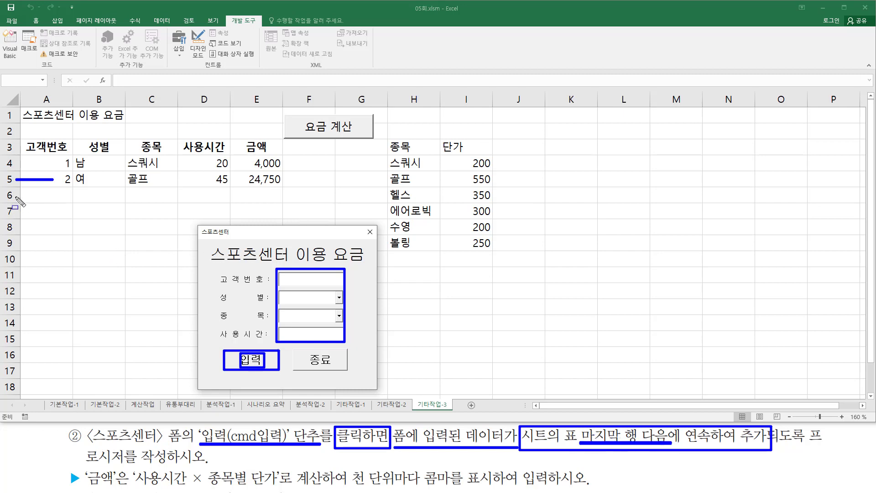
left_click_drag(15, 197, 282, 208)
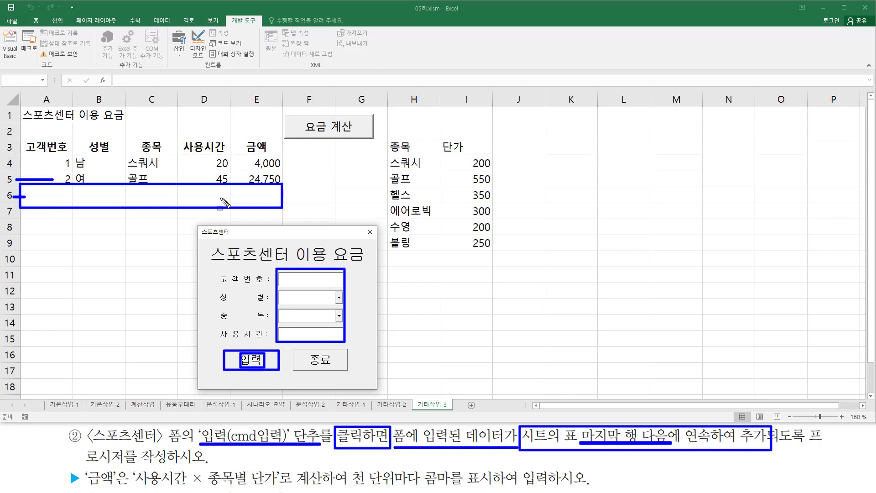
key("Escape")
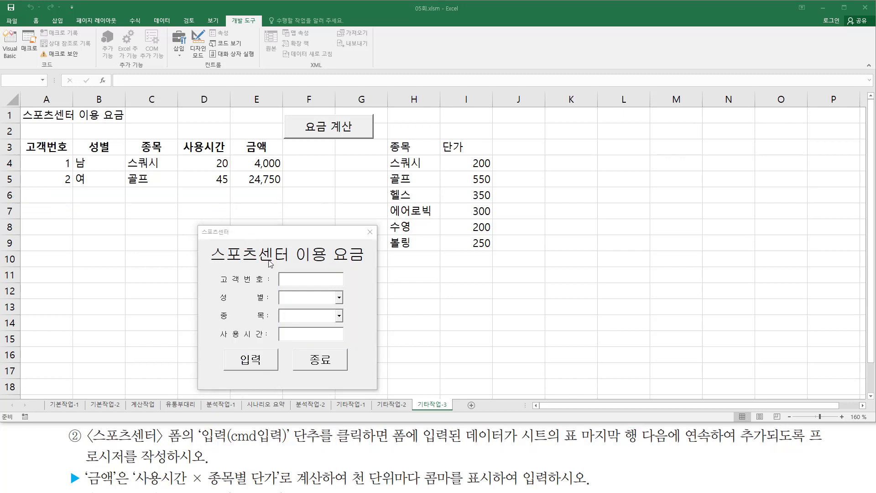
Match the form's 고객번호, 성별, 종목 and 사용시간 fields and the 금액 calculation rule to the columns of the table's next row.
left_click_drag(279, 272, 346, 288)
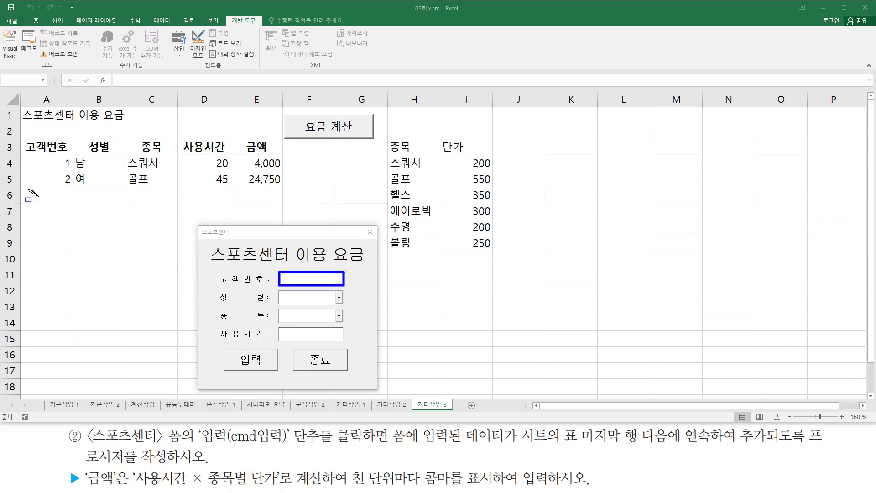
left_click_drag(28, 189, 65, 204)
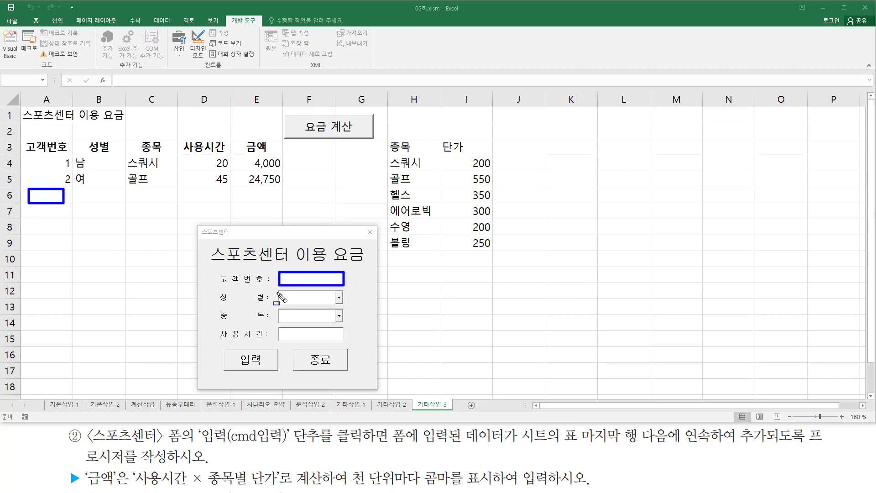
left_click_drag(277, 293, 346, 309)
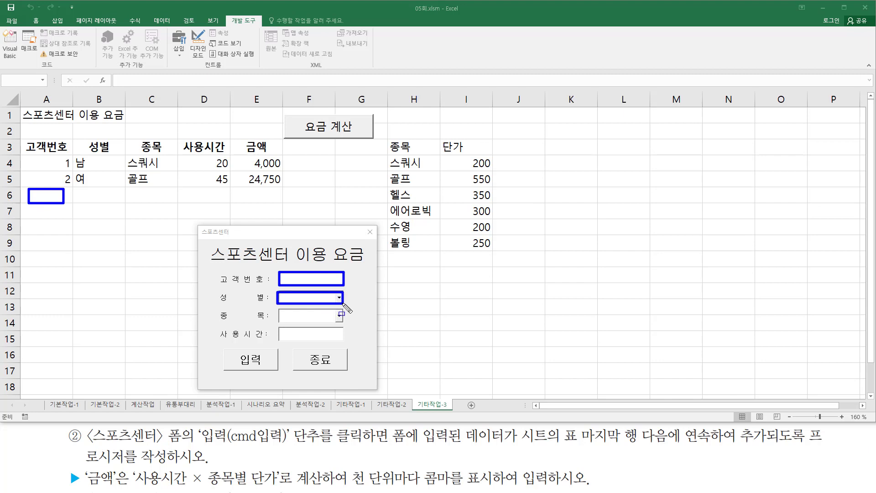
left_click_drag(76, 188, 123, 203)
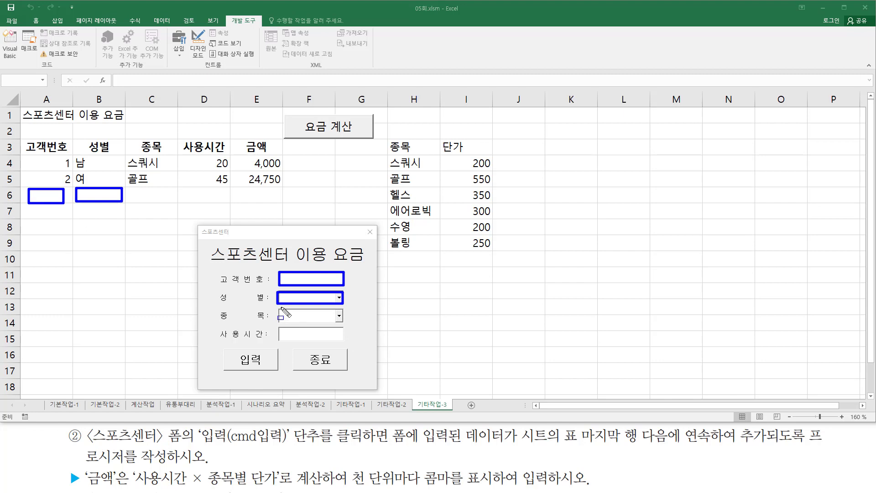
left_click_drag(279, 309, 345, 323)
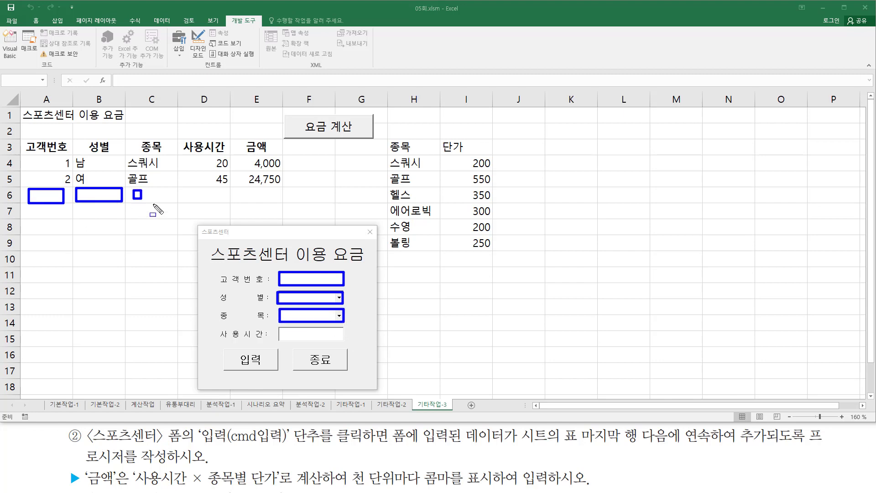
left_click_drag(133, 190, 173, 204)
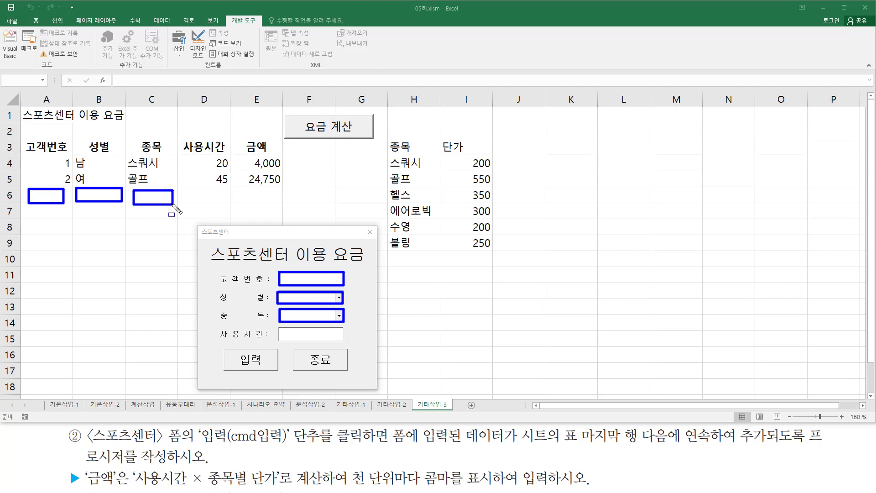
mouse_move(278, 327)
left_mouse_down()
mouse_move(288, 342)
mouse_move(348, 351)
mouse_move(344, 343)
left_mouse_up()
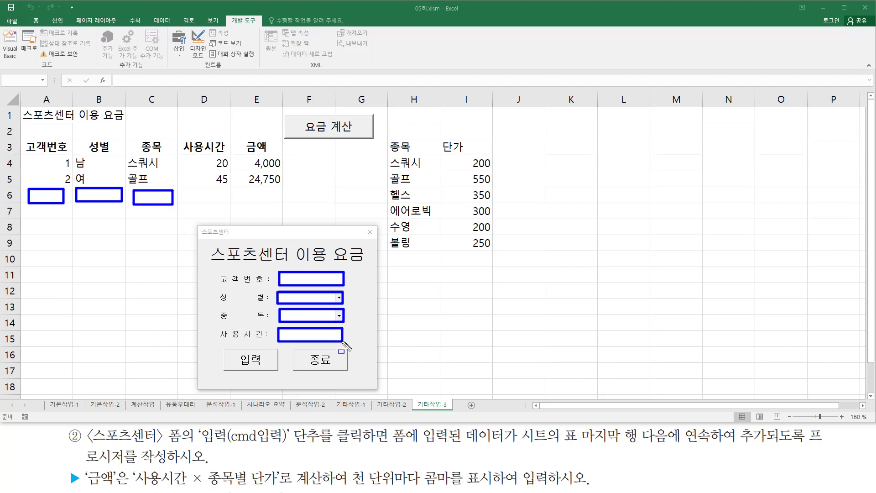
left_click_drag(184, 191, 228, 204)
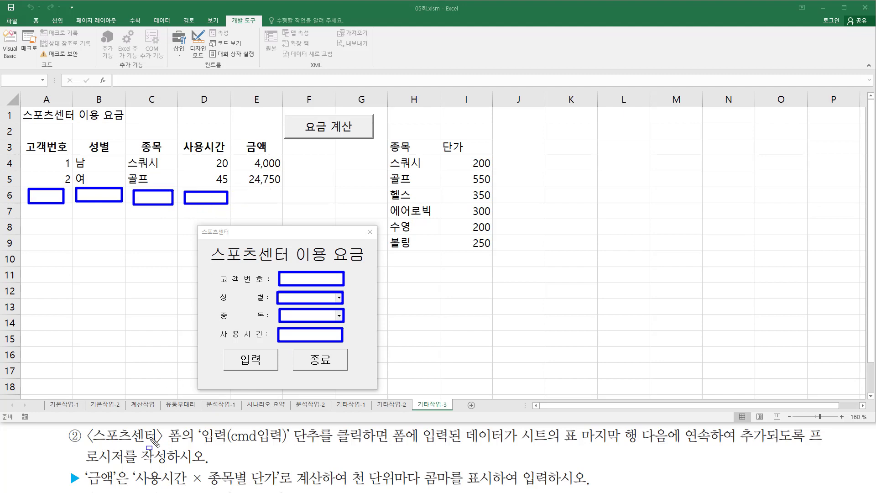
mouse_move(83, 467)
left_mouse_down()
mouse_move(131, 487)
mouse_move(279, 487)
left_mouse_up()
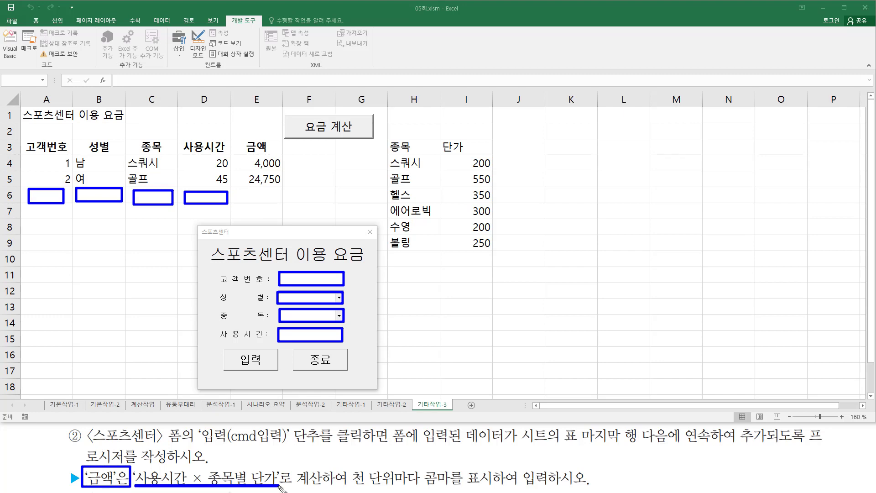
left_click_drag(351, 487, 461, 487)
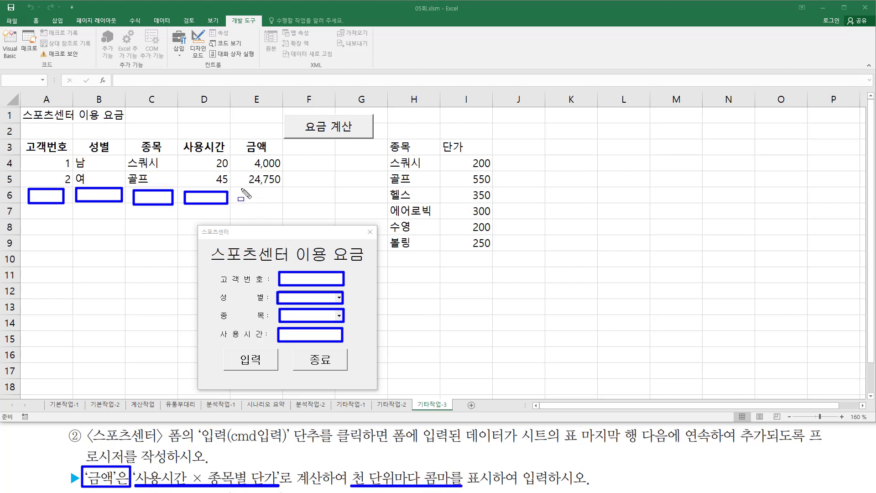
left_click_drag(240, 188, 283, 204)
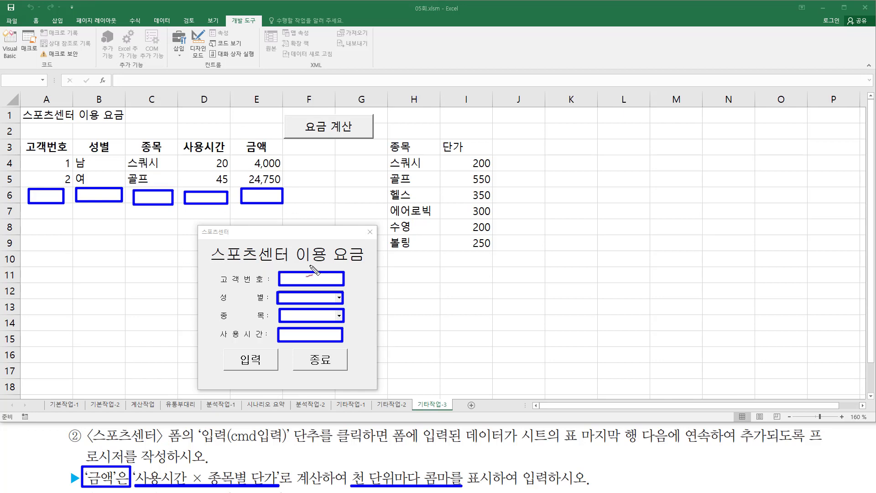
Examine the table's column order from 고객번호 to 금액 and which form control or calculation supplies each column.
left_click_drag(288, 277, 302, 268)
left_click_drag(57, 105, 63, 93)
left_click_drag(106, 95, 121, 105)
left_click_drag(159, 94, 159, 107)
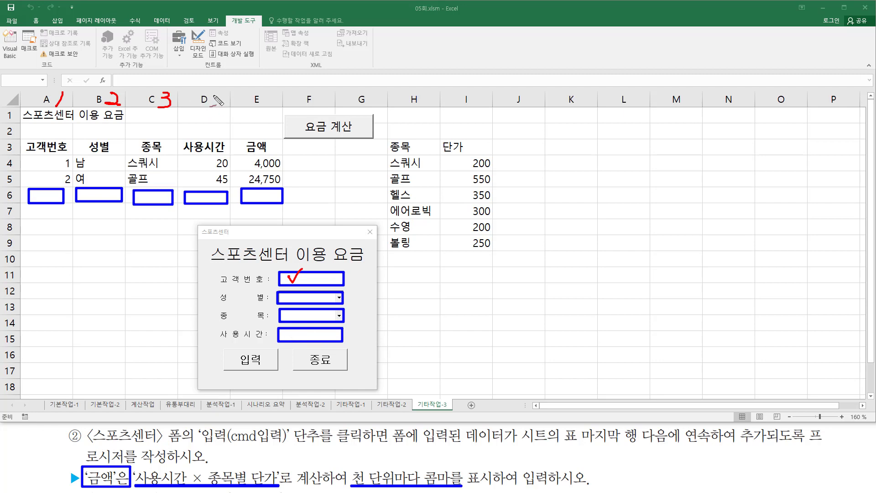
mouse_move(210, 94)
left_mouse_down()
mouse_move(223, 104)
mouse_move(214, 111)
left_mouse_up()
left_click_drag(163, 462, 180, 455)
left_click_drag(232, 461, 245, 451)
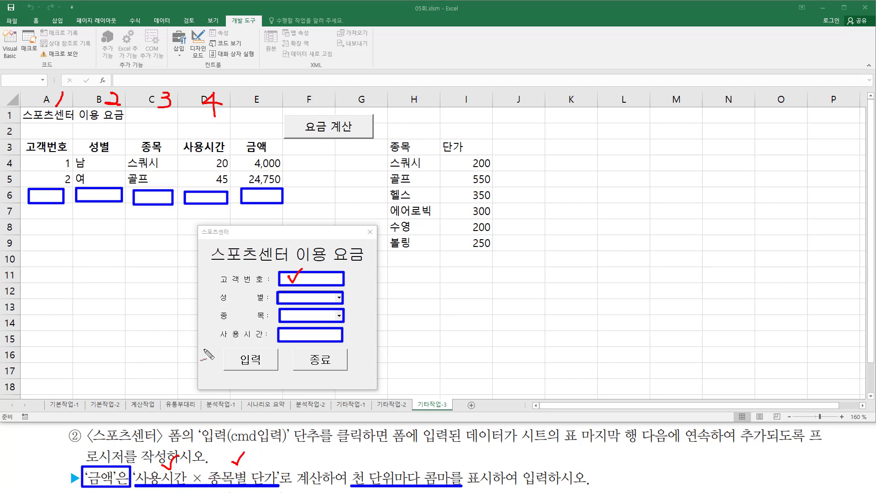
mouse_move(264, 94)
left_mouse_down()
mouse_move(262, 110)
mouse_move(278, 92)
left_mouse_up()
left_click_drag(66, 160, 69, 166)
mouse_move(47, 160)
left_mouse_down()
mouse_move(37, 138)
mouse_move(22, 155)
mouse_move(71, 165)
mouse_move(75, 143)
mouse_move(54, 137)
mouse_move(49, 149)
left_mouse_up()
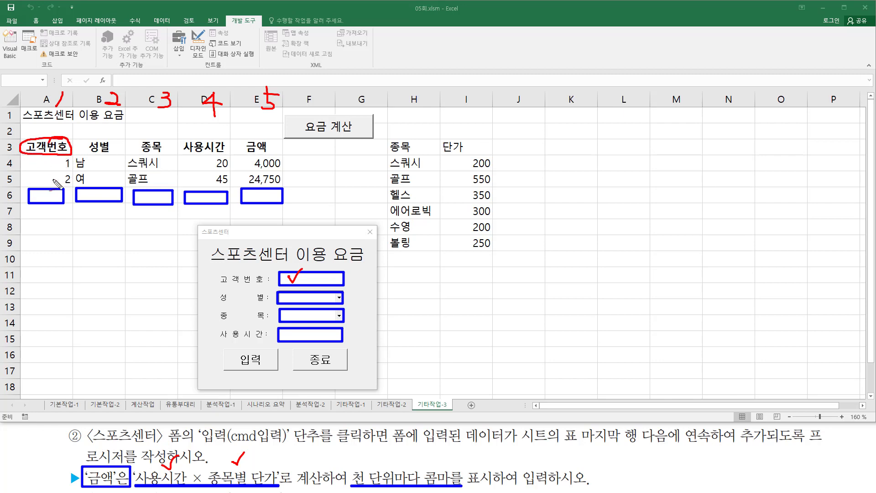
left_click_drag(53, 195, 60, 193)
left_click_drag(107, 132, 120, 110)
left_click_drag(98, 158, 106, 156)
left_click_drag(169, 107, 174, 111)
left_click_drag(168, 122, 224, 111)
left_click_drag(258, 156, 265, 154)
left_click_drag(273, 123, 274, 113)
left_click_drag(218, 137, 209, 155)
key("Escape")
Close the 스포츠센터 form and open the Visual Basic editor.
left_click(370, 232)
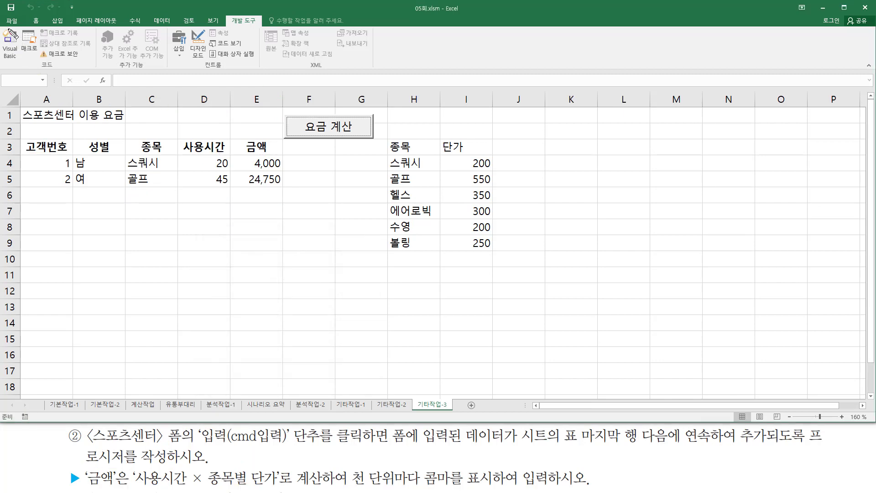
left_click_drag(230, 14, 264, 29)
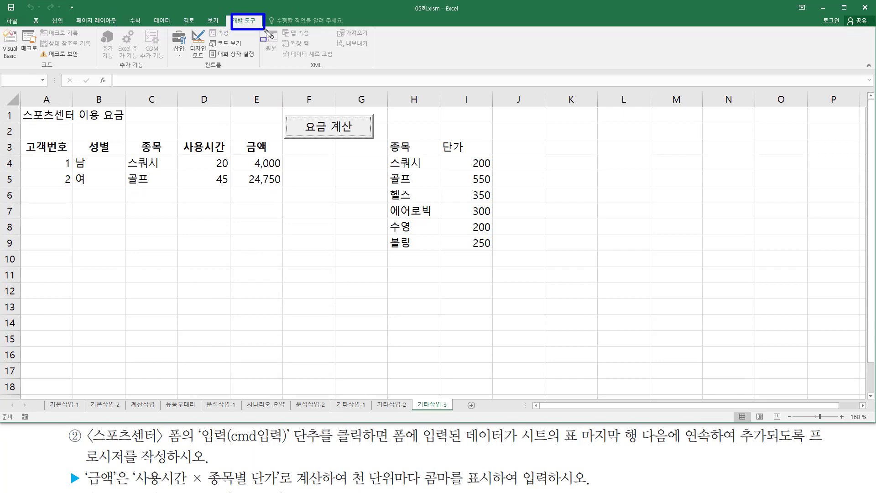
left_click_drag(3, 28, 30, 75)
key("Escape")
left_click(4, 50)
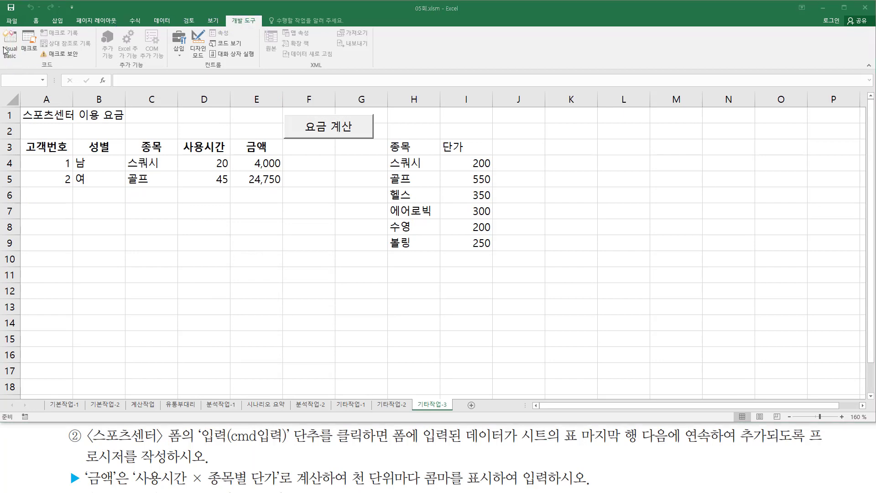
left_click(16, 50)
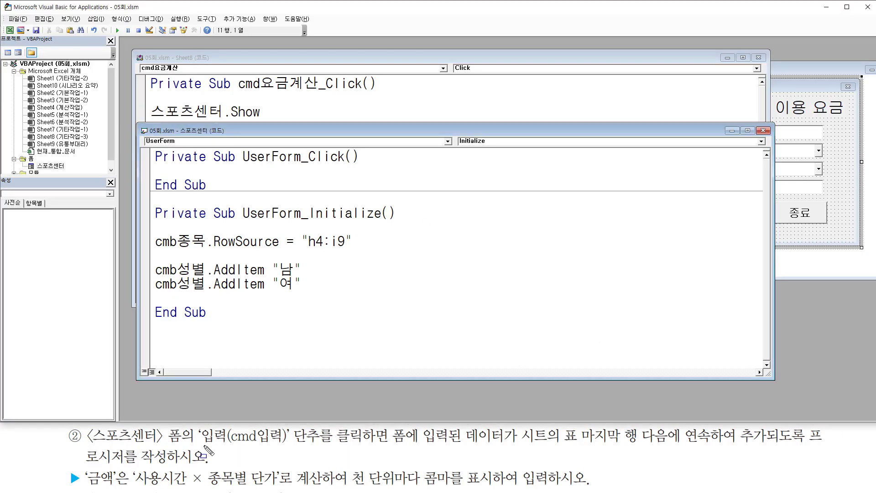
Create the click event procedure for the cmd입력 button from the 스포츠센터 form design.
mouse_move(199, 445)
left_mouse_down()
mouse_move(322, 446)
mouse_move(321, 427)
mouse_move(363, 445)
left_mouse_up()
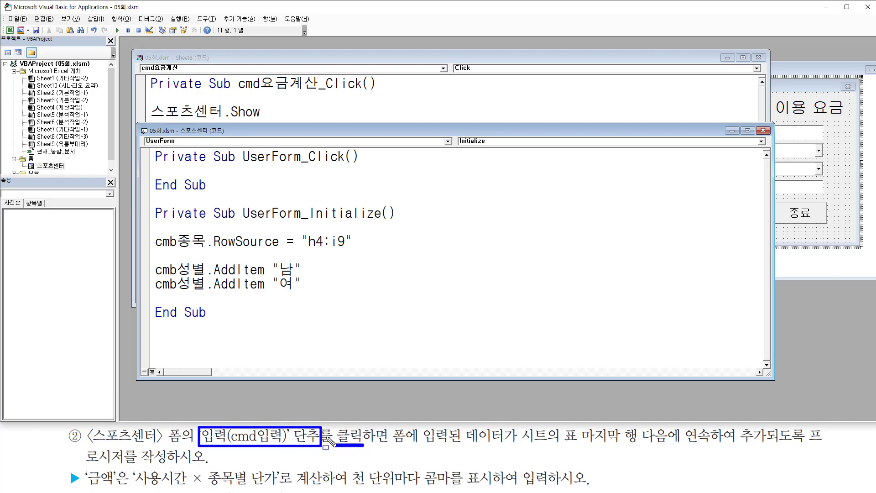
key("Escape")
left_click(838, 262)
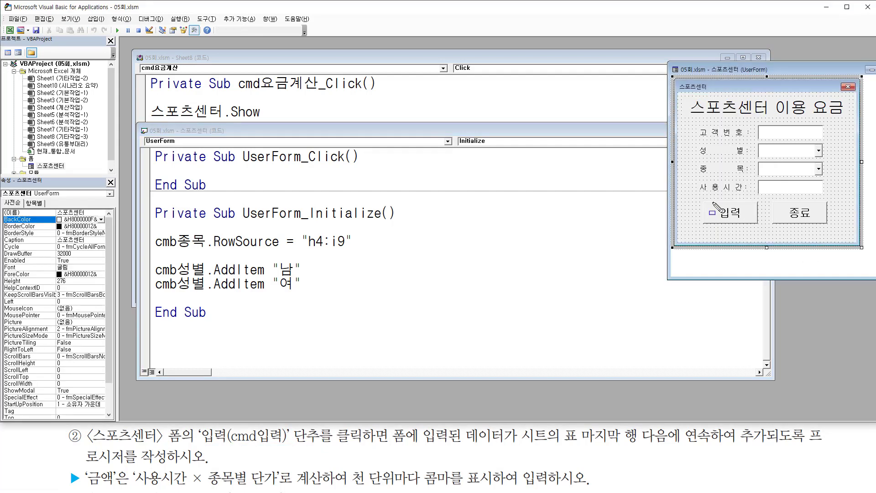
left_click_drag(708, 202, 763, 233)
key("Escape")
left_click(743, 219)
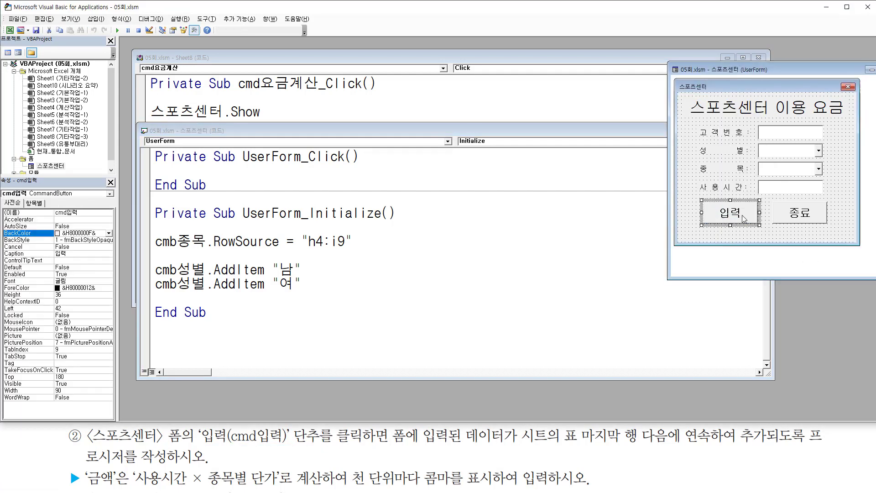
double_click(744, 215)
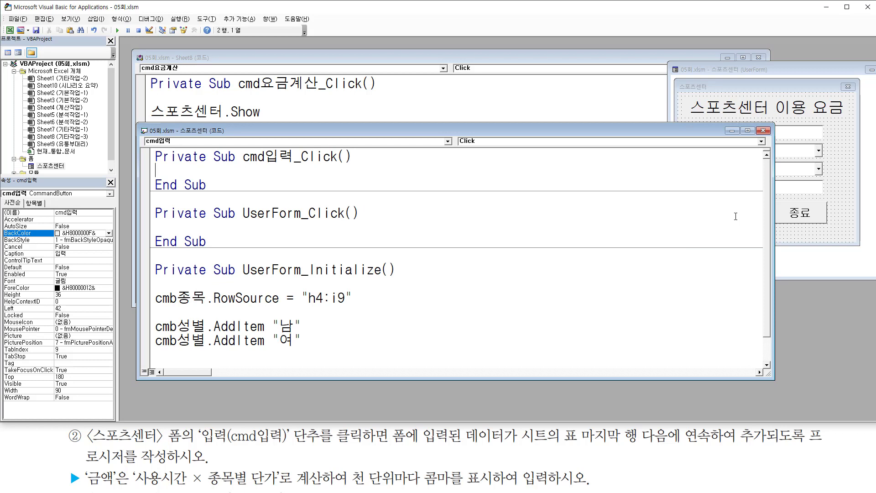
key("ctrl+2")
left_click_drag(241, 165, 347, 166)
left_click_drag(238, 143, 294, 166)
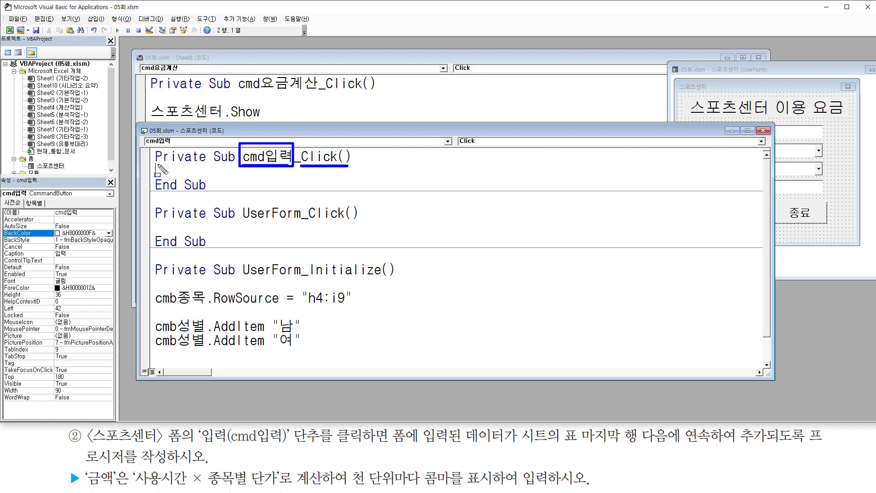
left_click_drag(157, 165, 219, 176)
key("Escape")
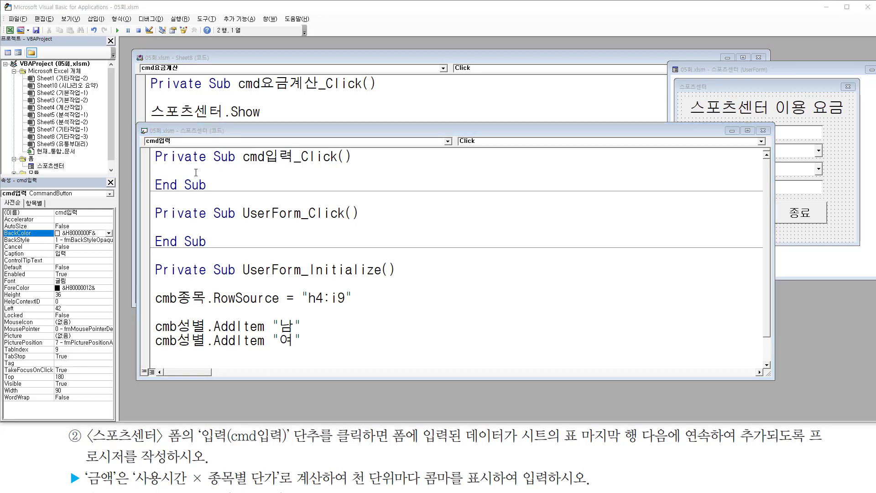
Add the statement 입력행 = [a3].Row + [a3].CurrentRegion.Rows.Count to the cmd입력_Click procedure, with blank lines around it.
key("Return")
key("Return")
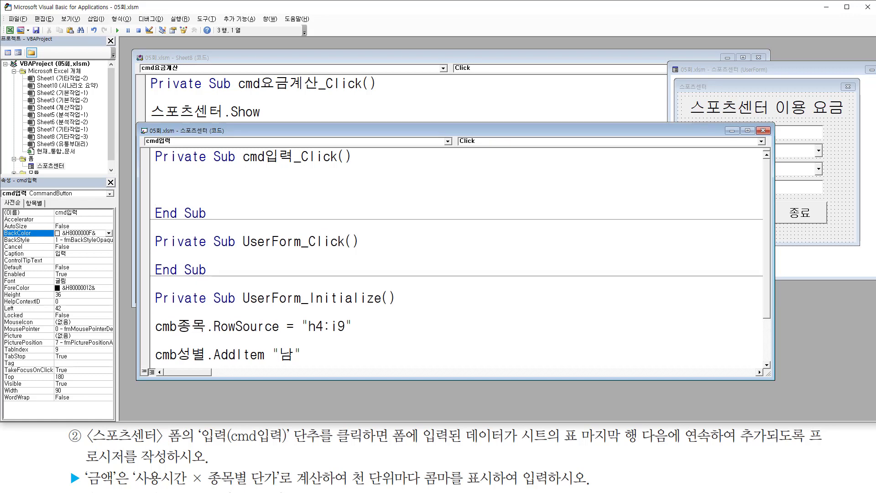
type("ㅇ")
type("려")
type("해")
type(" =")
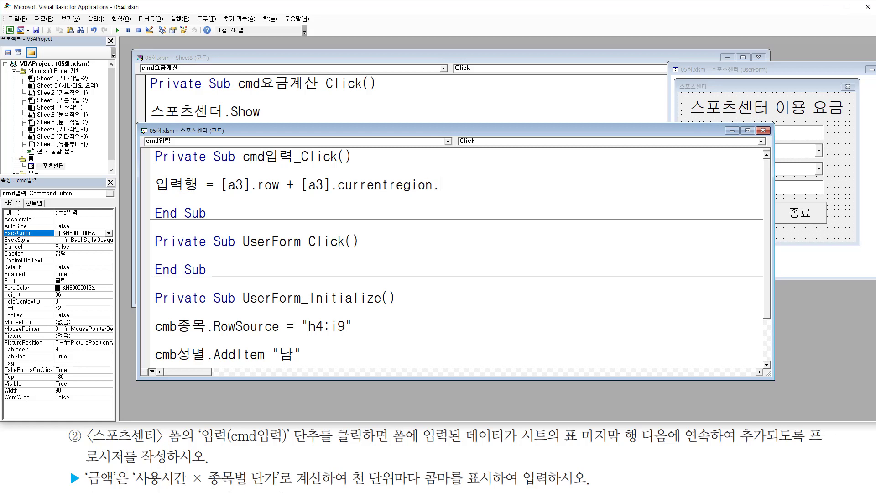
type("ows.count")
key("Return")
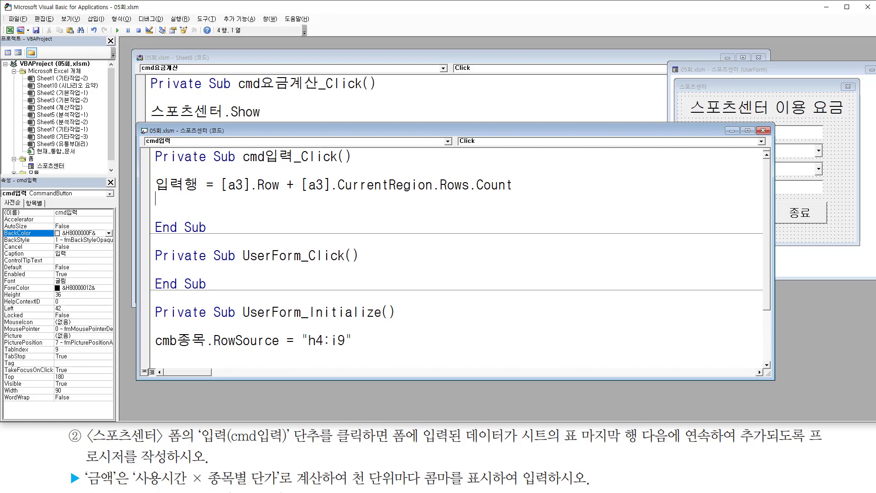
Start a new statement Cells(입력행, 1) = below the 입력행 assignment in the cmd입력_Click procedure.
key("Return")
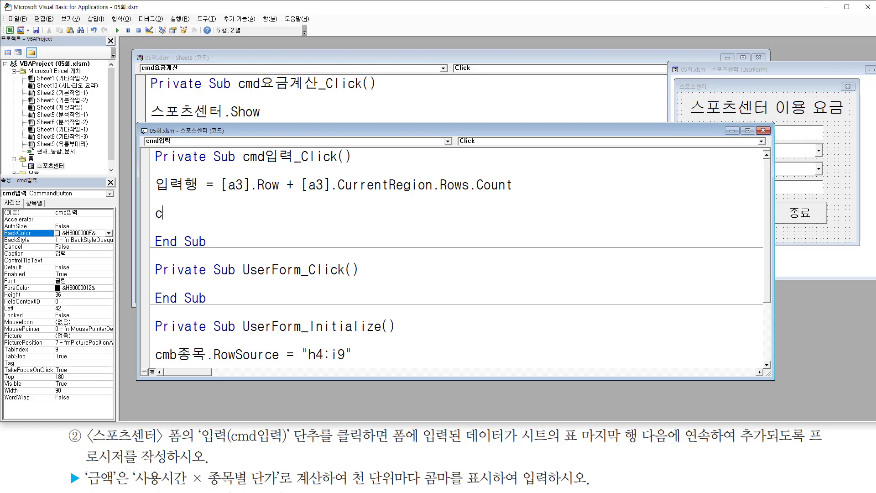
type("cells(")
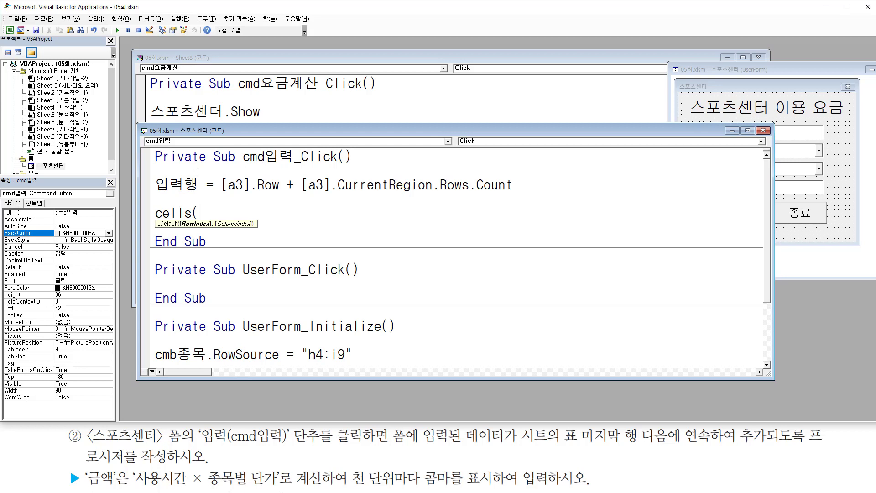
type("입력행,")
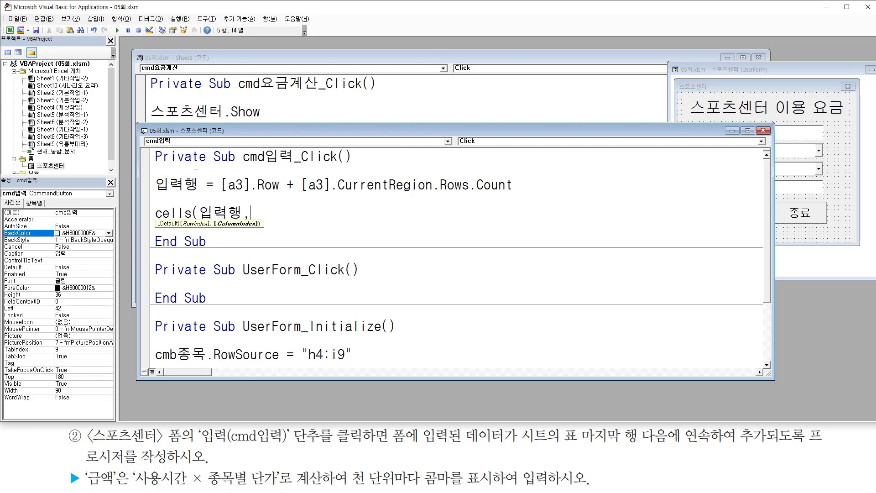
type("1) =")
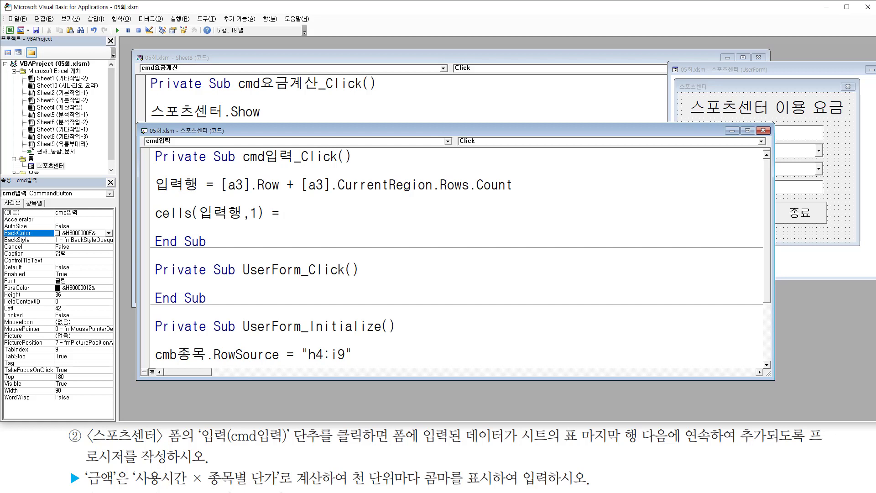
Check the control name of the form's 고객번호 text box and complete the column 1 statement with txt고객번호.Value.
left_click(748, 84)
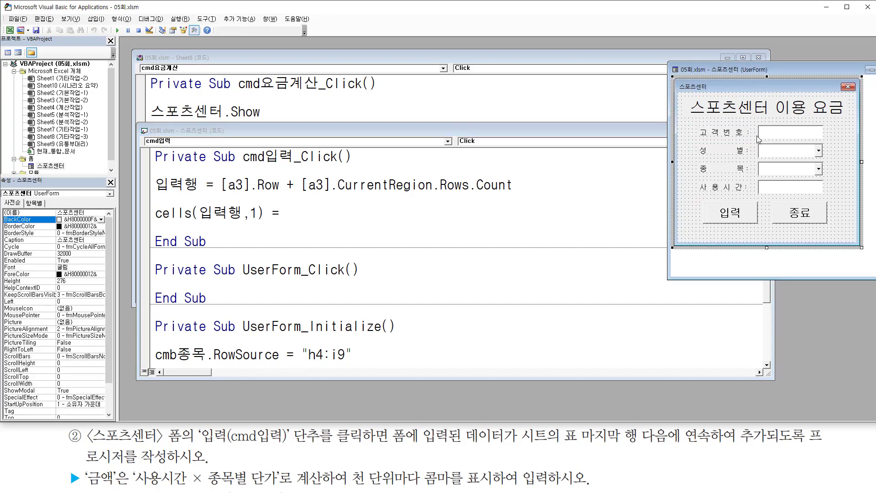
mouse_move(759, 122)
left_mouse_down()
mouse_move(777, 140)
mouse_move(814, 141)
left_mouse_up()
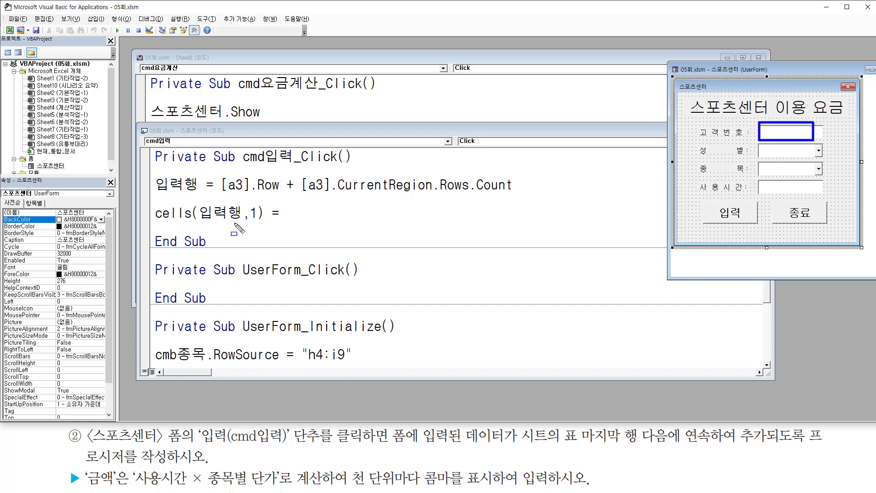
left_click_drag(199, 222, 260, 226)
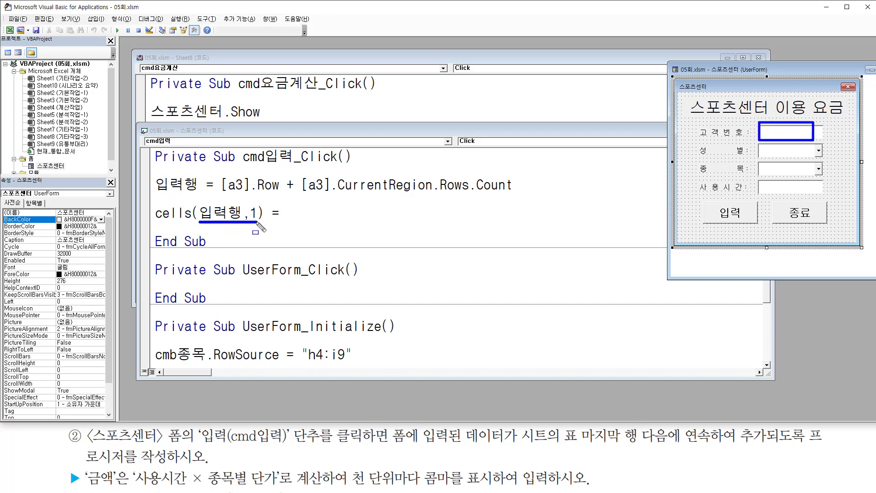
left_click(787, 136)
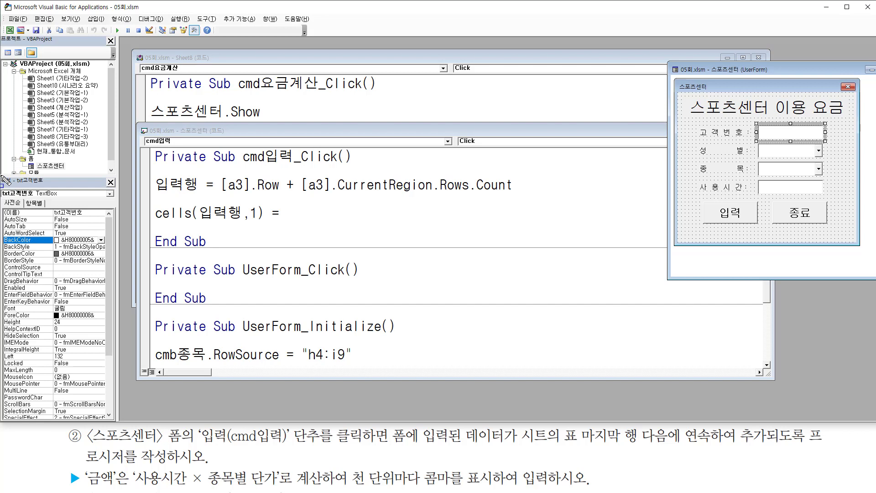
left_click_drag(1, 175, 81, 211)
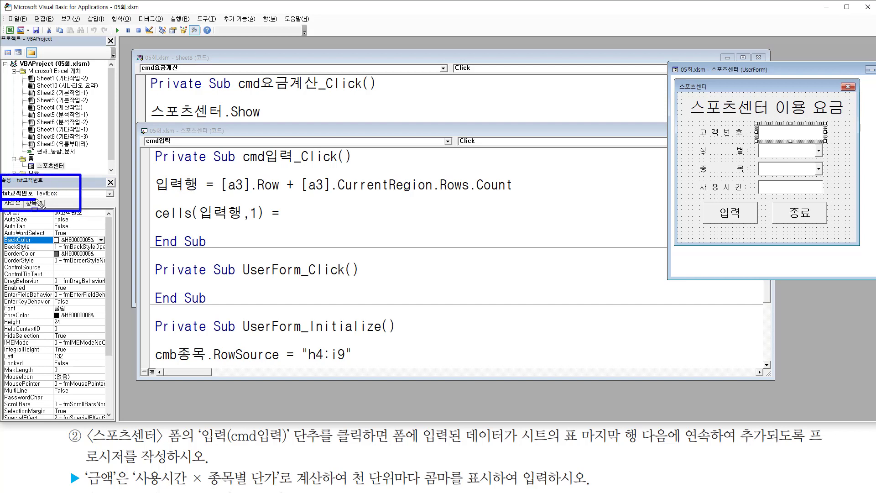
key("Escape")
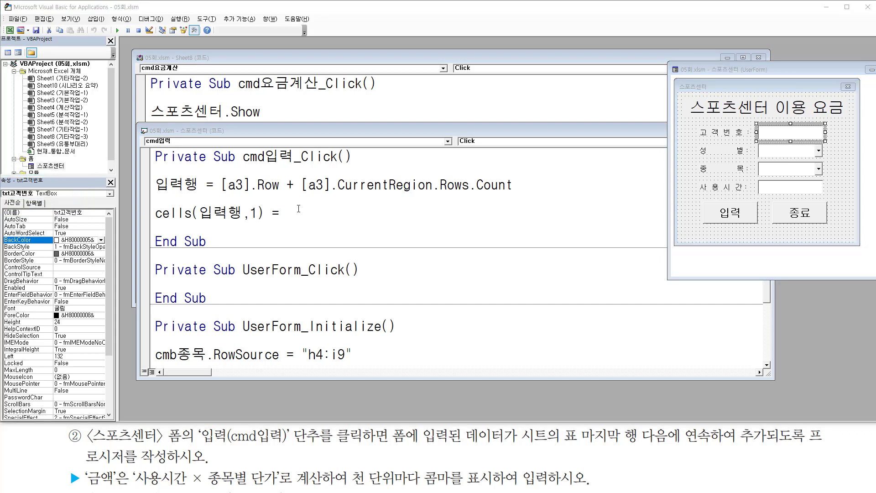
left_click(305, 209)
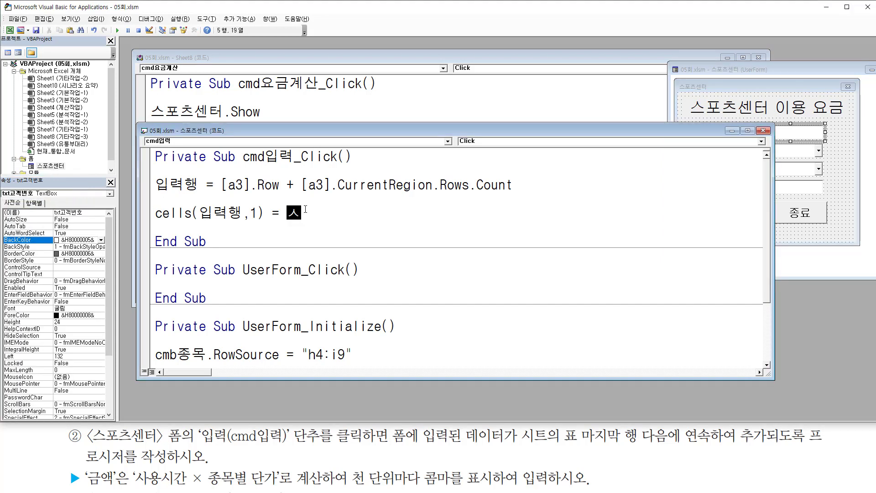
type("txt고객번호.")
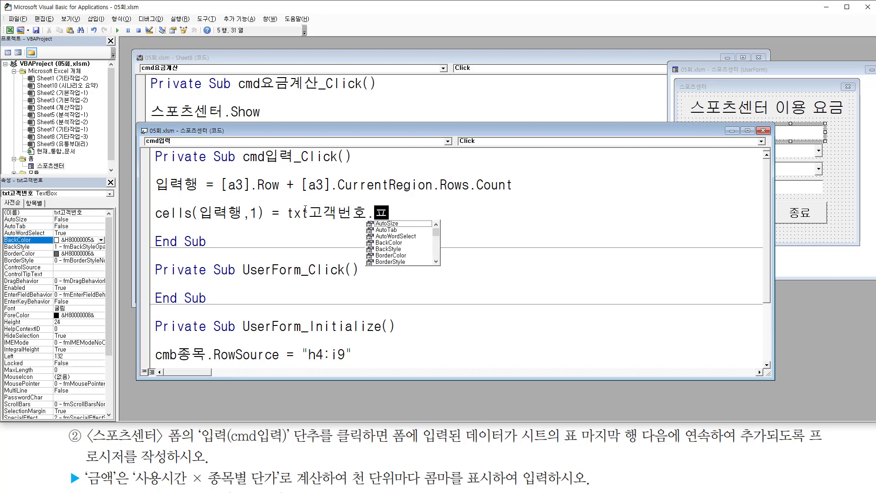
type("val")
key("Tab")
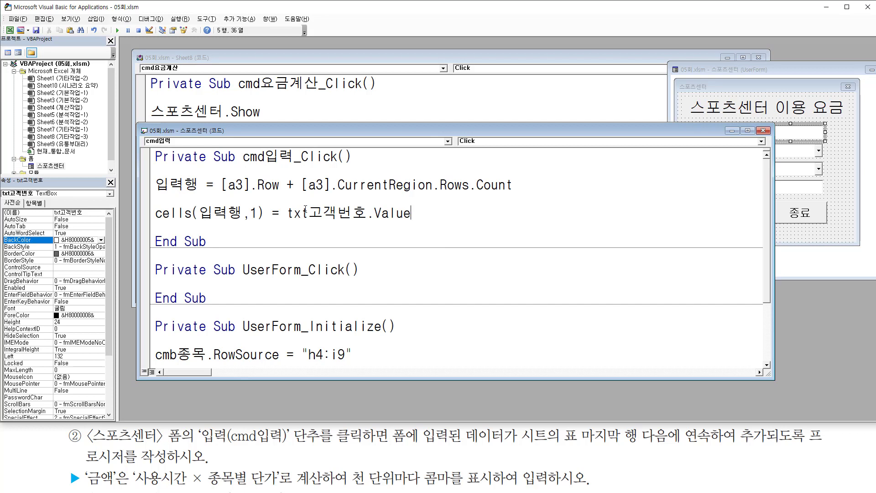
Duplicate the Cells(입력행, 1) = txt고객번호.Value line four times directly below the original.
left_click_drag(195, 224, 259, 224)
key("Escape")
left_click(422, 215)
key("shift+Home")
key("ctrl+c")
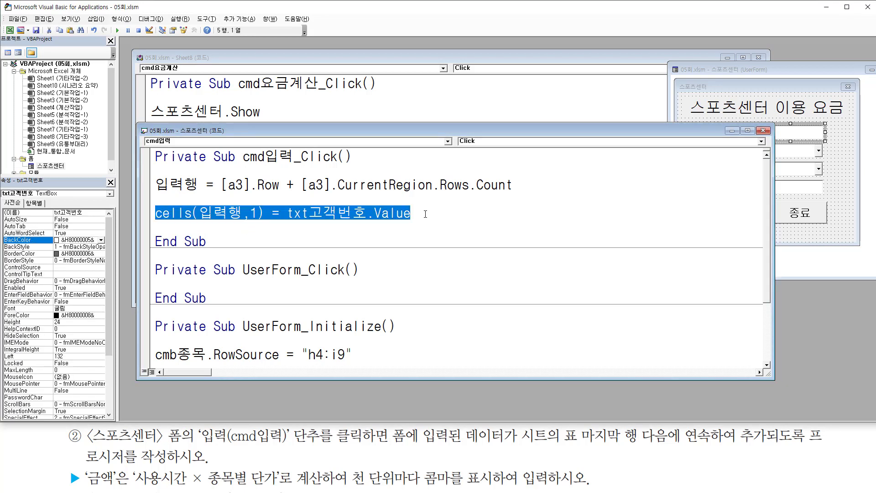
key("End")
key("Return")
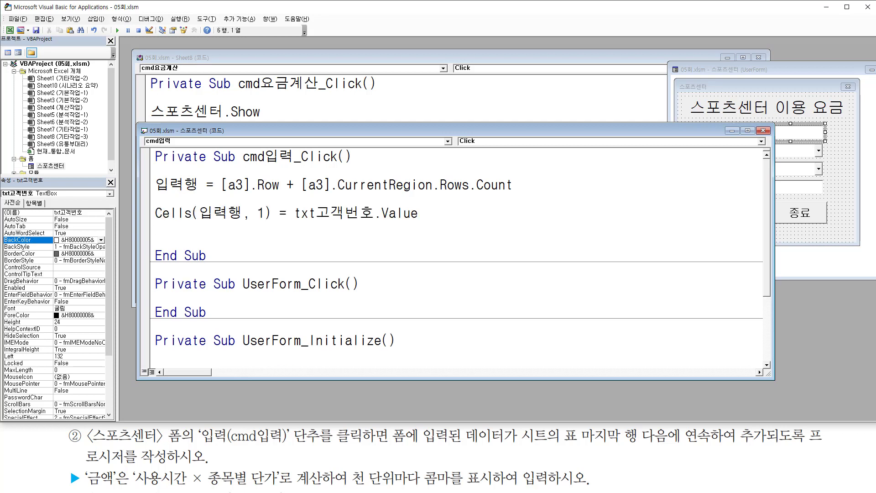
key("ctrl+v")
key("Return")
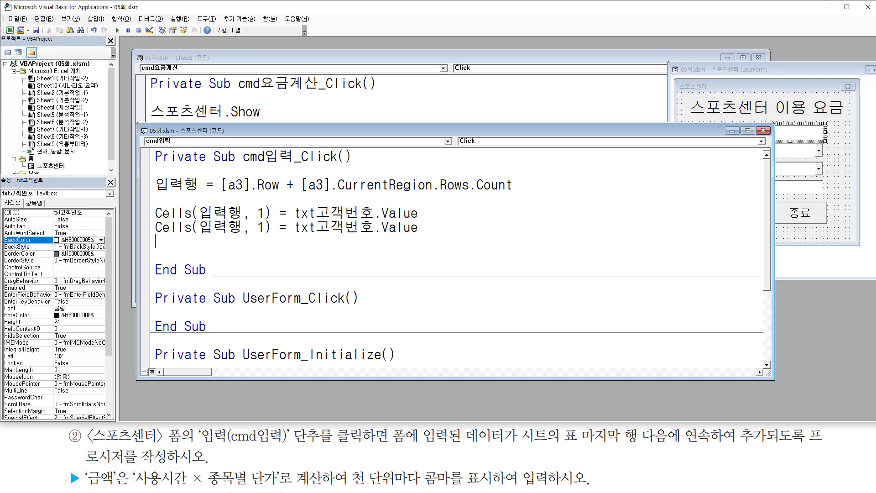
key("ctrl+v")
key("Return")
key("ctrl+v")
key("Return")
key("ctrl+v")
key("Return")
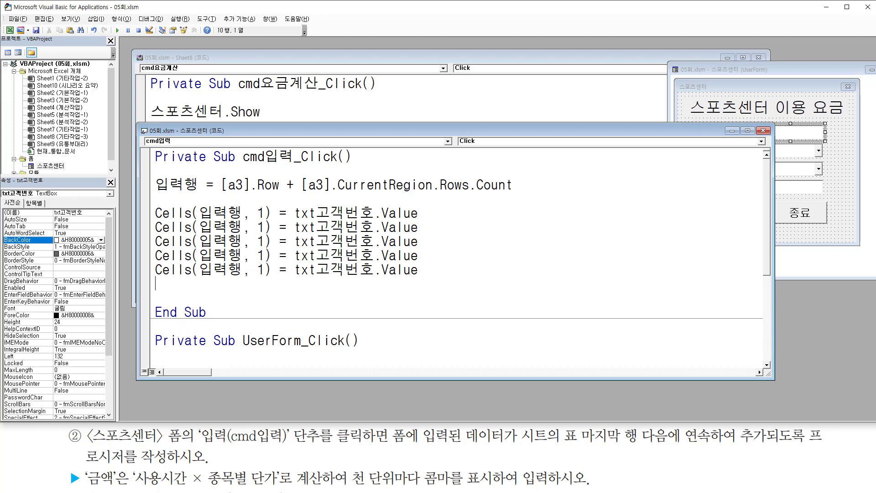
Change the column numbers in the four copied Cells lines to 2, 3, 4 and 5 in order.
left_click(156, 269)
left_click(260, 227)
type("2")
key("Delete")
key("Down")
key("Left")
type("3")
key("Delete")
key("Down")
key("Left")
type("4")
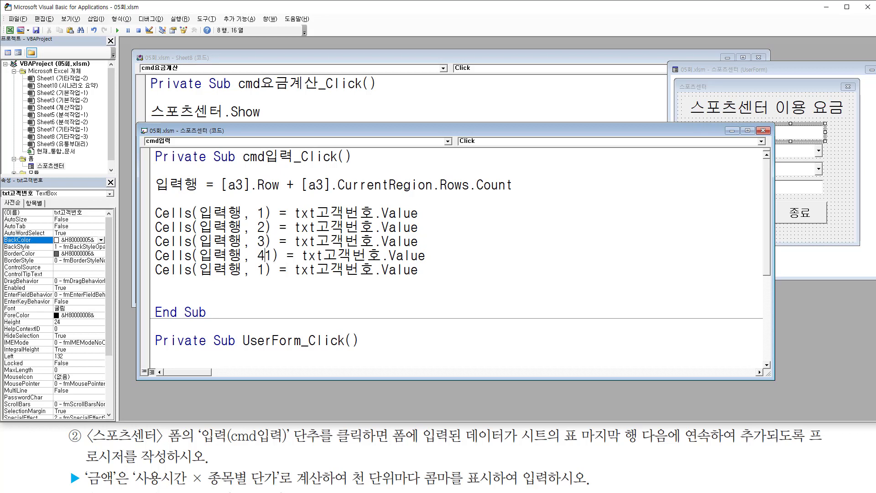
key("Delete")
key("Down")
key("Left")
type("5")
key("Delete")
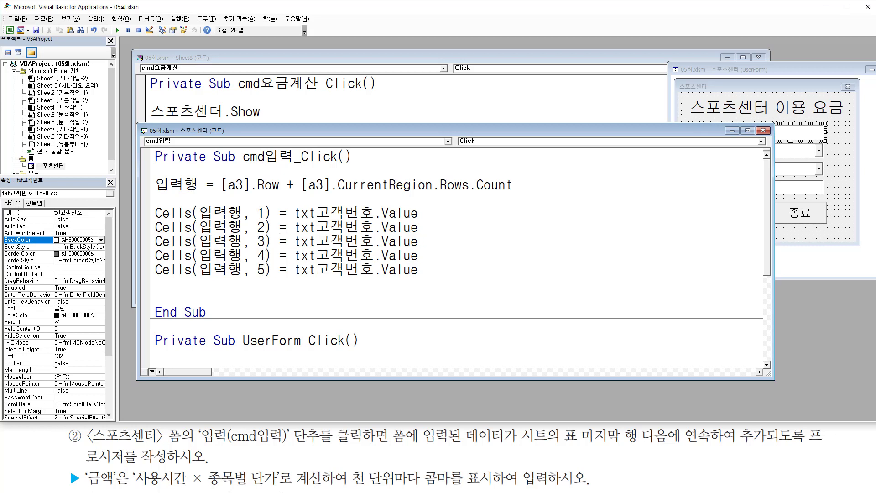
Check the control name of the form's 성별 combo box and replace txt고객번호 with cmb성별 in the column 2 statement.
left_click(804, 86)
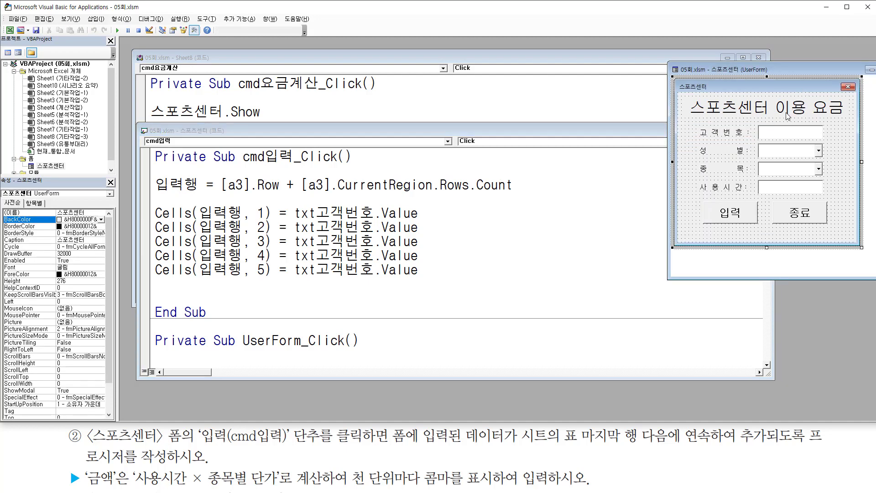
left_click_drag(760, 143, 824, 159)
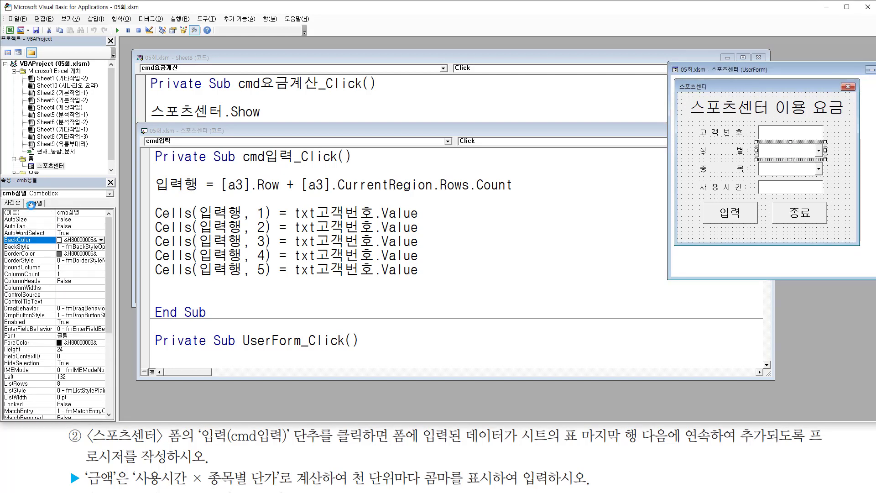
mouse_move(3, 199)
left_mouse_down()
mouse_move(33, 200)
mouse_move(36, 189)
left_mouse_up()
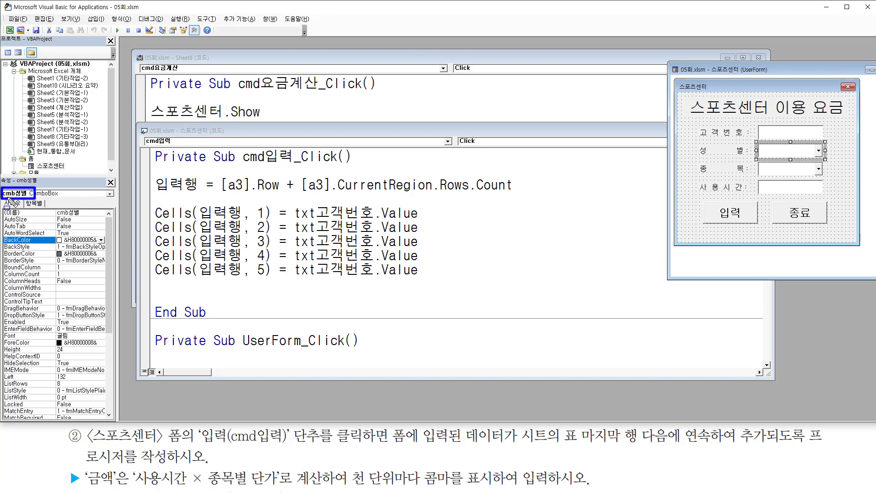
left_click_drag(293, 227, 373, 230)
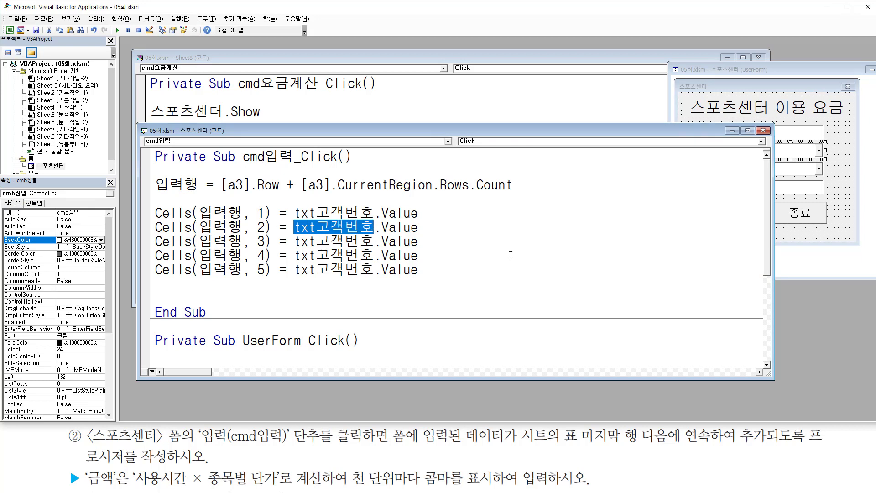
type("cmb성별")
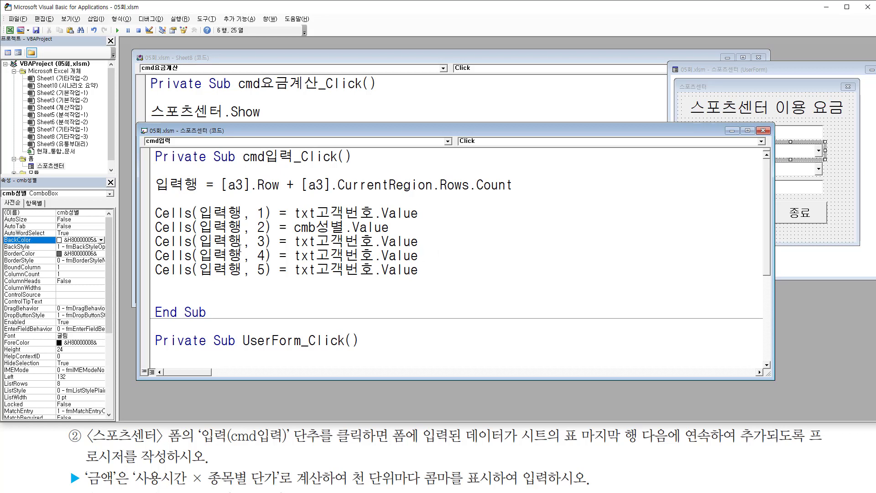
left_click_drag(199, 227, 397, 224)
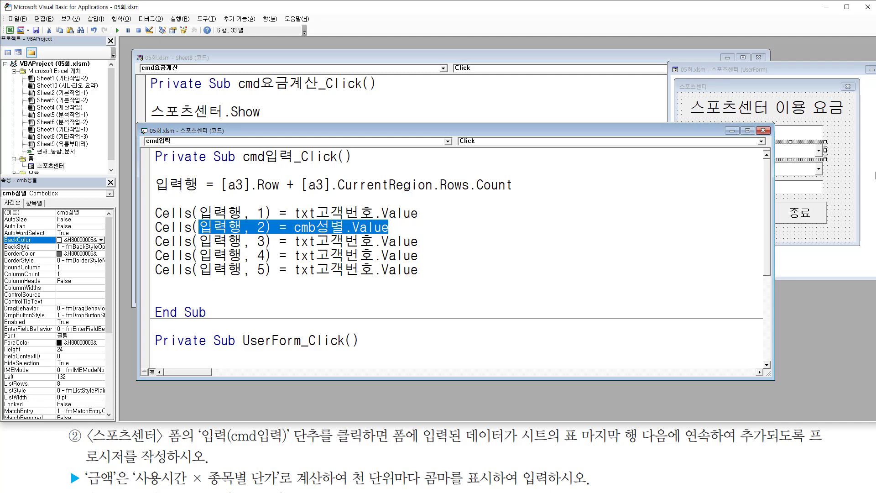
Check the control name of the form's 종목 combo box and replace txt고객번호 with cmb종목 in the column 3 statement.
left_click(832, 173)
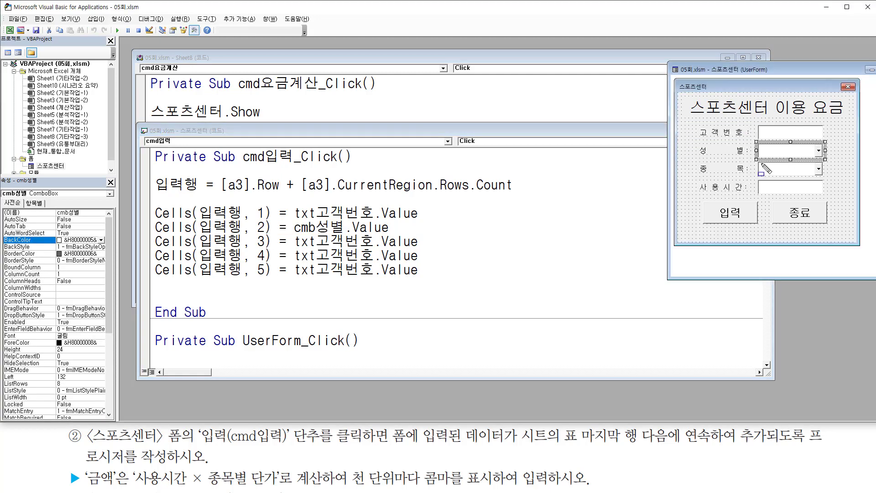
left_click_drag(765, 168, 802, 174)
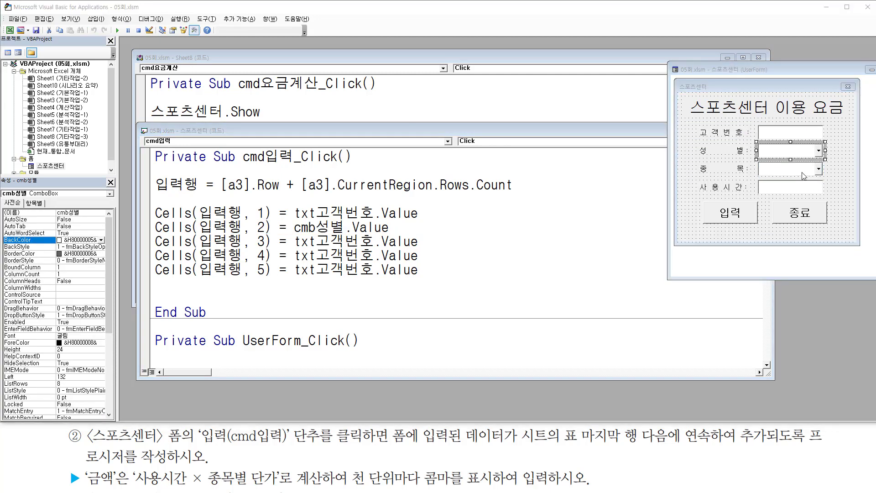
left_click(801, 174)
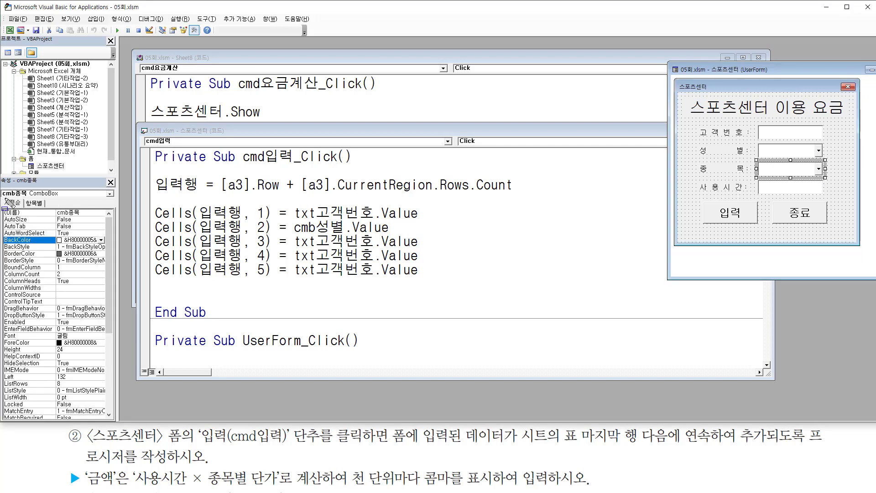
left_click(296, 242)
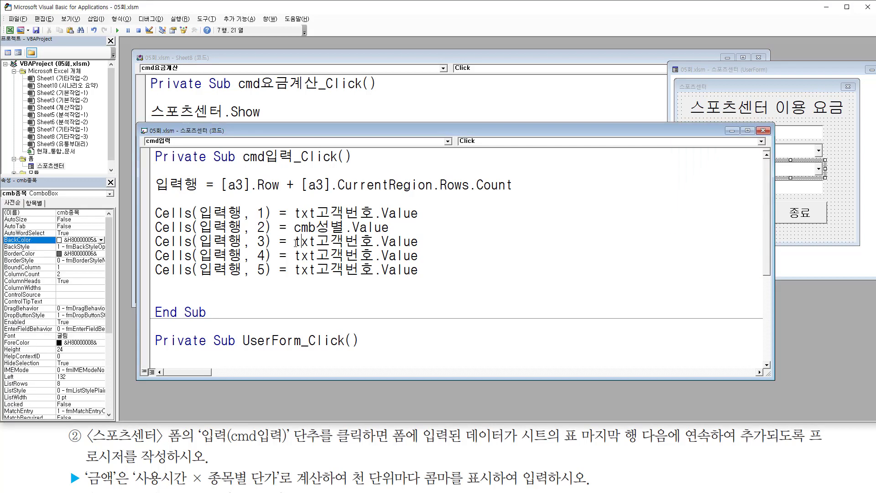
left_click_drag(296, 242, 377, 242)
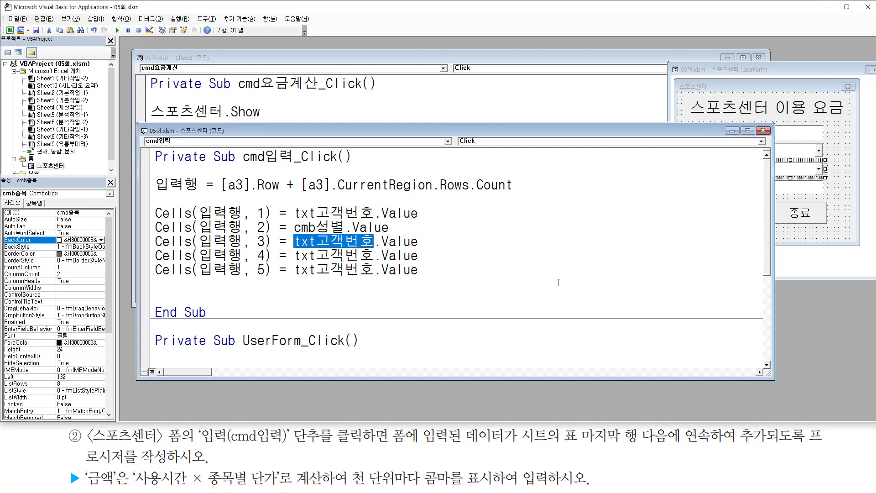
type("cmb")
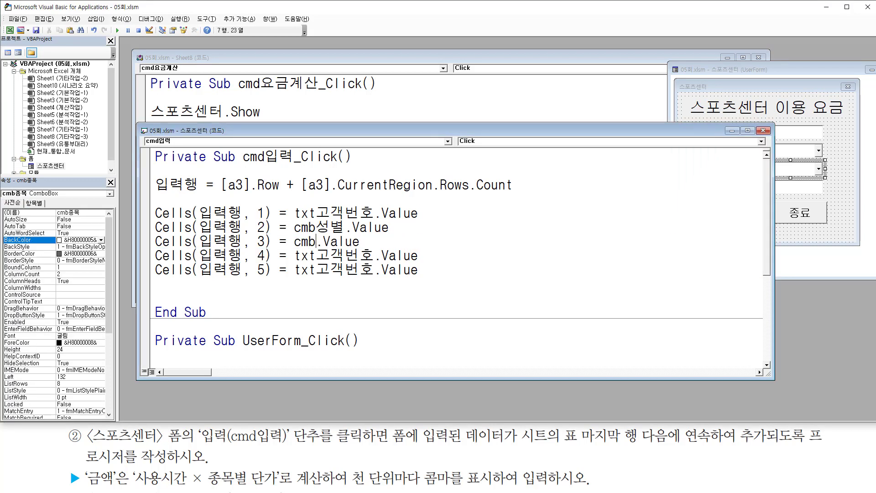
type("종목")
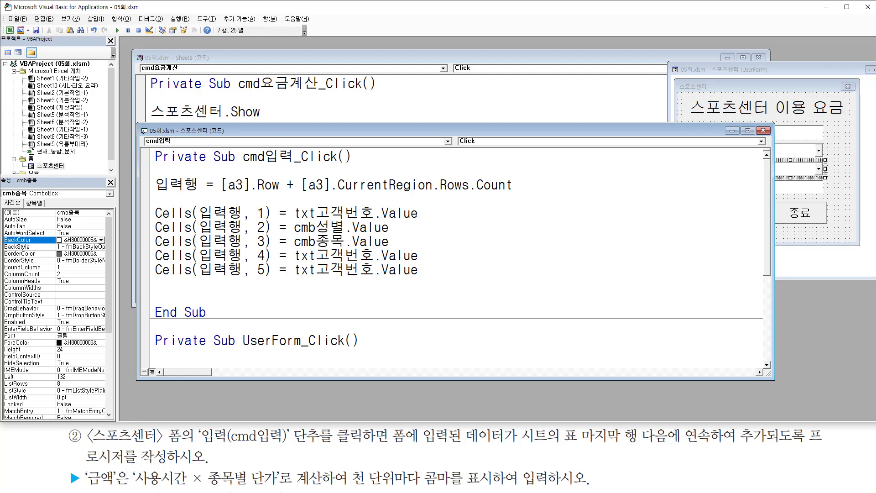
Check the control name of the form's 사용시간 text box and replace txt고객번호 with txt사용시간 in the column 4 statement.
left_click(798, 189)
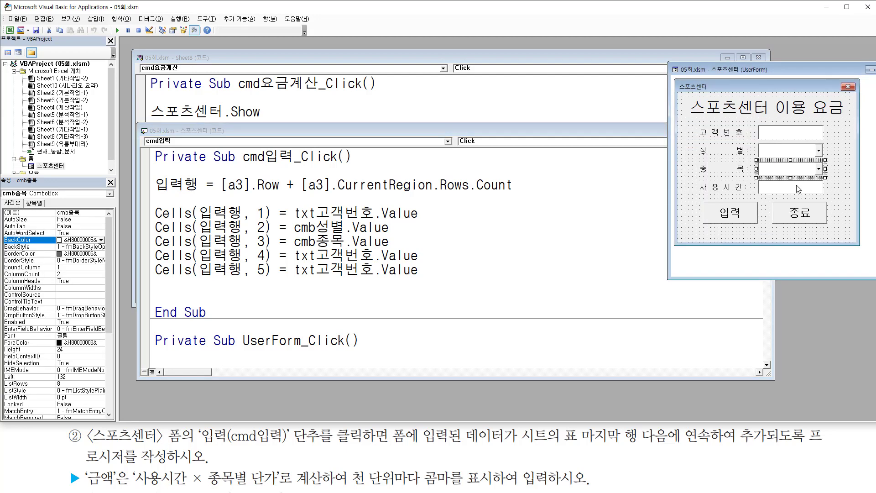
left_click(793, 189)
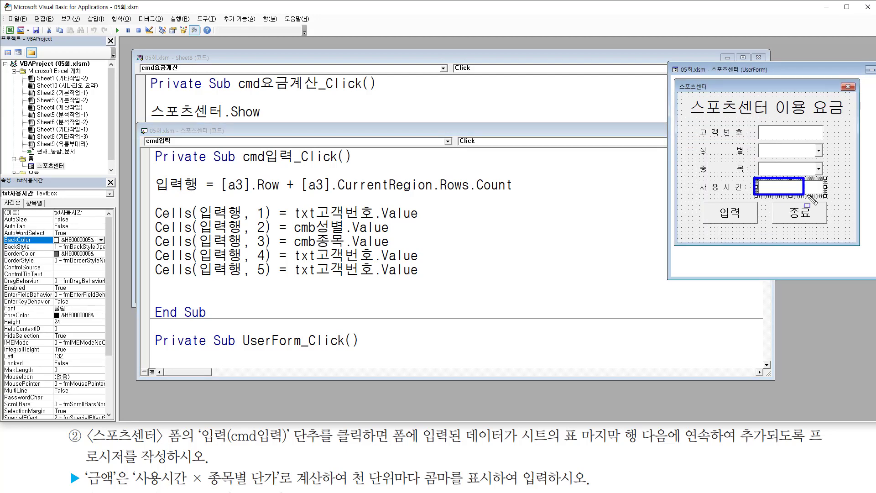
left_click_drag(199, 262, 268, 263)
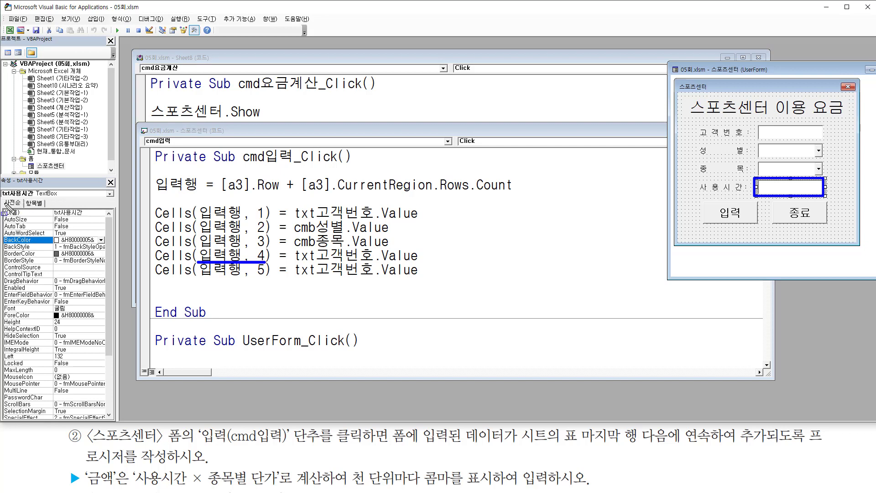
left_click_drag(2, 197, 34, 198)
left_click(327, 256)
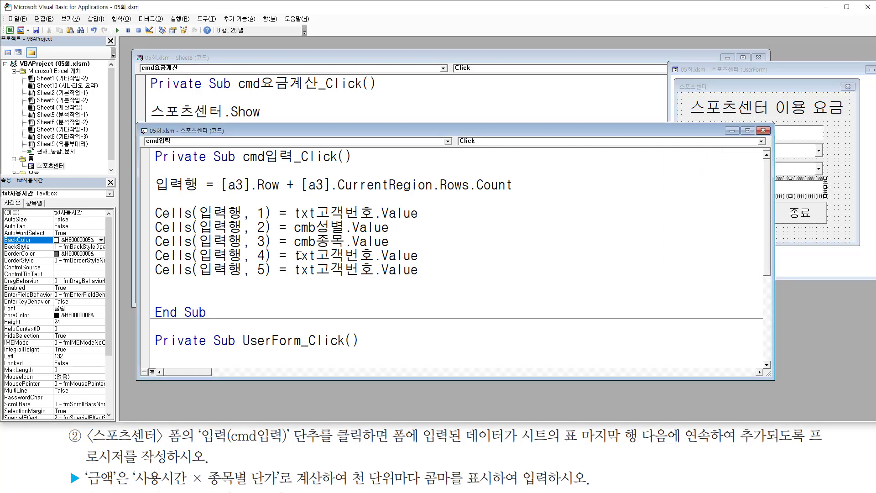
left_click_drag(316, 256, 373, 256)
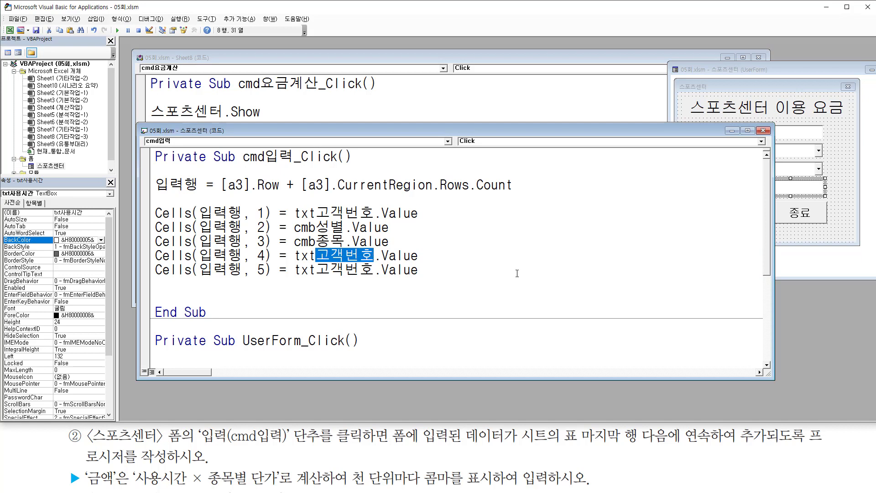
type("사용시간")
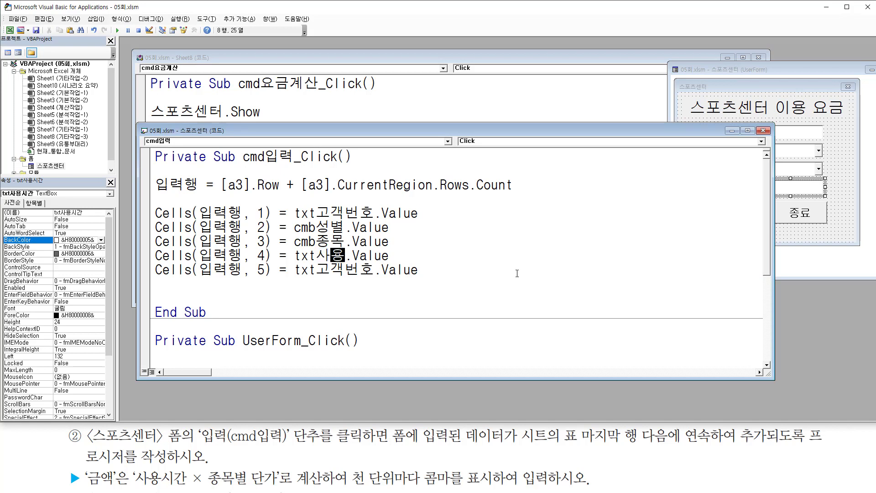
key("Right")
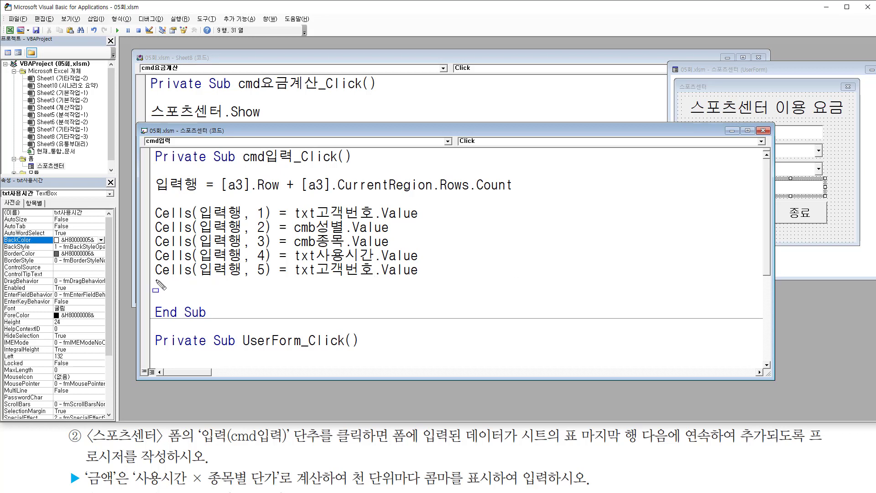
Examine the 금액 requirement in the task text against the column 4 and column 5 statements of the procedure.
left_click_drag(155, 279, 272, 278)
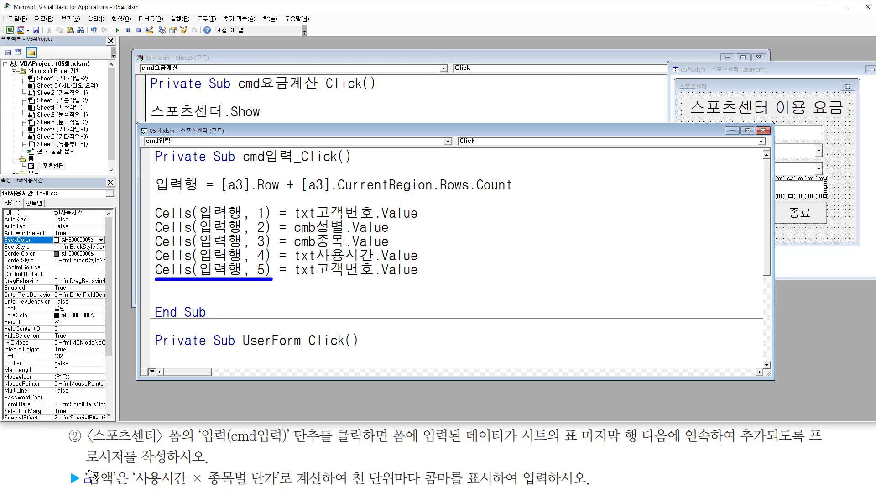
left_click_drag(100, 481, 119, 488)
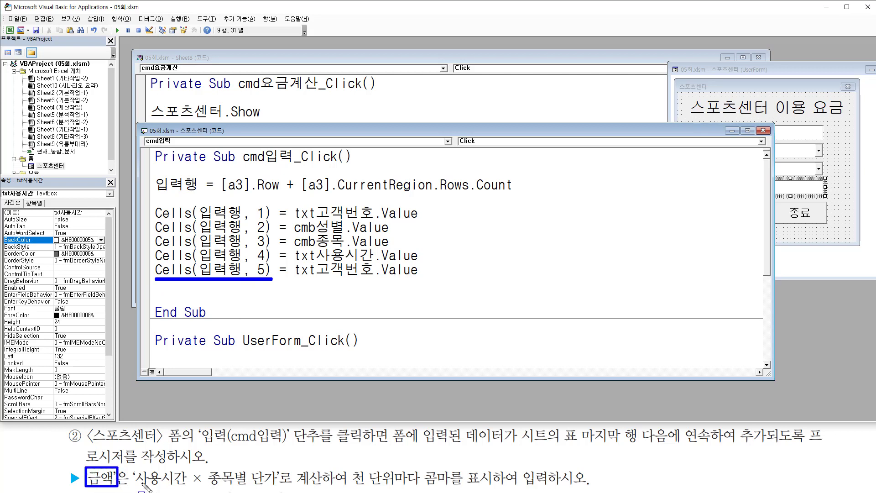
left_click_drag(136, 486, 285, 487)
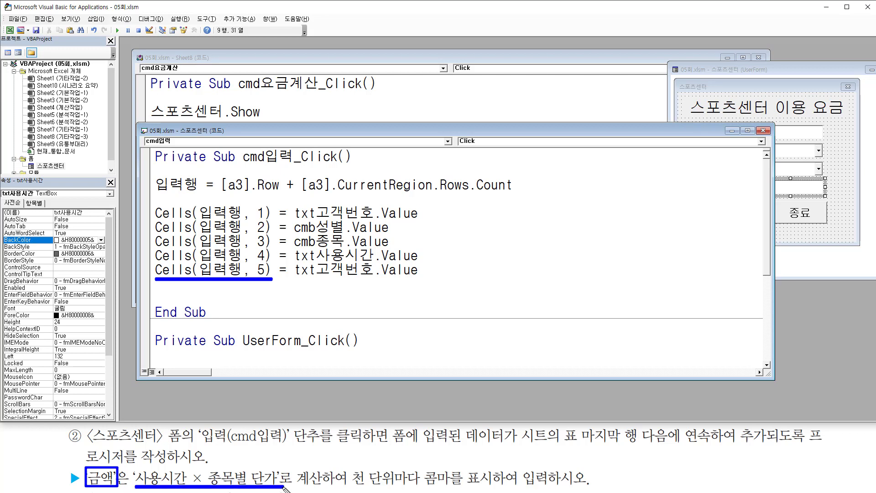
left_click_drag(135, 469, 184, 484)
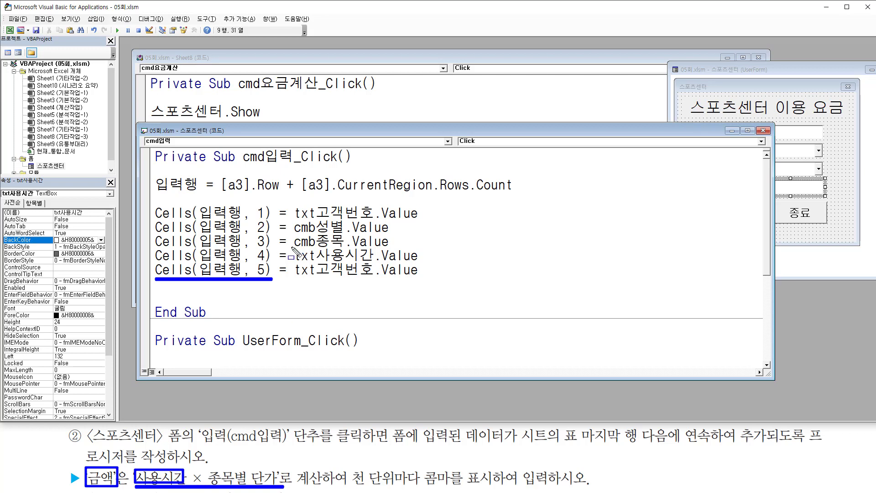
left_click_drag(291, 247, 428, 262)
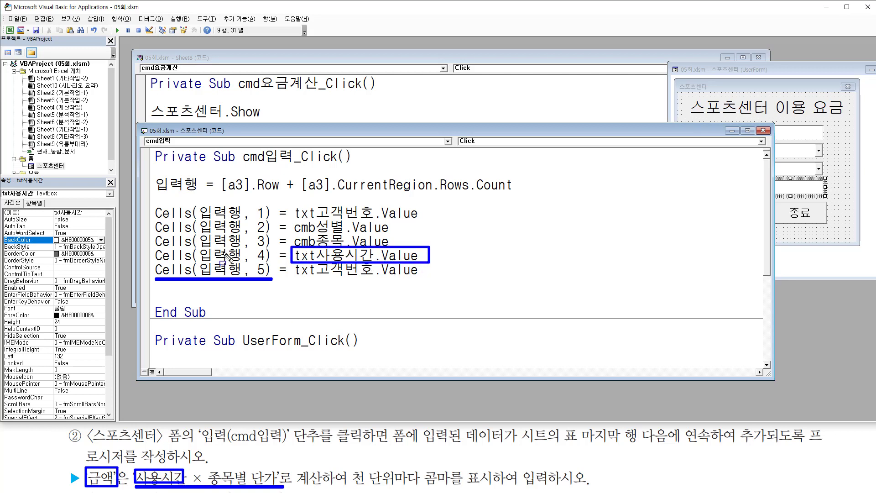
mouse_move(154, 262)
left_mouse_down()
mouse_move(268, 262)
mouse_move(273, 249)
left_mouse_up()
left_click_drag(208, 463, 282, 487)
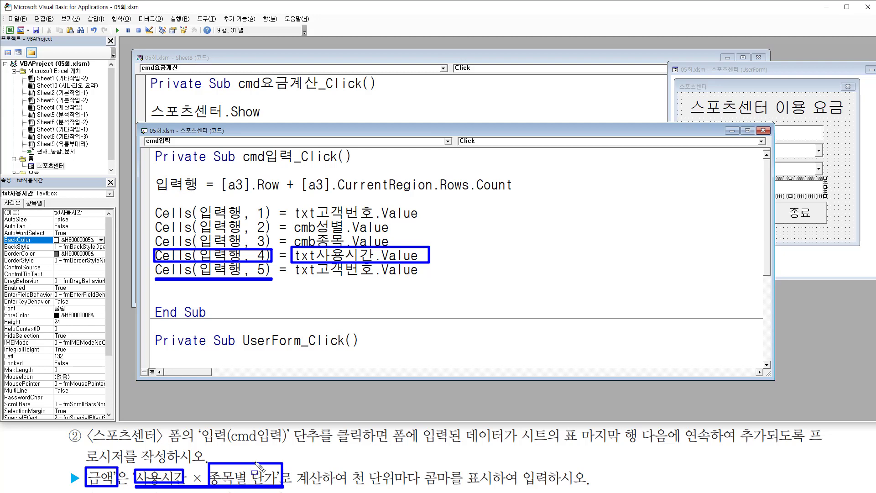
key("Escape")
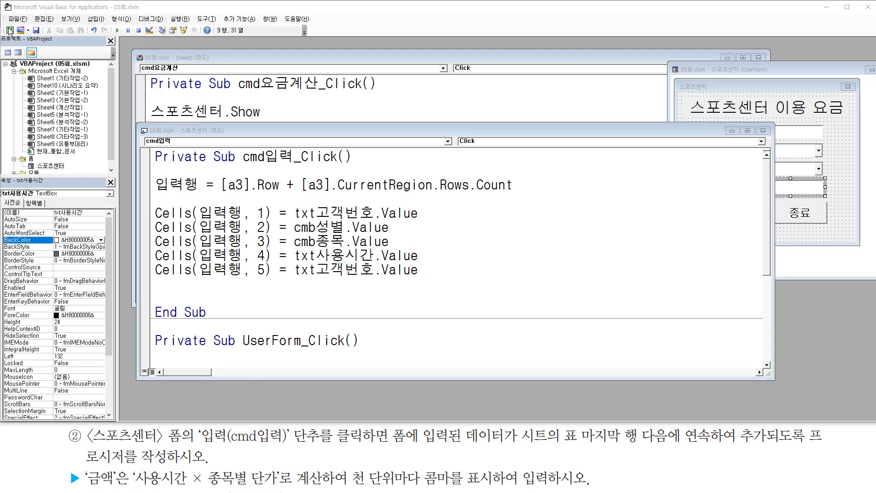
Switch to the Excel sheet, open the 스포츠센터 form from 요금 계산 and compare its 종목 list with the table in H4:I9.
left_click(10, 30)
left_click(315, 134)
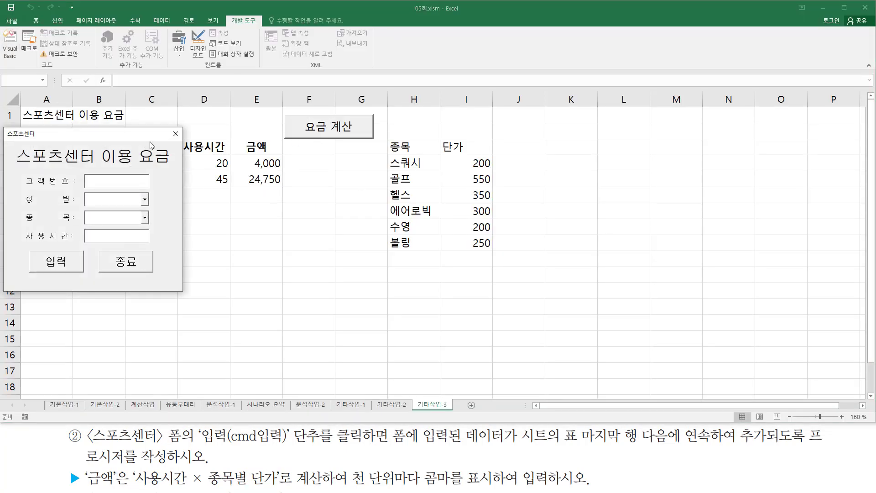
left_click_drag(149, 142, 301, 213)
left_click(297, 290)
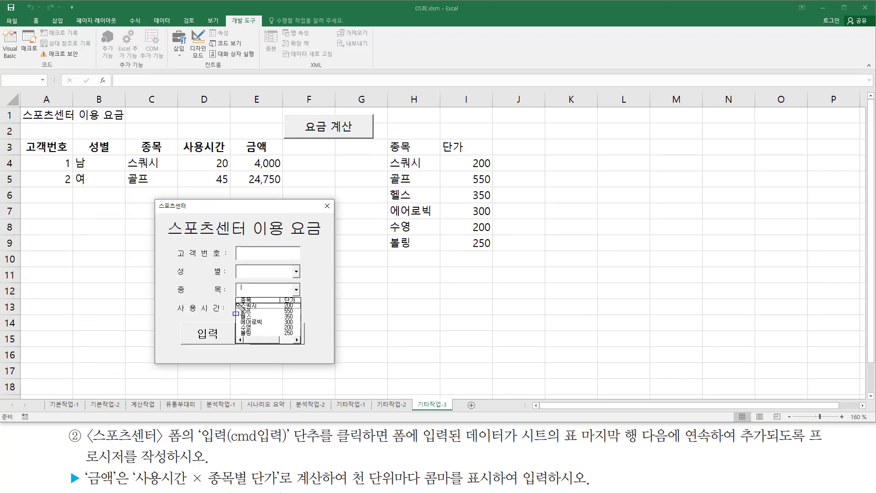
left_click_drag(236, 302, 268, 336)
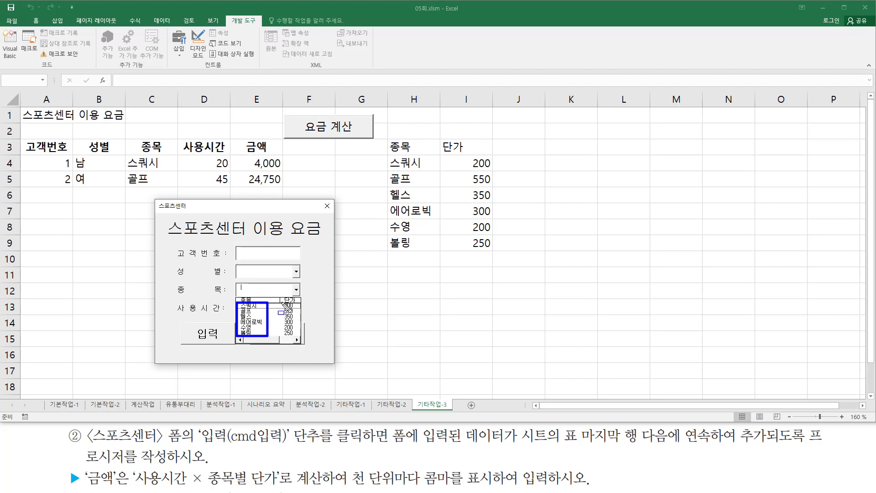
left_click_drag(281, 301, 297, 337)
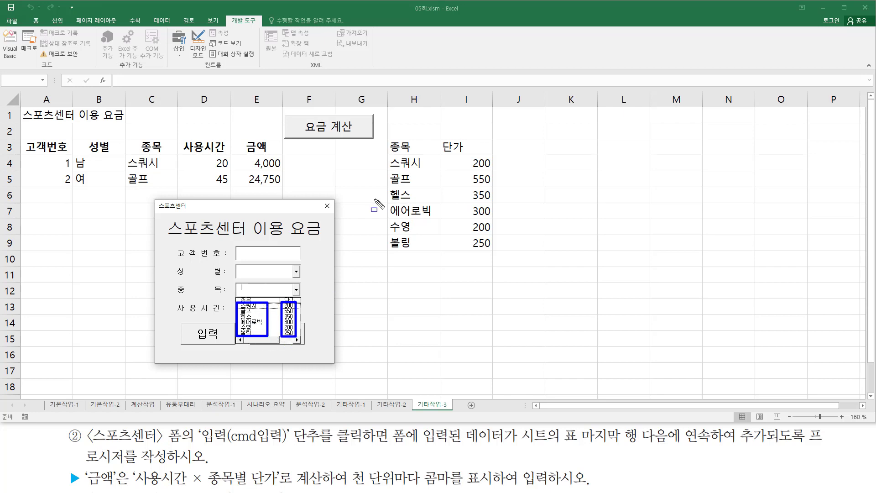
mouse_move(388, 156)
left_mouse_down()
mouse_move(489, 256)
mouse_move(501, 254)
mouse_move(494, 250)
left_mouse_up()
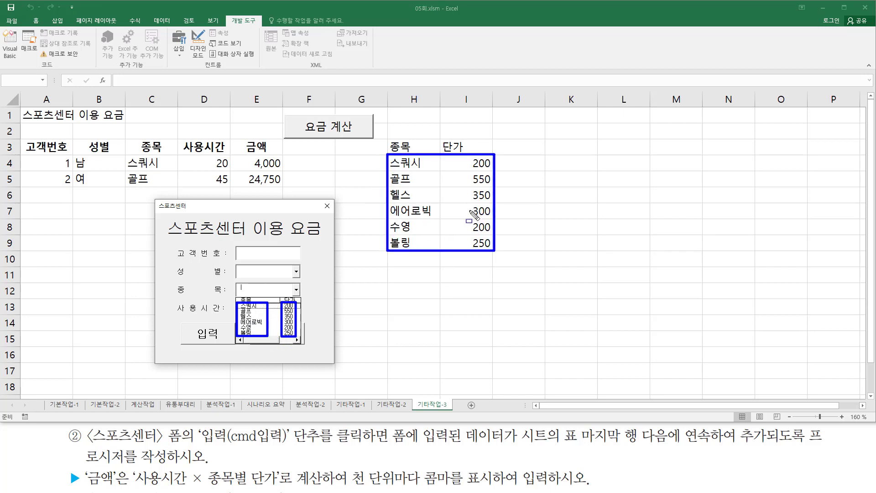
key("Escape")
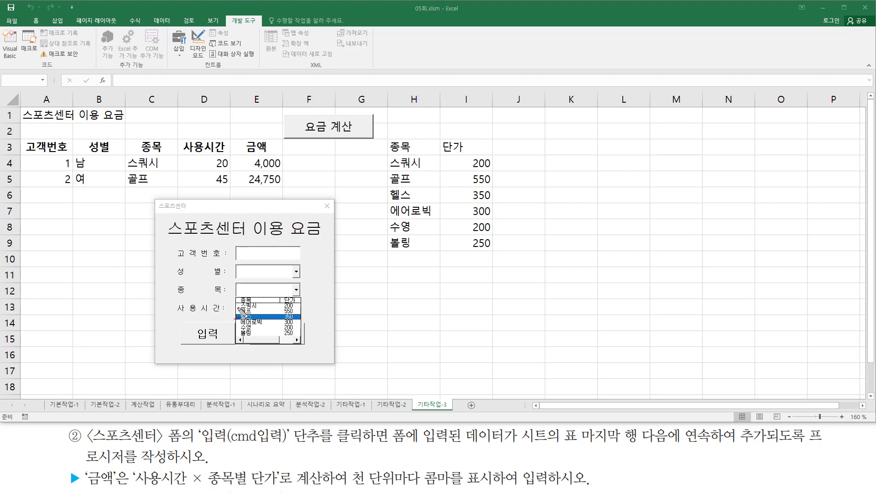
Compare the zero-based positions of the 종목 list items with the sheet row numbers of the 단가 table.
mouse_move(242, 307)
left_mouse_down()
mouse_move(222, 297)
mouse_move(240, 315)
mouse_move(212, 322)
mouse_move(222, 321)
mouse_move(210, 344)
mouse_move(220, 339)
mouse_move(223, 365)
mouse_move(239, 359)
mouse_move(251, 374)
mouse_move(242, 378)
mouse_move(253, 364)
left_mouse_up()
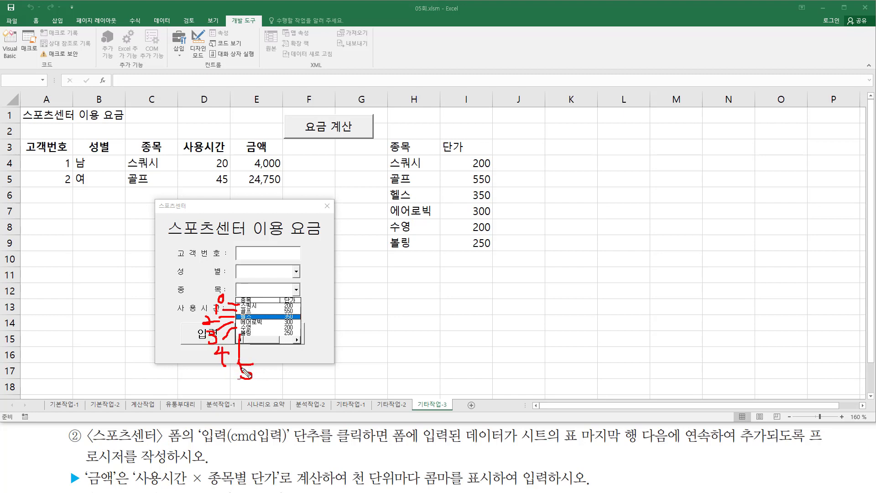
key("e")
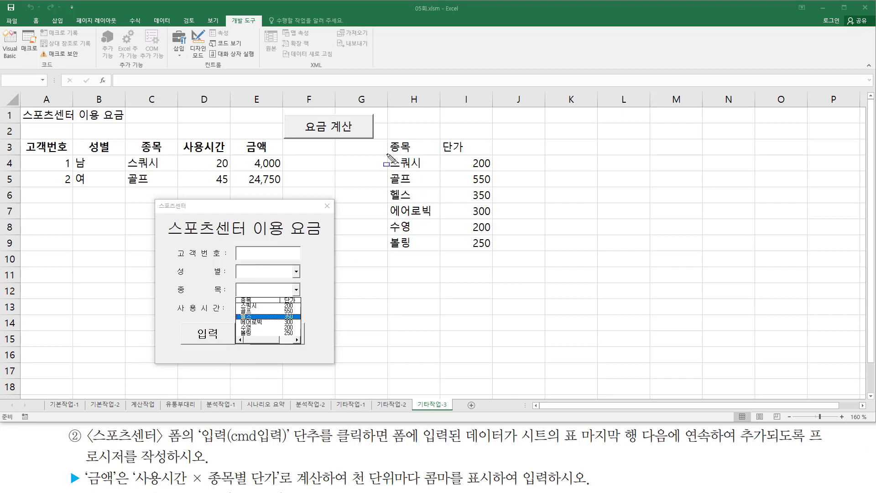
left_click_drag(387, 157, 495, 251)
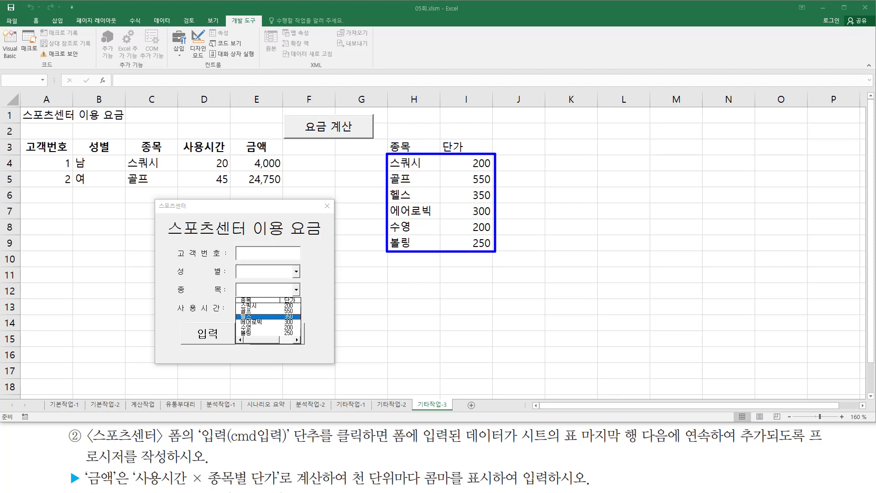
mouse_move(363, 176)
left_mouse_down()
mouse_move(370, 161)
mouse_move(368, 182)
left_mouse_up()
mouse_move(362, 193)
left_mouse_down()
mouse_move(361, 202)
mouse_move(375, 201)
mouse_move(364, 217)
mouse_move(378, 231)
mouse_move(366, 251)
left_mouse_up()
left_click_drag(367, 239, 374, 240)
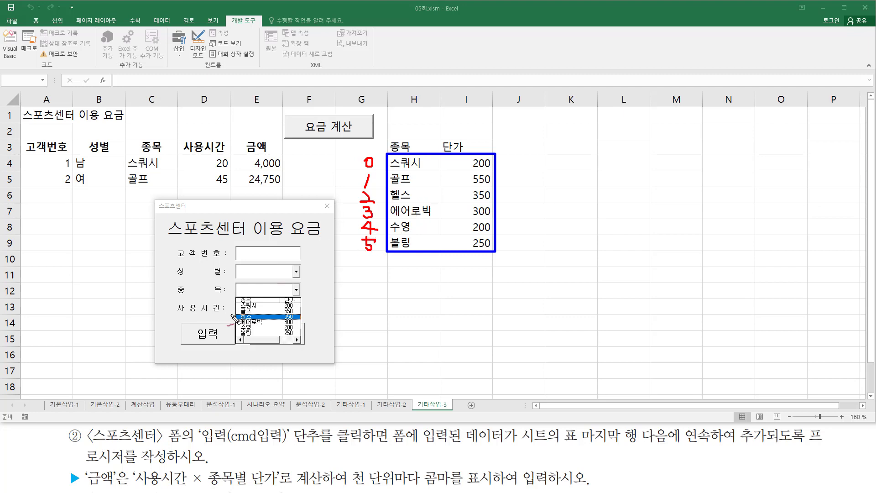
mouse_move(229, 312)
left_mouse_down()
mouse_move(258, 324)
mouse_move(296, 314)
mouse_move(232, 312)
mouse_move(243, 323)
left_mouse_up()
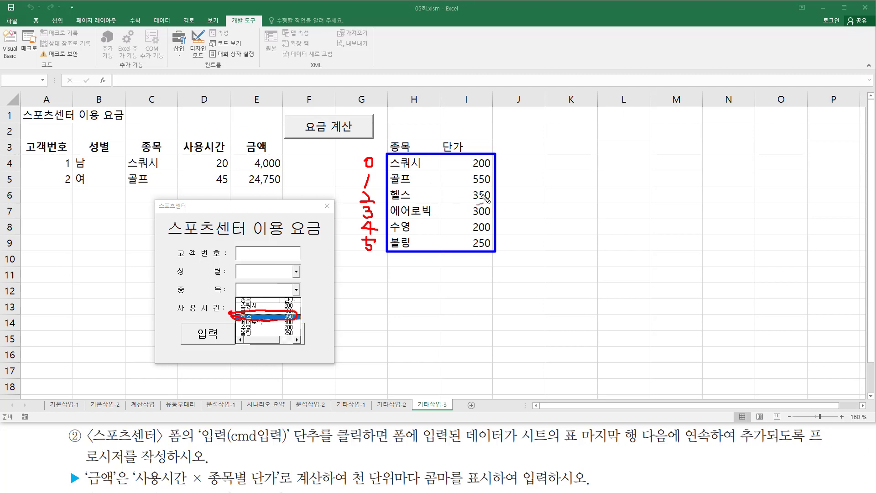
left_click_drag(465, 201, 494, 201)
mouse_move(468, 123)
left_mouse_down()
mouse_move(476, 90)
mouse_move(474, 107)
left_mouse_up()
key("ctrl+z")
mouse_move(16, 198)
left_mouse_down()
mouse_move(6, 195)
mouse_move(16, 200)
left_mouse_up()
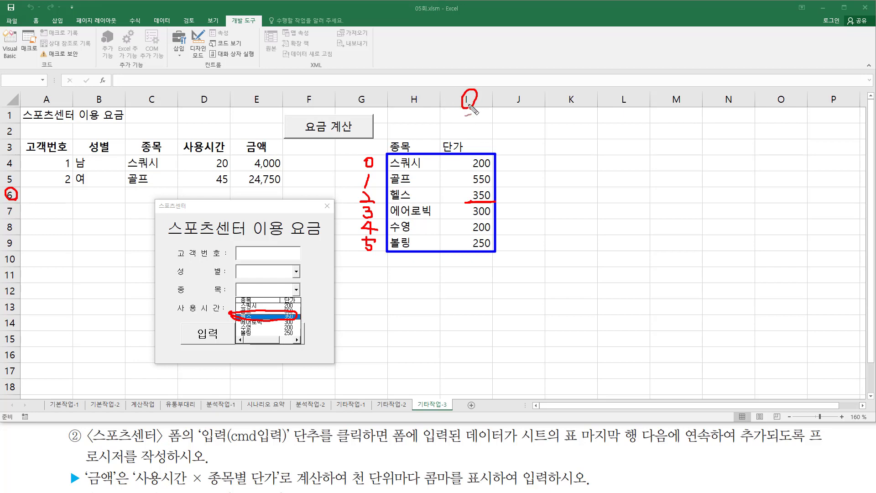
mouse_move(491, 187)
left_mouse_down()
mouse_move(466, 201)
mouse_move(496, 189)
mouse_move(483, 188)
left_mouse_up()
left_click_drag(350, 197, 353, 198)
mouse_move(327, 188)
left_mouse_down()
mouse_move(324, 201)
mouse_move(327, 175)
mouse_move(336, 174)
left_mouse_up()
left_click_drag(374, 181, 380, 179)
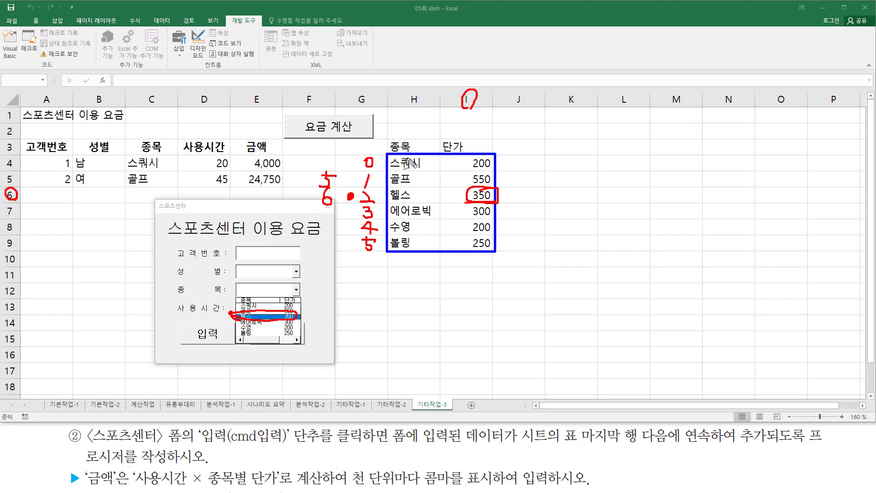
left_click_drag(323, 157, 326, 173)
mouse_move(333, 207)
left_mouse_down()
mouse_move(333, 247)
mouse_move(350, 241)
mouse_move(341, 259)
left_mouse_up()
left_click_drag(17, 249, 14, 241)
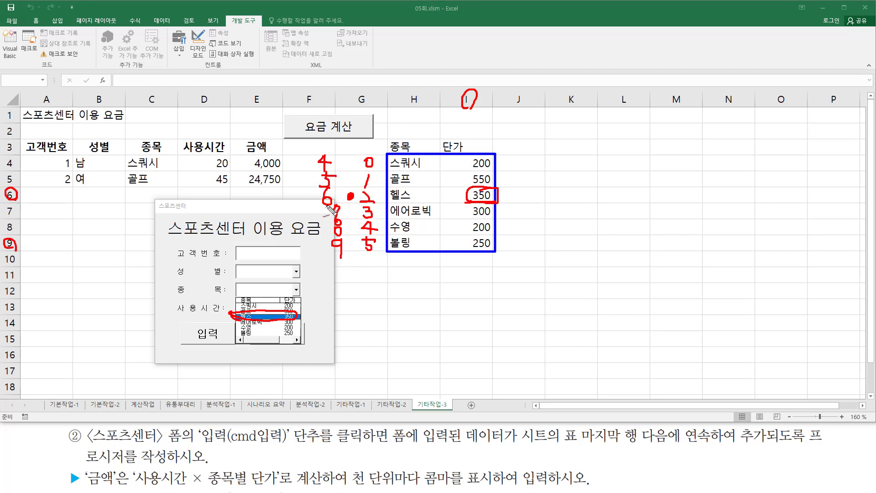
left_click_drag(338, 175, 343, 173)
mouse_move(455, 286)
left_mouse_down()
mouse_move(471, 287)
mouse_move(463, 297)
mouse_move(495, 287)
mouse_move(482, 299)
mouse_move(507, 301)
left_mouse_up()
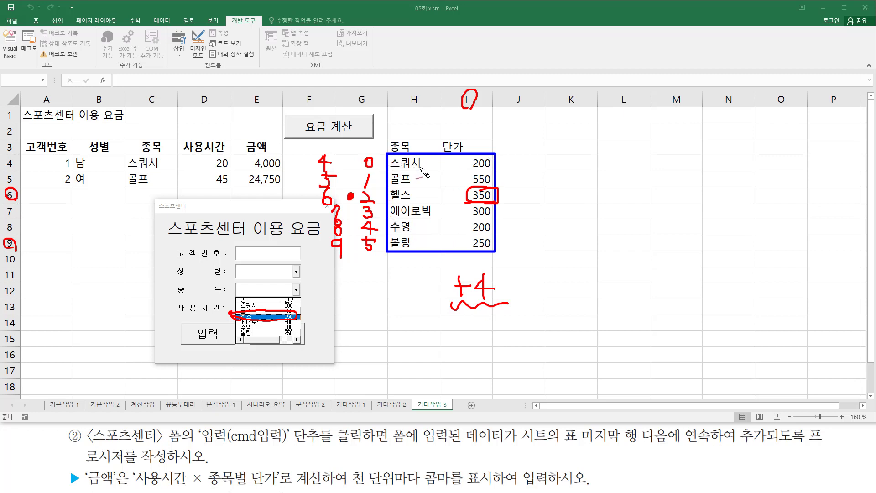
Count the sheet columns from A to the 단가 column and examine the row and column position of the 헬스 price.
mouse_move(410, 168)
left_mouse_down()
mouse_move(397, 169)
mouse_move(426, 167)
left_mouse_up()
mouse_move(464, 91)
left_mouse_down()
mouse_move(463, 109)
mouse_move(474, 111)
left_mouse_up()
mouse_move(60, 92)
left_mouse_down()
mouse_move(58, 103)
mouse_move(174, 102)
mouse_move(166, 110)
left_mouse_up()
mouse_move(217, 94)
left_mouse_down()
mouse_move(212, 102)
mouse_move(227, 103)
mouse_move(222, 111)
left_mouse_up()
left_click_drag(265, 90, 276, 90)
mouse_move(268, 90)
left_mouse_down()
mouse_move(274, 103)
mouse_move(264, 109)
left_mouse_up()
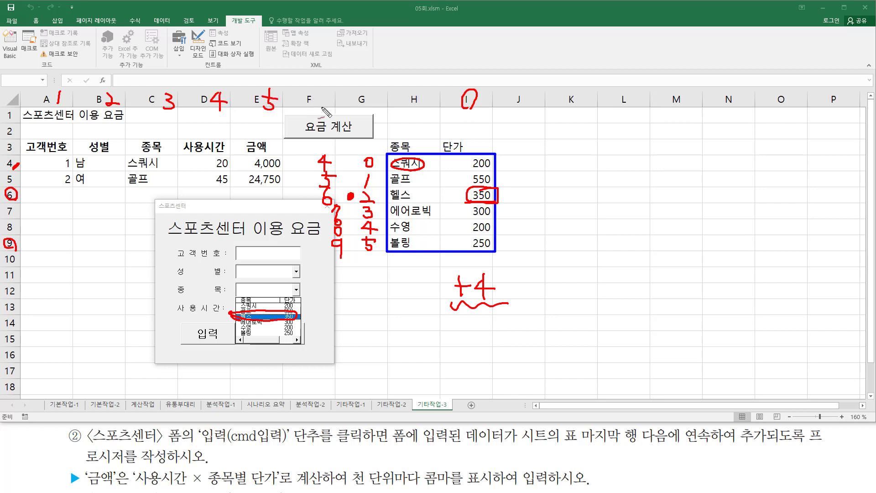
left_click_drag(321, 90, 319, 108)
mouse_move(370, 94)
left_mouse_down()
mouse_move(379, 97)
mouse_move(374, 112)
left_mouse_up()
mouse_move(428, 93)
left_mouse_down()
mouse_move(424, 110)
mouse_move(455, 81)
mouse_move(451, 104)
left_mouse_up()
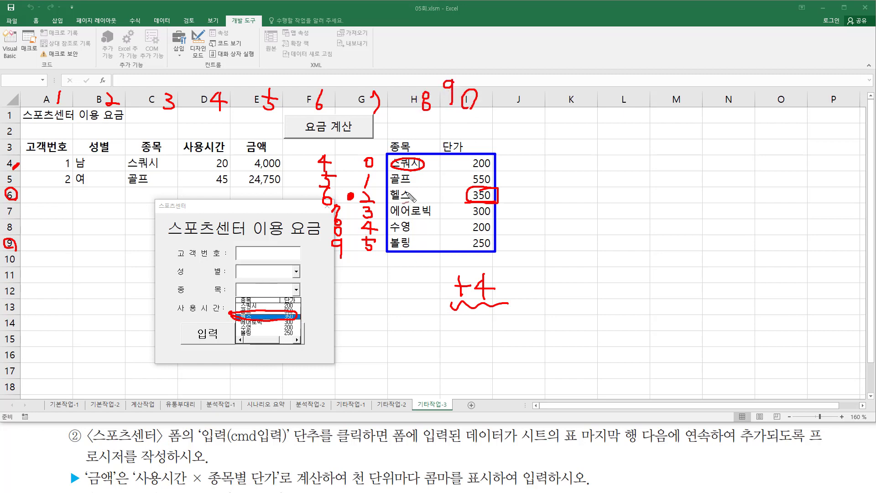
left_click_drag(437, 209, 445, 207)
mouse_move(335, 184)
left_mouse_down()
mouse_move(319, 206)
mouse_move(340, 186)
left_mouse_up()
mouse_move(457, 108)
left_mouse_down()
mouse_move(440, 98)
mouse_move(470, 91)
mouse_move(458, 110)
left_mouse_up()
mouse_move(488, 206)
left_mouse_down()
mouse_move(490, 187)
mouse_move(470, 208)
mouse_move(504, 205)
mouse_move(496, 193)
left_mouse_up()
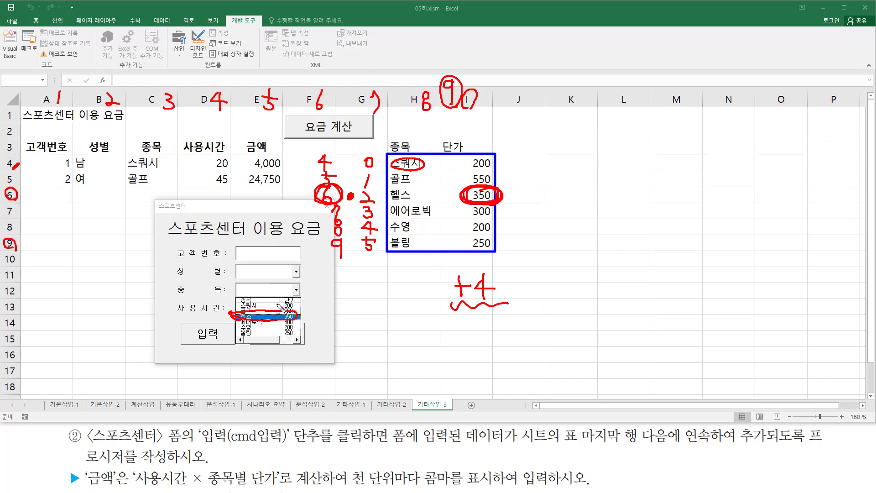
left_click_drag(354, 168, 361, 166)
key("Escape")
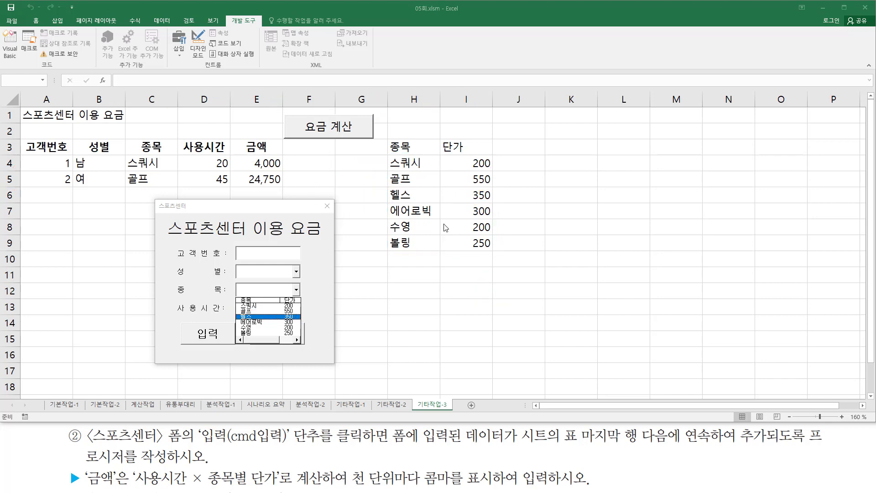
Close the 스포츠센터 form, return to the Visual Basic editor and replace the column 5 value in cmd입력_Click with the start of a product, Cells(입력행, 4) *.
left_click(327, 206)
left_click(10, 44)
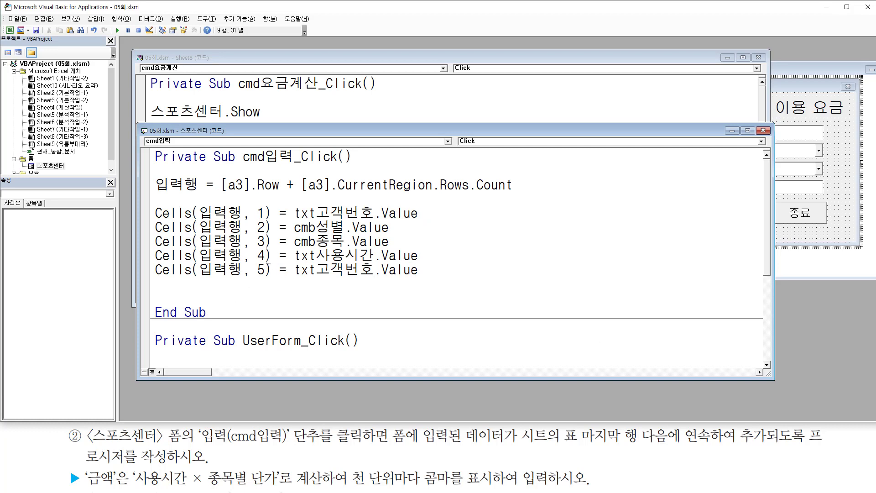
left_click_drag(199, 272, 446, 276)
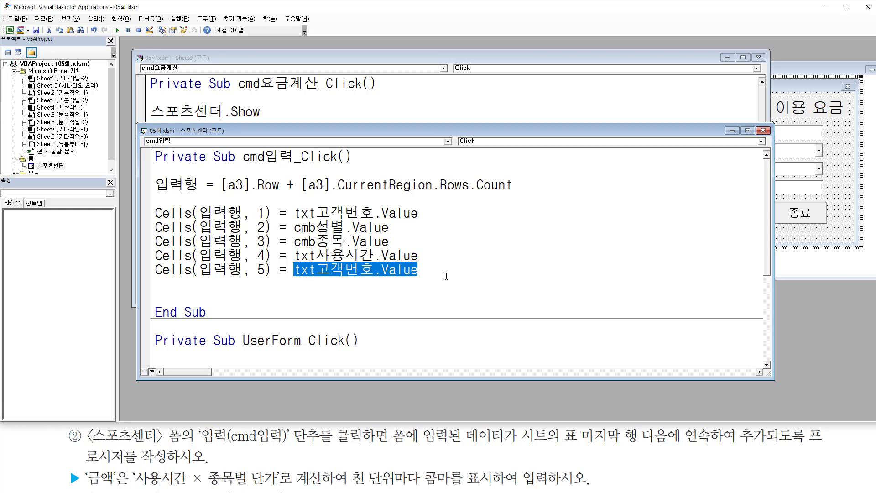
type("ㅊ")
key("BackSpace")
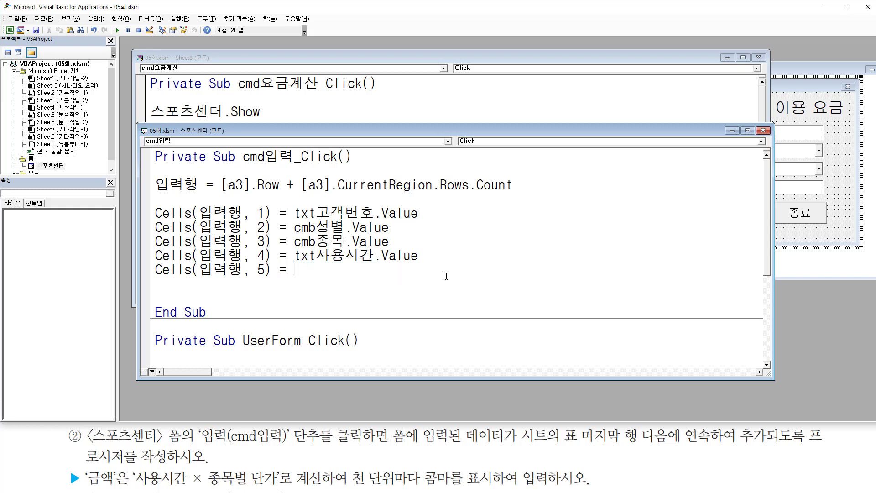
type("cells(")
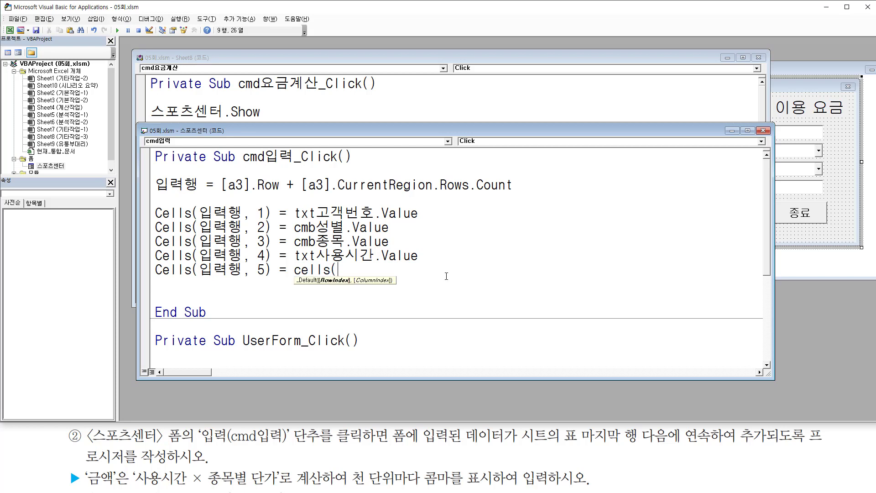
type("입력행,")
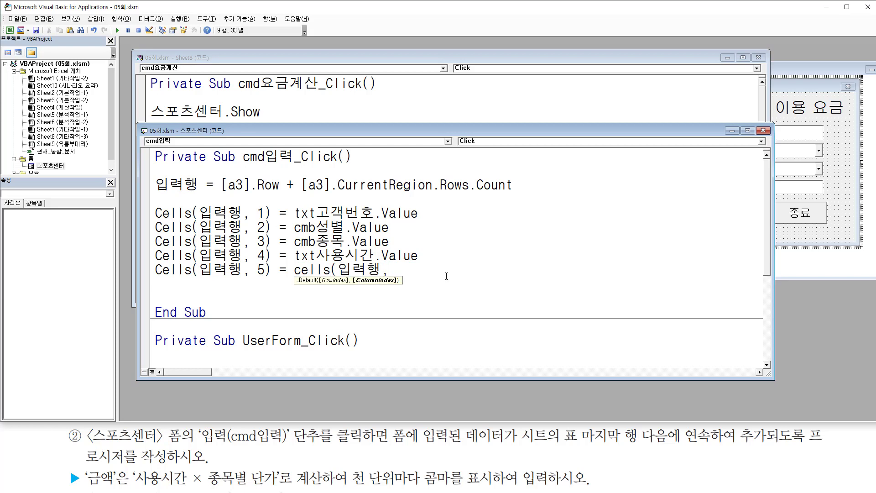
type("4) ")
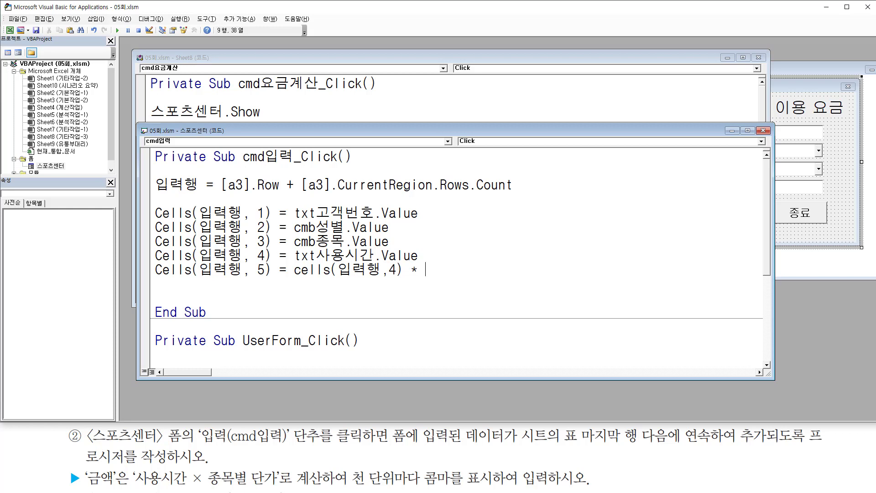
type("*")
key("Return")
left_click(445, 281)
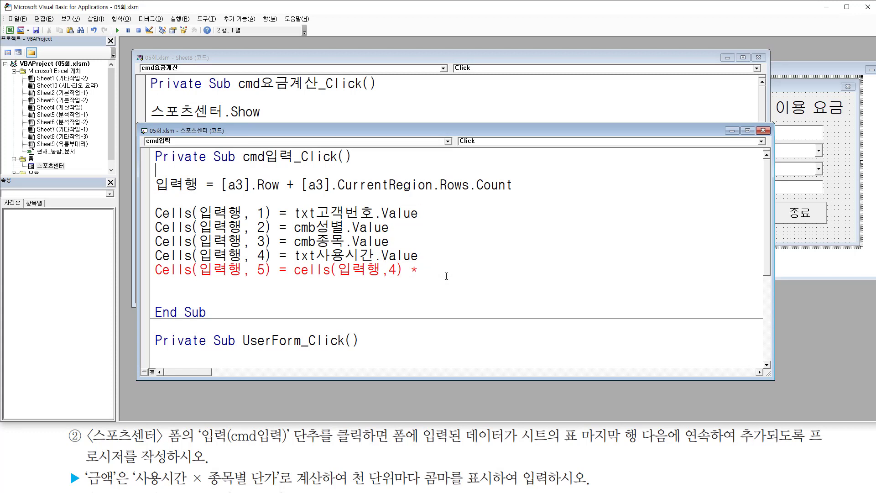
Add the statement 참조행 = cmb종목.ListIndex + 4 above the 입력행 statement in cmd입력_Click.
key("Return")
type("차")
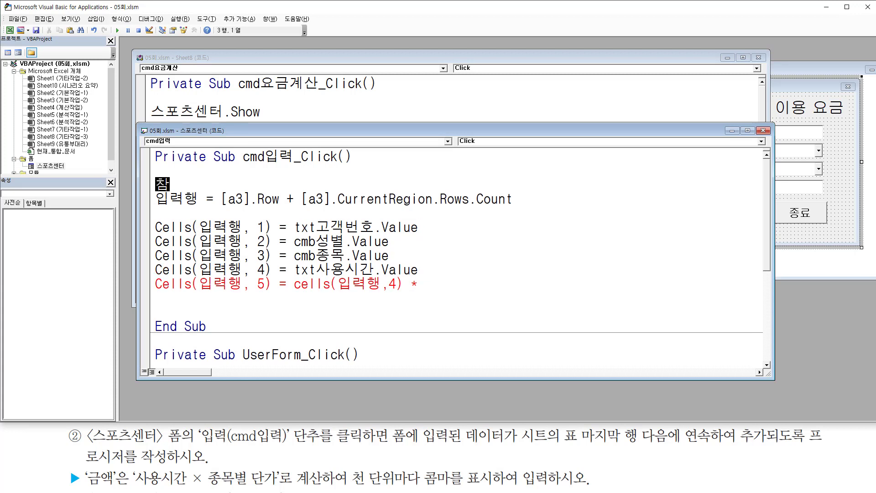
type("조행")
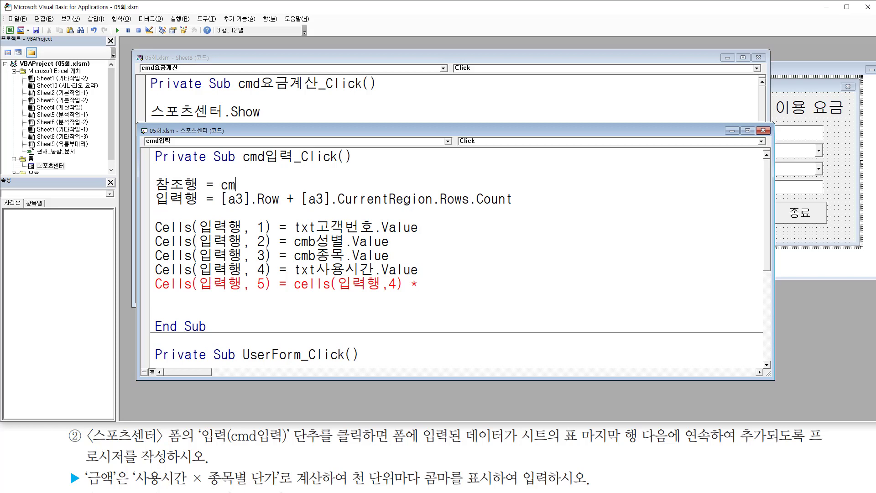
type("= cmb종목.")
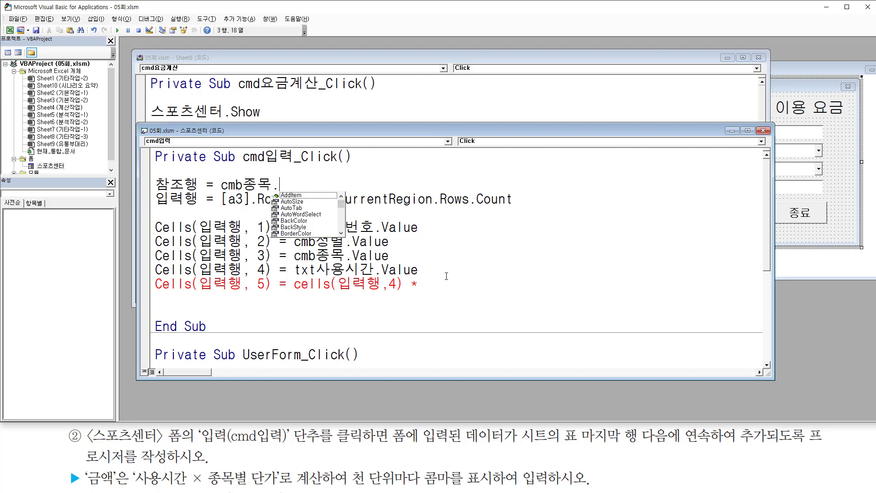
type("lis")
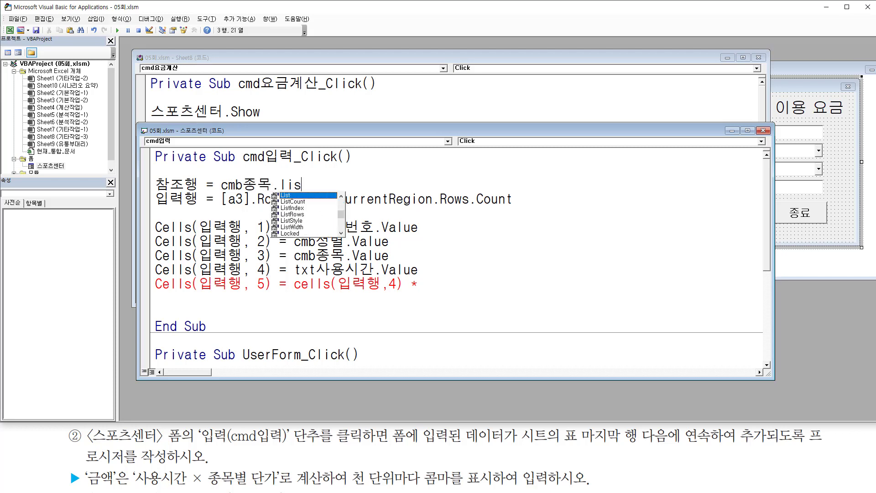
type("ti")
key("Tab")
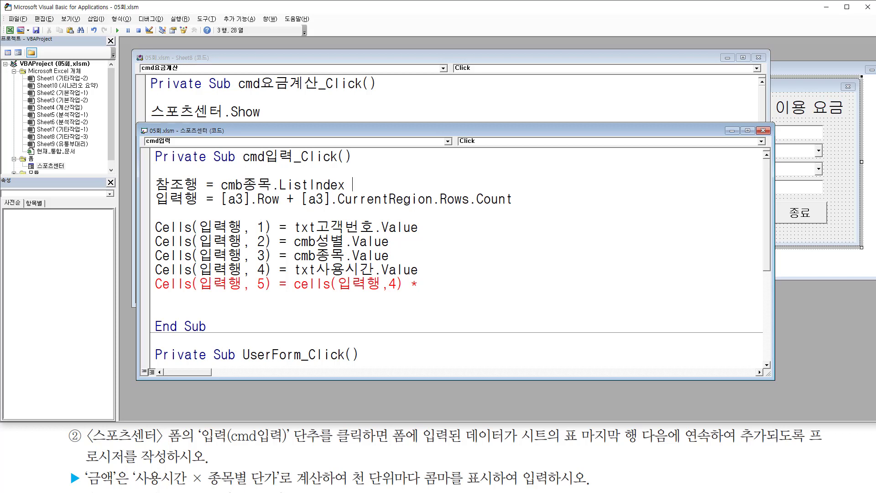
type("+4")
key("Return")
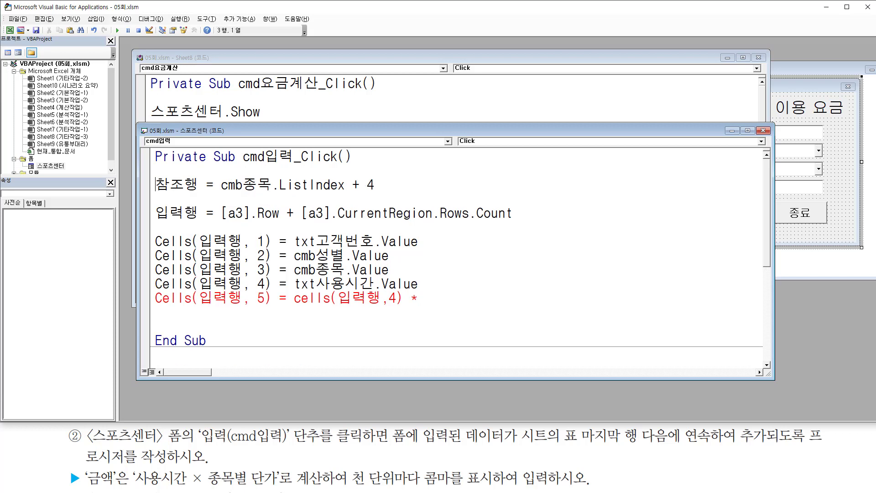
Complete the column 5 statement by multiplying Cells(입력행, 4) by Cells(참조행, 9).
left_click(155, 298)
left_click(419, 298)
type("ㅊ")
key("BackSpace")
type("ce")
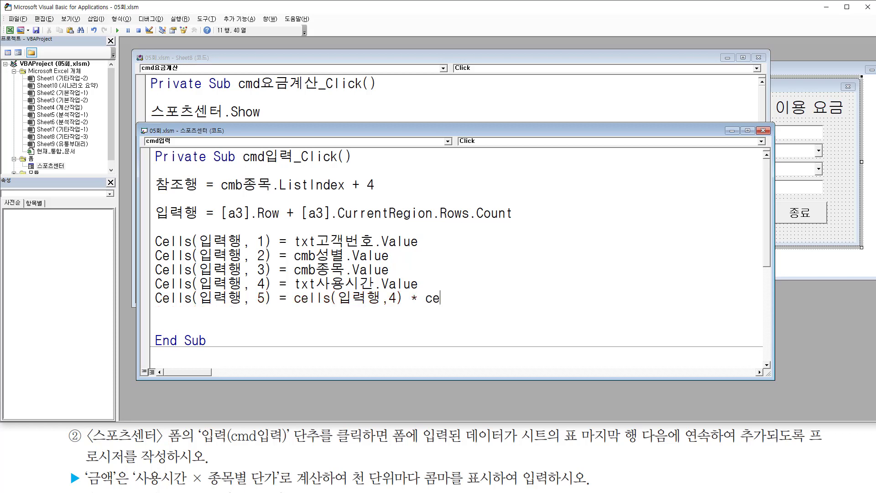
type("lls(")
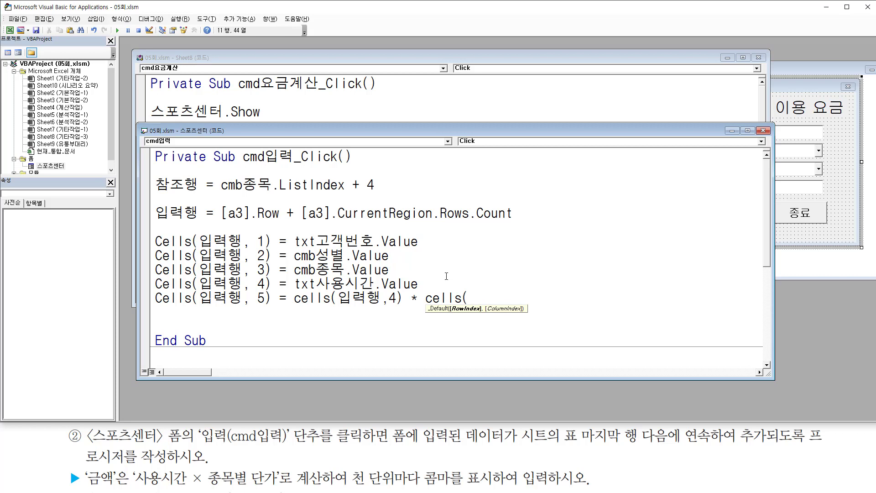
type("참조행,")
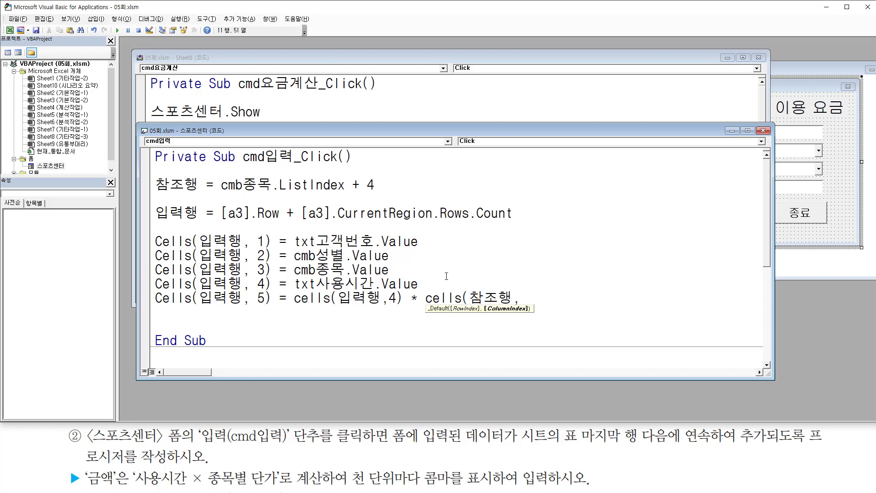
type("9)")
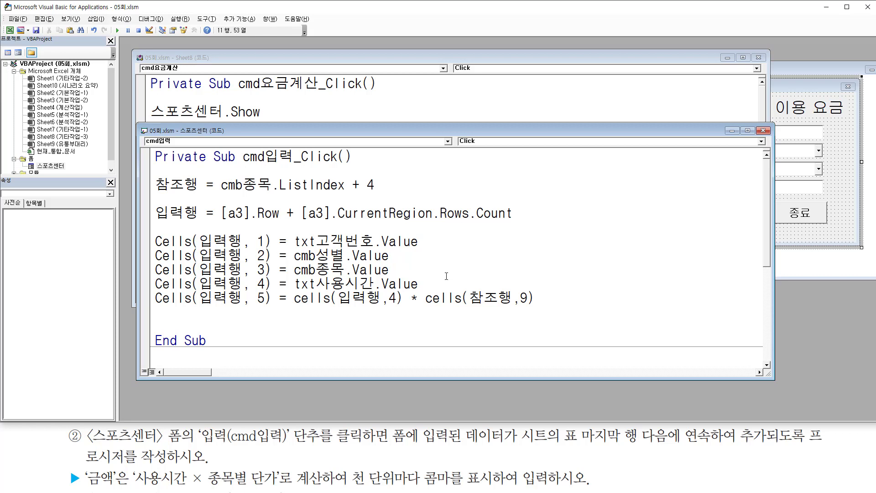
key("Down")
key("Up")
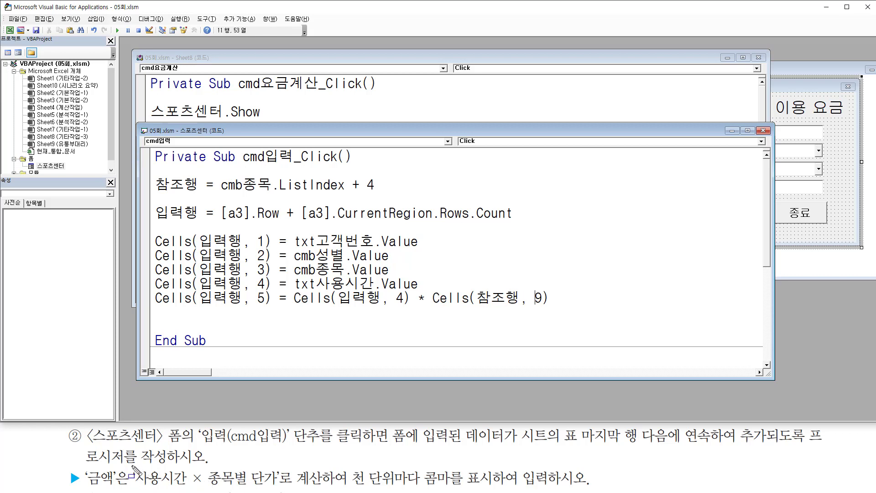
Wrap the column 5 product in the Format function with the format "#,###", as the 금액 requirement asks.
mouse_move(132, 465)
left_mouse_down()
mouse_move(277, 491)
mouse_move(518, 487)
left_mouse_up()
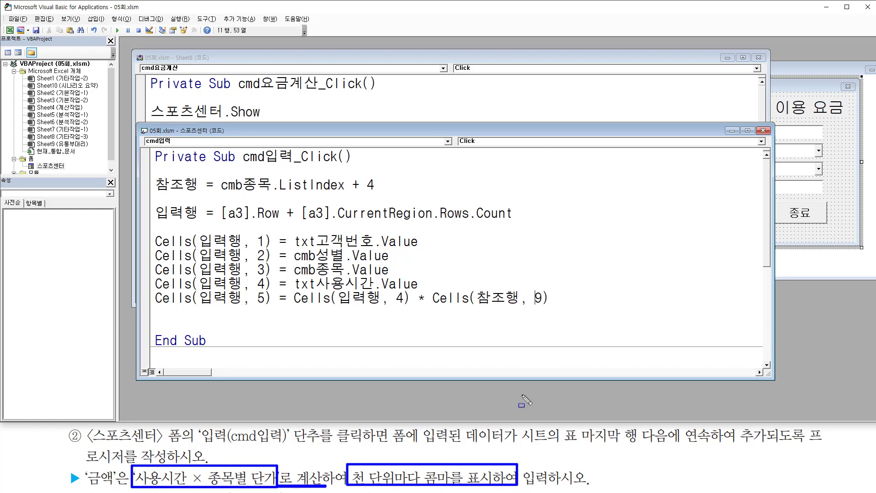
mouse_move(296, 305)
left_mouse_down()
mouse_move(548, 305)
mouse_move(552, 290)
left_mouse_up()
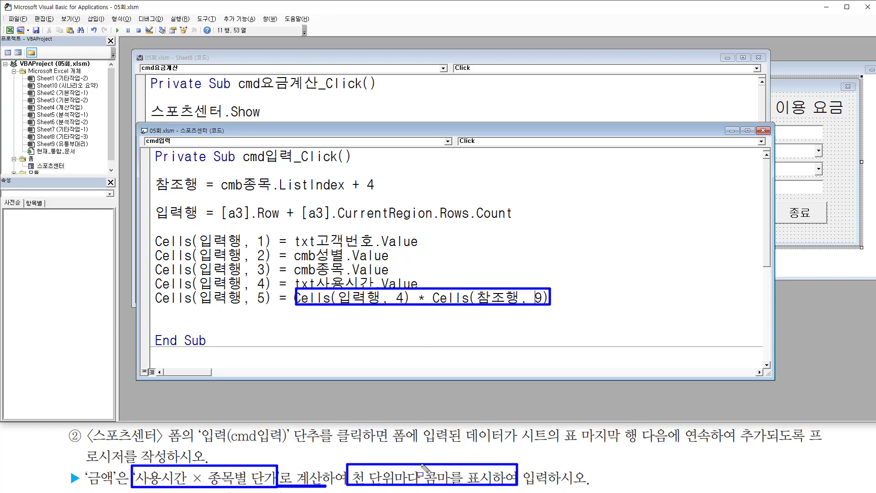
key("Escape")
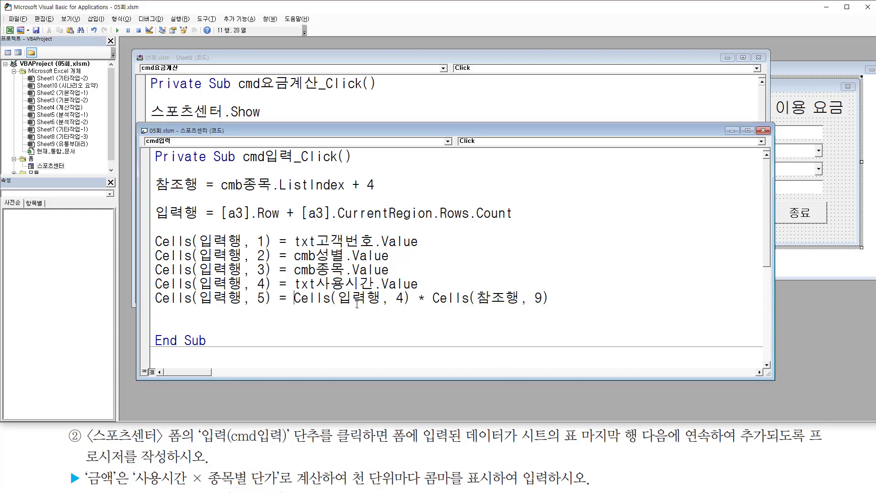
type("forma")
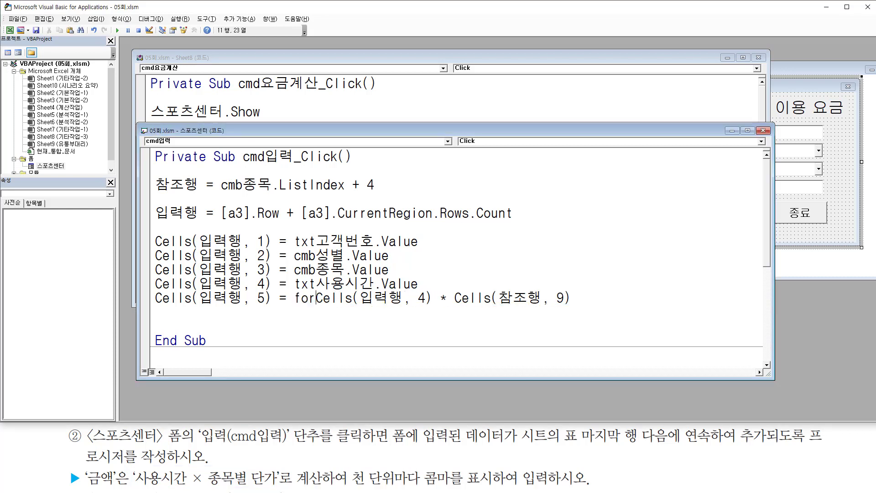
type("t(")
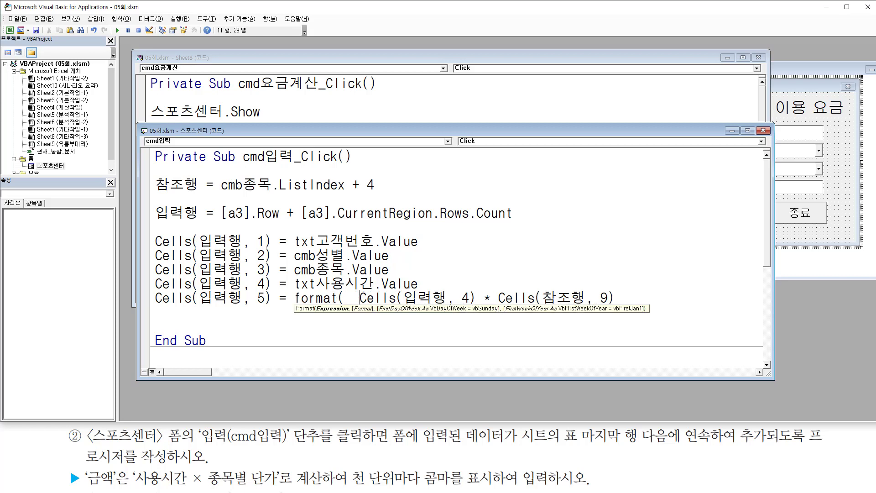
key("shift+End")
key("End")
type(", ")
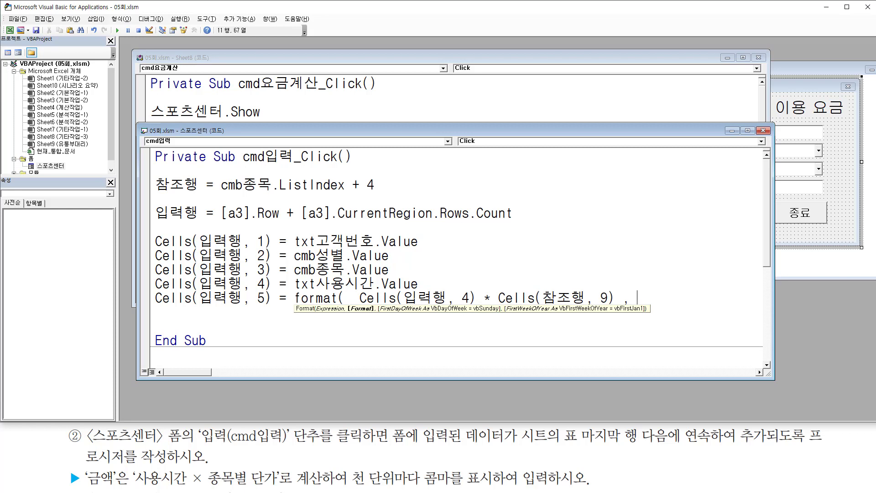
type("\"#,###\" )")
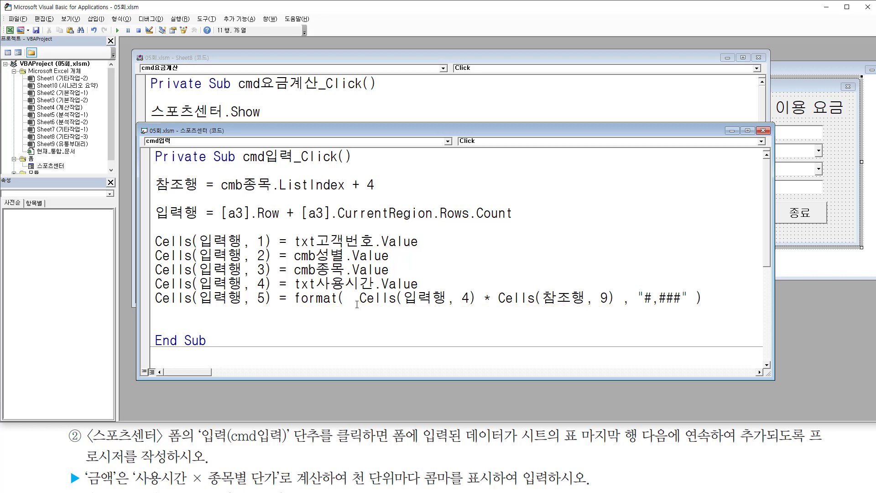
key("Return")
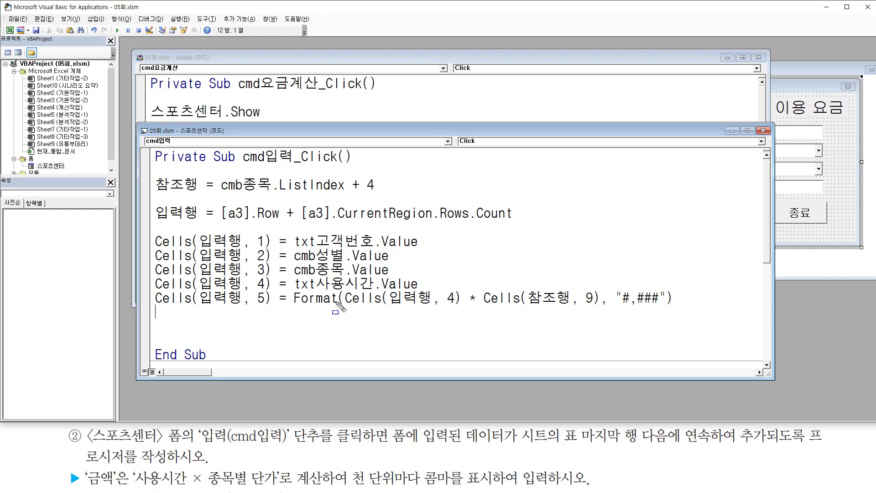
mouse_move(345, 307)
left_mouse_down()
mouse_move(602, 296)
mouse_move(598, 289)
left_mouse_up()
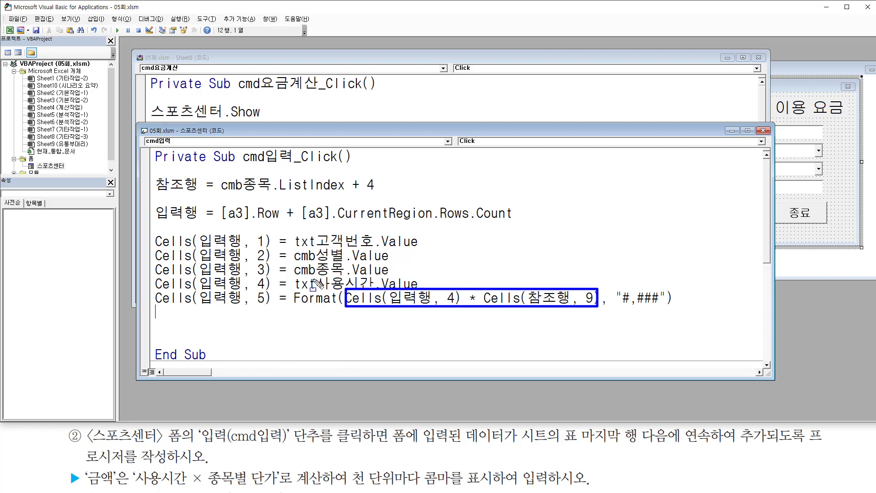
left_click_drag(617, 308, 662, 308)
key("Escape")
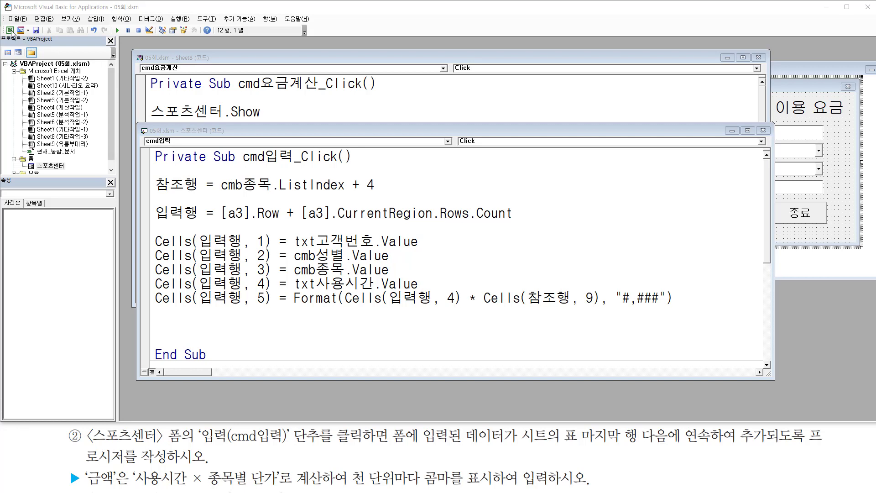
Switch to the Excel sheet, open the 스포츠센터 form from 요금 계산 and move it below the table's data.
left_click(9, 31)
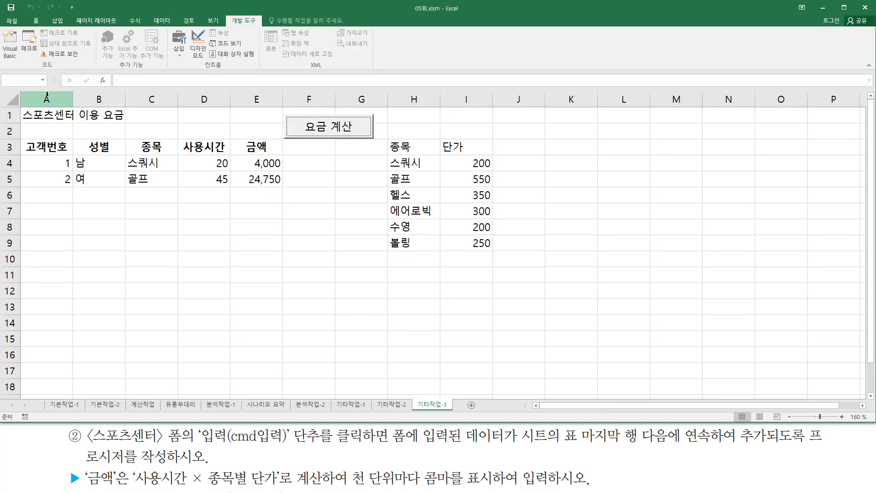
left_click(329, 134)
left_click_drag(104, 136, 229, 223)
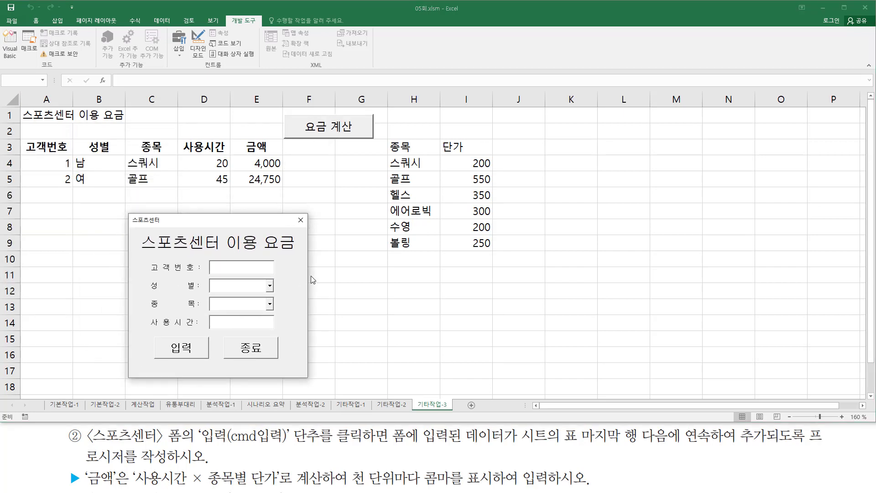
Fill in the form with a 고객번호, 성별 남, 종목 수영 and 사용시간 100, and submit it with 입력.
type("3")
left_click(268, 286)
left_click(264, 297)
left_click(270, 303)
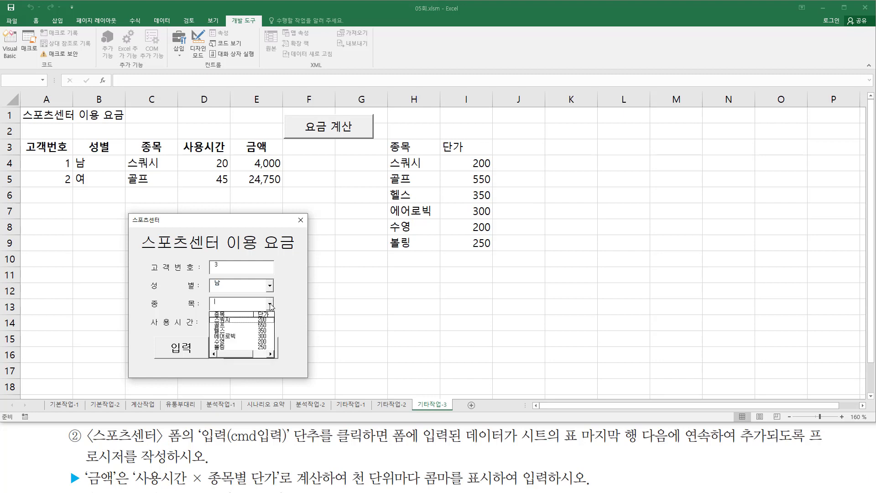
left_click(247, 343)
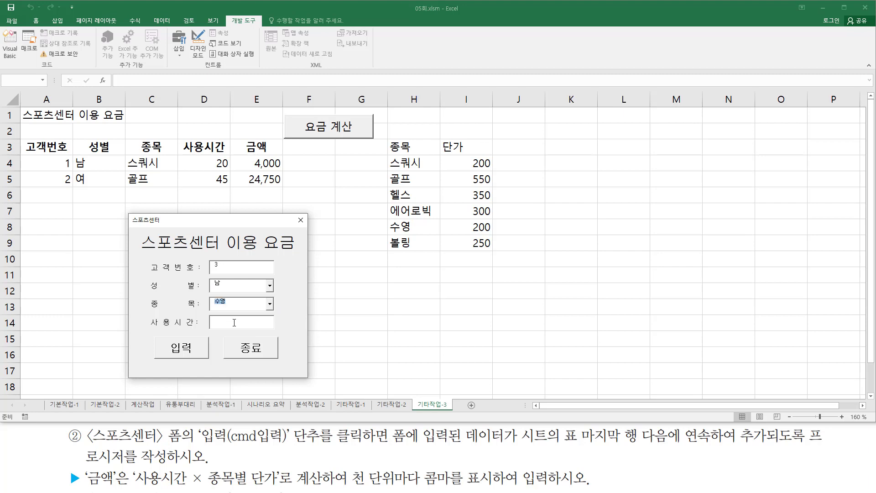
left_click(236, 320)
left_click(192, 351)
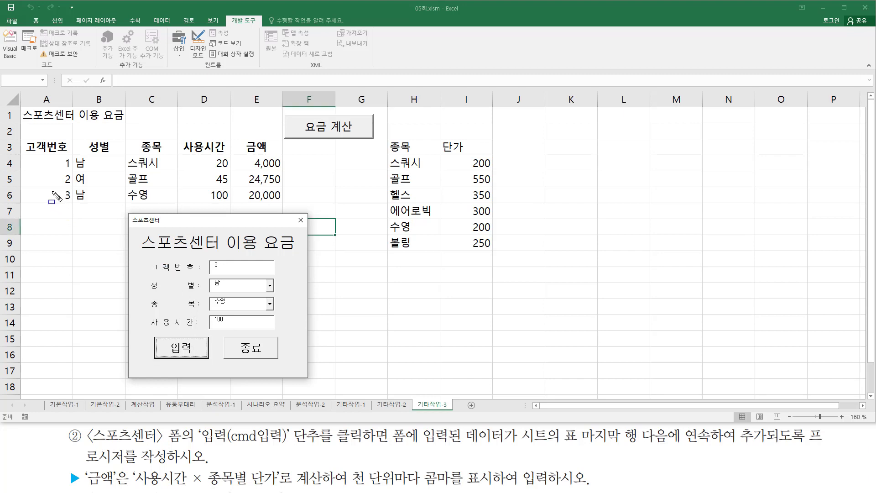
mouse_move(55, 187)
left_mouse_down()
mouse_move(73, 204)
mouse_move(233, 202)
left_mouse_up()
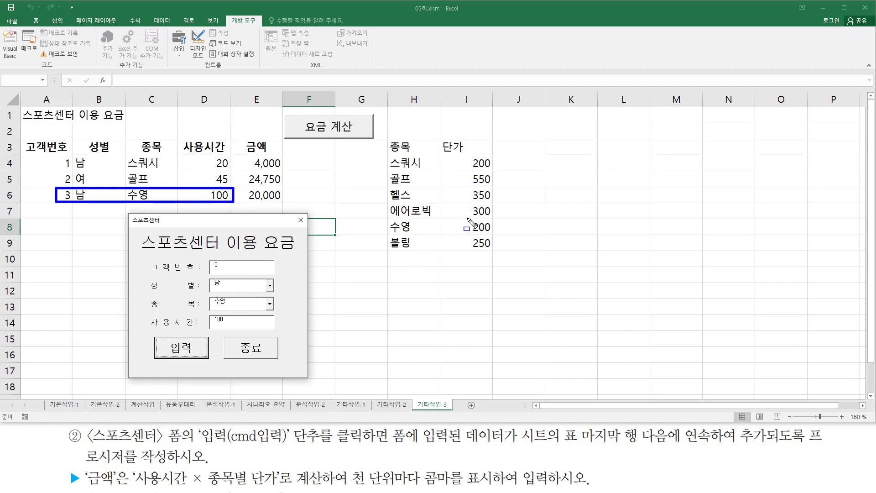
mouse_move(466, 218)
left_mouse_down()
mouse_move(495, 236)
mouse_move(495, 219)
left_mouse_up()
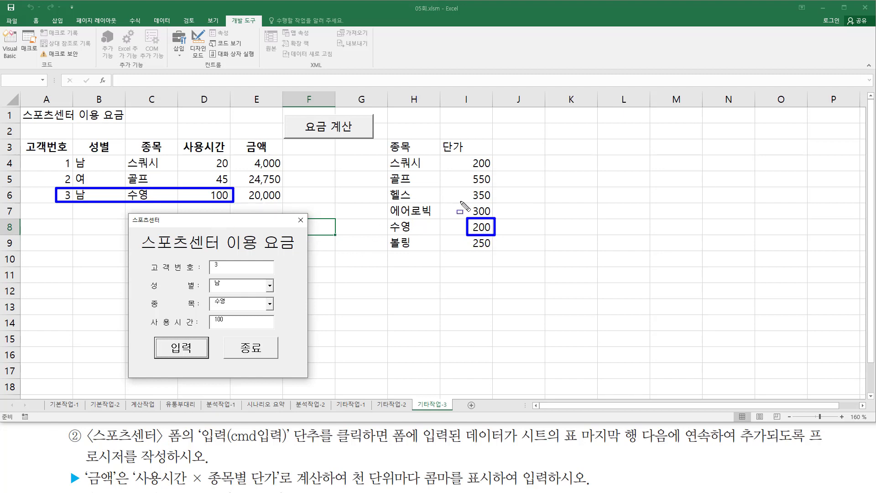
mouse_move(209, 209)
left_mouse_down()
mouse_move(283, 203)
mouse_move(286, 190)
left_mouse_up()
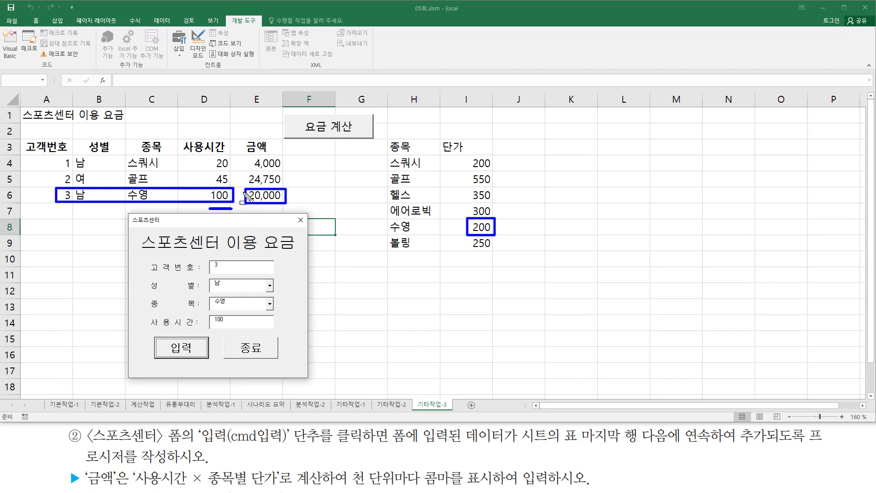
key("e")
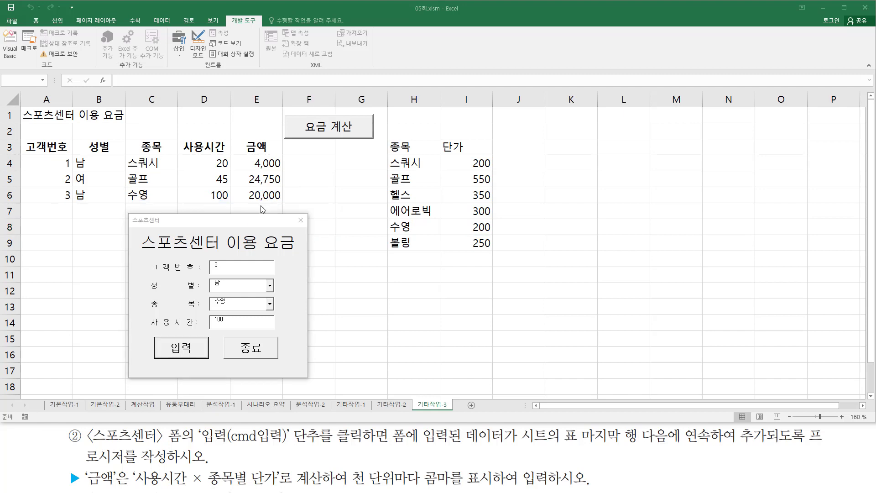
left_click_drag(248, 202, 282, 204)
Close the 스포츠센터 form and select an empty cell below the table's data.
left_click(300, 220)
left_click(278, 240)
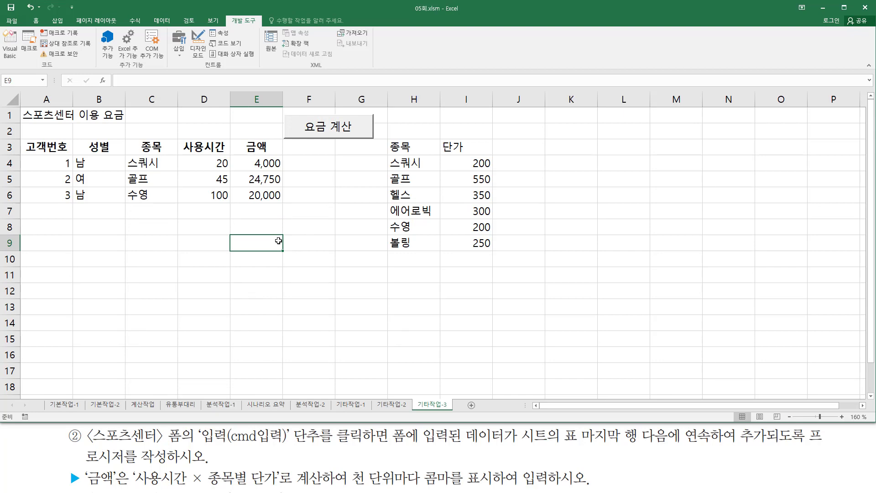
left_click(204, 336)
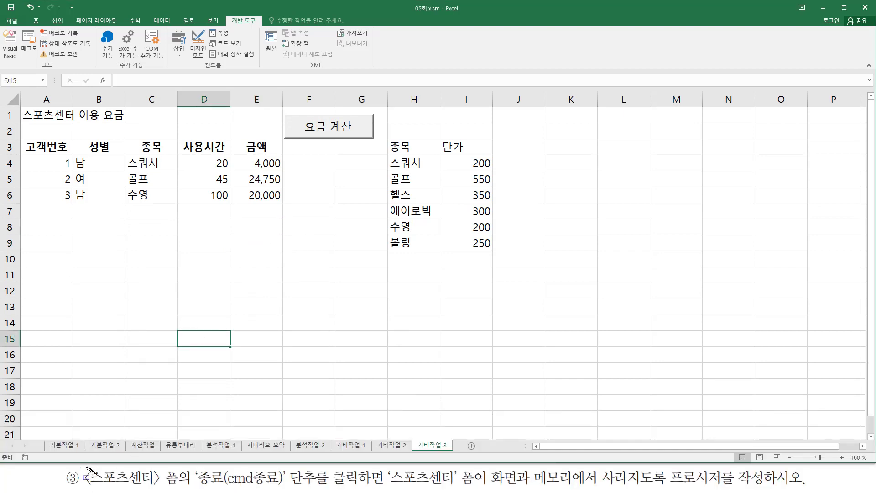
mouse_move(84, 463)
left_mouse_down()
mouse_move(169, 487)
mouse_move(332, 489)
left_mouse_up()
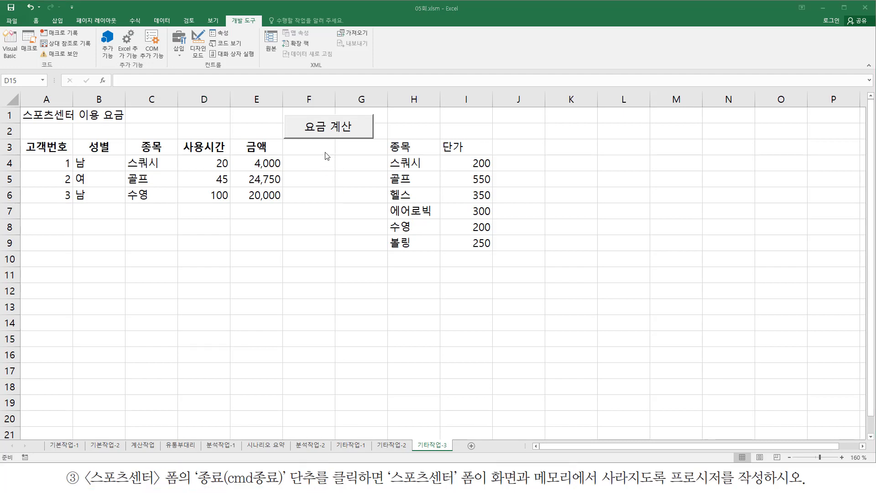
Open the 스포츠센터 form from 요금 계산, move it below the table's data to examine the 종료 button, and close the form.
left_click(323, 129)
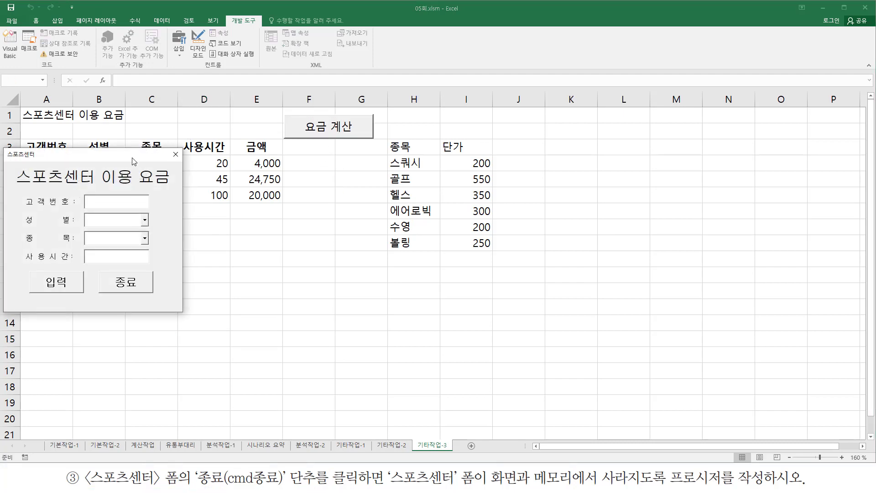
left_click_drag(133, 159, 290, 248)
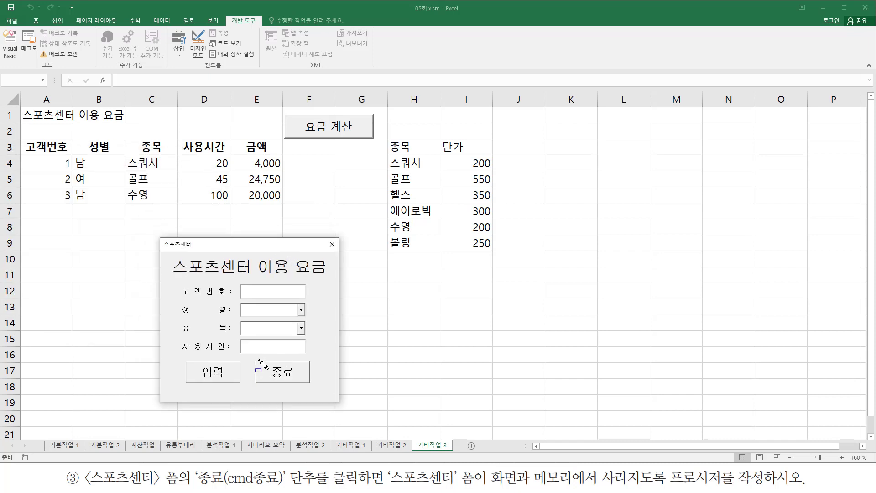
left_click_drag(258, 358, 311, 386)
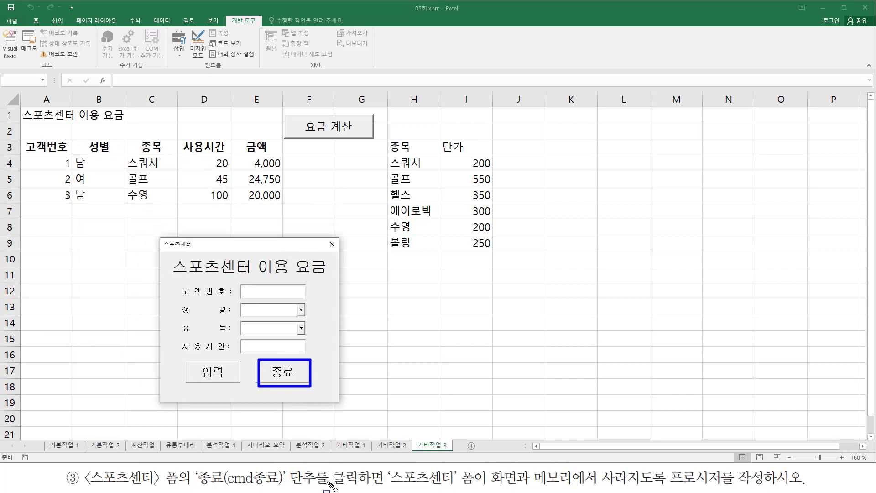
mouse_move(332, 467)
left_mouse_down()
mouse_move(349, 487)
mouse_move(484, 486)
mouse_move(492, 475)
mouse_move(600, 492)
mouse_move(805, 488)
left_mouse_up()
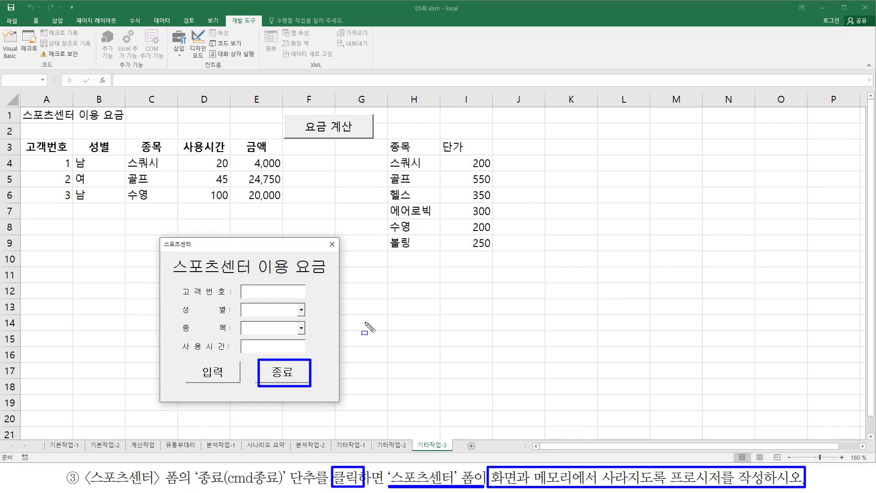
key("Escape")
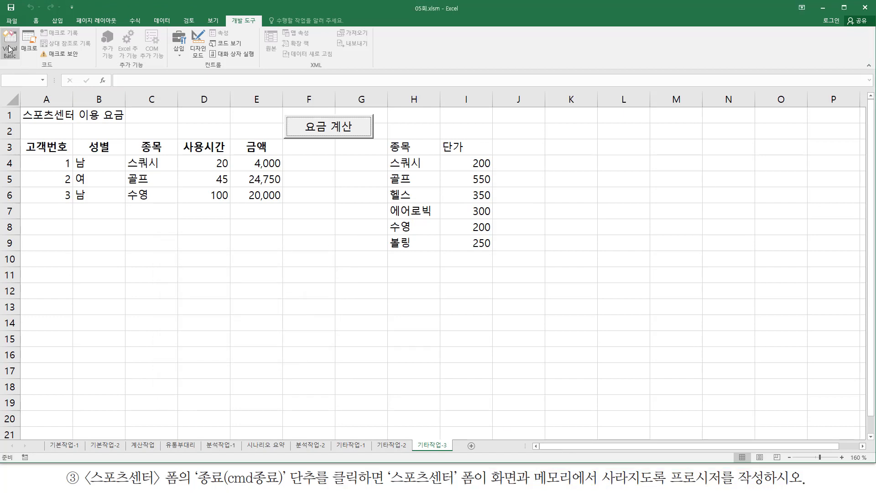
Switch to the Visual Basic editor and open the cmd종료_Click procedure from the 종료 button of the 스포츠센터 form.
left_click(9, 49)
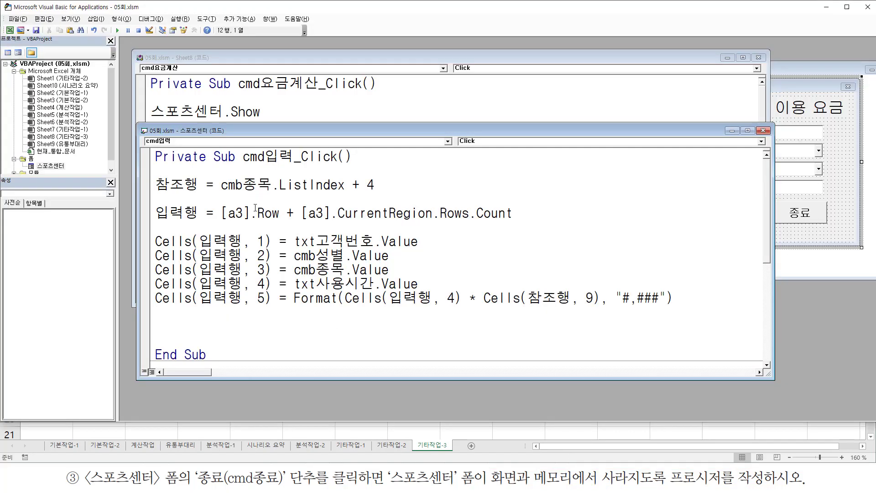
left_click(856, 196)
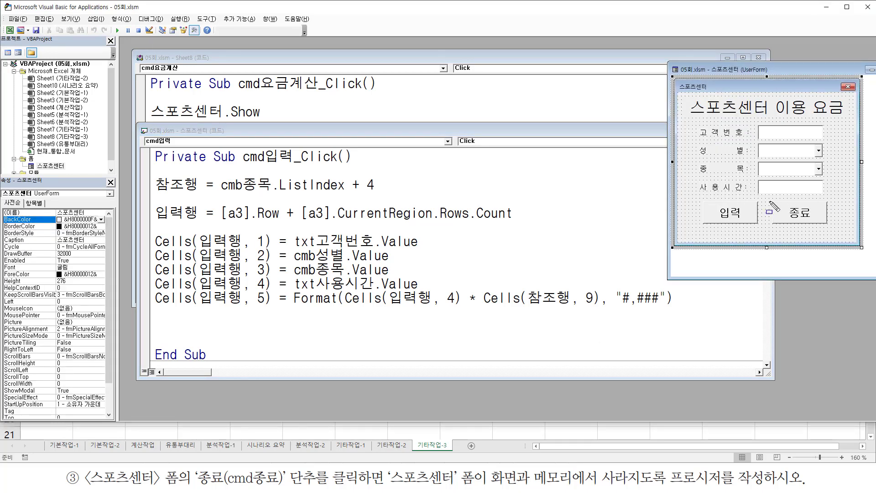
left_click(803, 219)
double_click(817, 214)
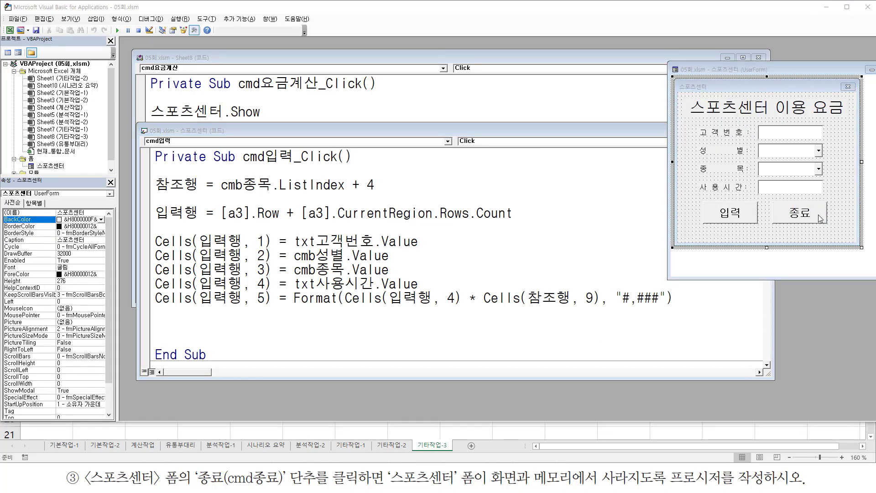
double_click(818, 215)
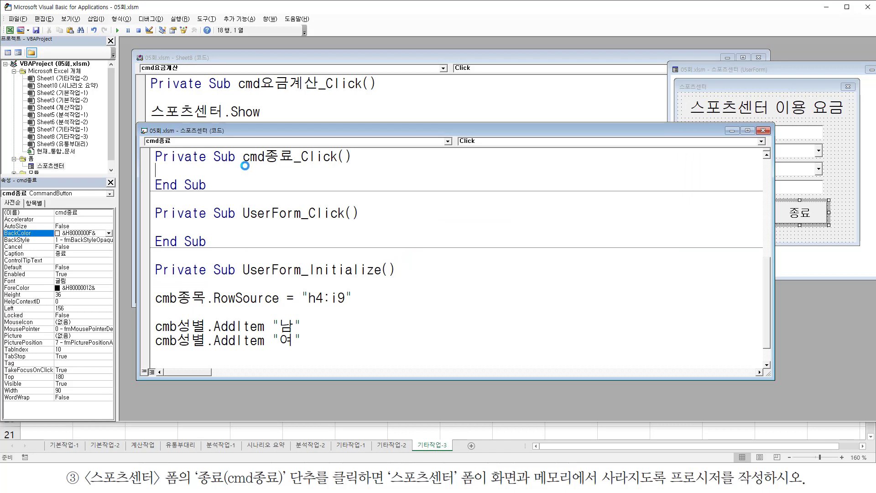
left_click_drag(242, 167, 352, 168)
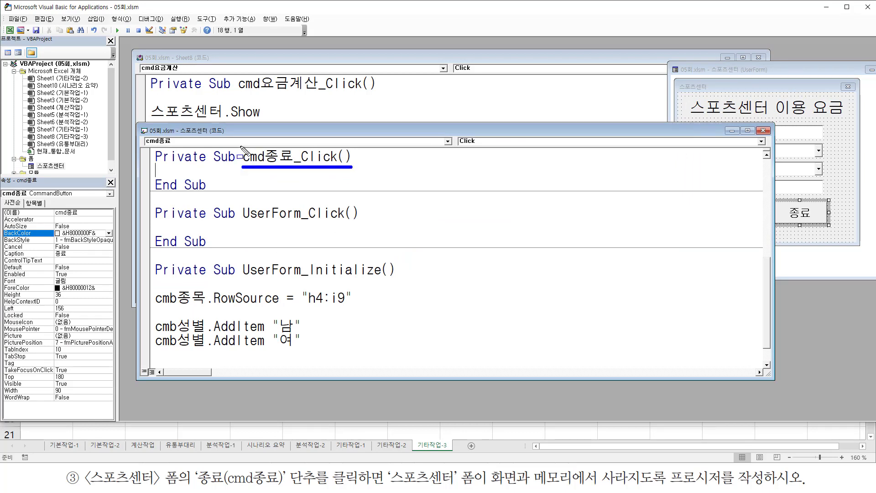
left_click_drag(240, 148, 293, 169)
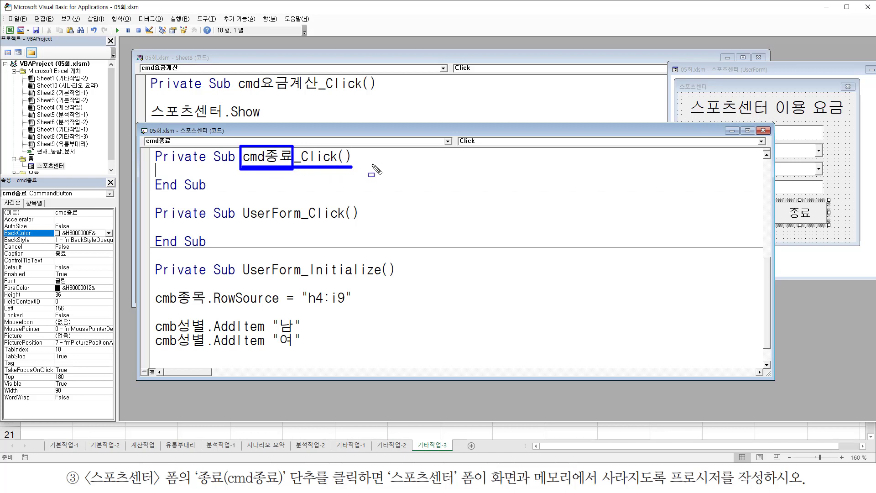
left_click_drag(157, 167, 215, 178)
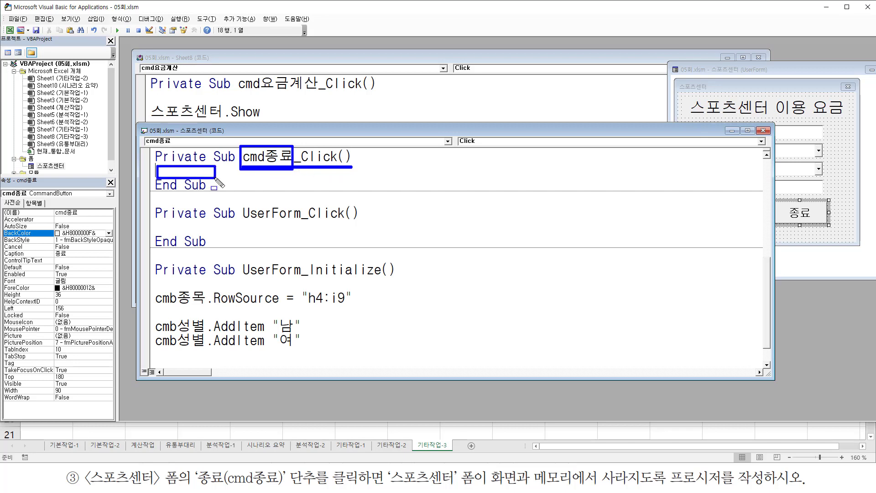
key("Escape")
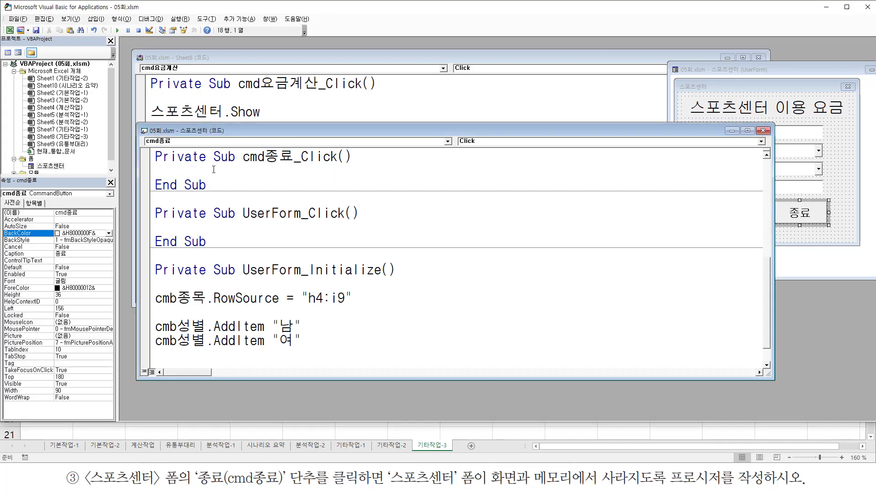
Write the statement Unload Me in the cmd종료_Click procedure so that the form leaves the screen and memory.
key("Return")
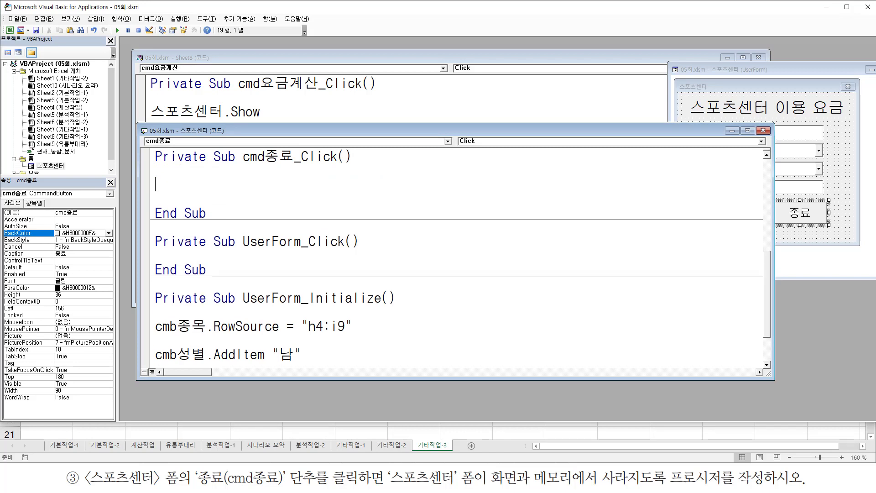
type("unload me")
key("Return")
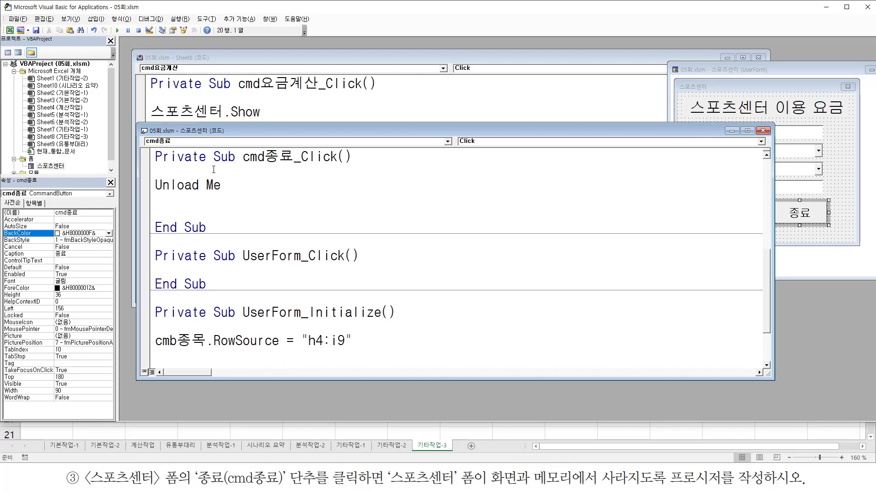
left_click_drag(221, 185, 154, 185)
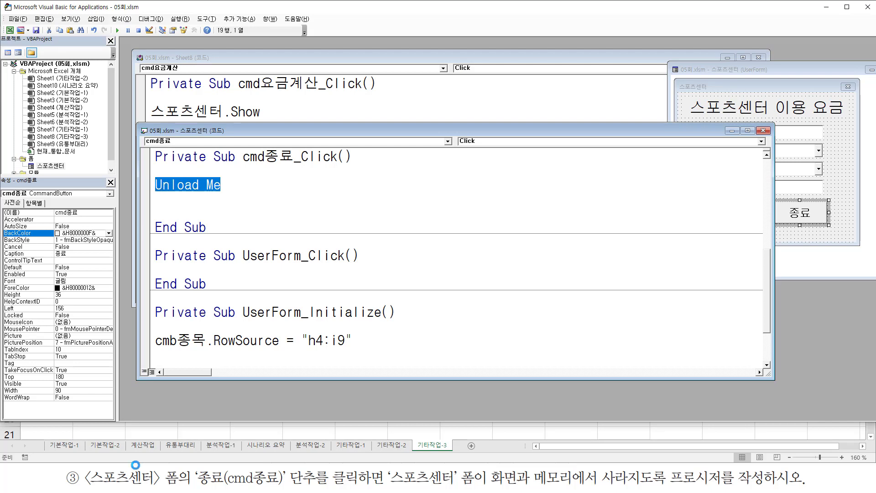
left_click(288, 200)
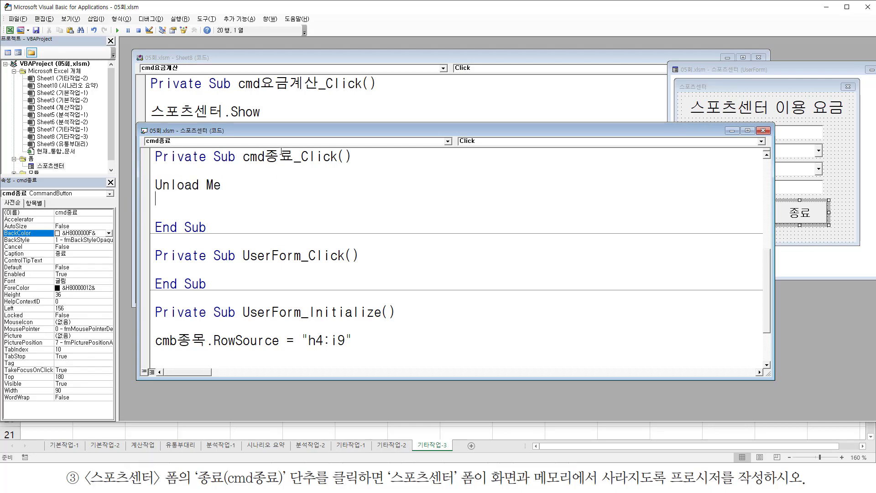
Switch to the Excel sheet, open the 스포츠센터 form from 요금 계산, and test closing it with 종료.
left_click(9, 31)
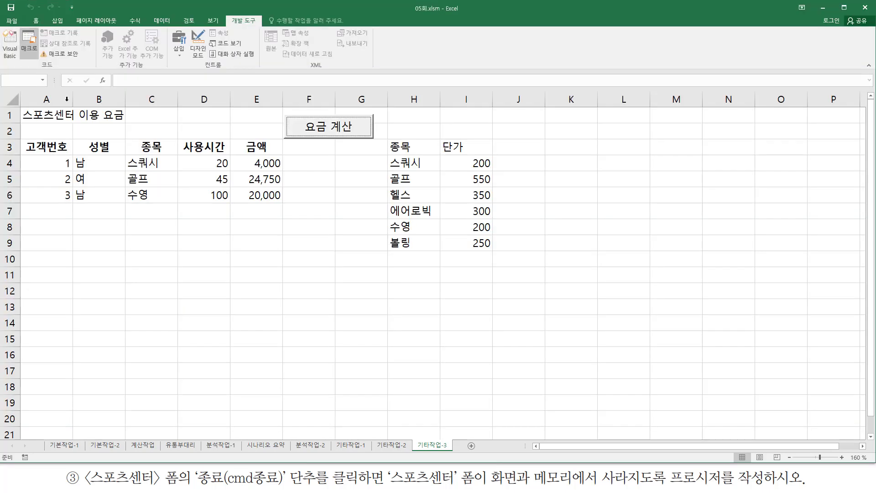
left_click(332, 129)
left_click_drag(114, 182, 274, 234)
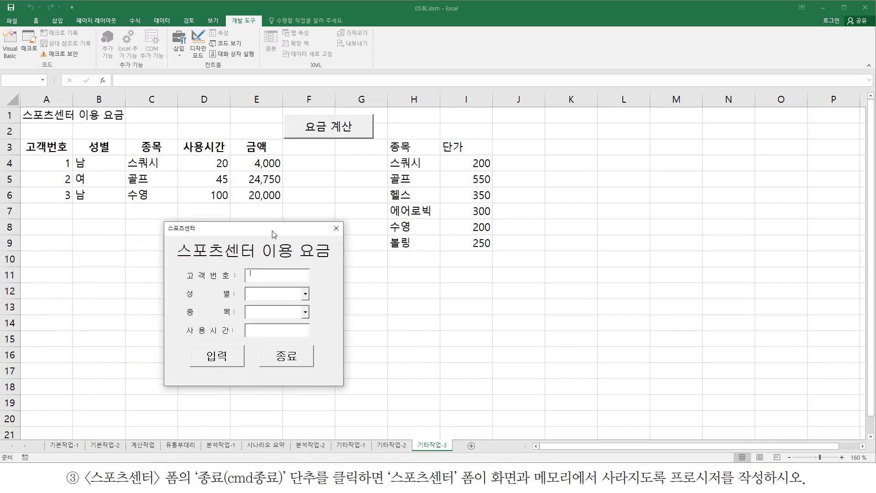
mouse_move(279, 344)
left_mouse_down()
mouse_move(264, 355)
mouse_move(292, 345)
left_mouse_up()
key("Escape")
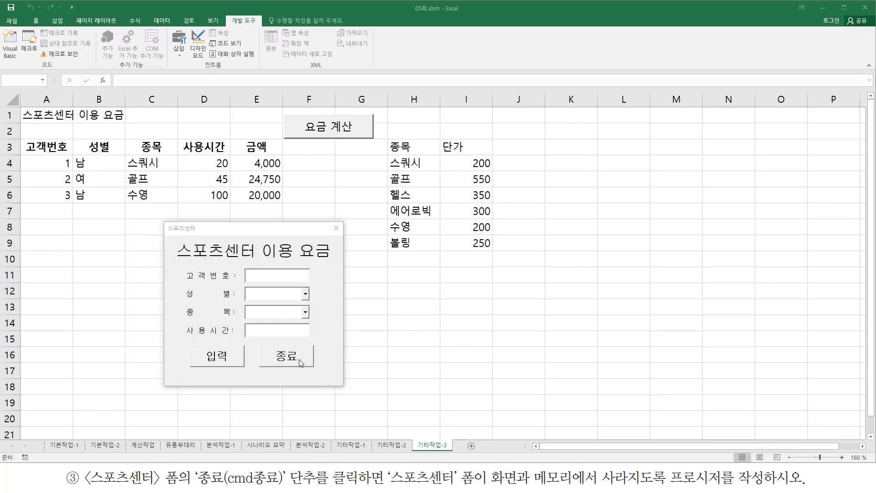
left_click(299, 359)
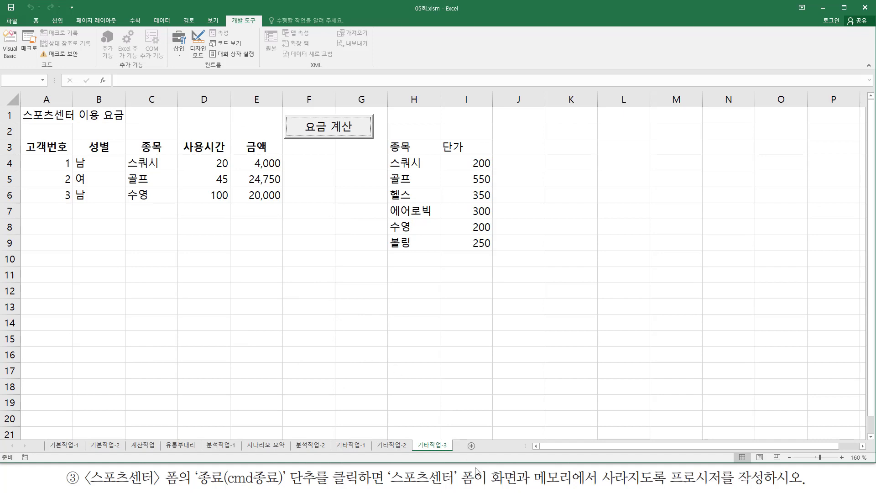
left_click_drag(464, 485, 755, 486)
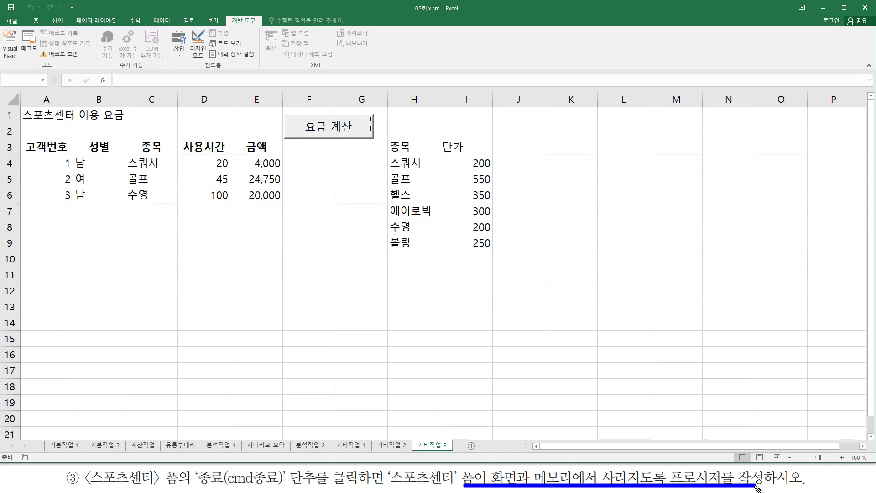
key("Escape")
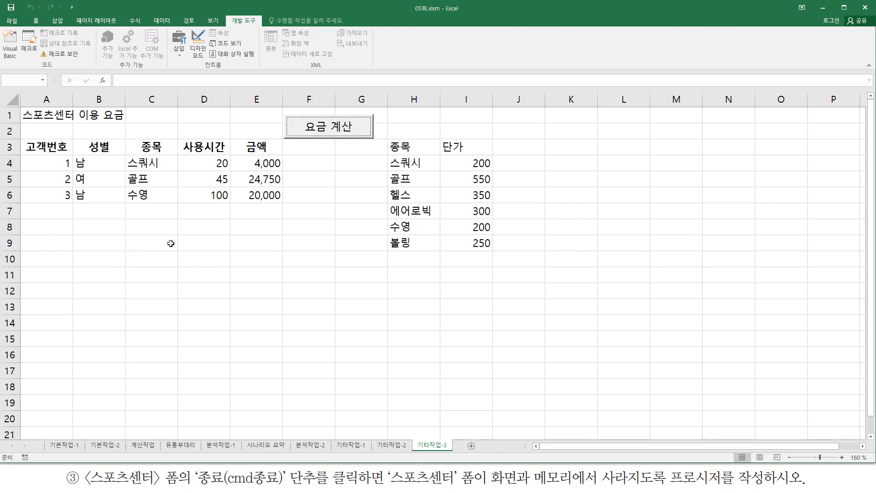